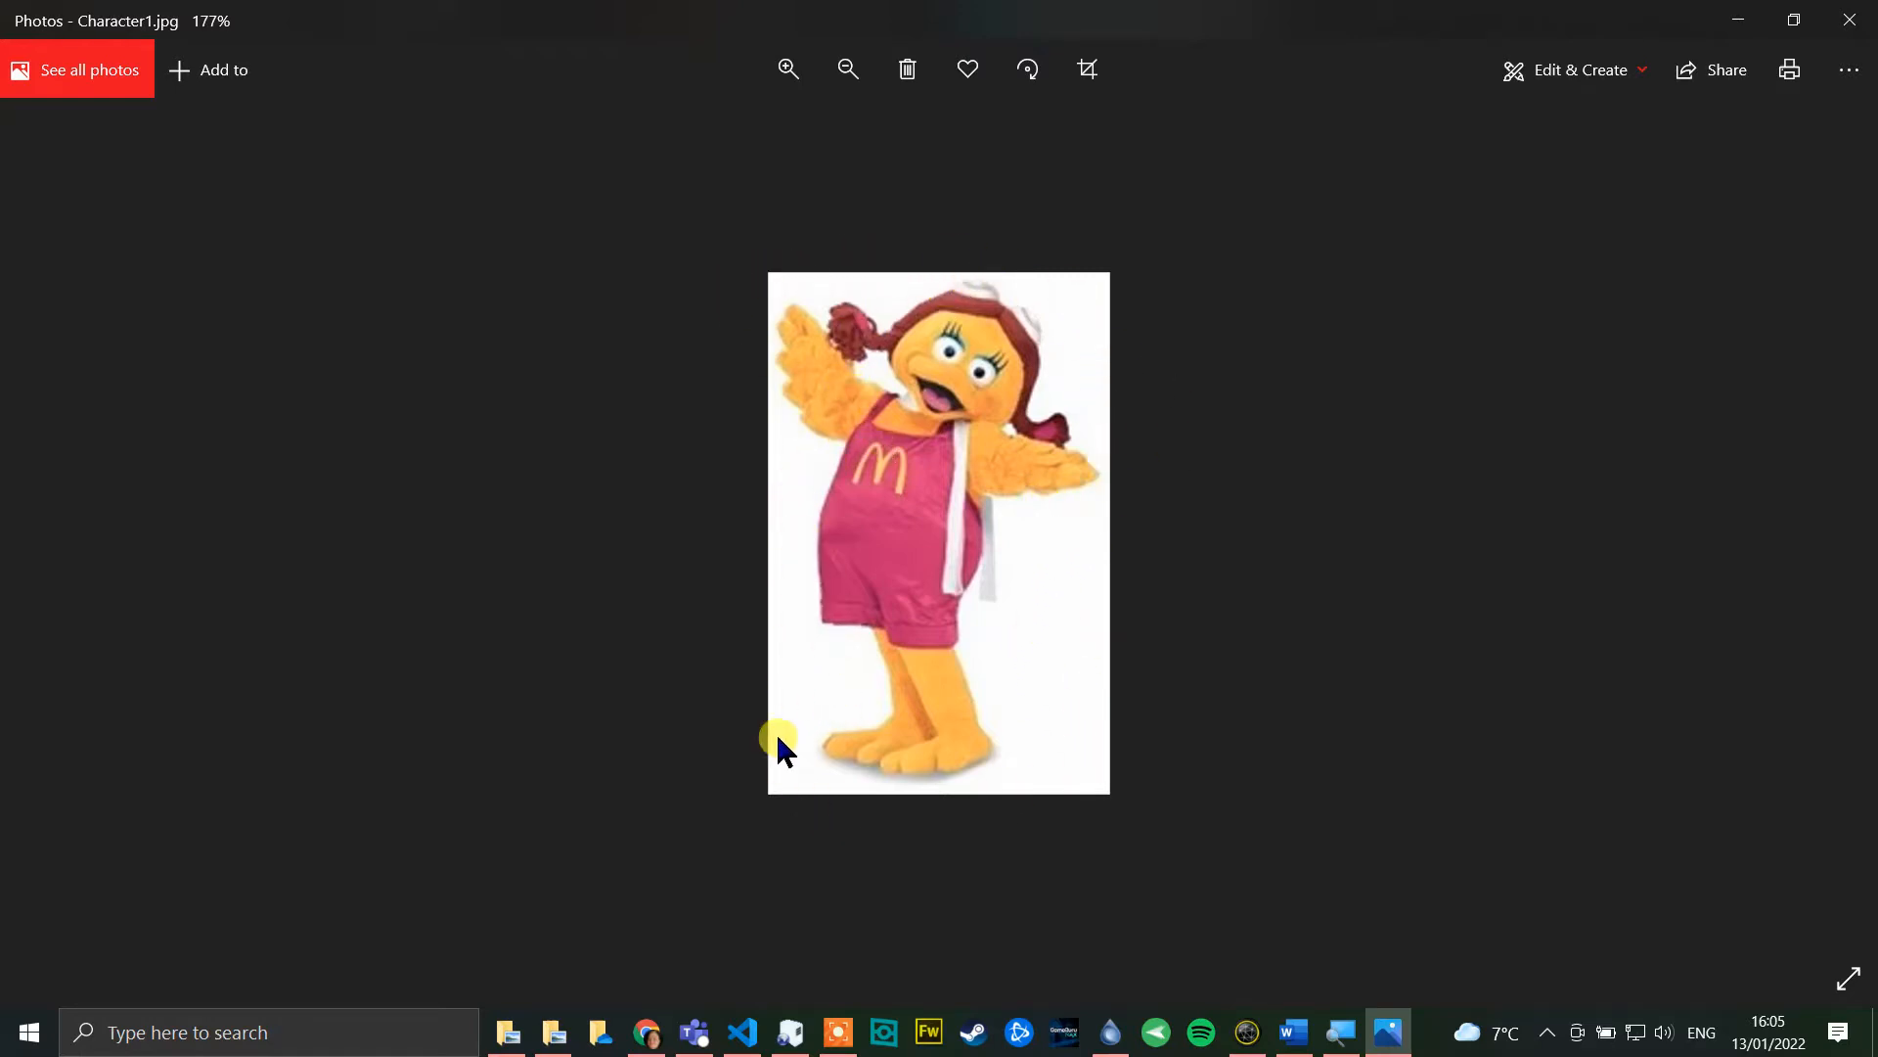
# Step: Close the character photo, switch to Photopea and set up a new project 1000 pixels wide and 1000 pixels high
pyautogui.click(1849, 20)
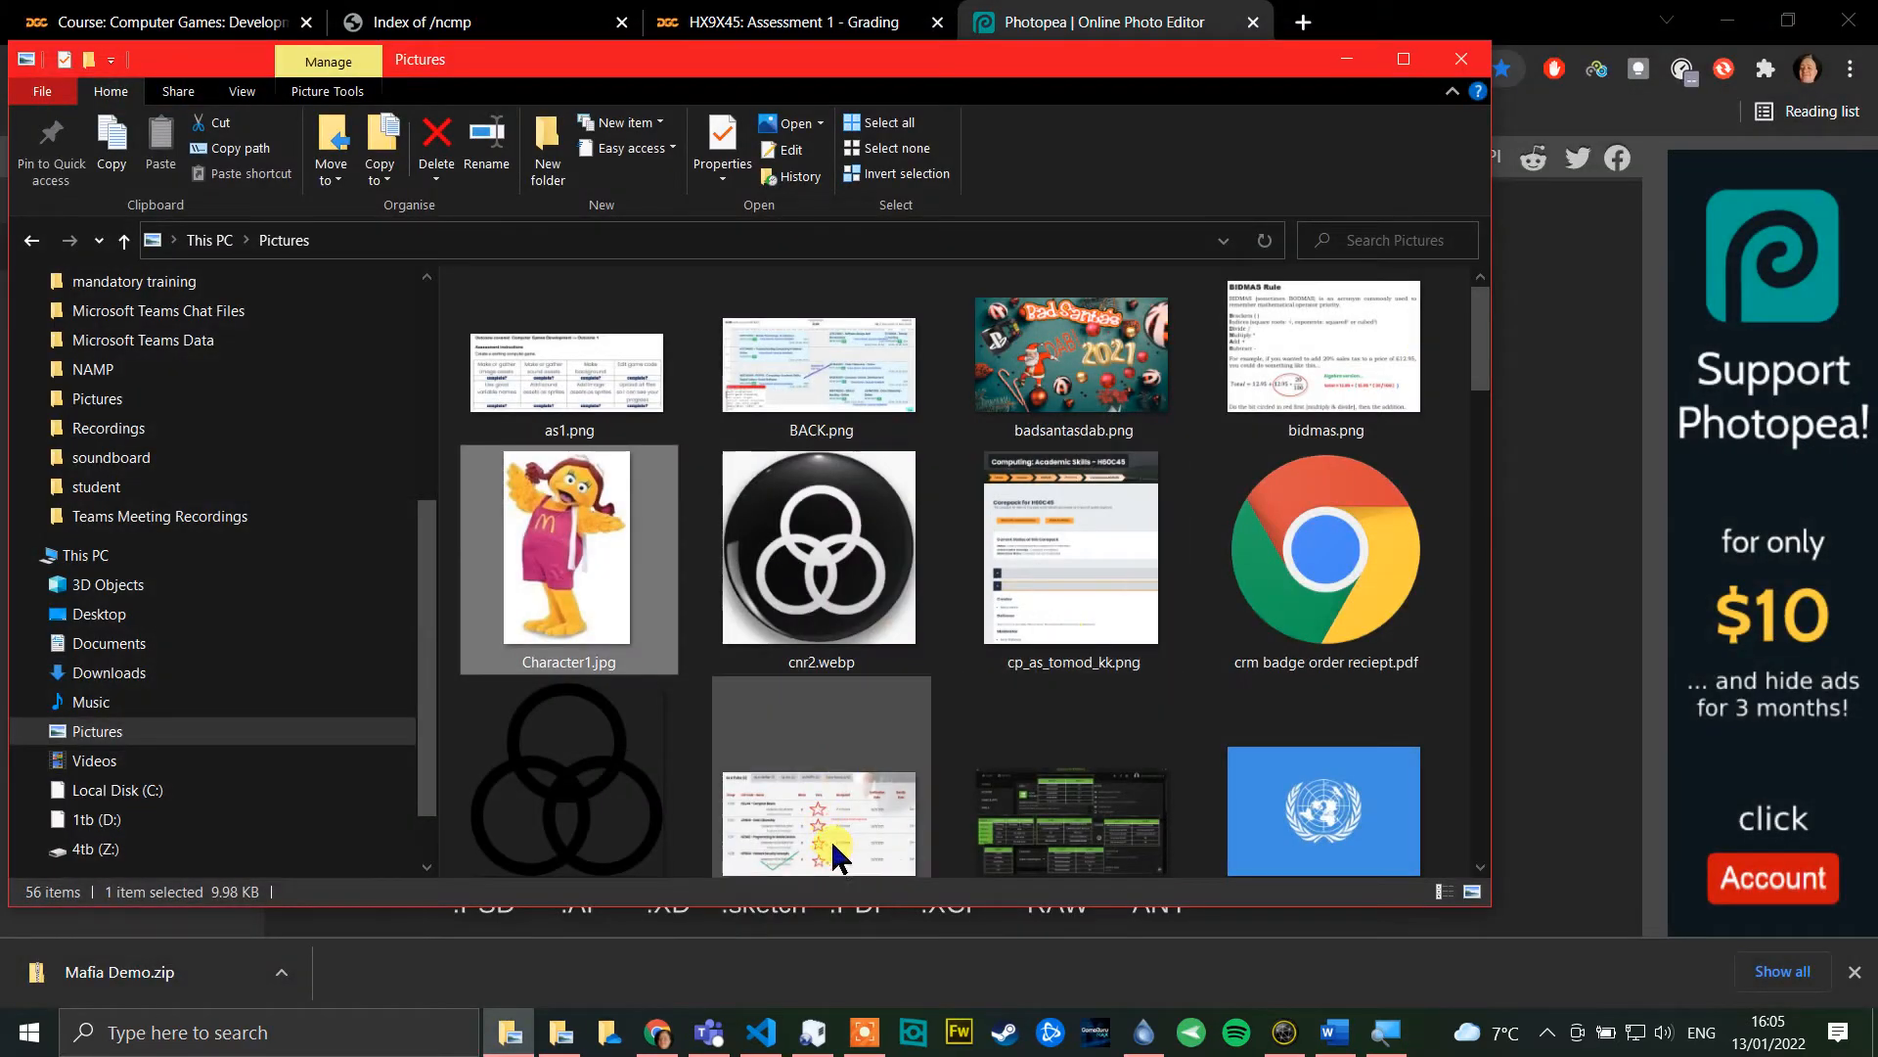
pyautogui.click(657, 1032)
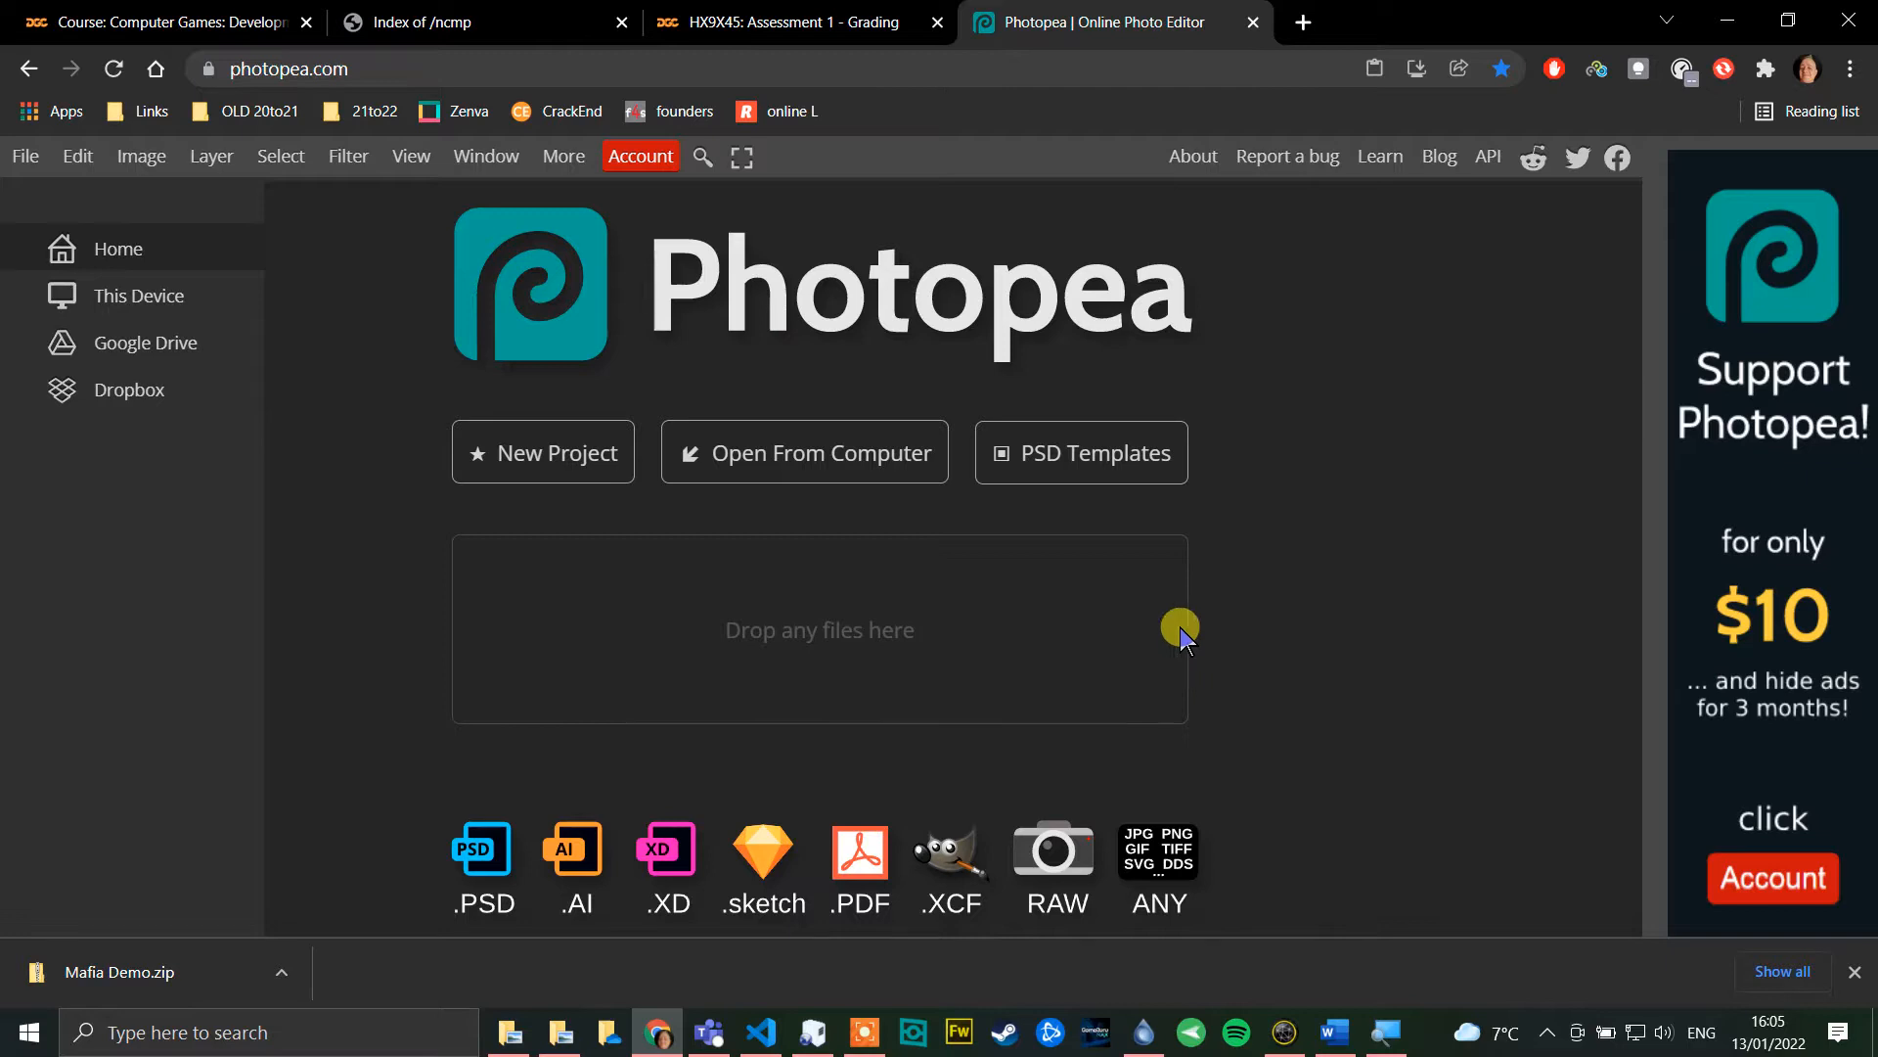
pyautogui.click(532, 464)
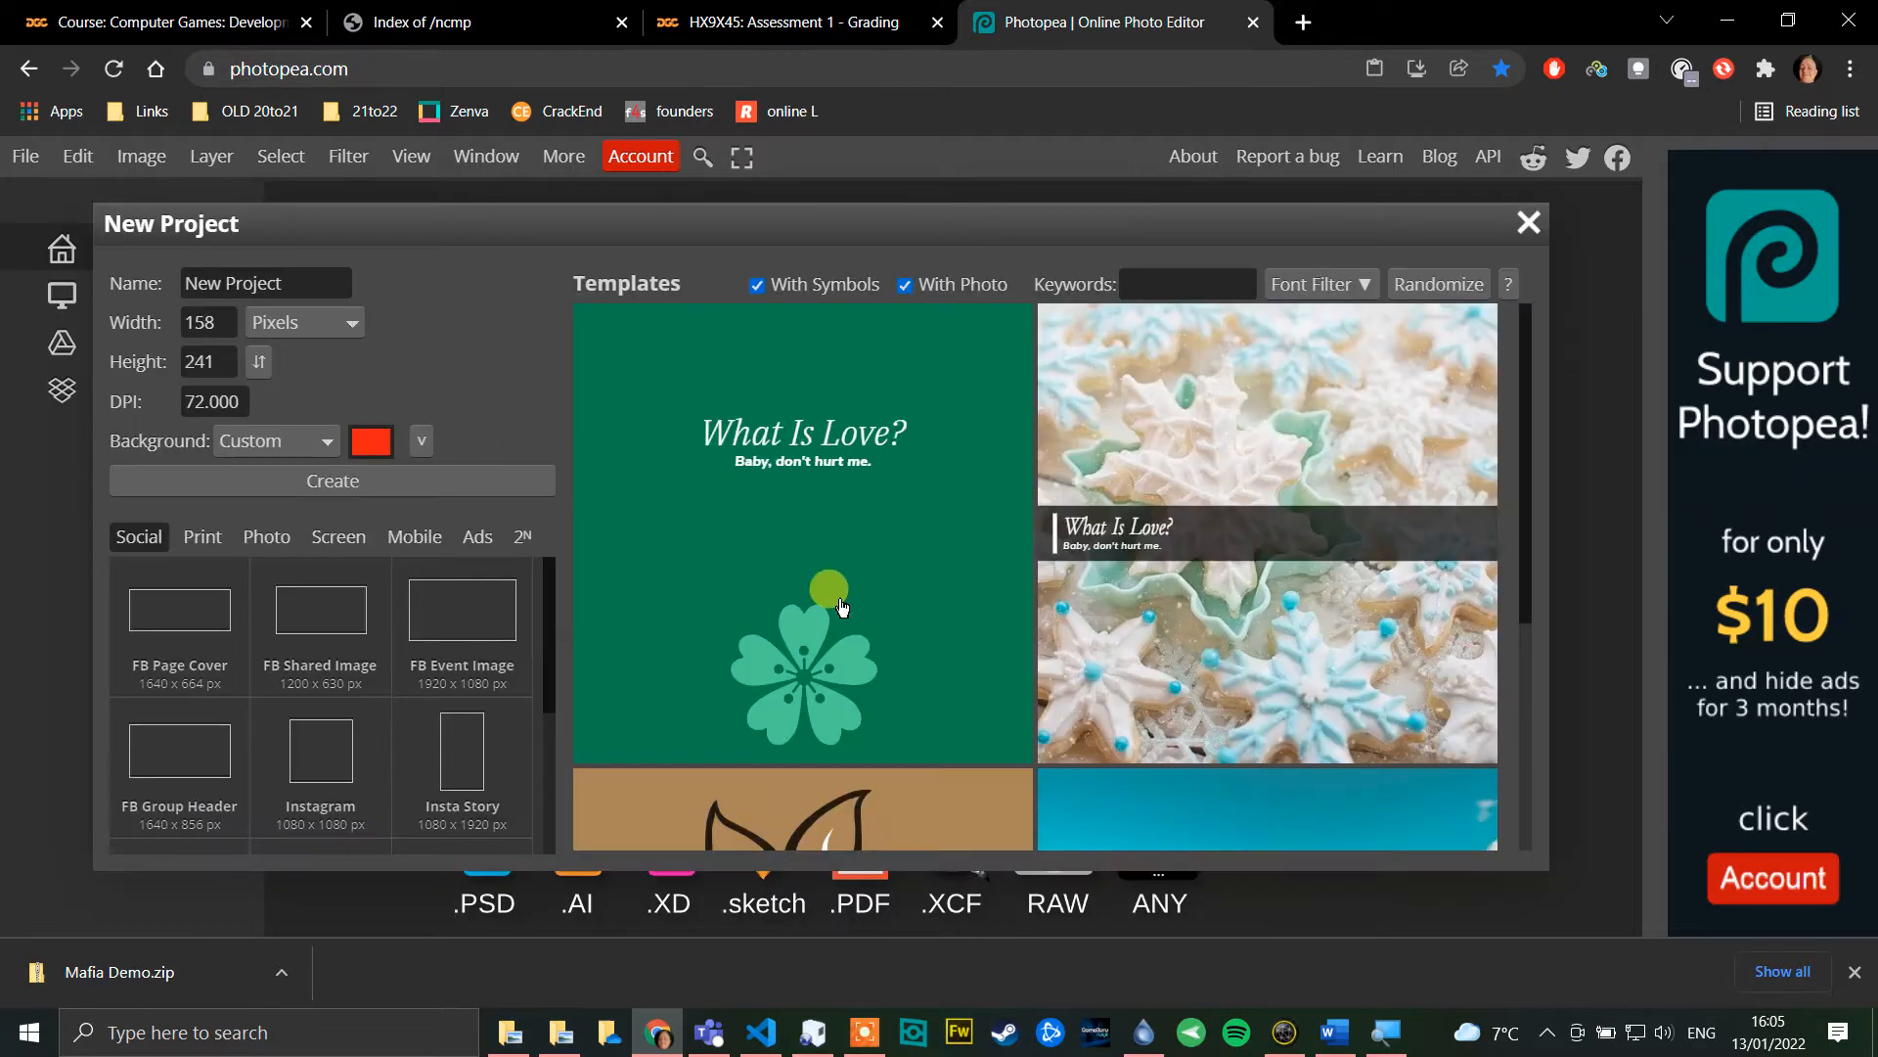
pyautogui.moveTo(221, 322); pyautogui.dragTo(144, 323)
pyautogui.write('1000')
pyautogui.press('Tab')
pyautogui.write('1000')
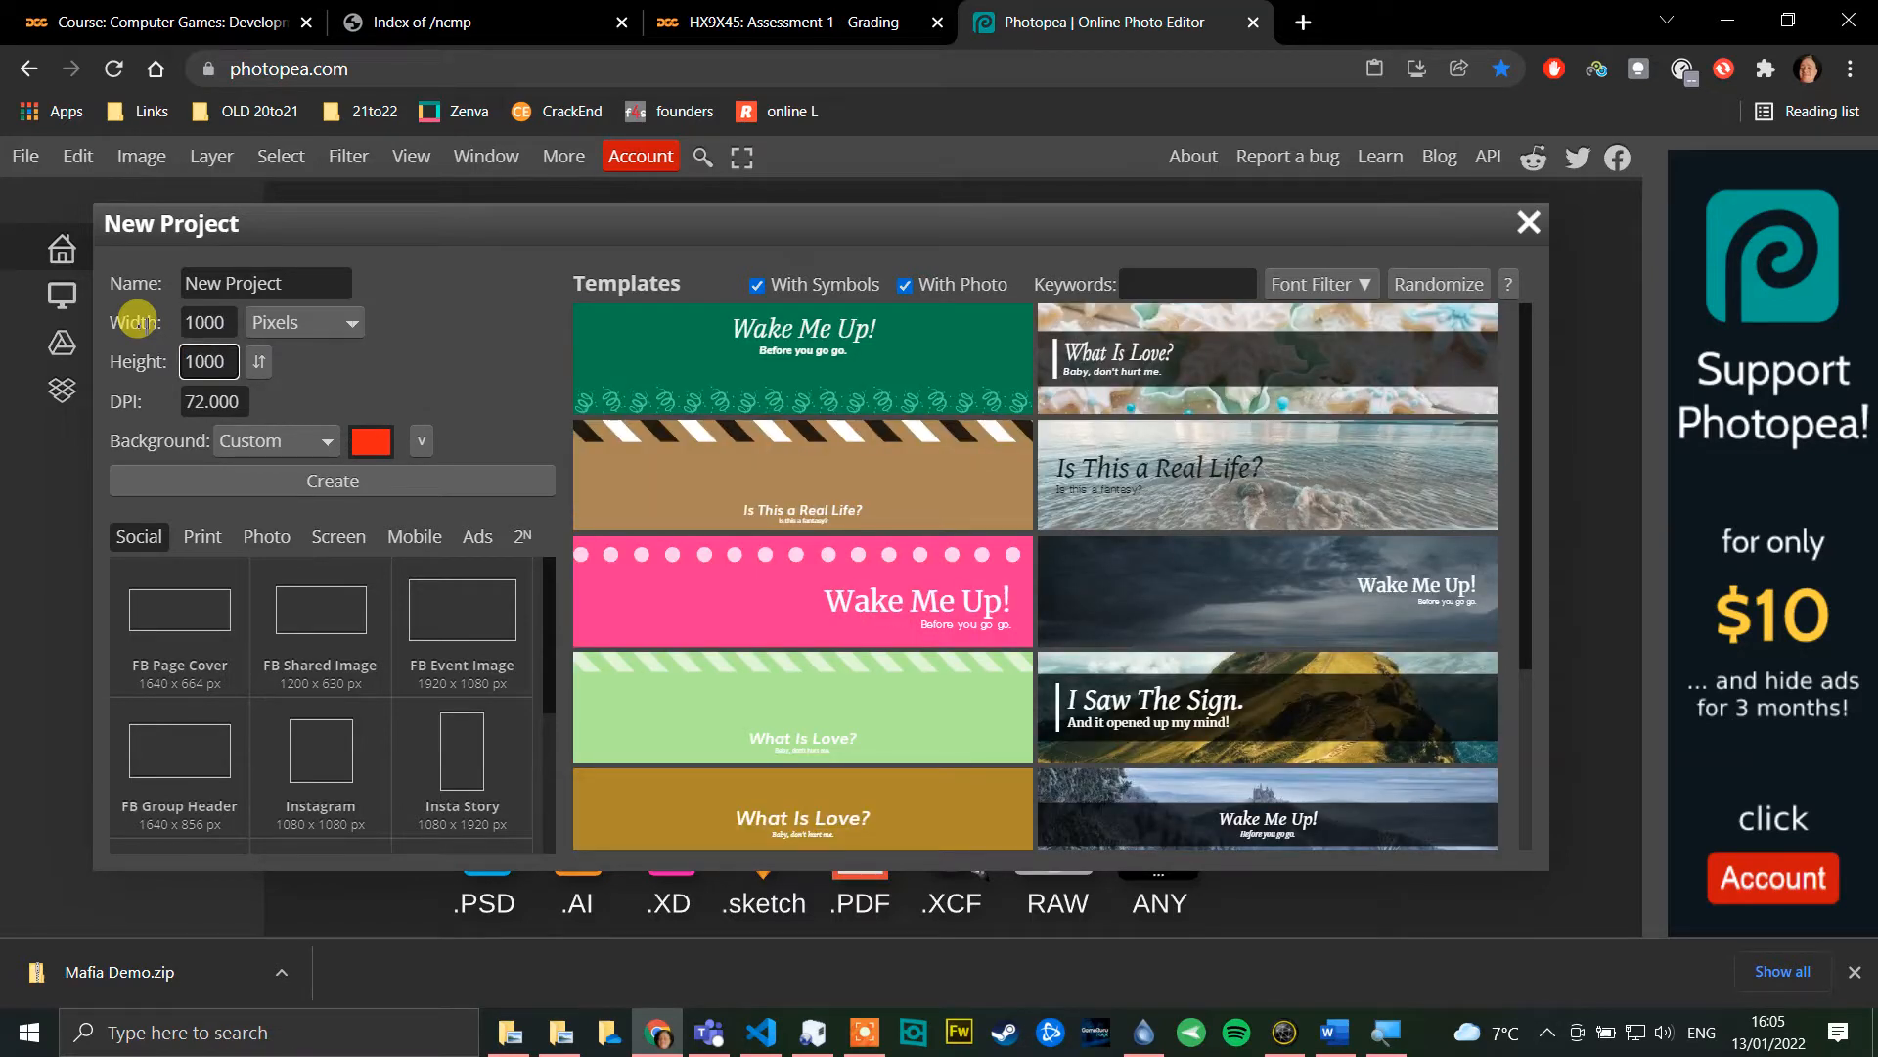
# Step: Give the new project a custom red background, ff0000, and create it
pyautogui.click(327, 440)
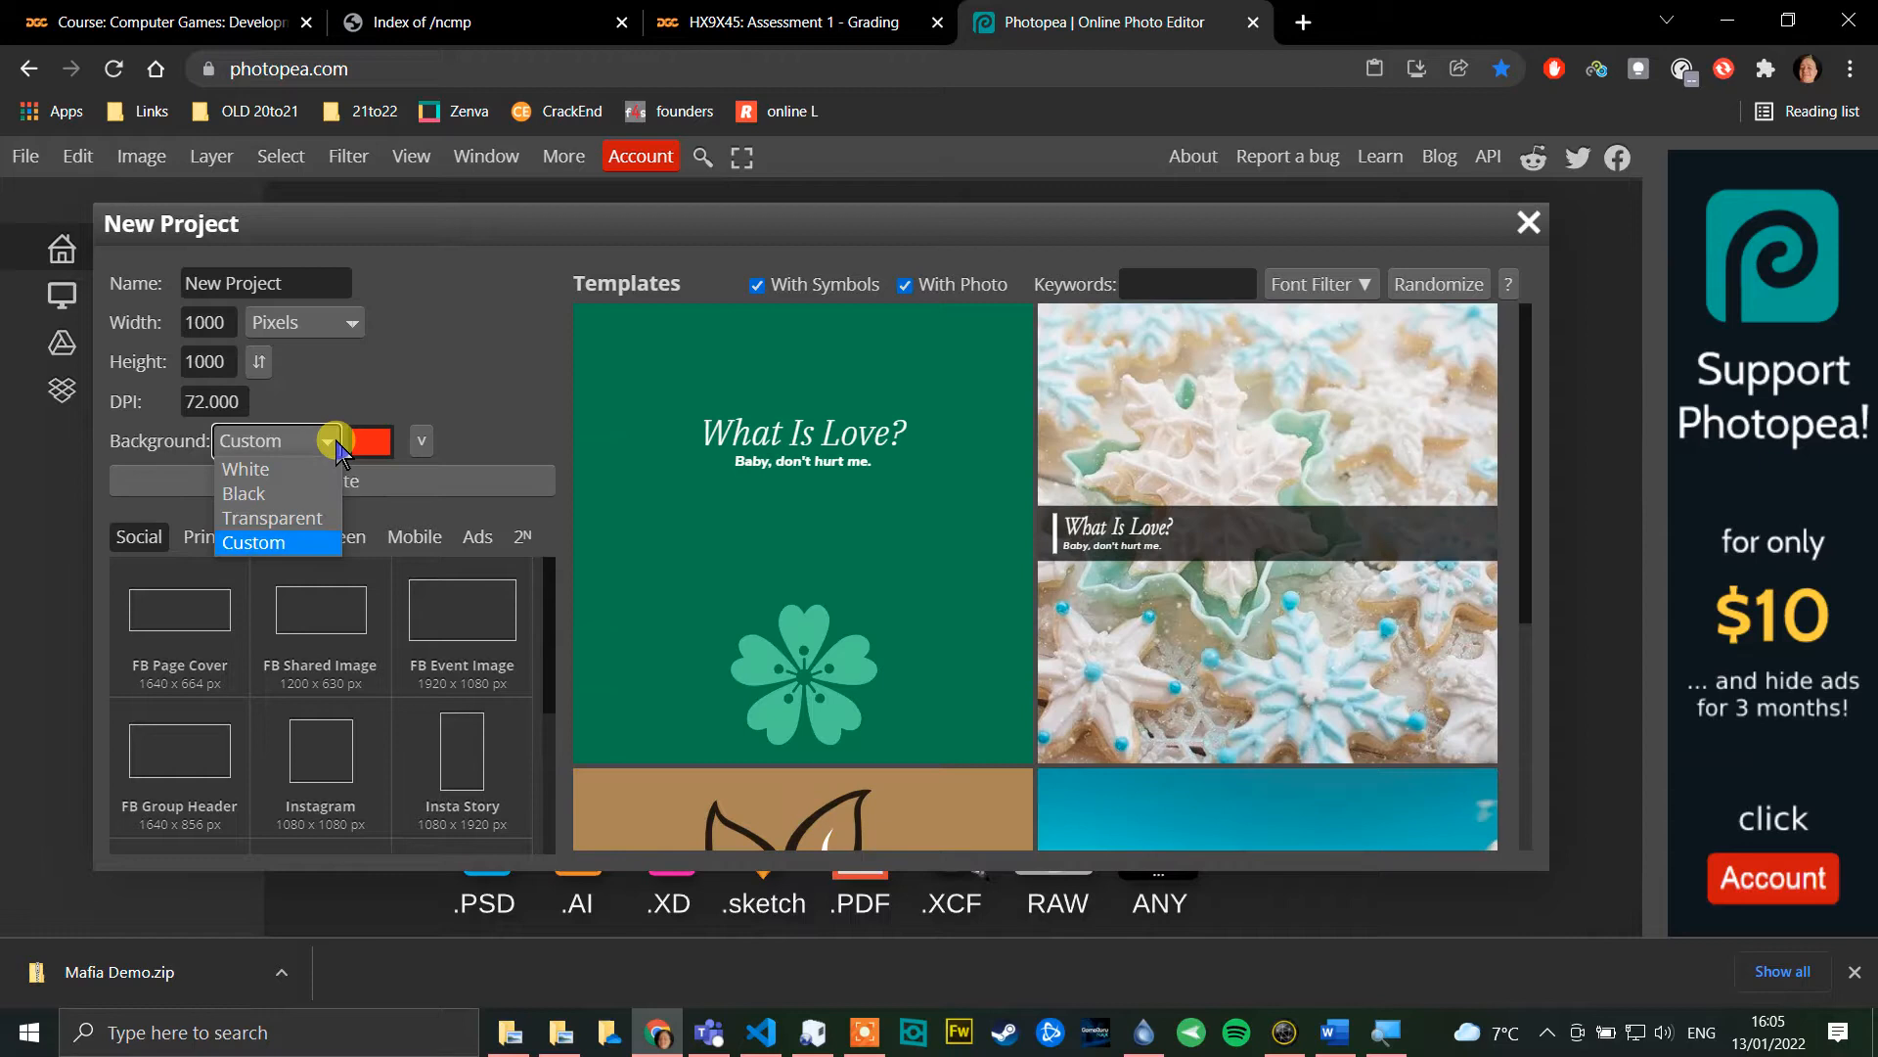
pyautogui.click(296, 480)
pyautogui.click(321, 440)
pyautogui.click(279, 517)
pyautogui.click(338, 442)
pyautogui.click(313, 540)
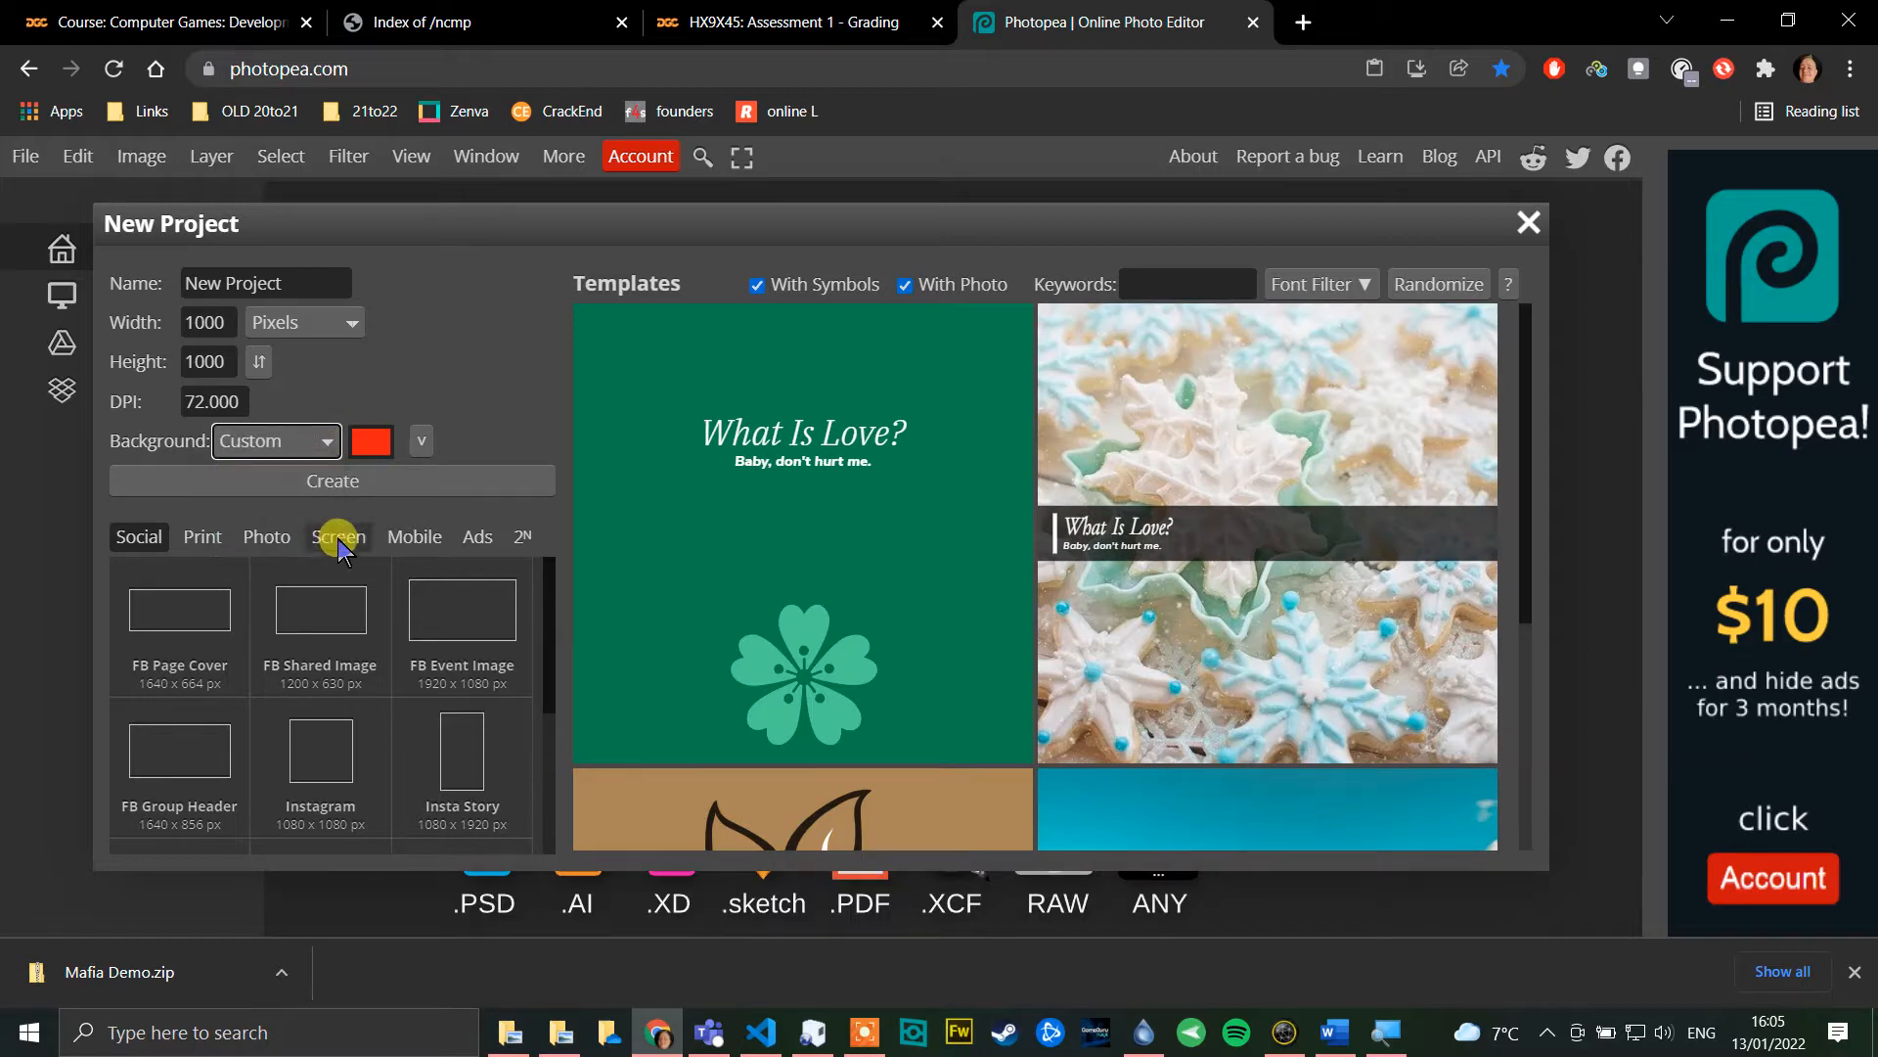
pyautogui.click(370, 440)
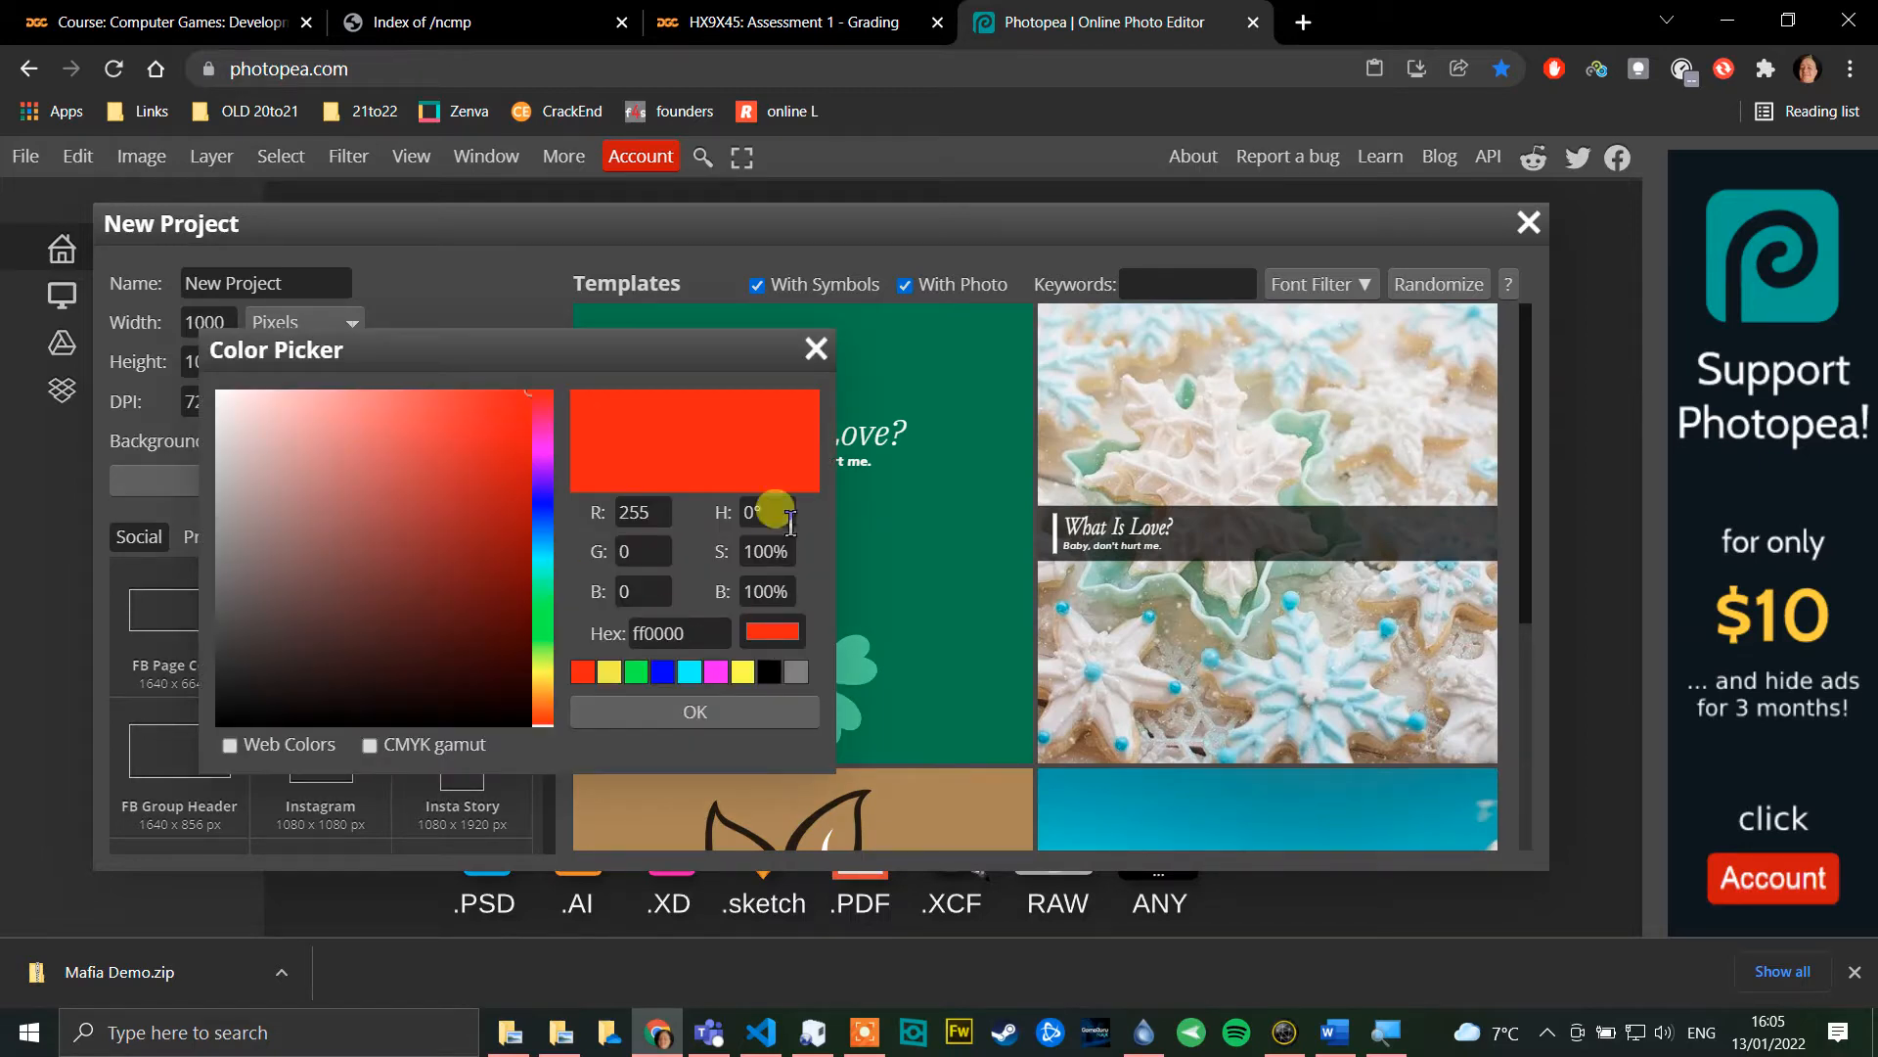
pyautogui.click(695, 711)
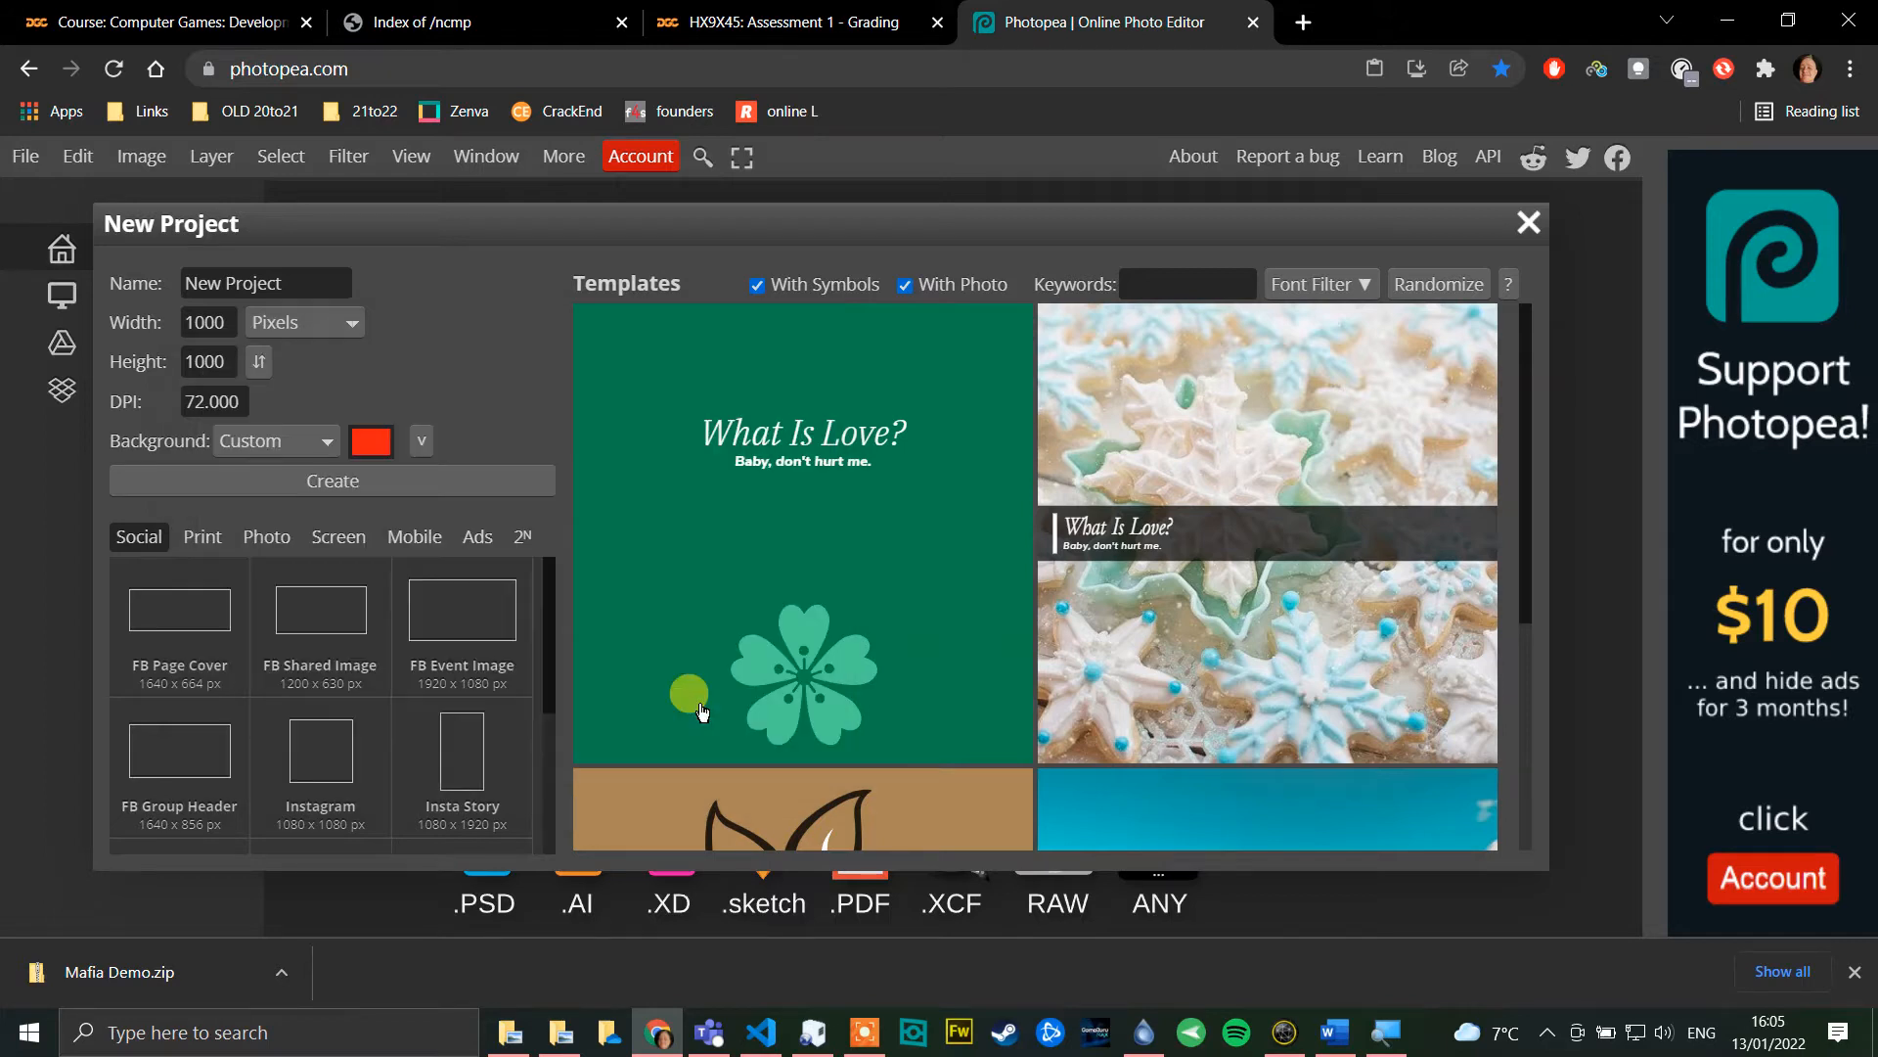
pyautogui.click(335, 479)
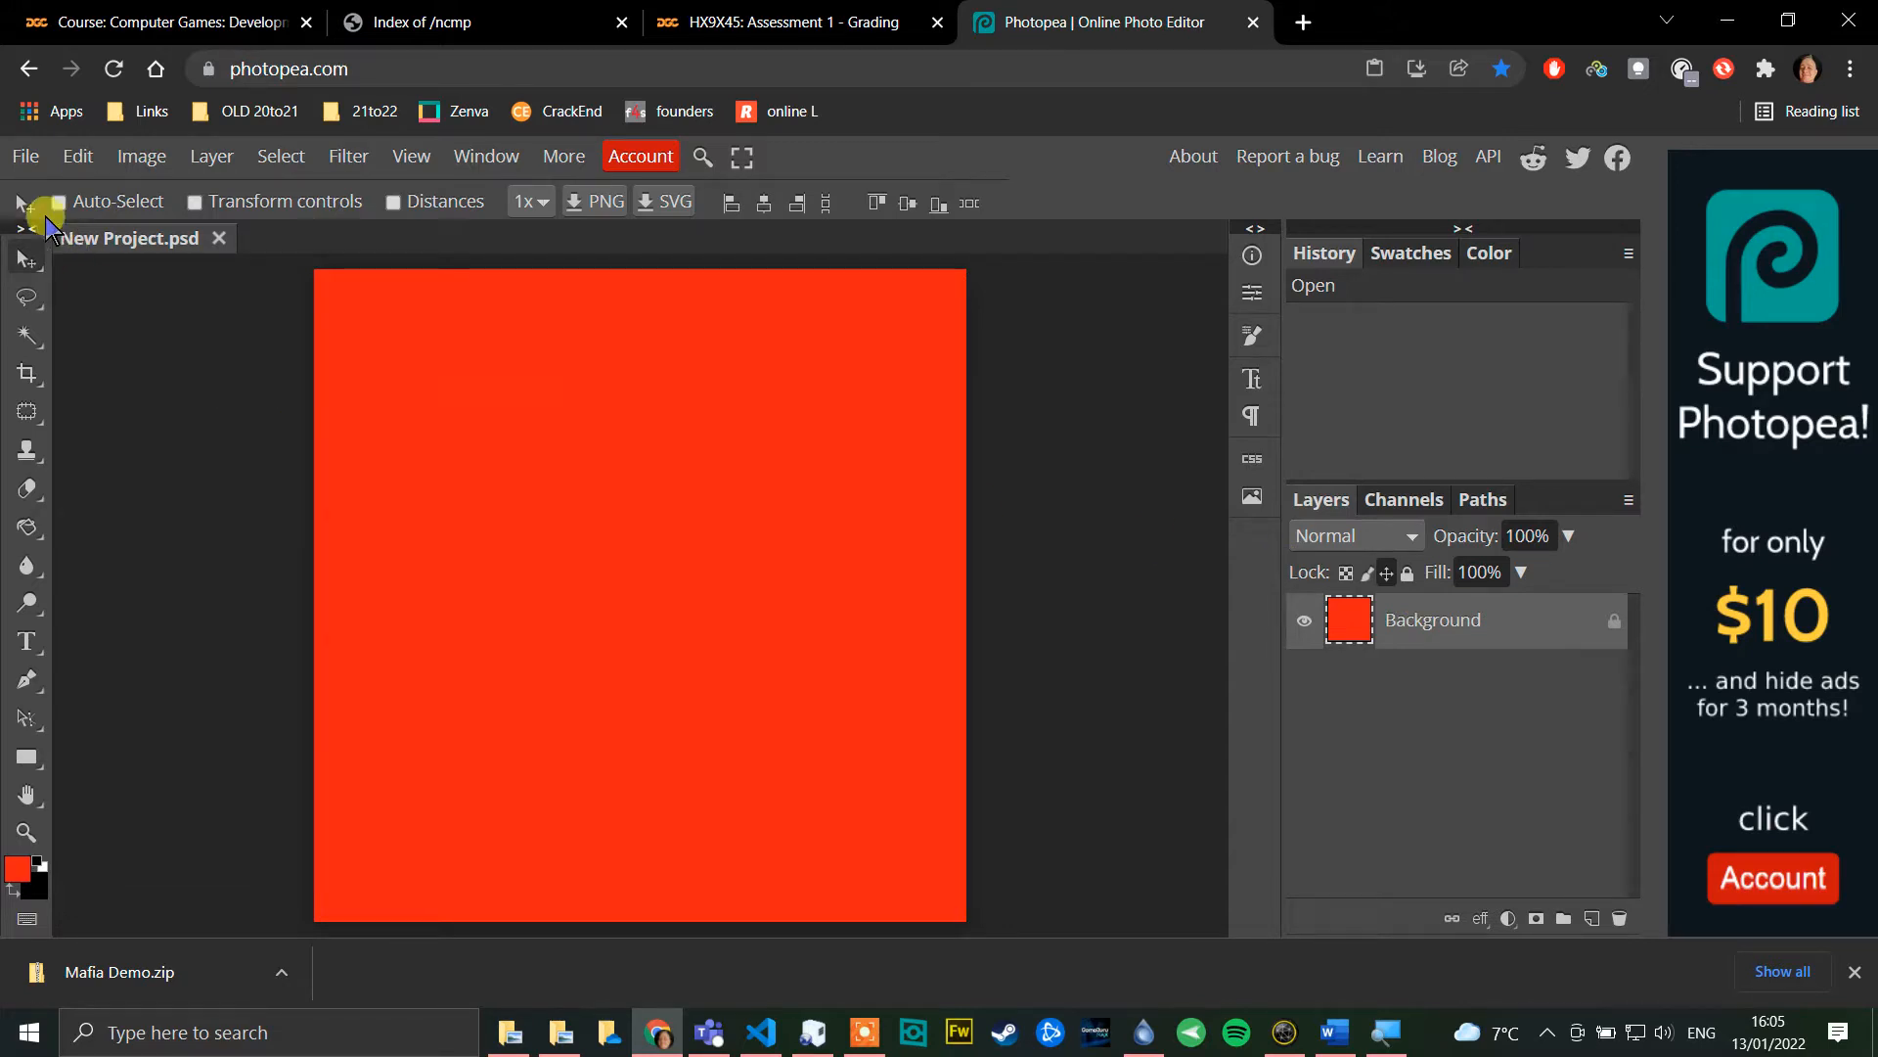
# Step: Place Character1.jpg from the Pictures folder into the project at its original size and accept the placement
pyautogui.click(26, 156)
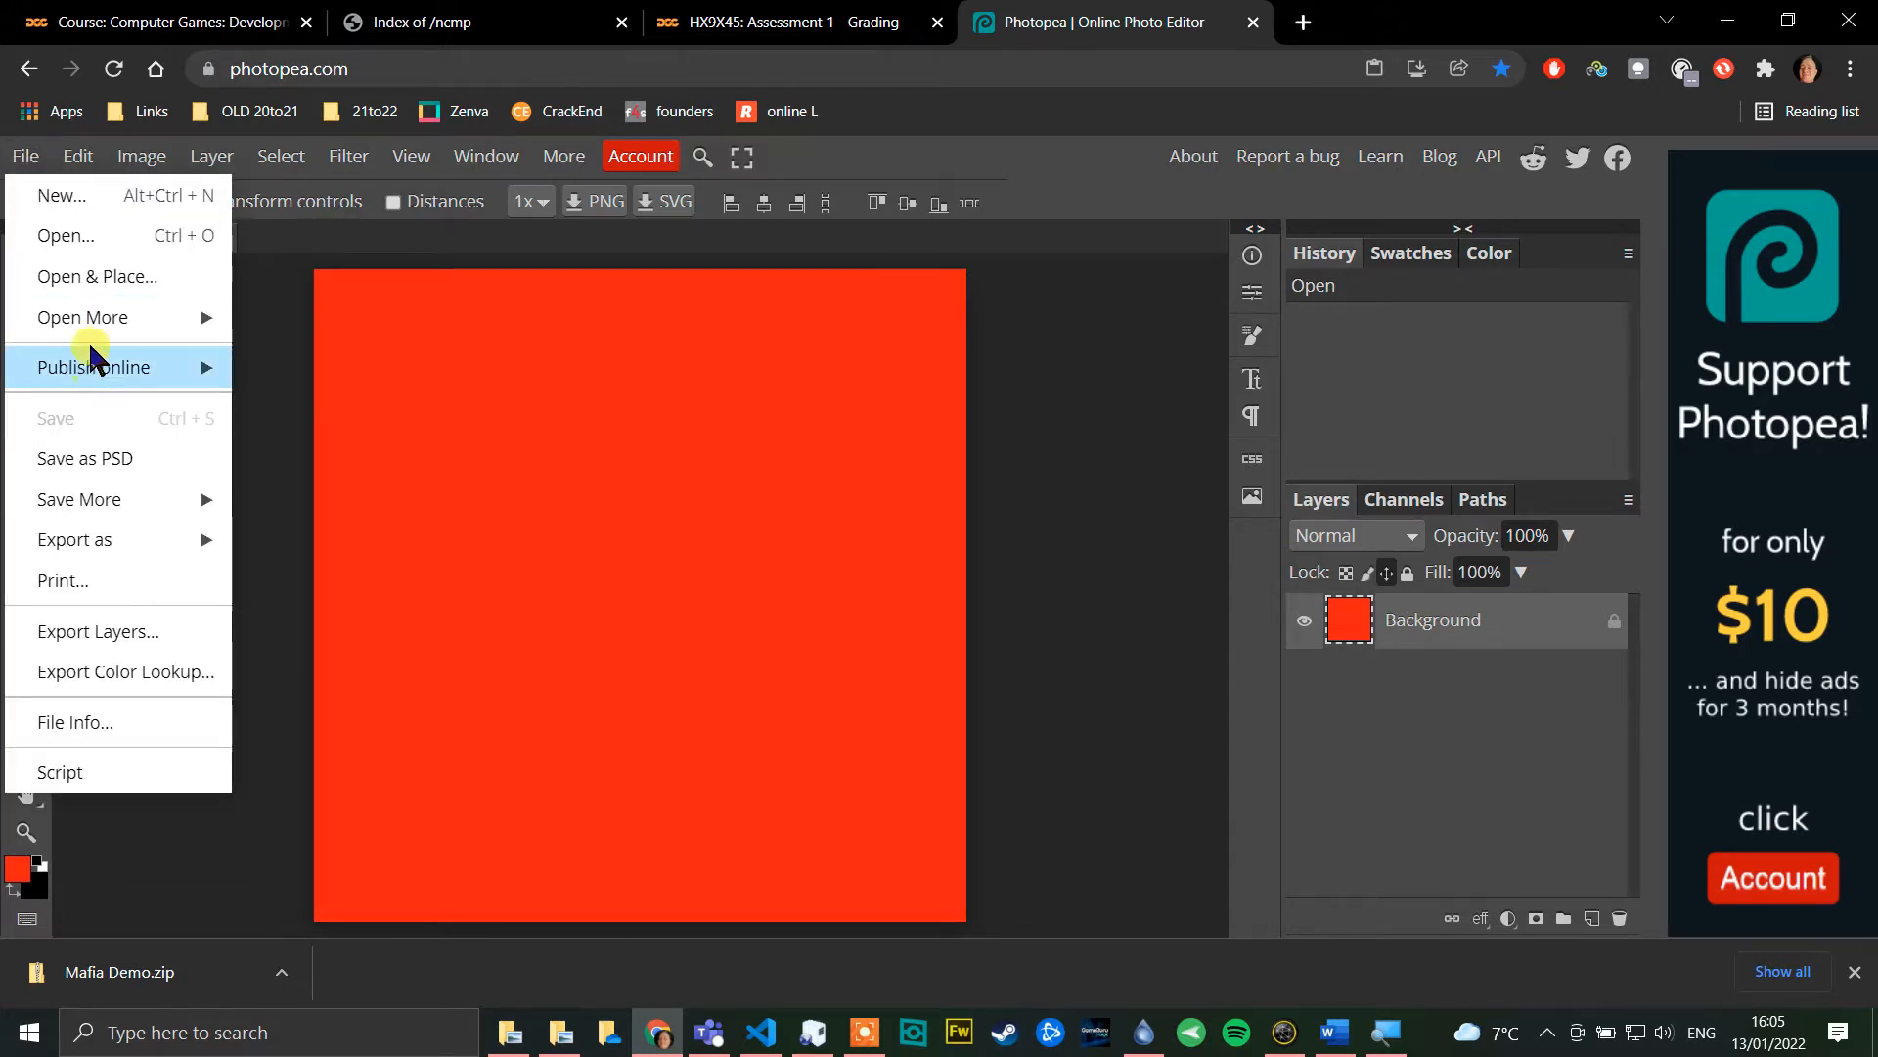
pyautogui.click(115, 278)
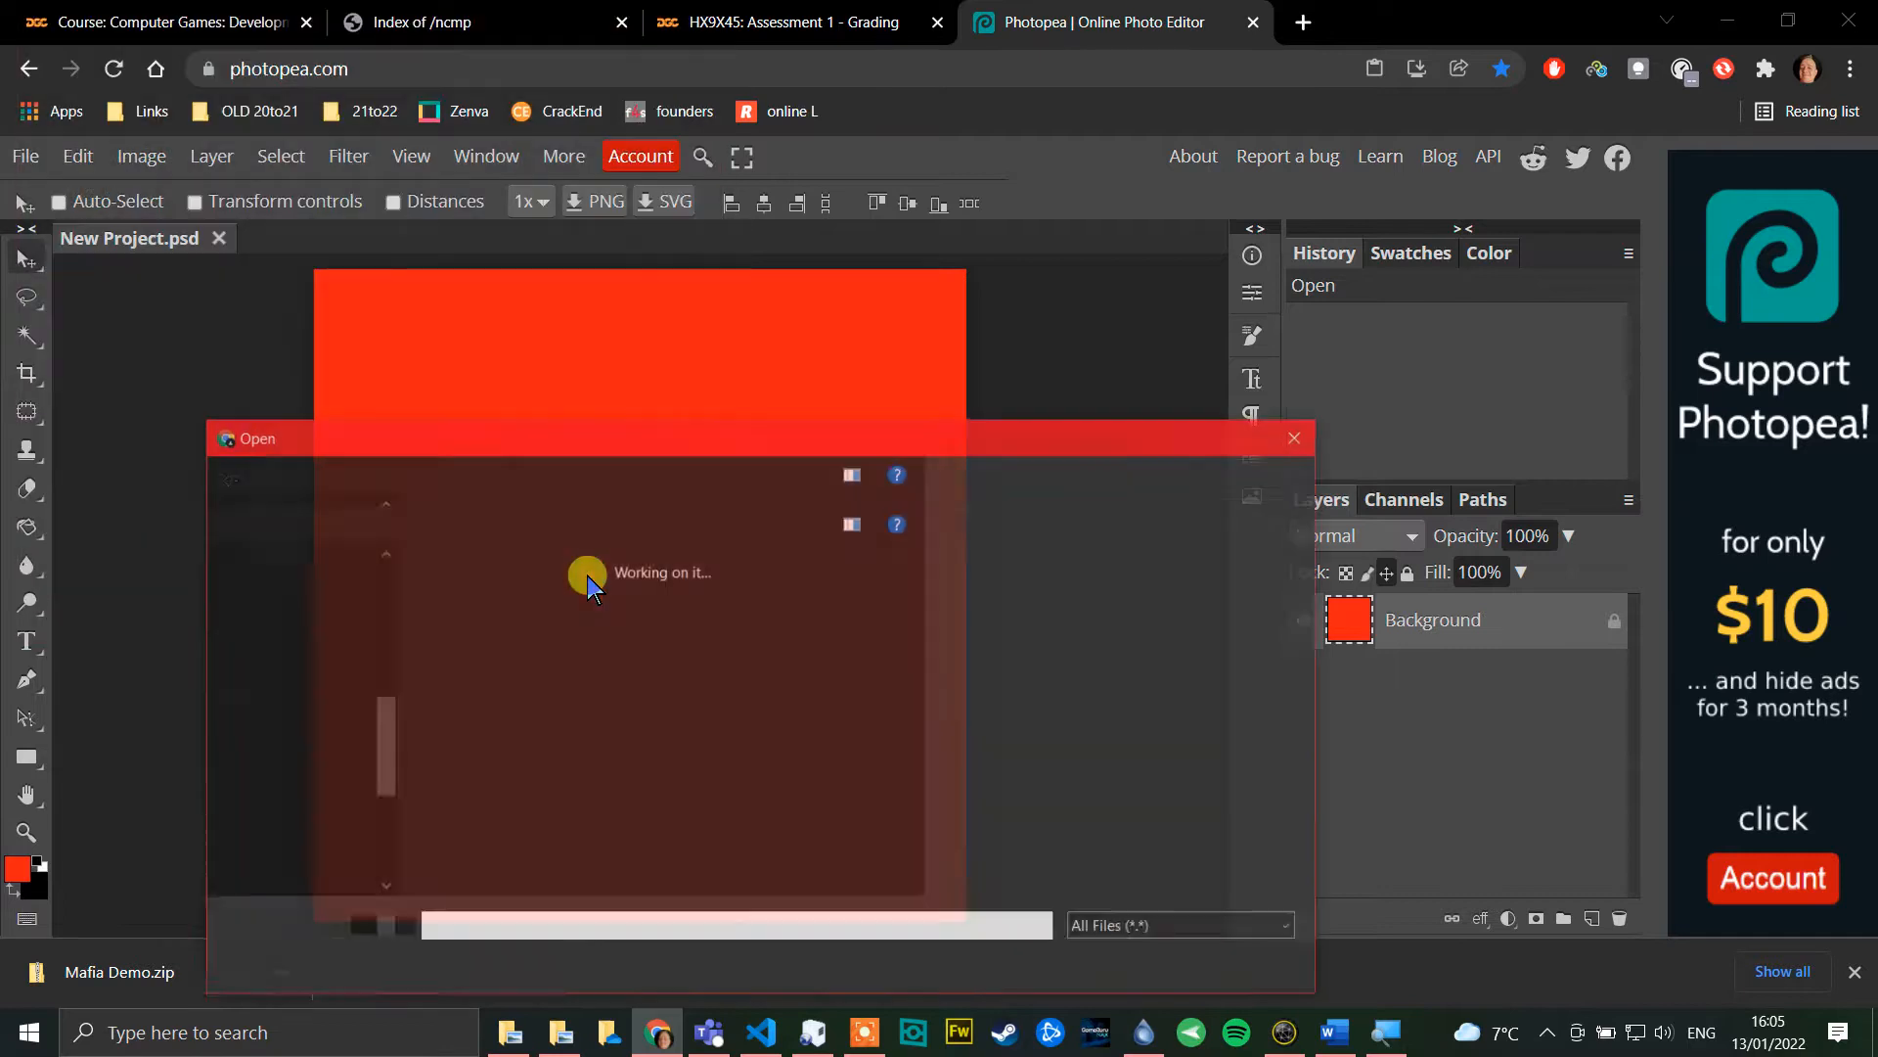
pyautogui.click(634, 749)
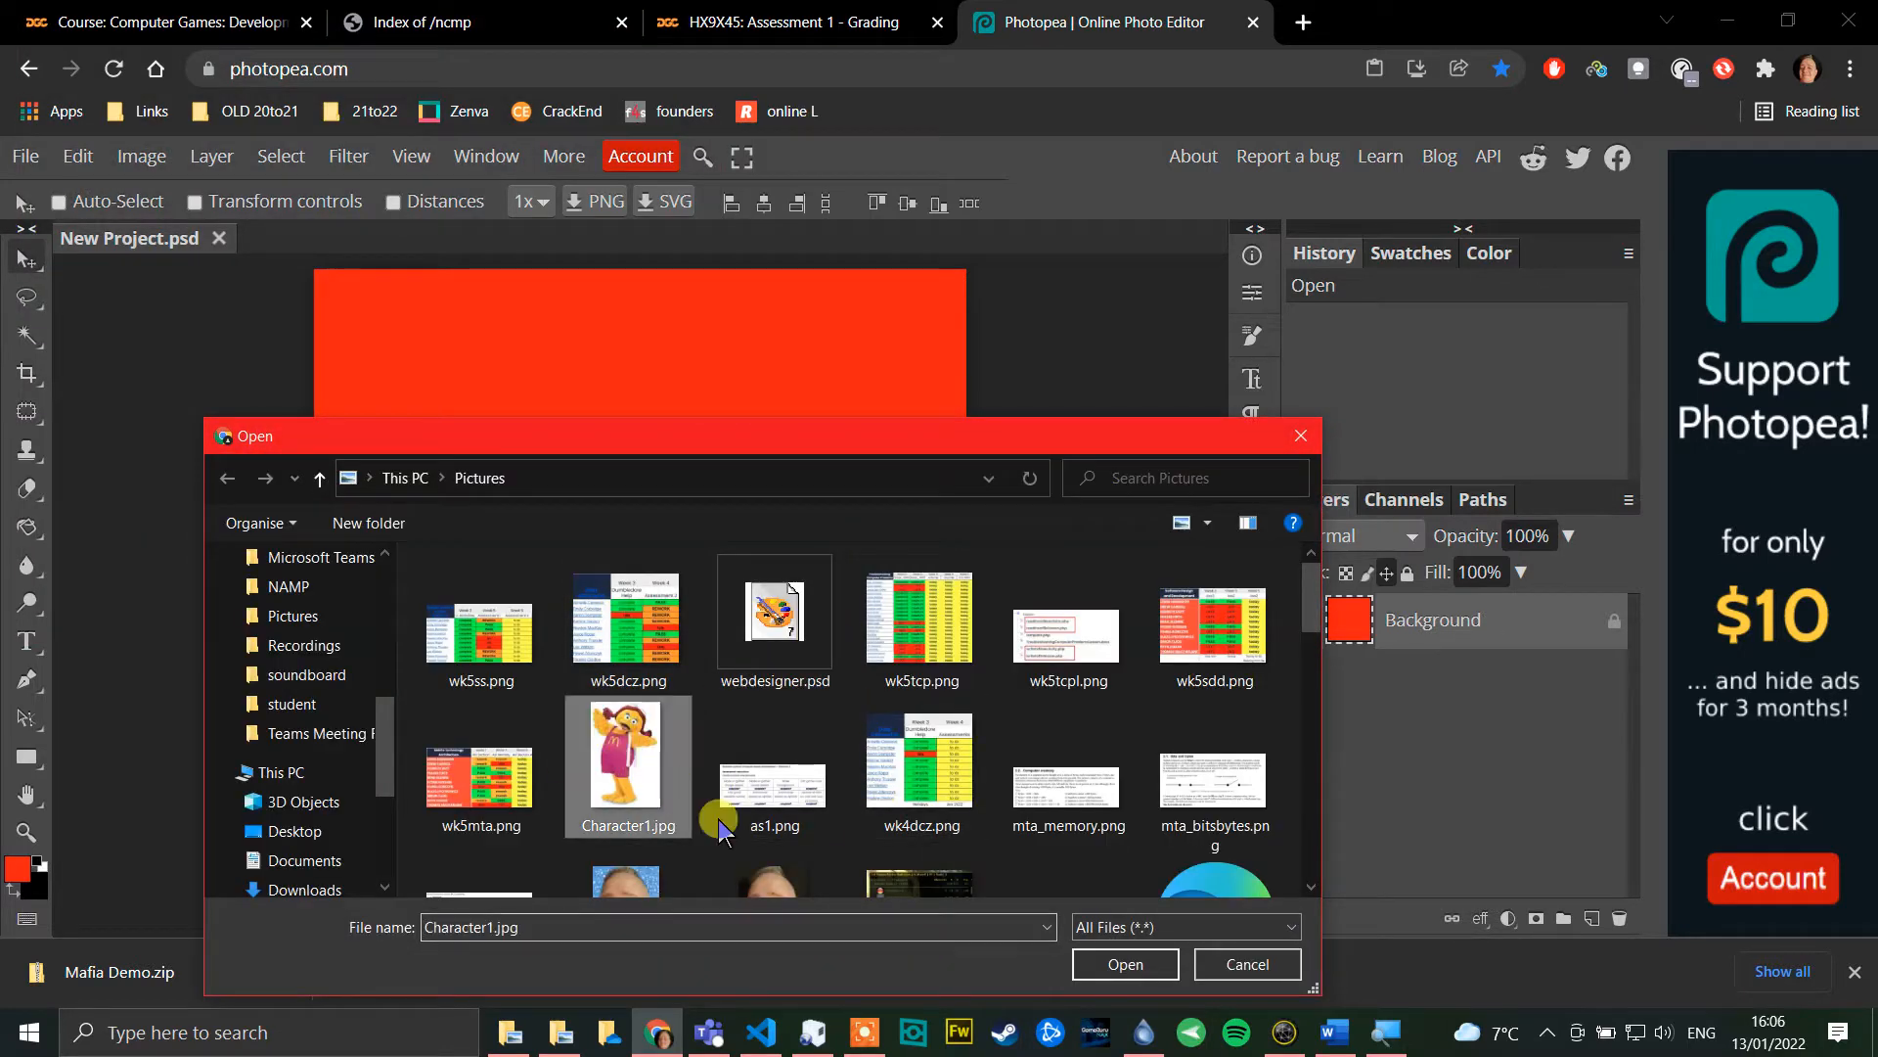
pyautogui.click(1123, 964)
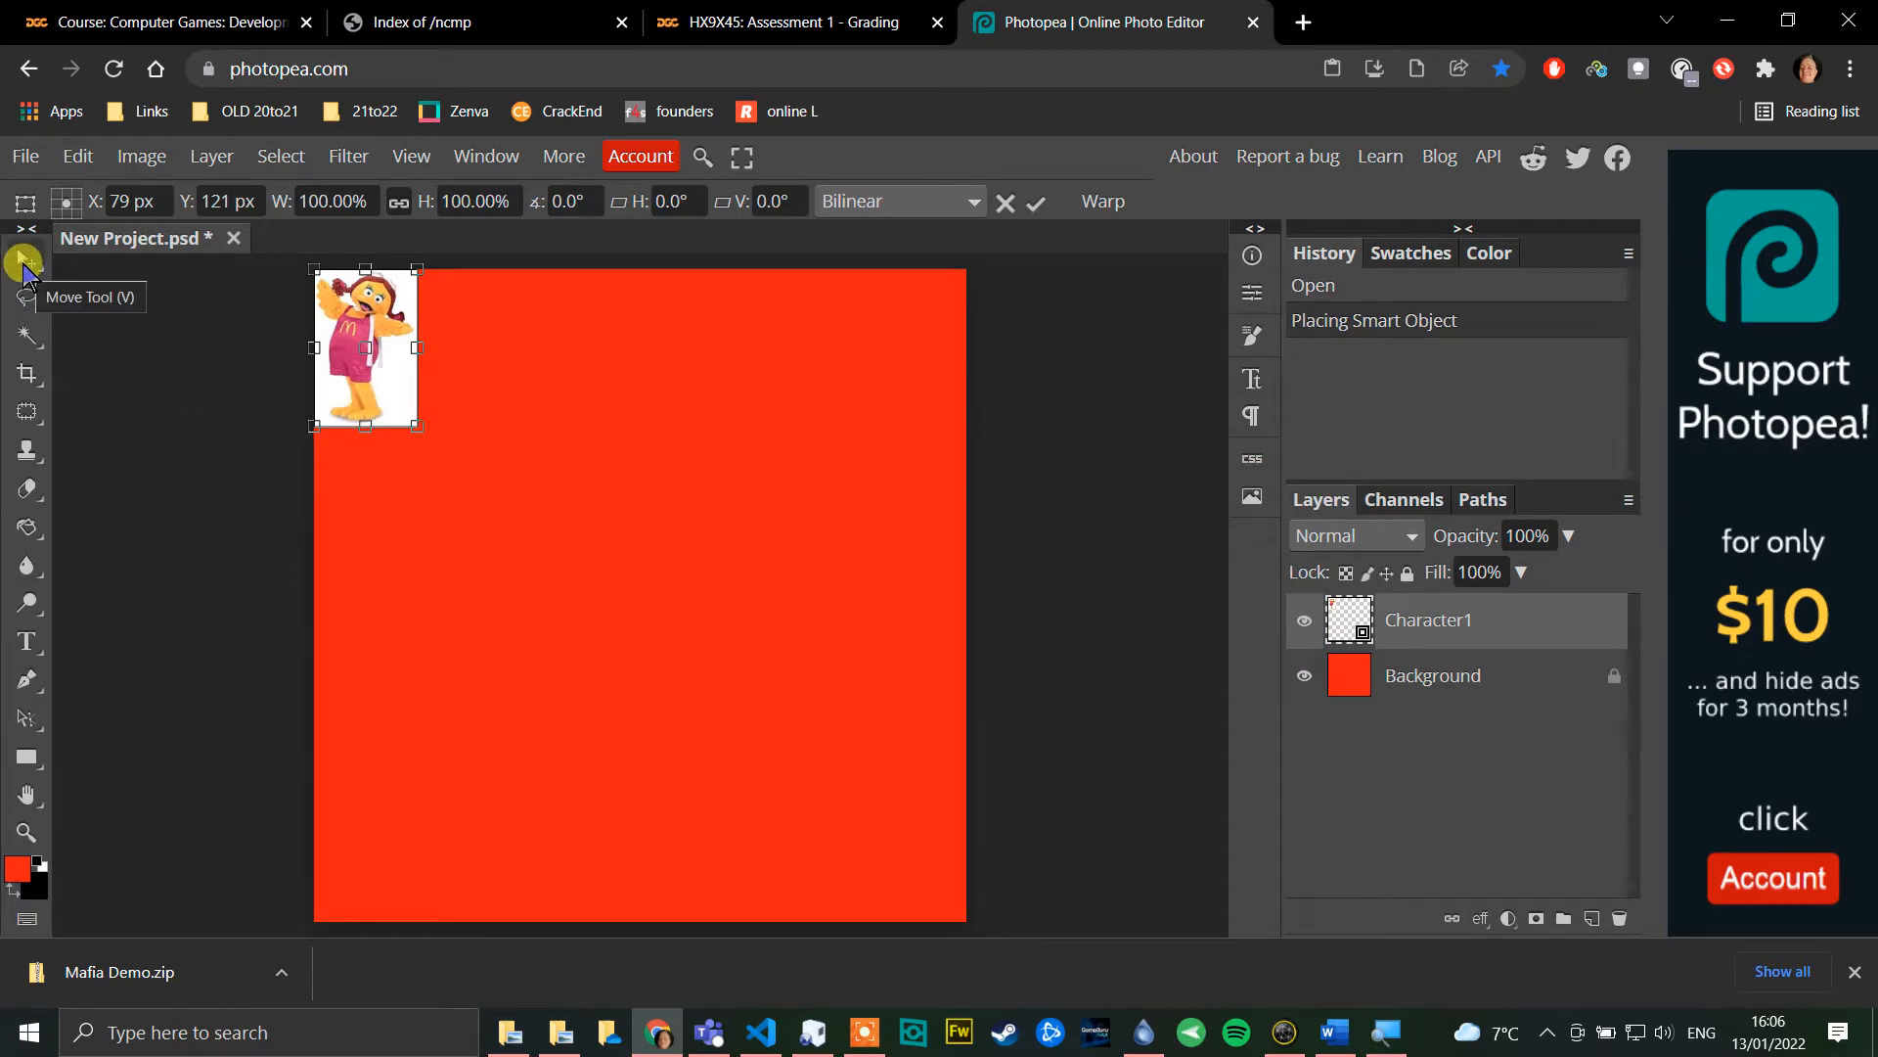
pyautogui.click(24, 262)
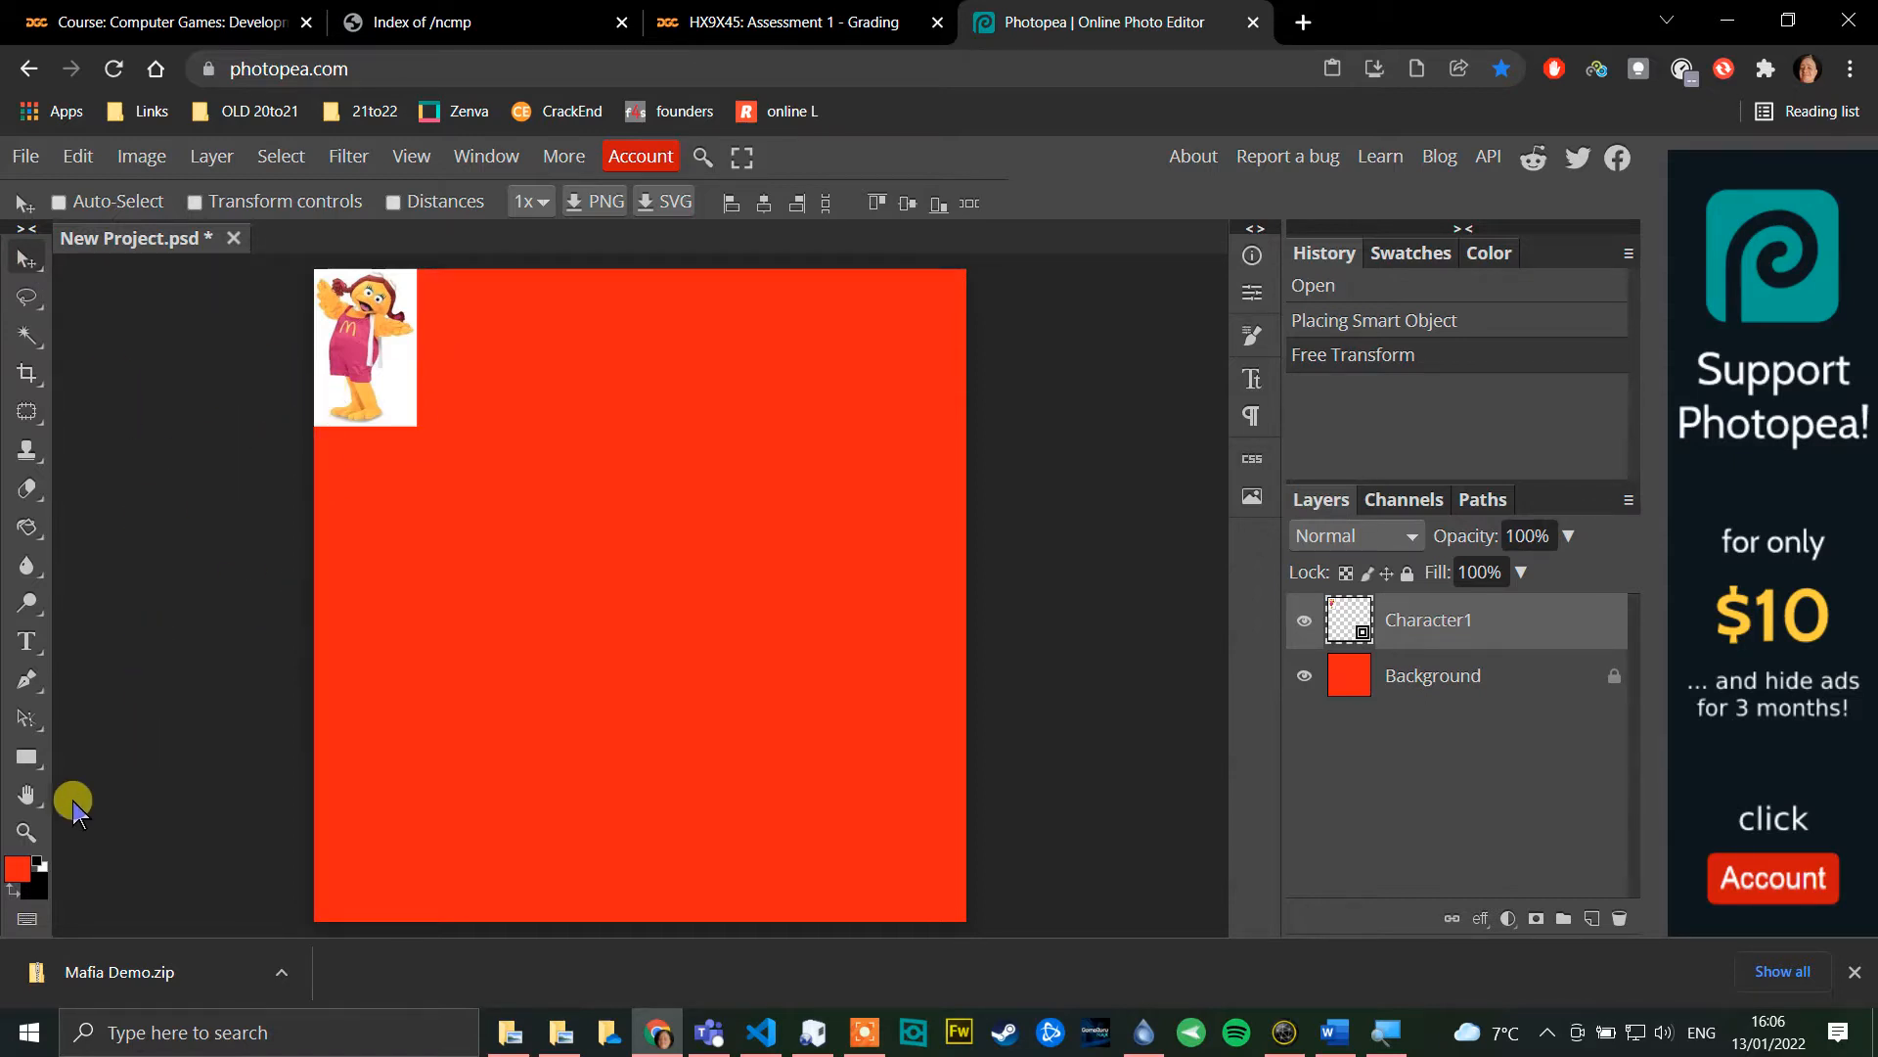
# Step: Add a reveal-all raster mask to the Character1 layer
pyautogui.click(27, 796)
pyautogui.moveTo(308, 622); pyautogui.dragTo(487, 569)
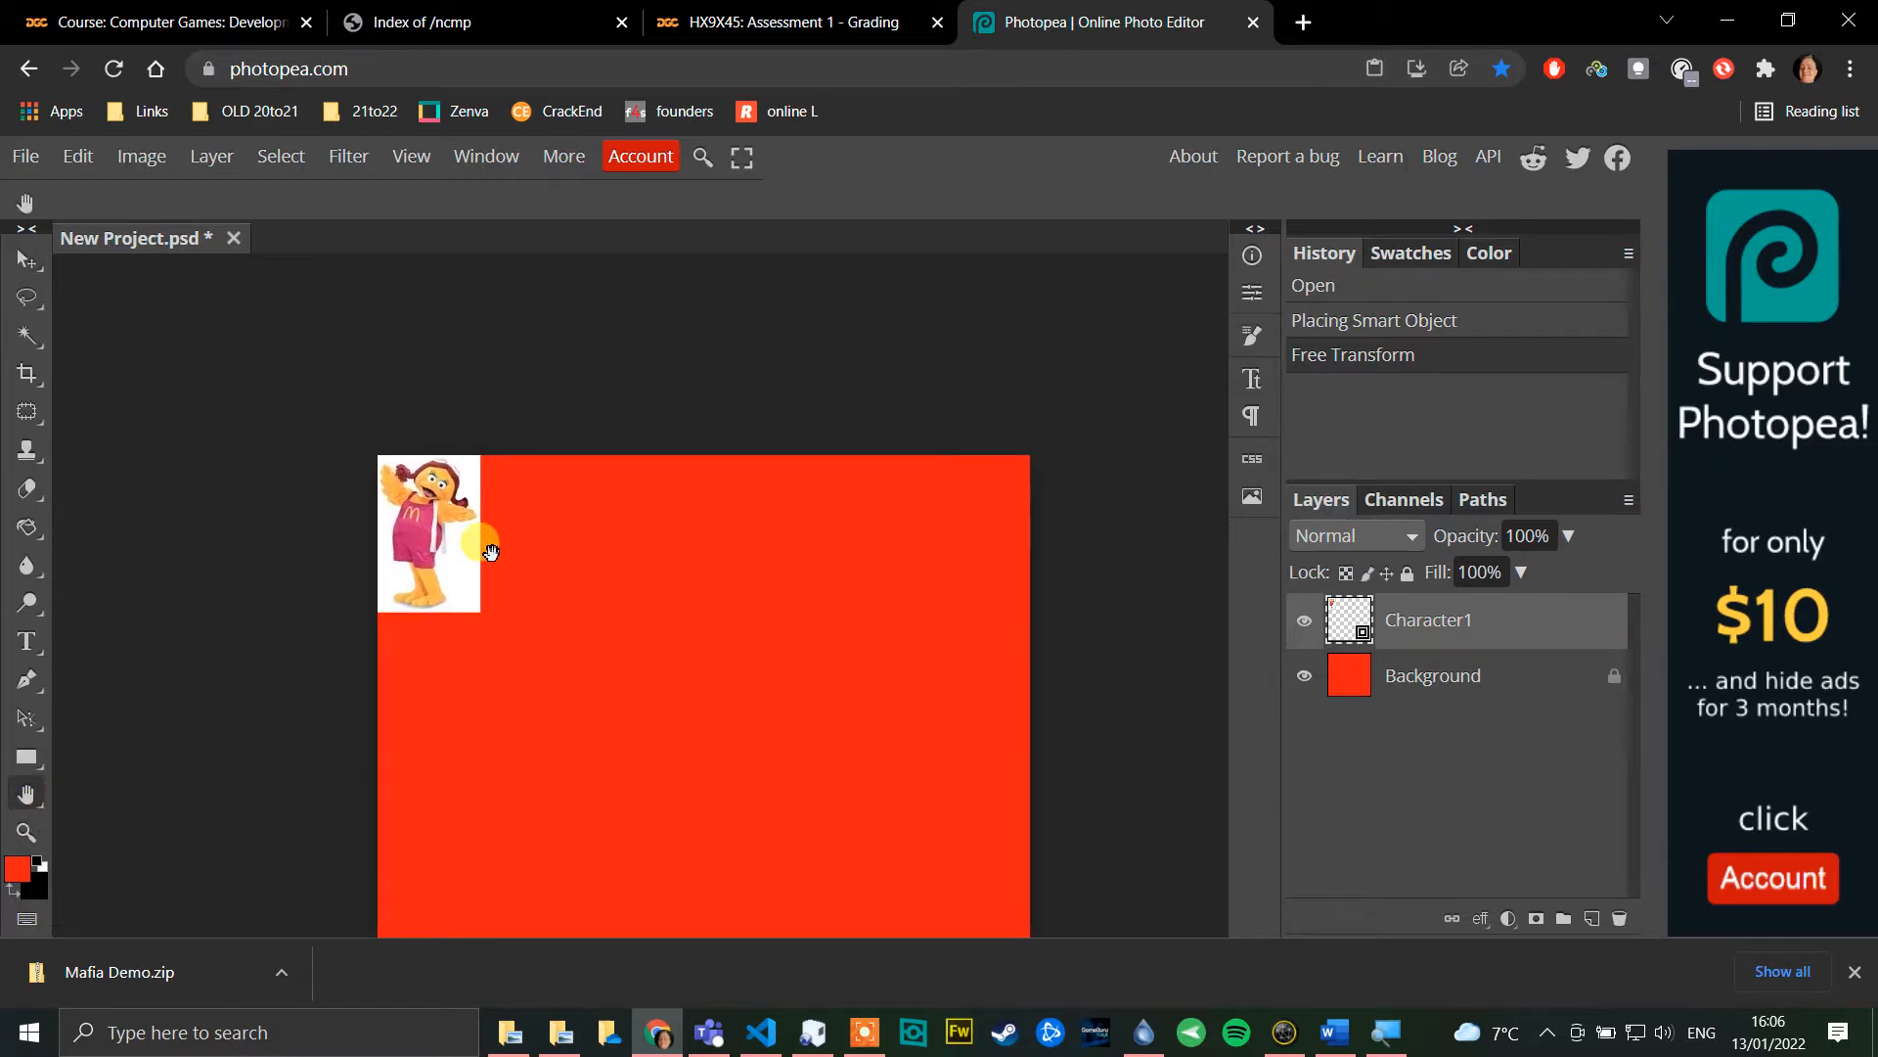
pyautogui.scroll(4, 491, 553)
pyautogui.moveTo(437, 512); pyautogui.dragTo(845, 692)
pyautogui.hotkey('ctrl', '+')
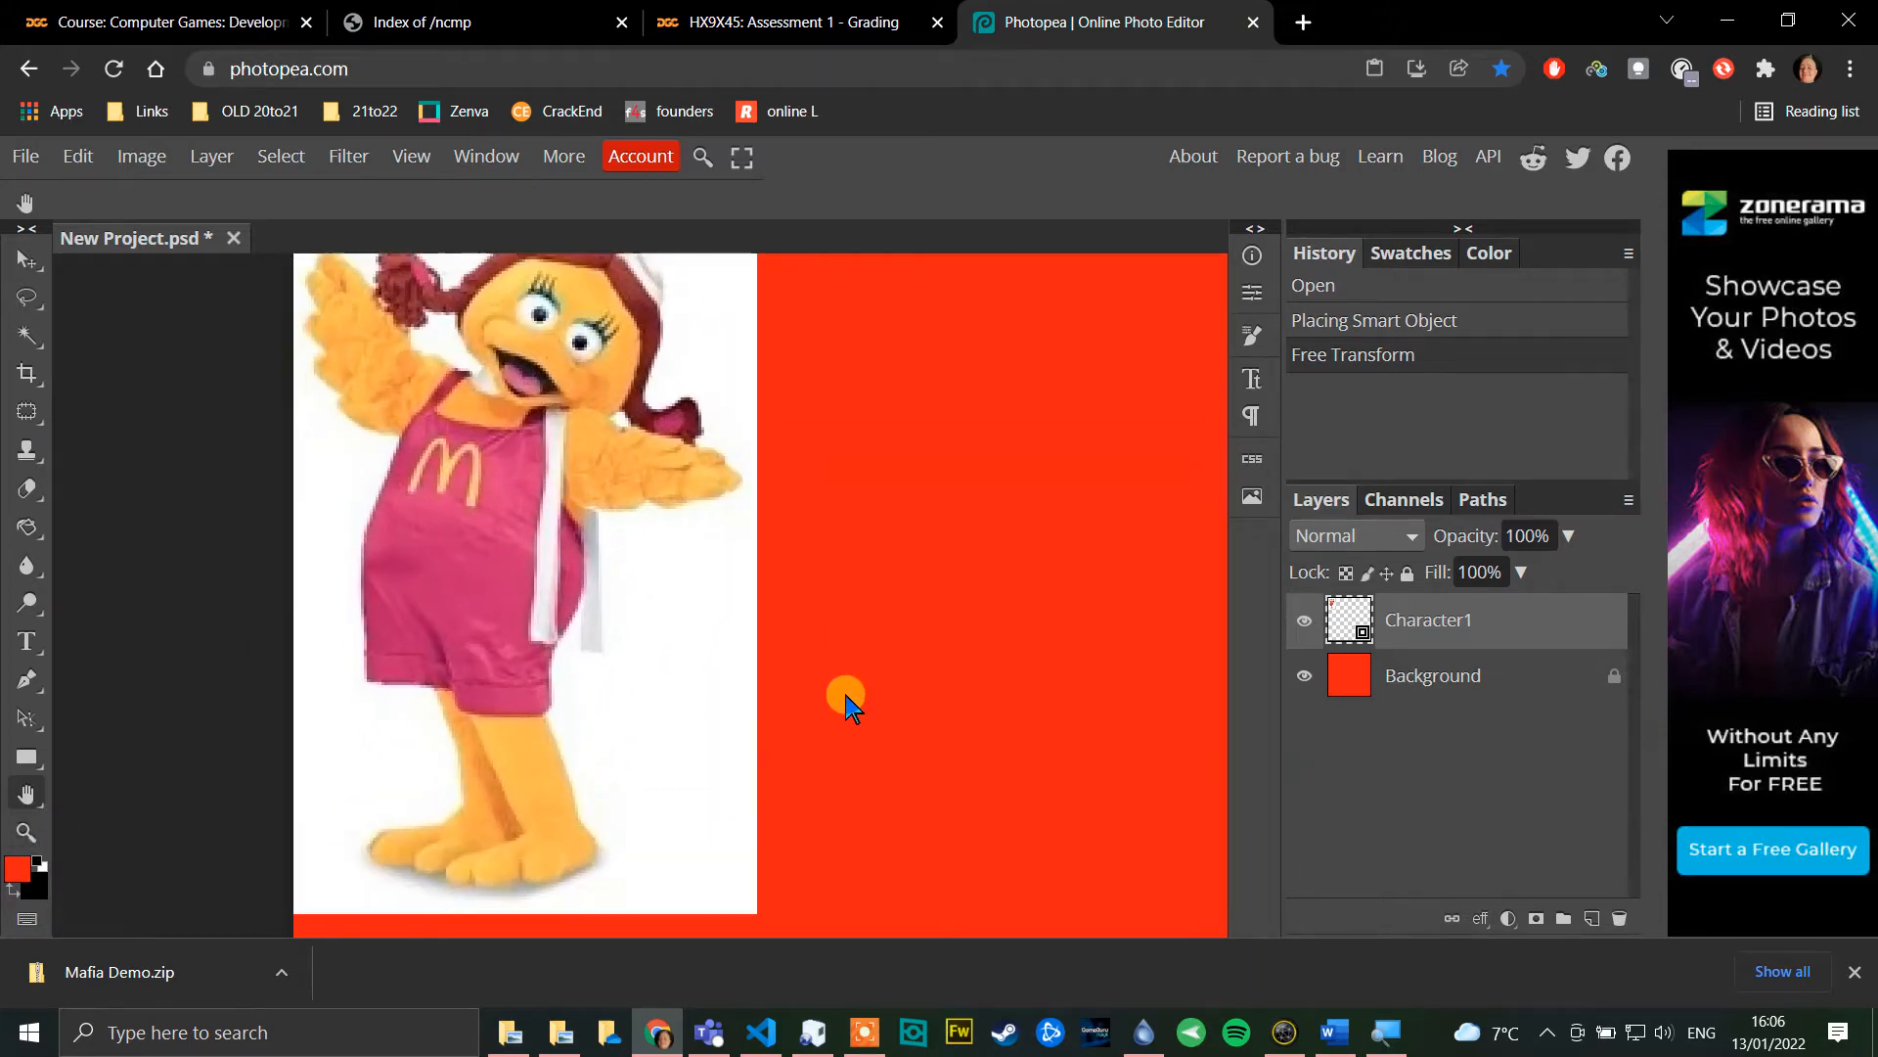
pyautogui.moveTo(959, 641); pyautogui.dragTo(970, 691)
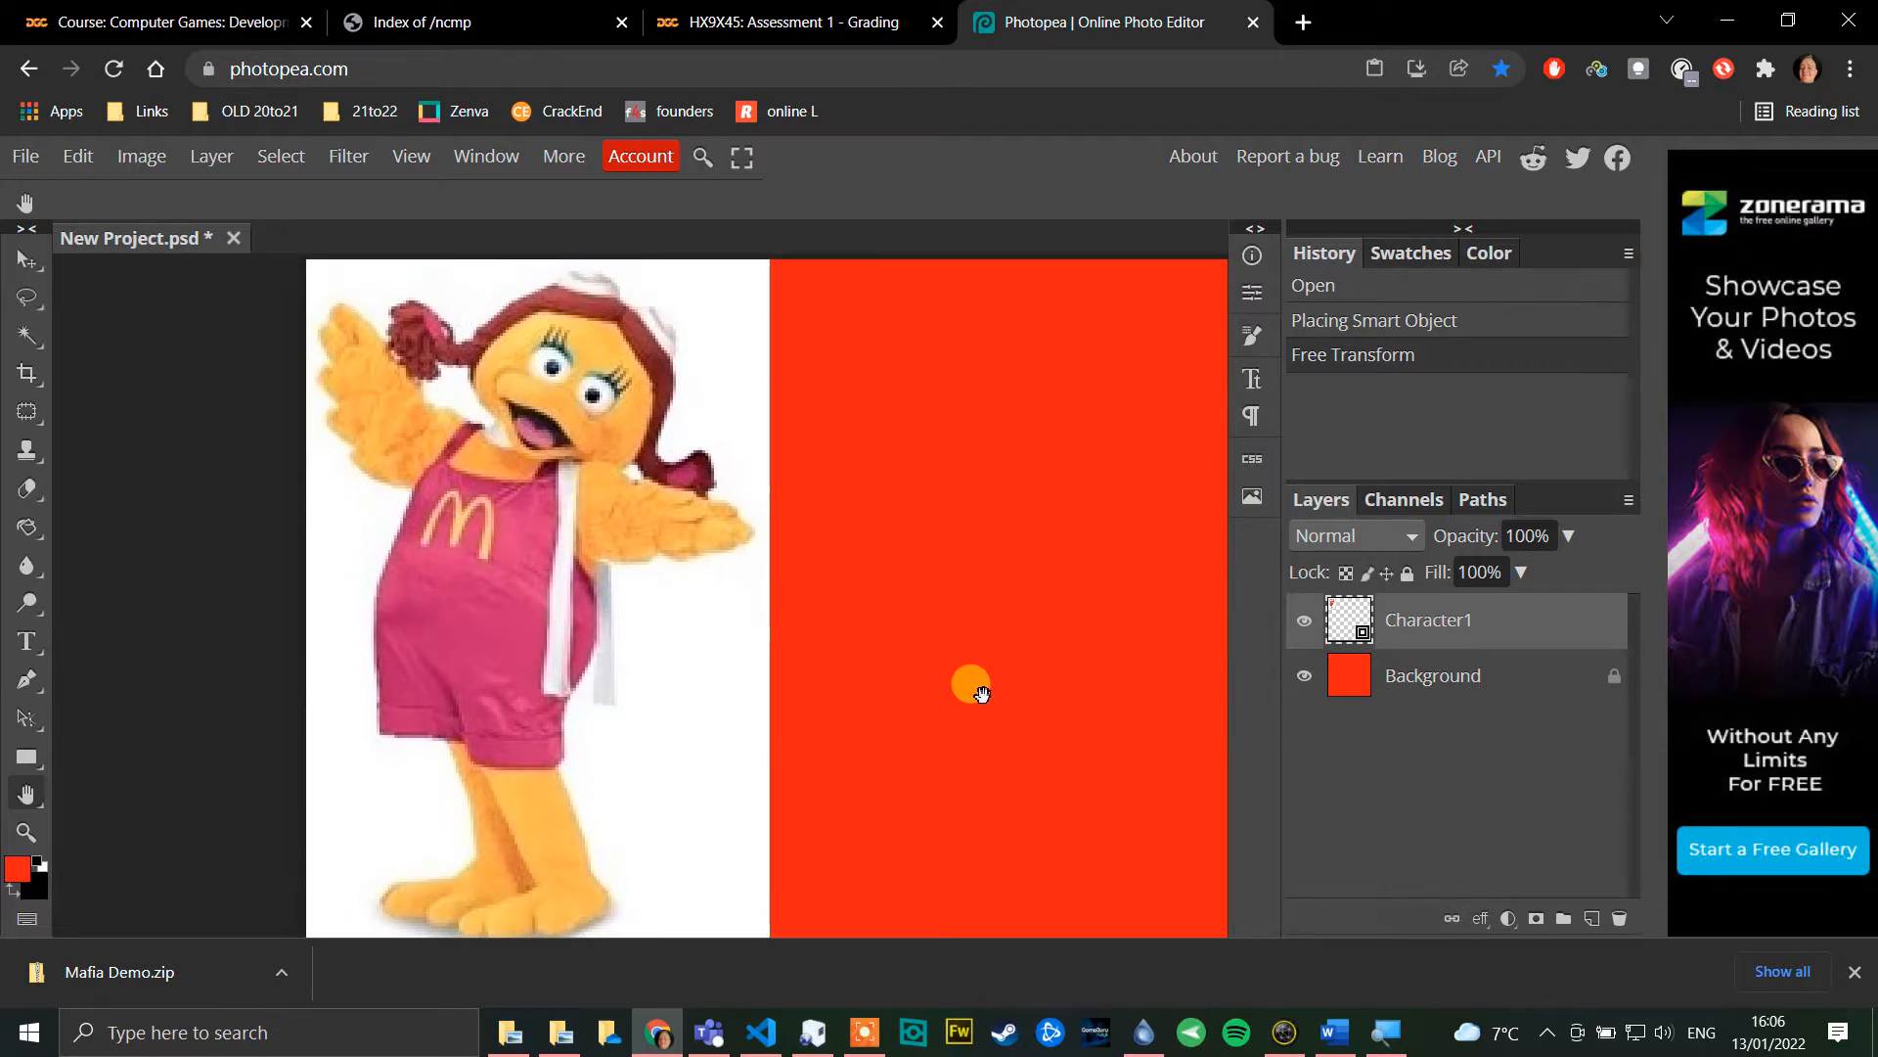
pyautogui.hotkey('ctrl', '-')
pyautogui.moveTo(1013, 767); pyautogui.dragTo(988, 726)
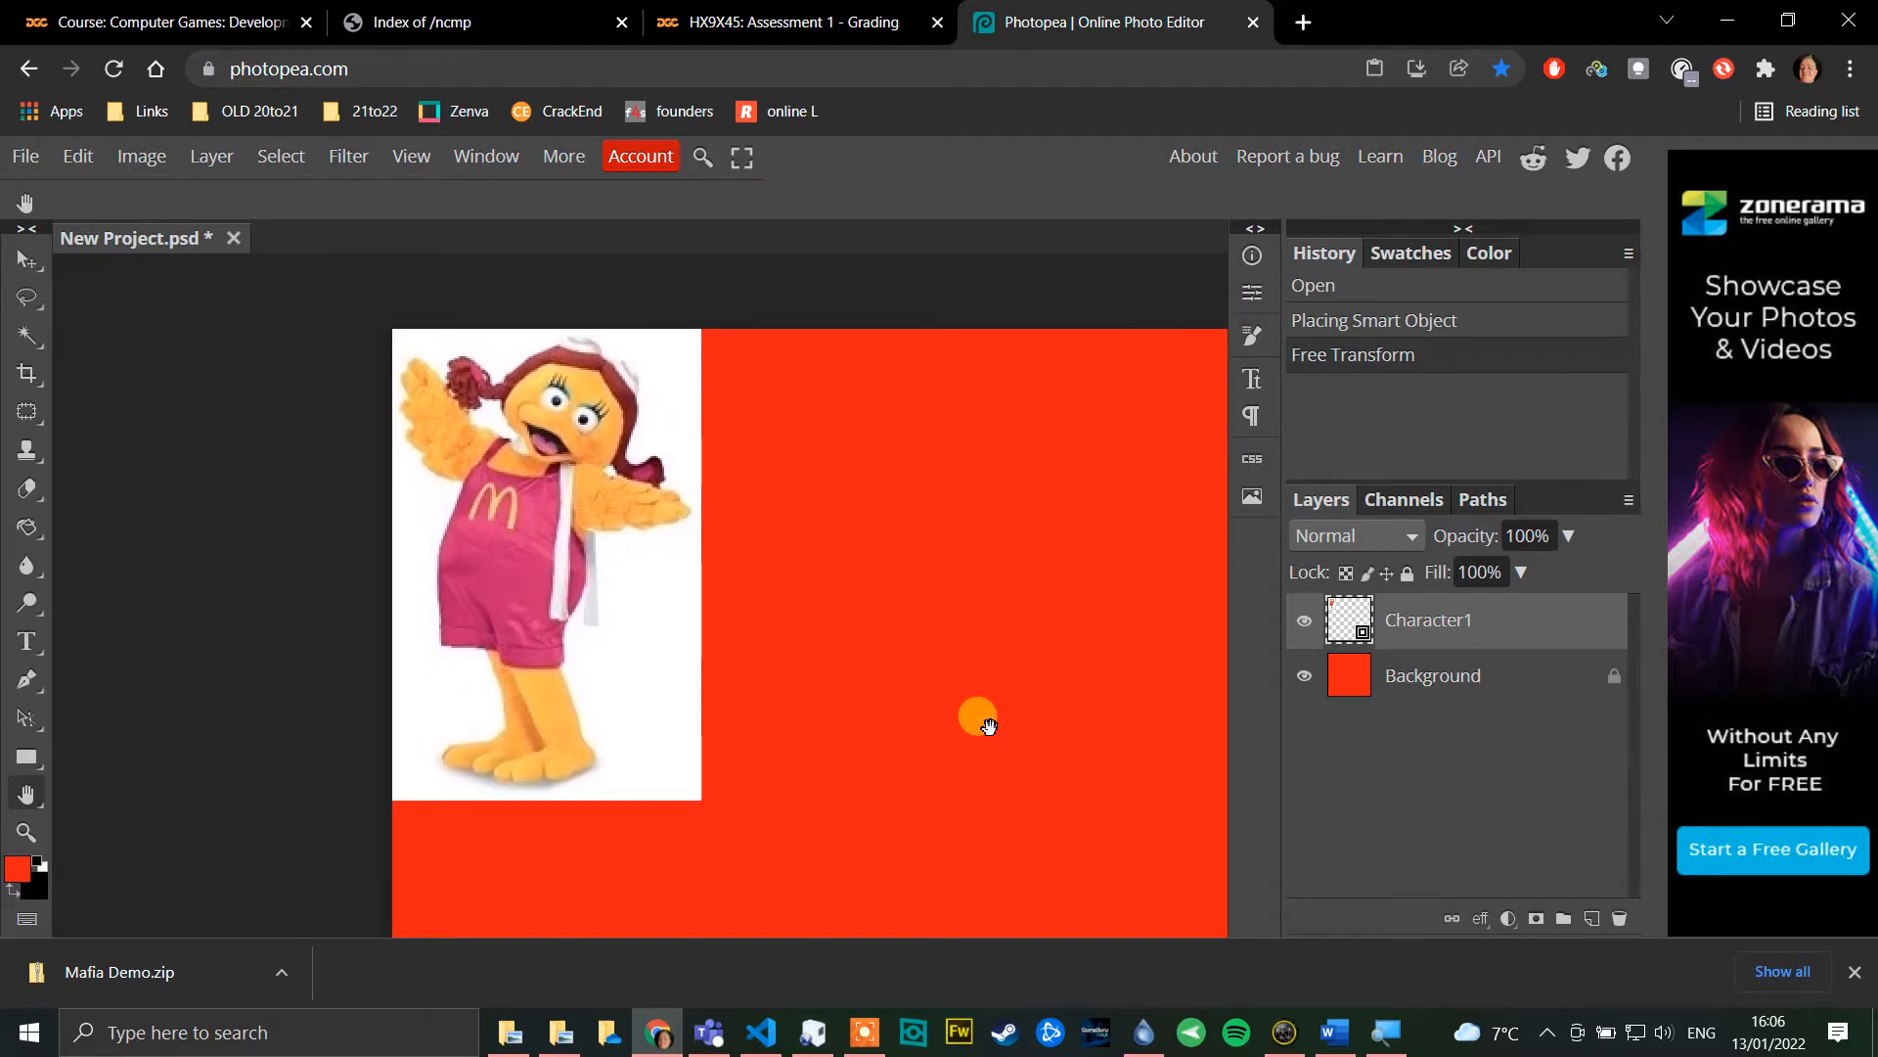
pyautogui.click(35, 275)
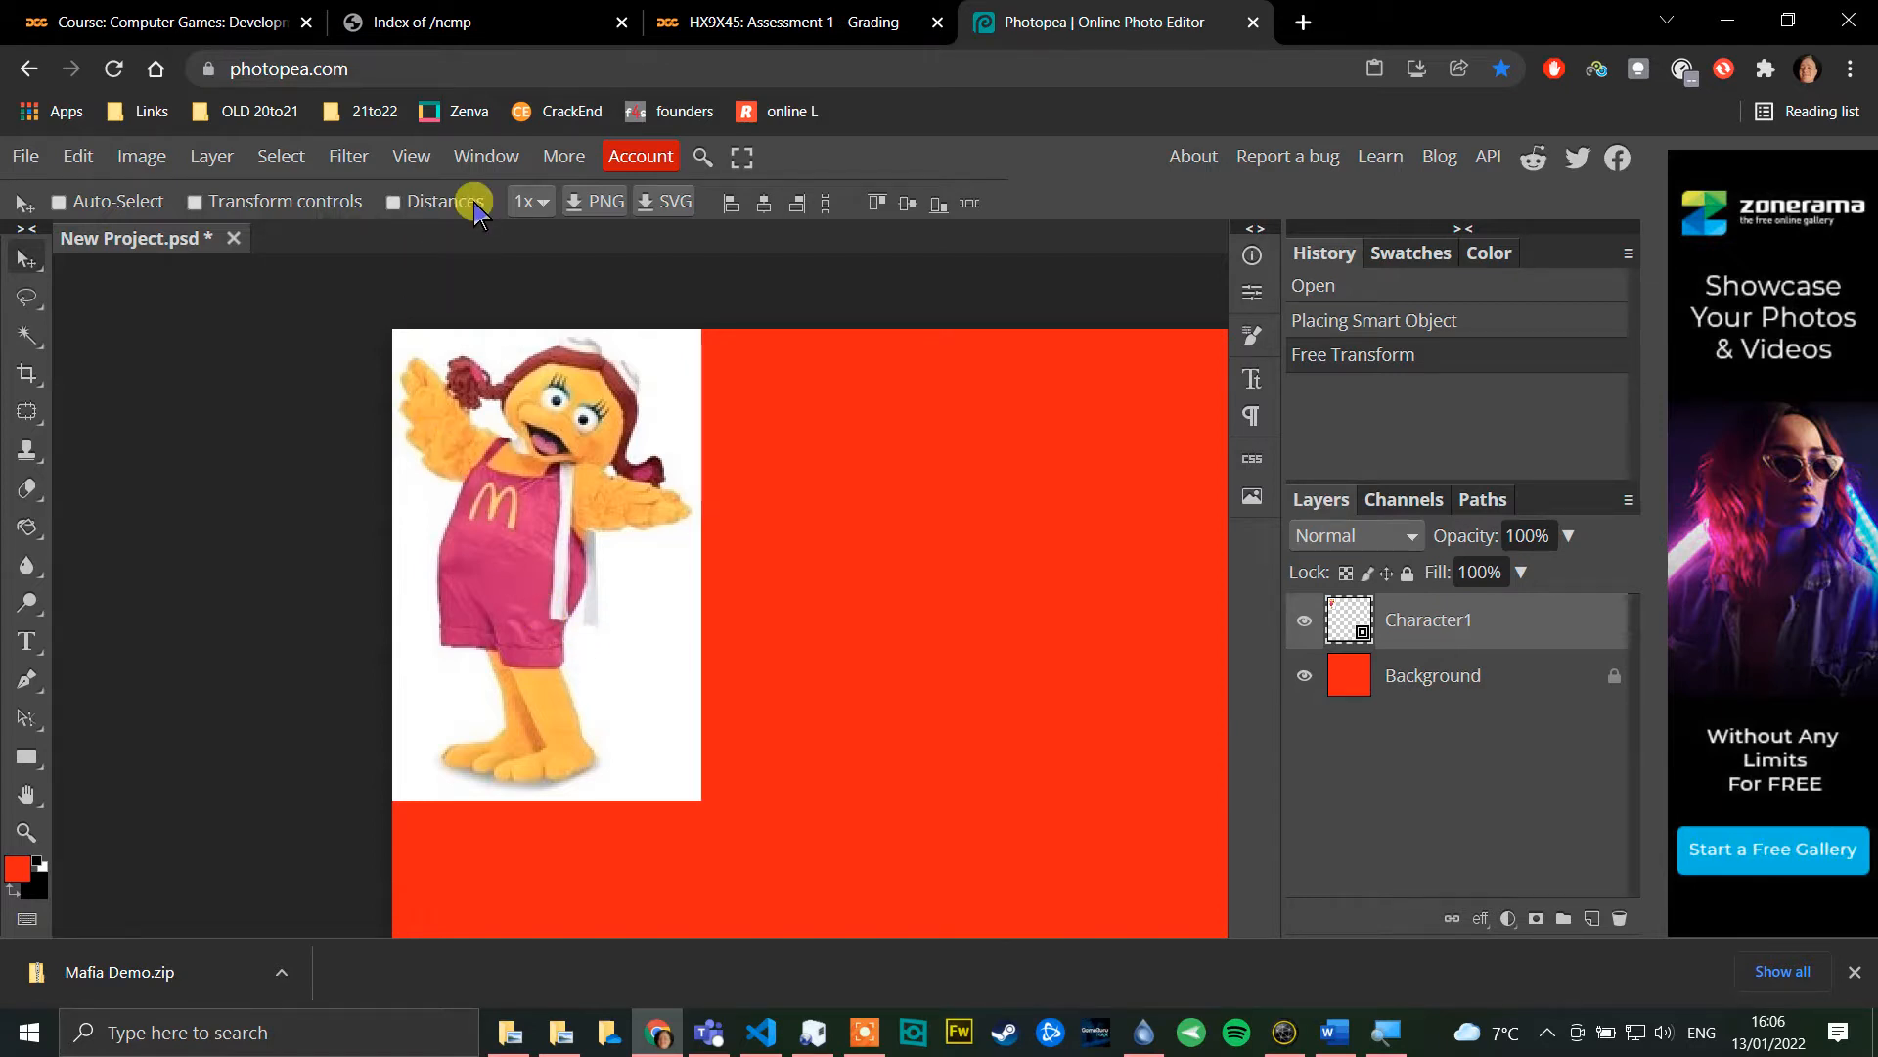
pyautogui.click(213, 159)
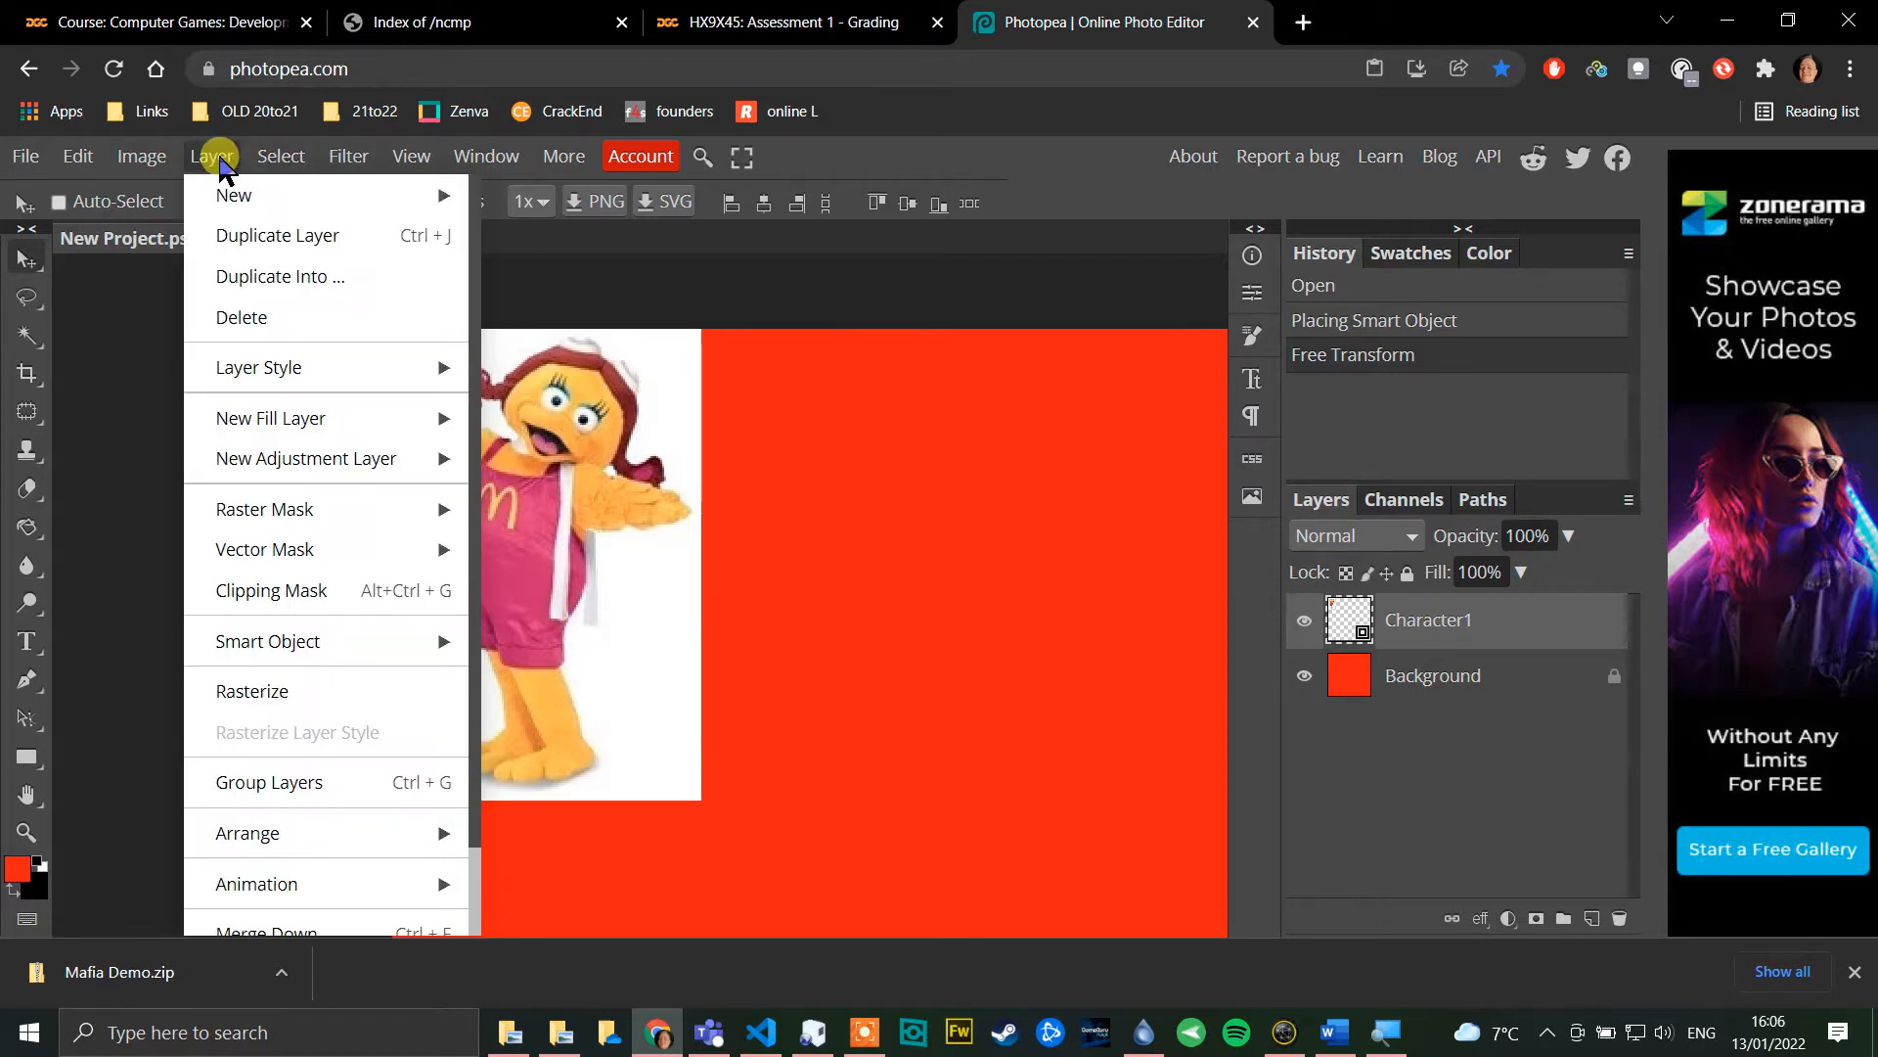
pyautogui.moveTo(384, 515)
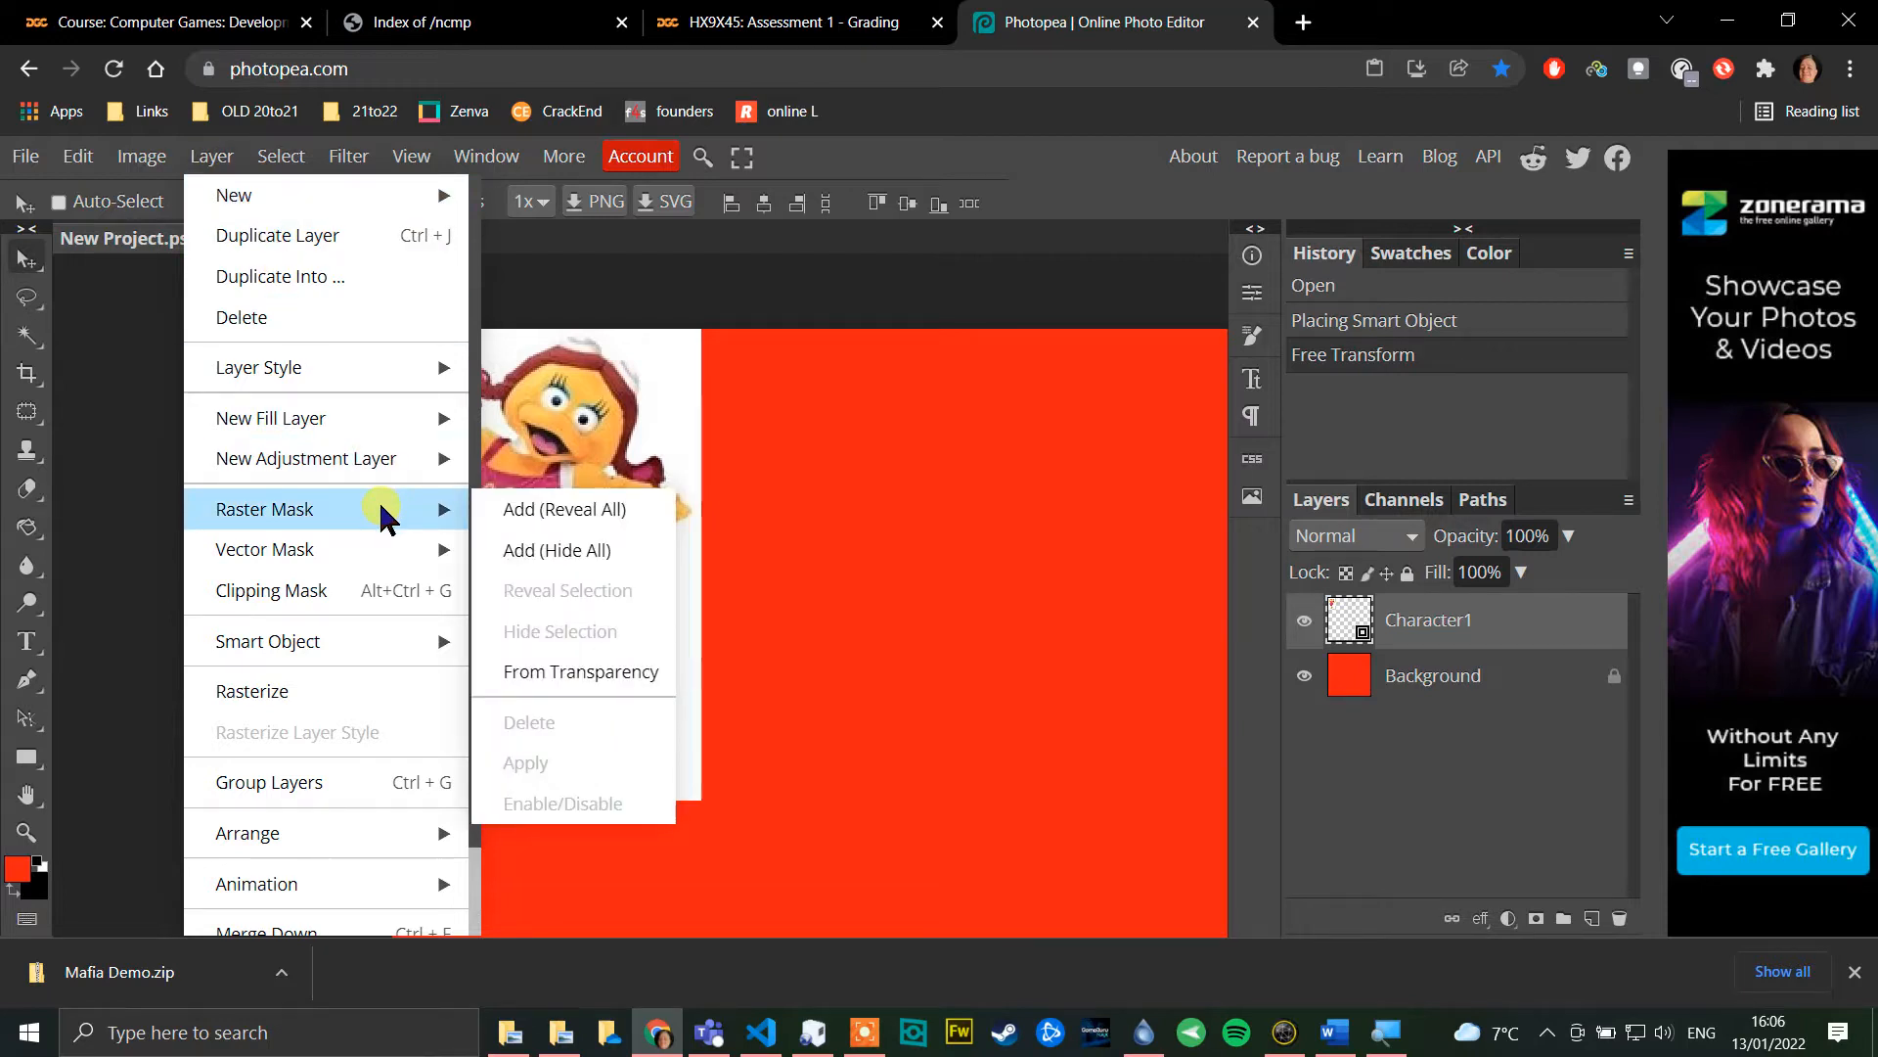
pyautogui.click(617, 533)
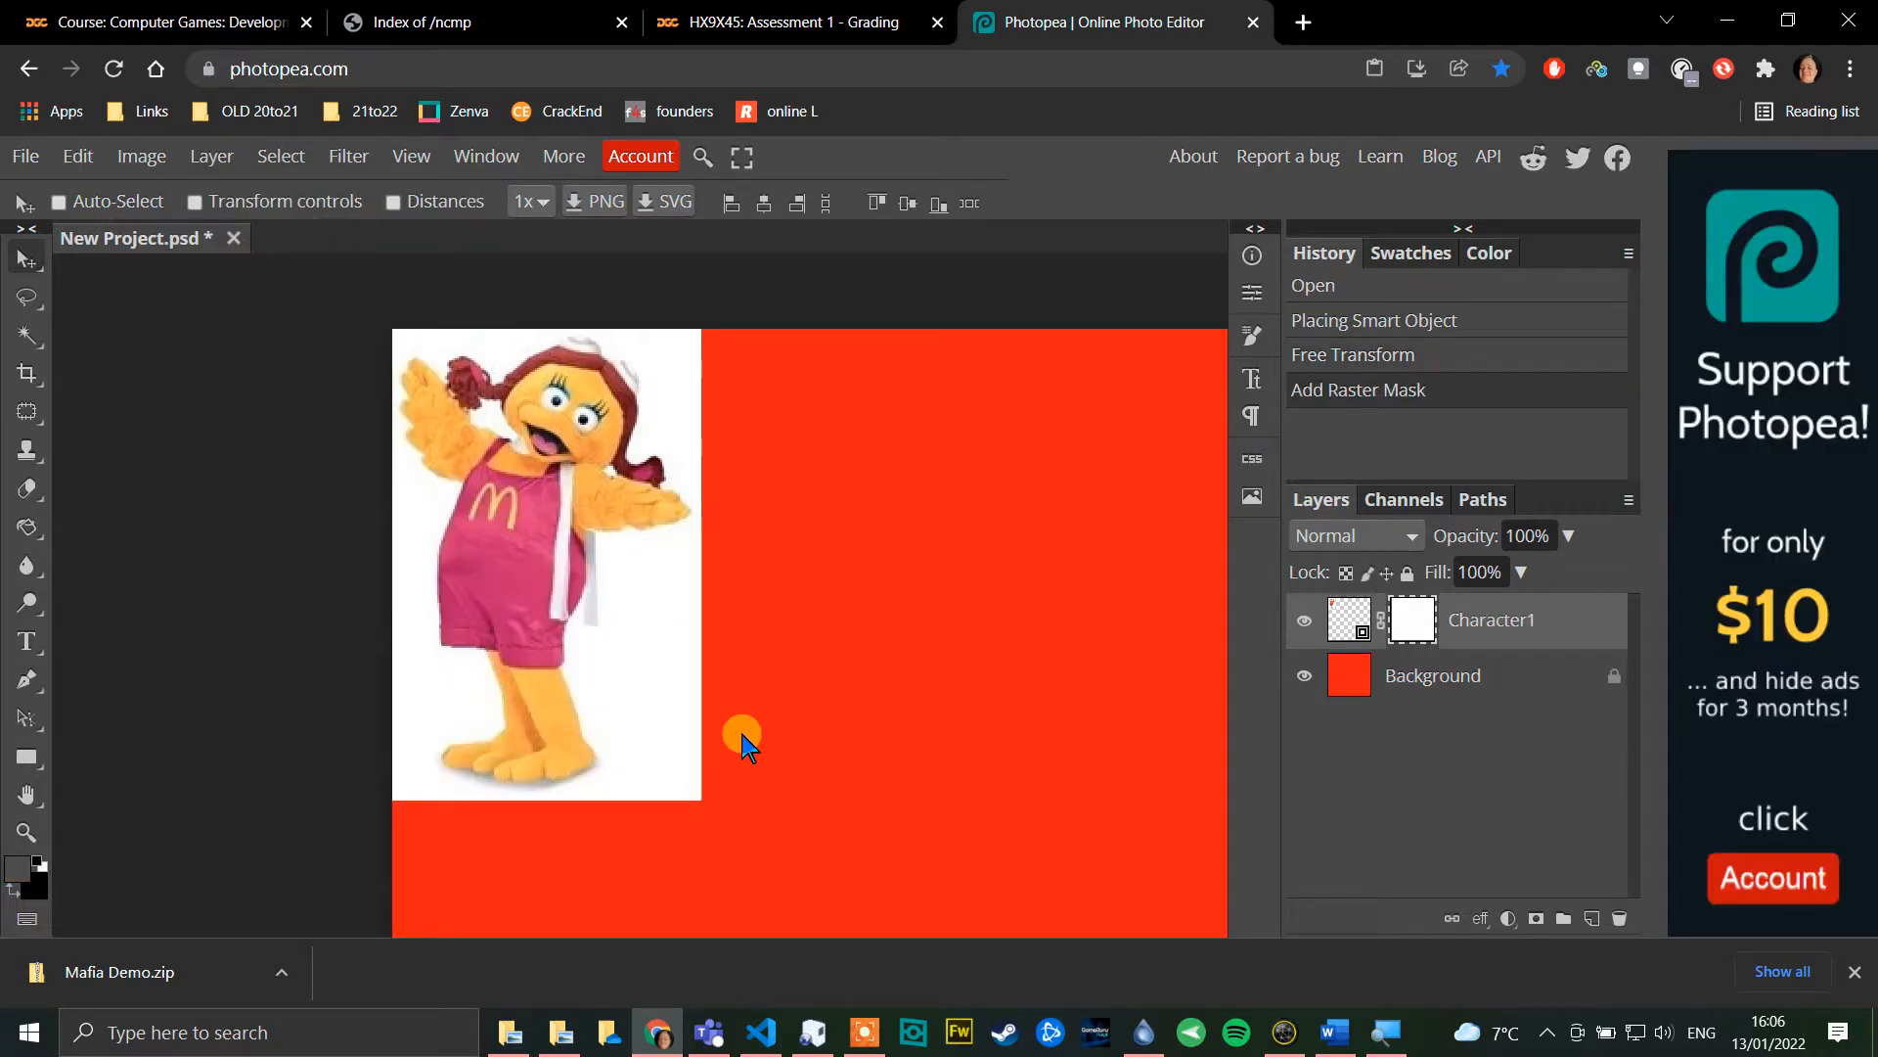
# Step: Select the white backdrop around the character with the Magic Wand at tolerance 30 and clear it on the mask
pyautogui.click(20, 334)
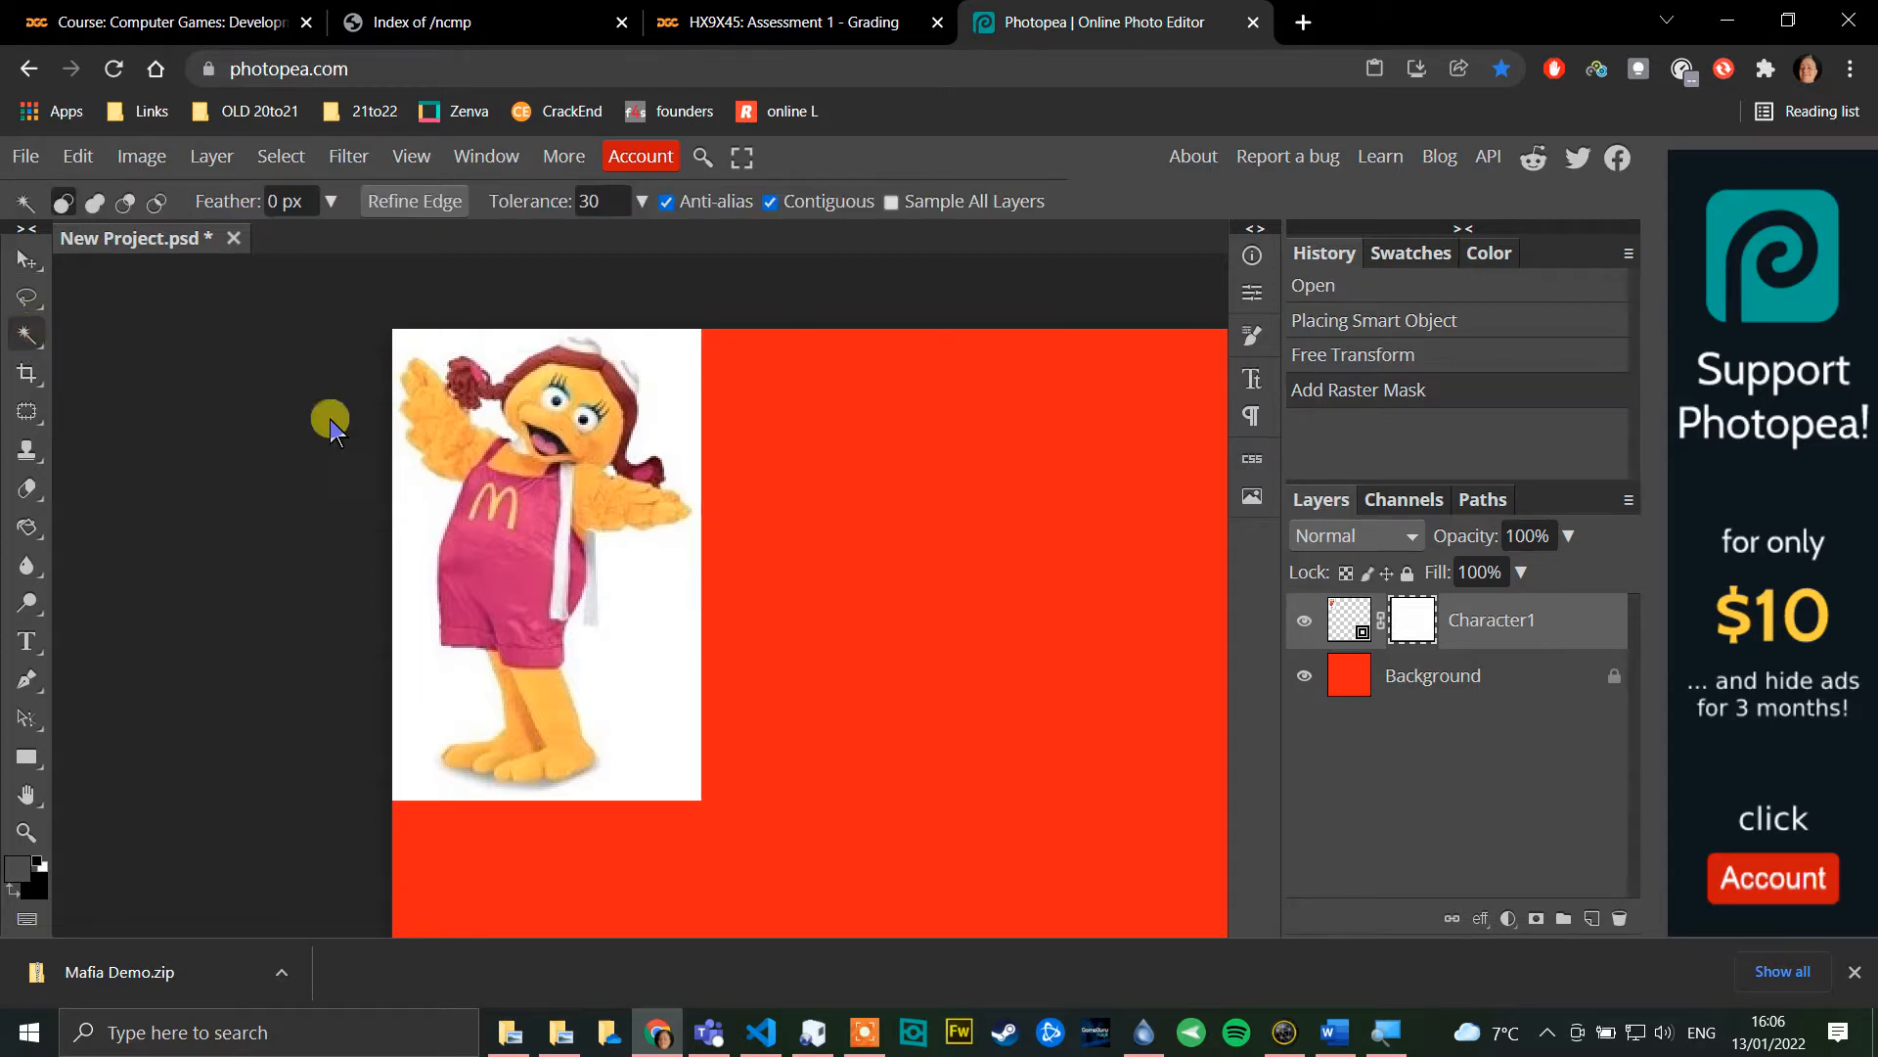
pyautogui.click(421, 524)
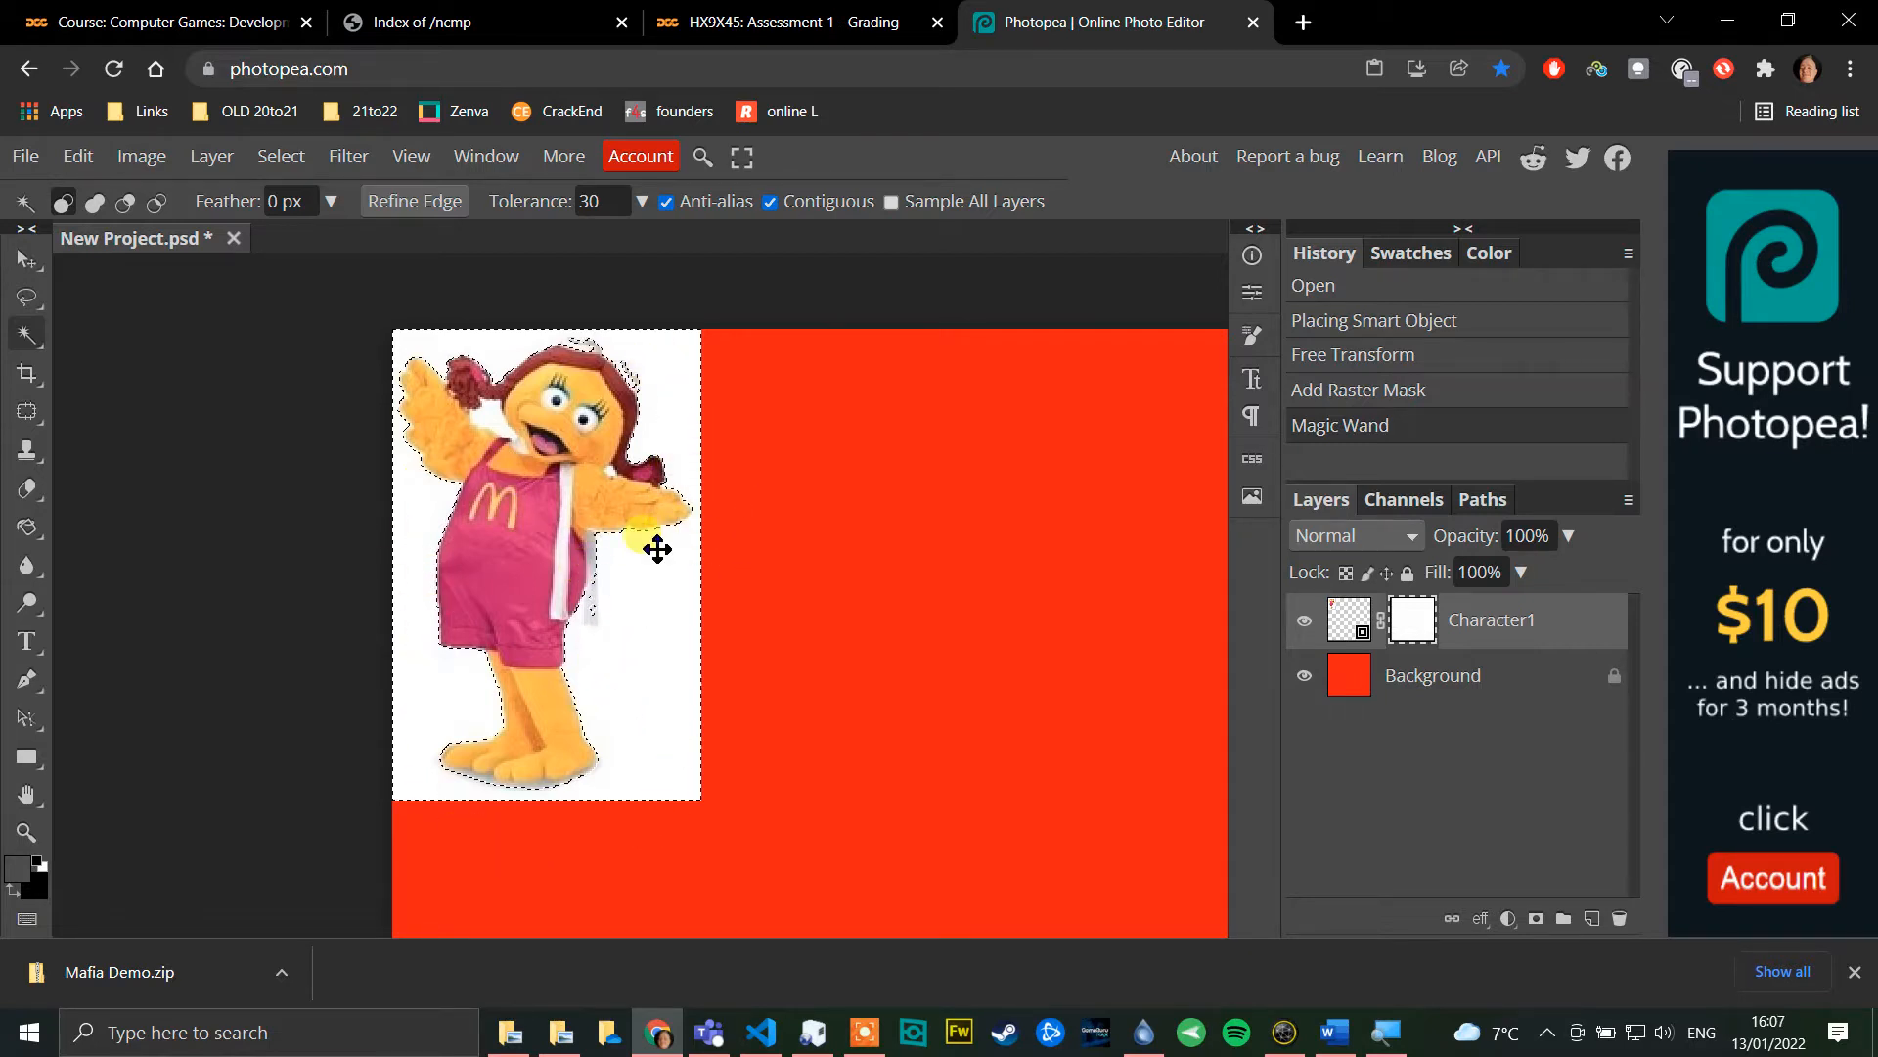
pyautogui.click(86, 157)
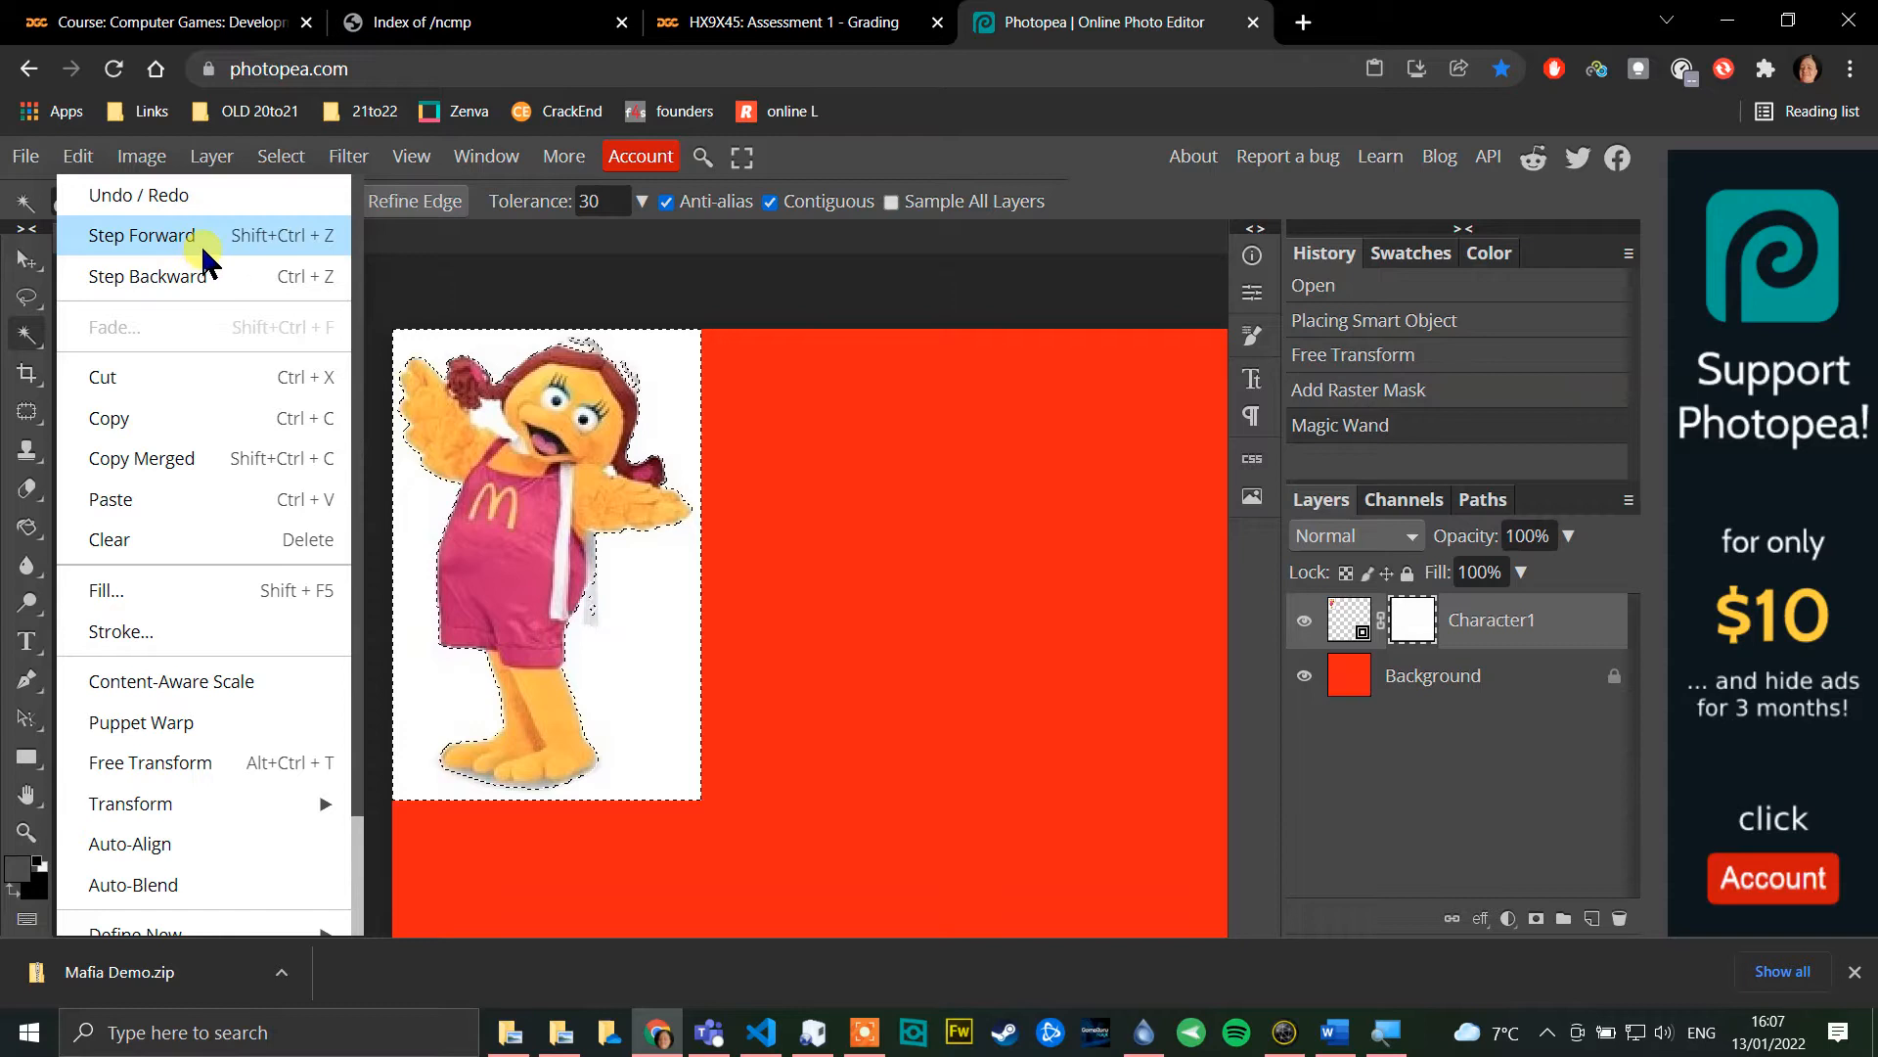
pyautogui.click(157, 390)
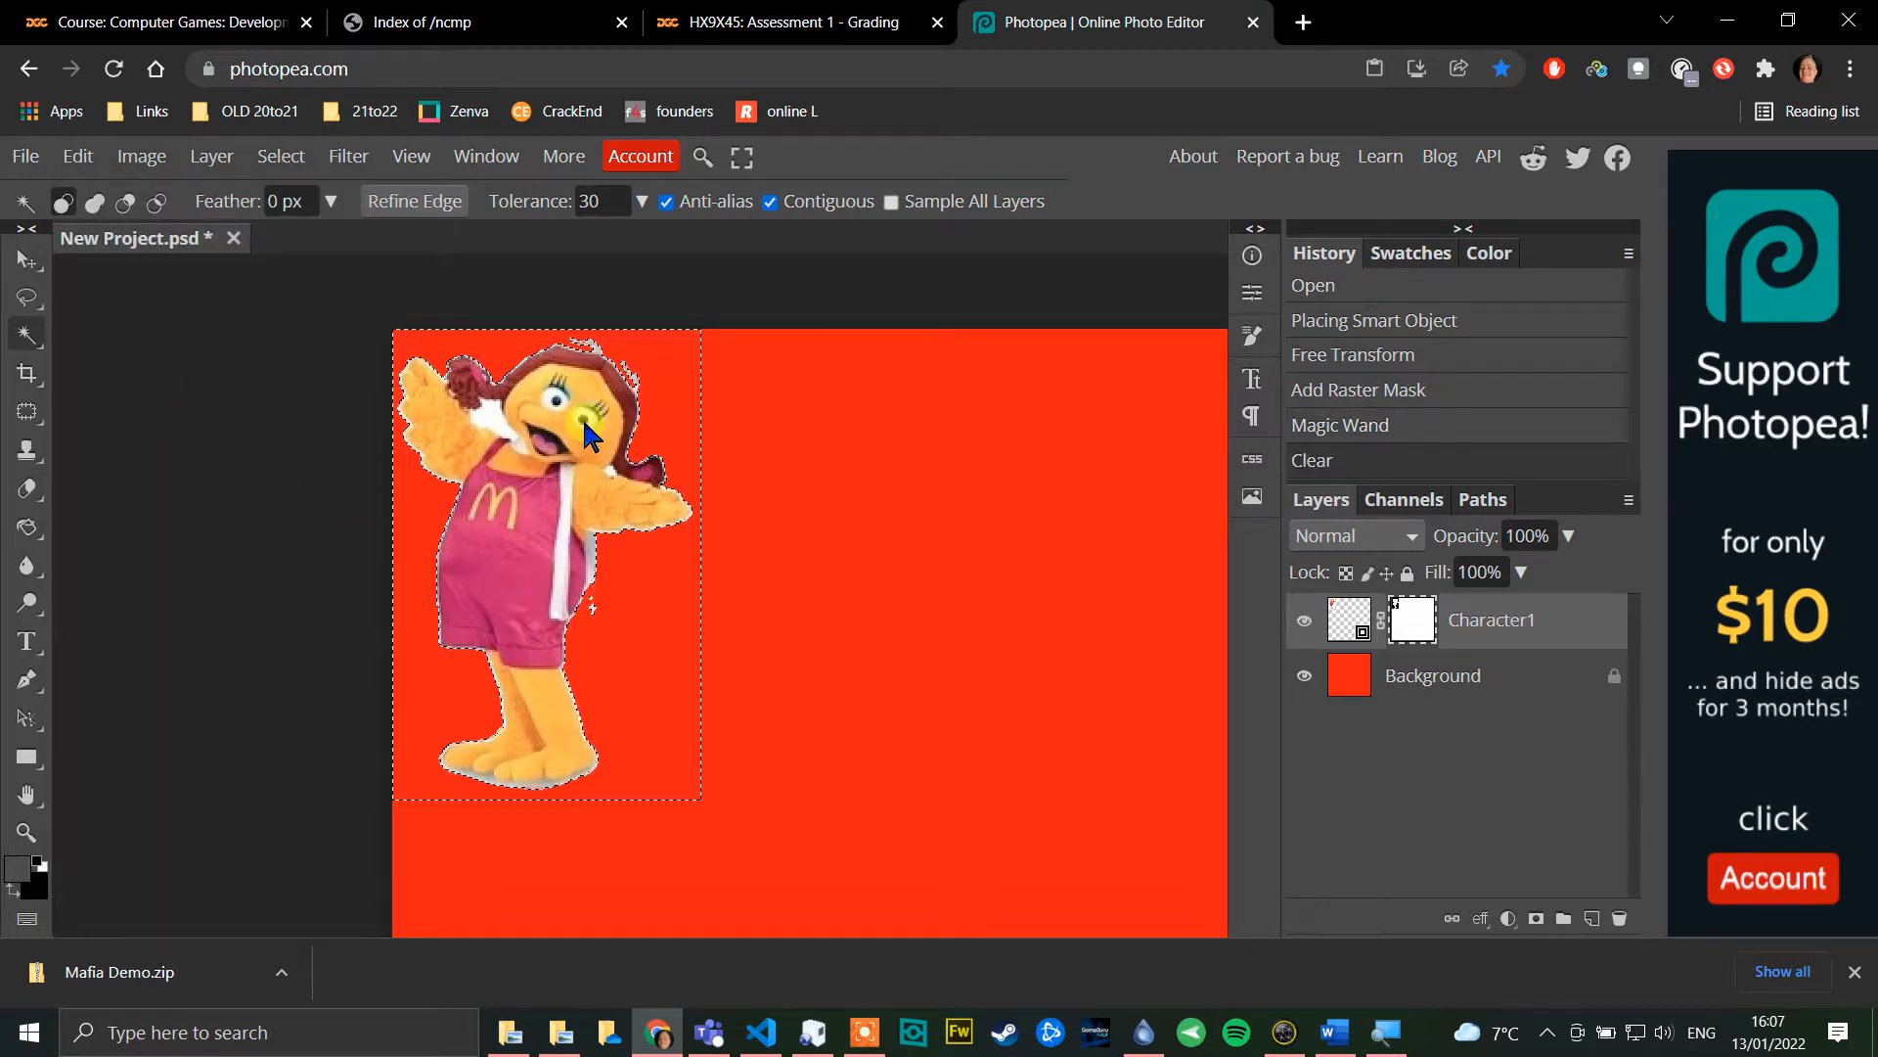
# Step: Select the enclosed white area between the raised arm and the face with the Magic Wand and clear it
pyautogui.hotkey('ctrl', '+')
pyautogui.hotkey('ctrl', '+')
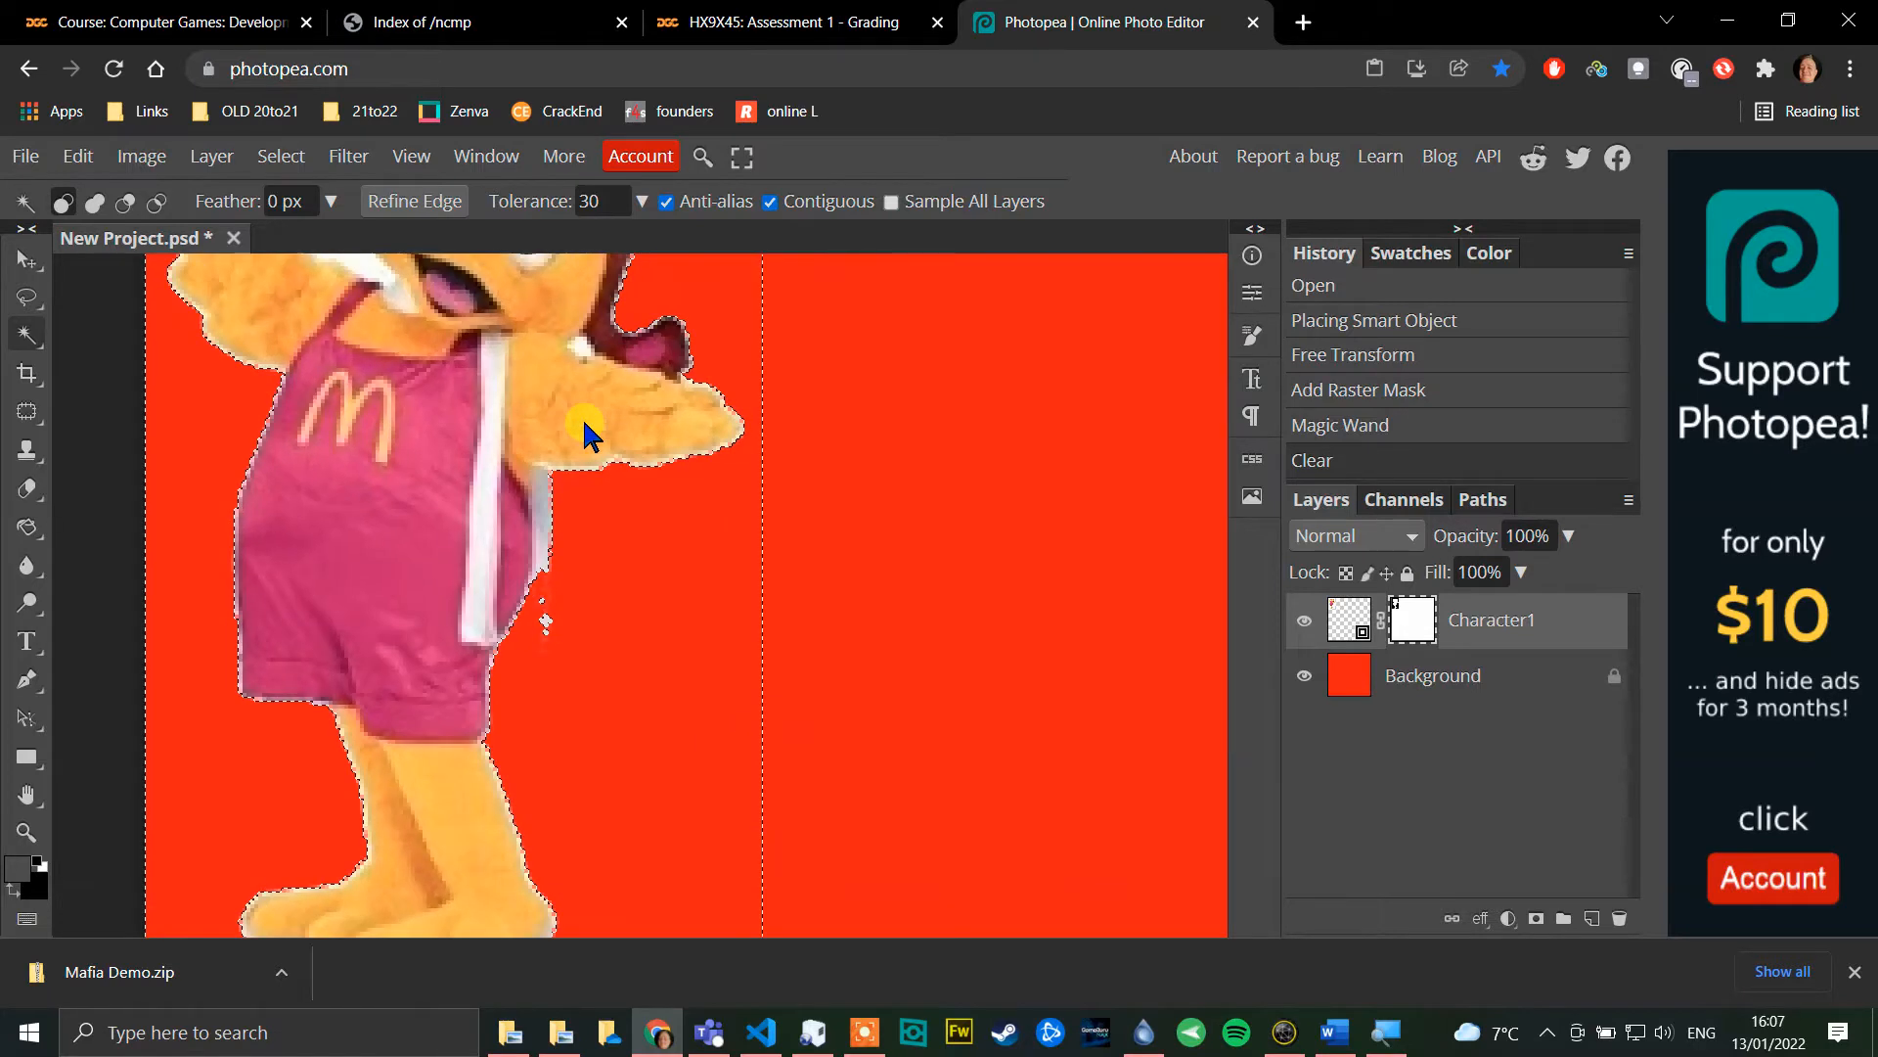
pyautogui.click(26, 793)
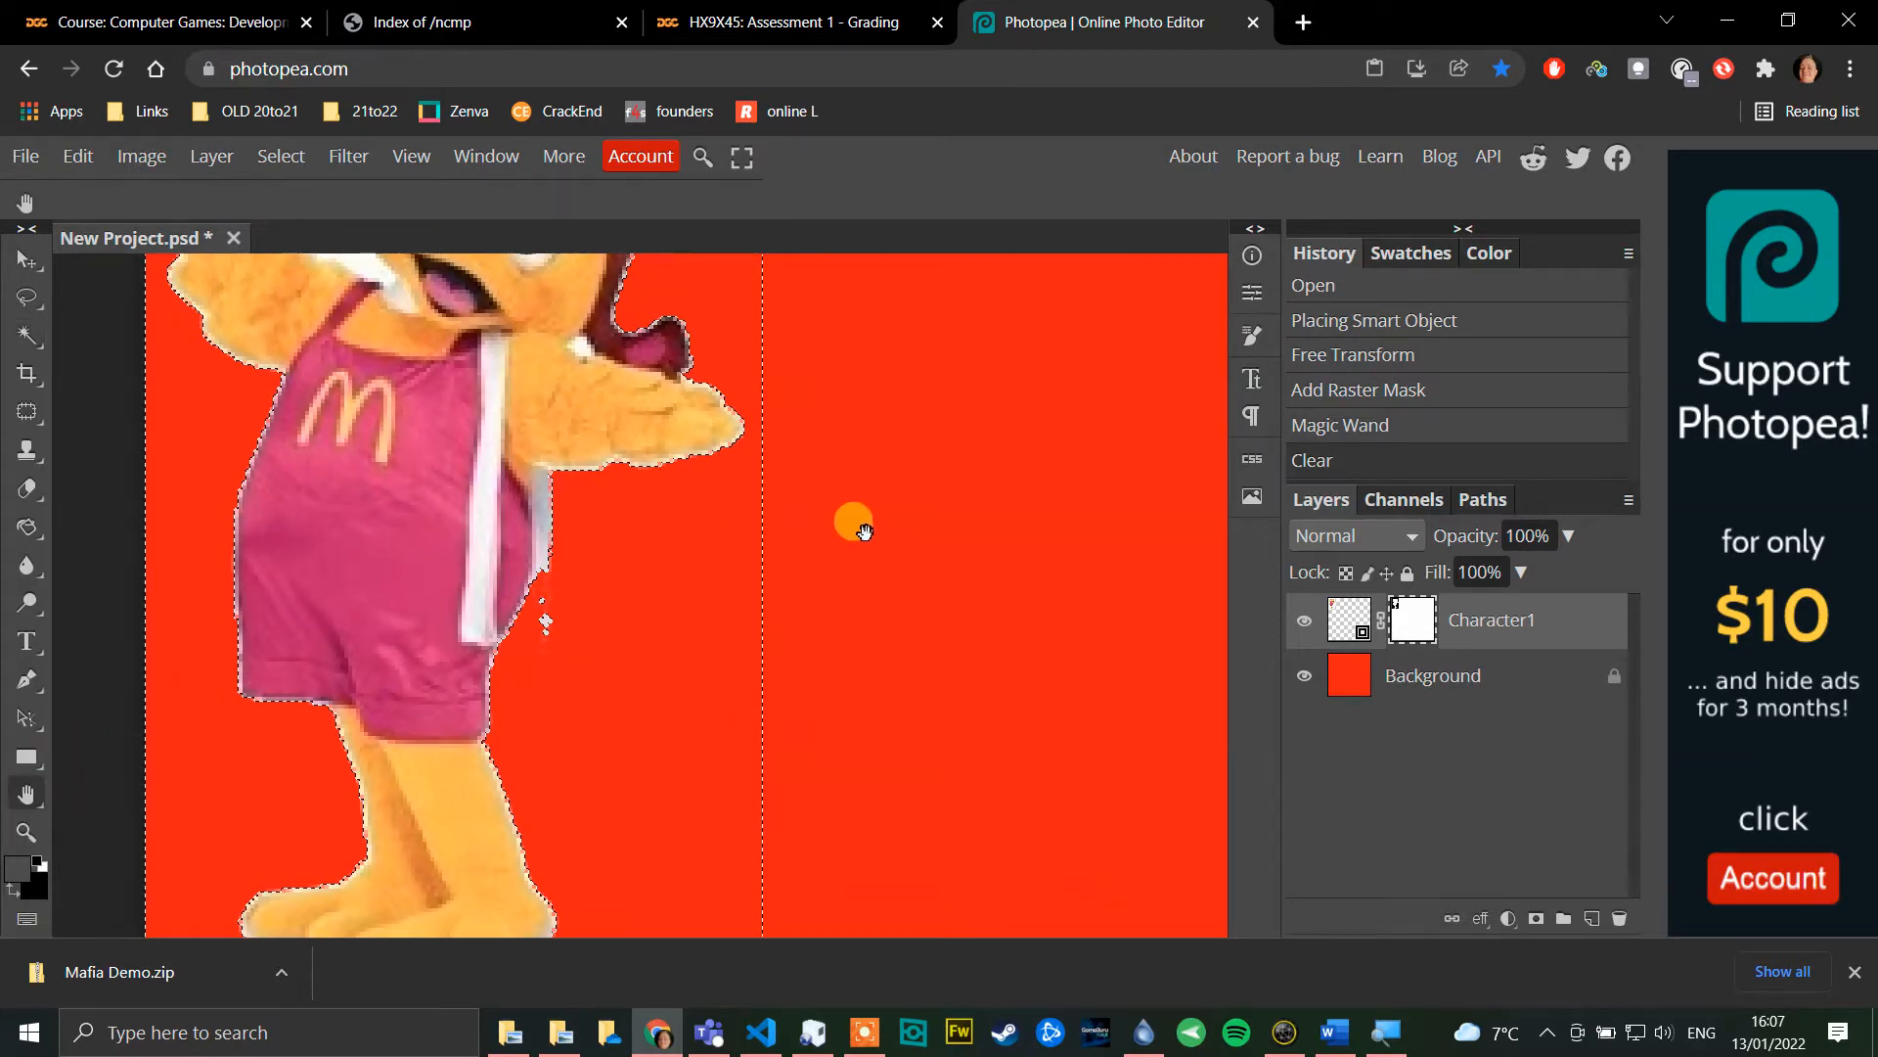
pyautogui.moveTo(856, 525); pyautogui.dragTo(1032, 773)
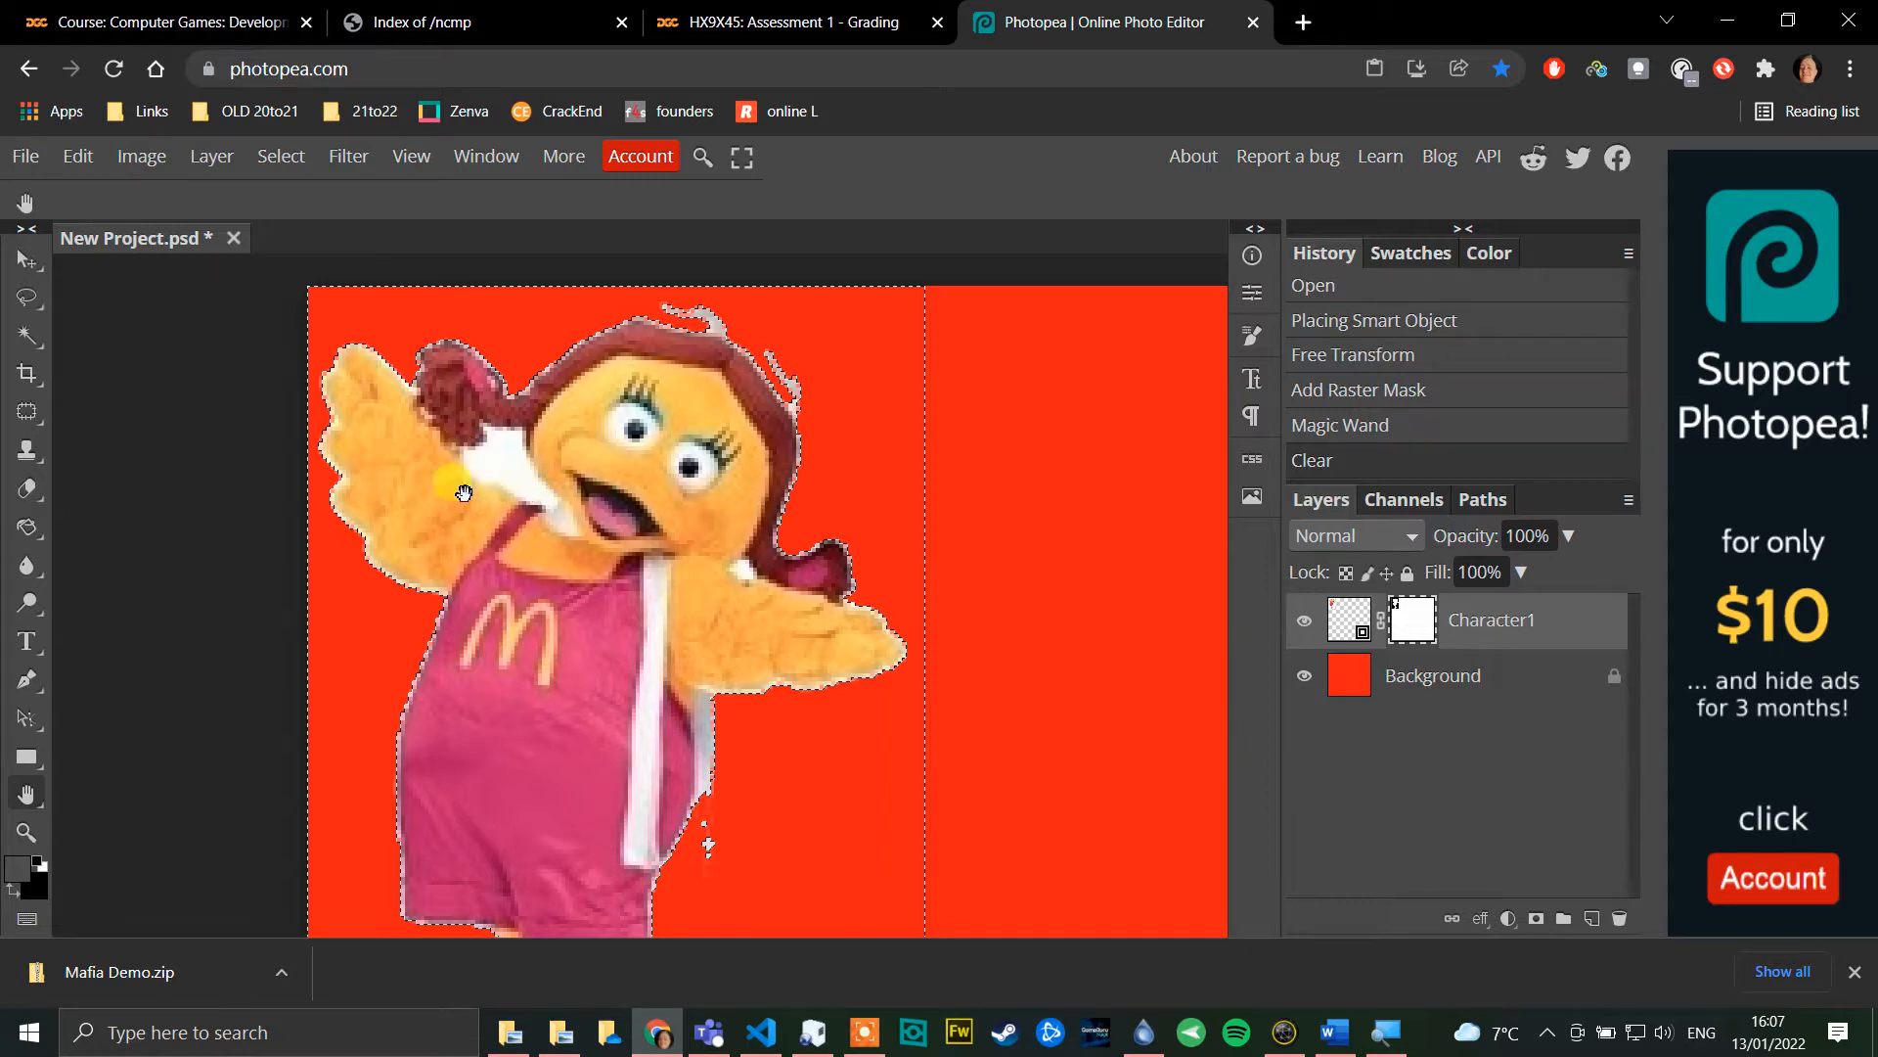
pyautogui.click(25, 338)
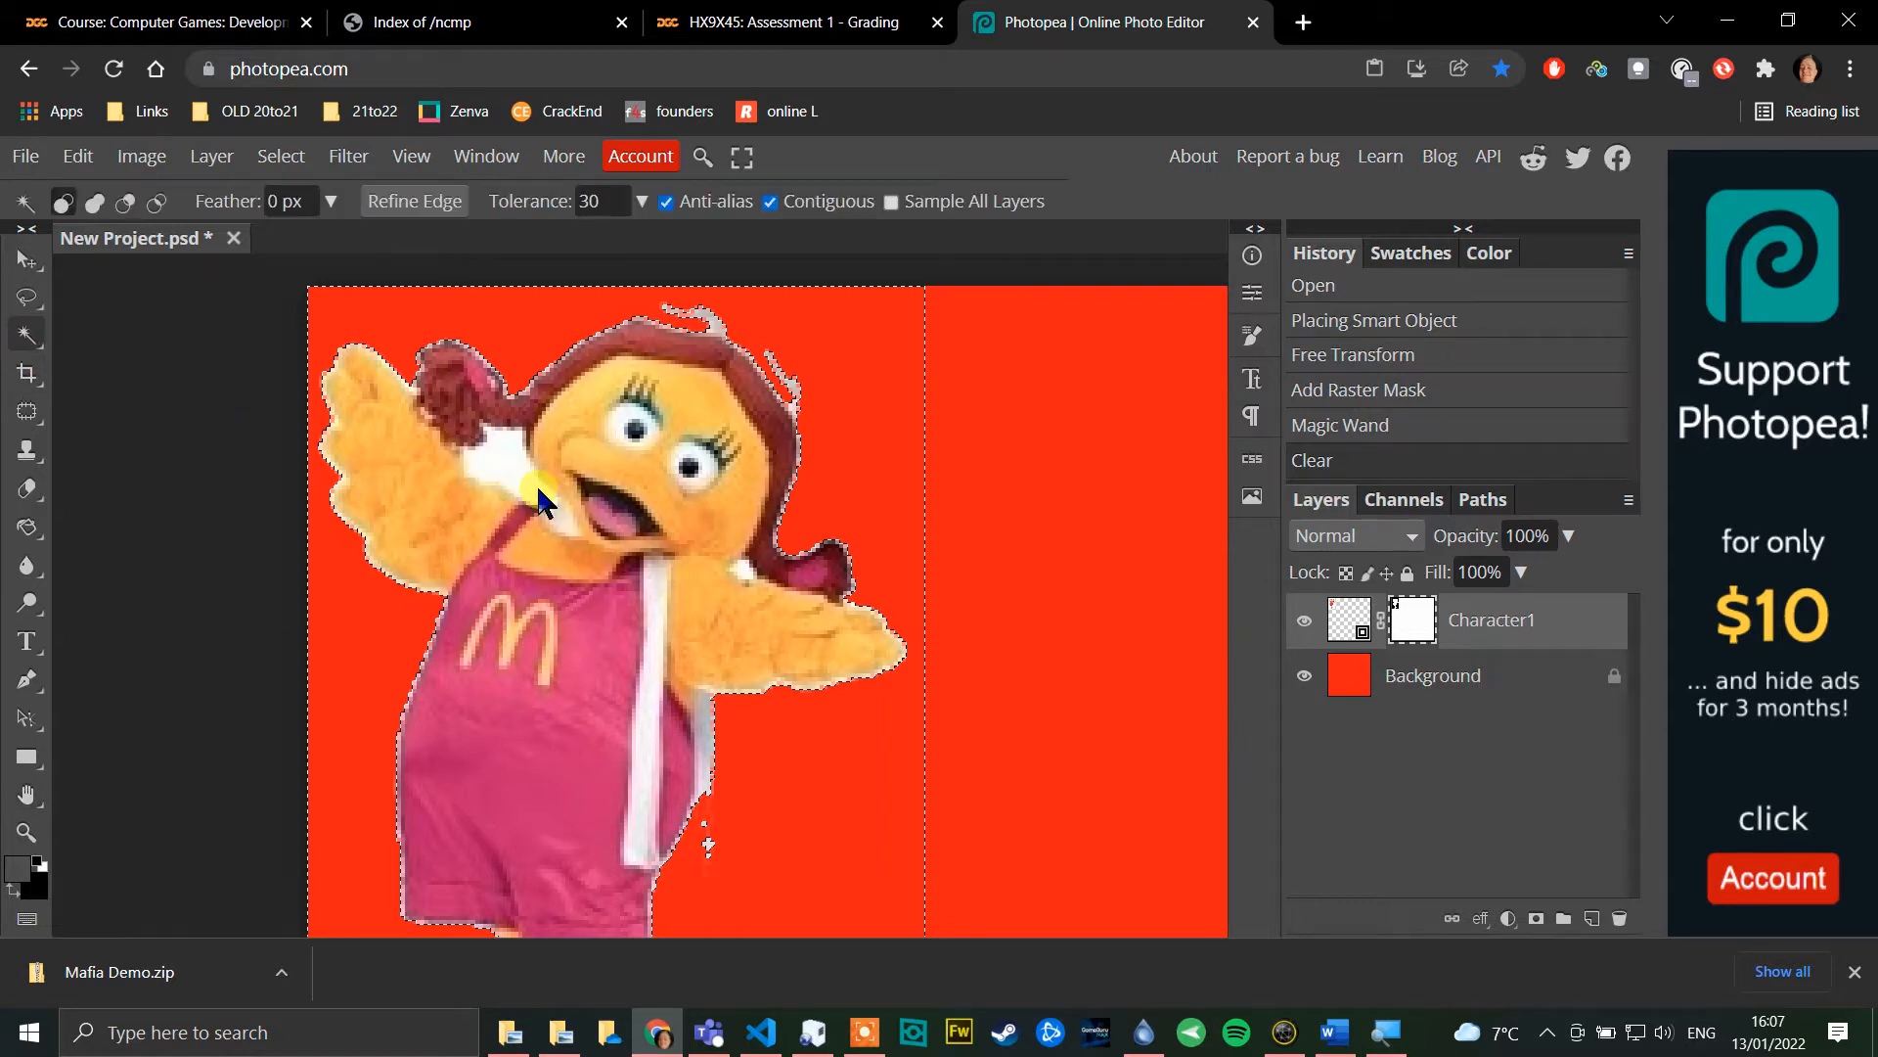
pyautogui.click(502, 468)
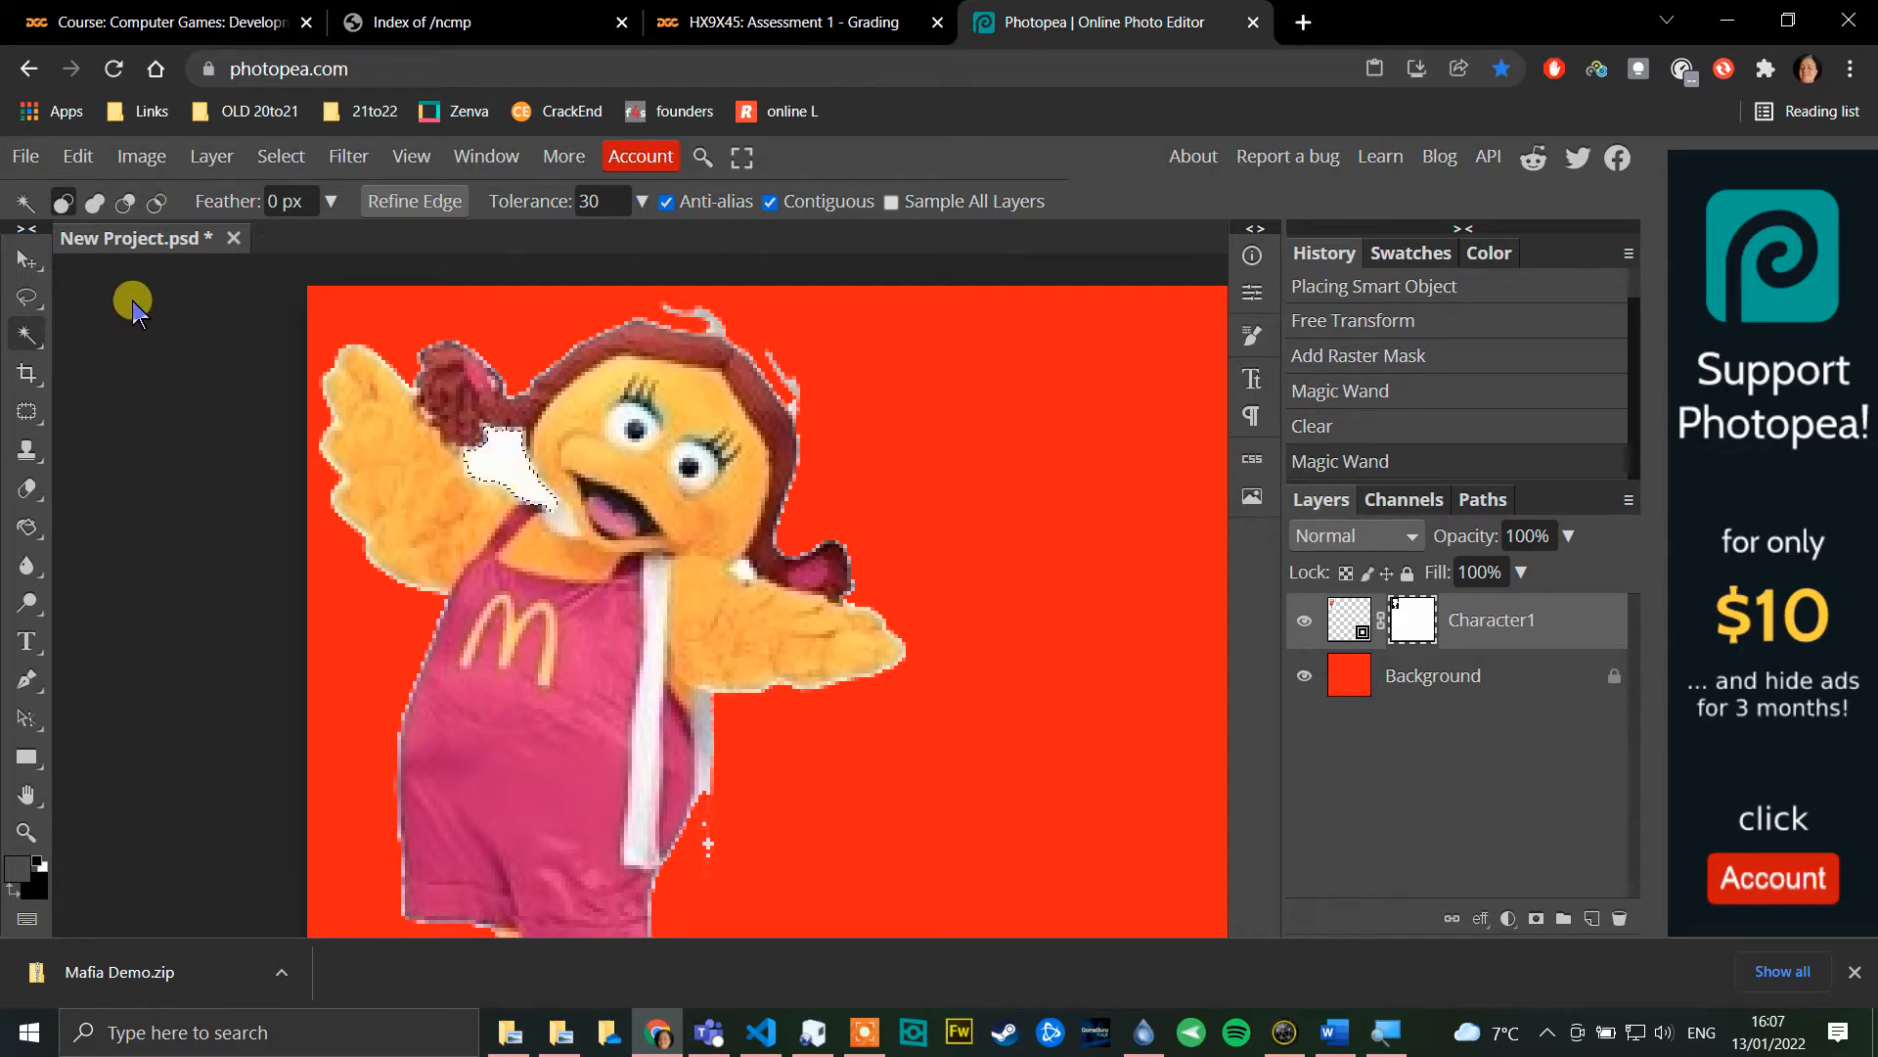
pyautogui.press('Delete')
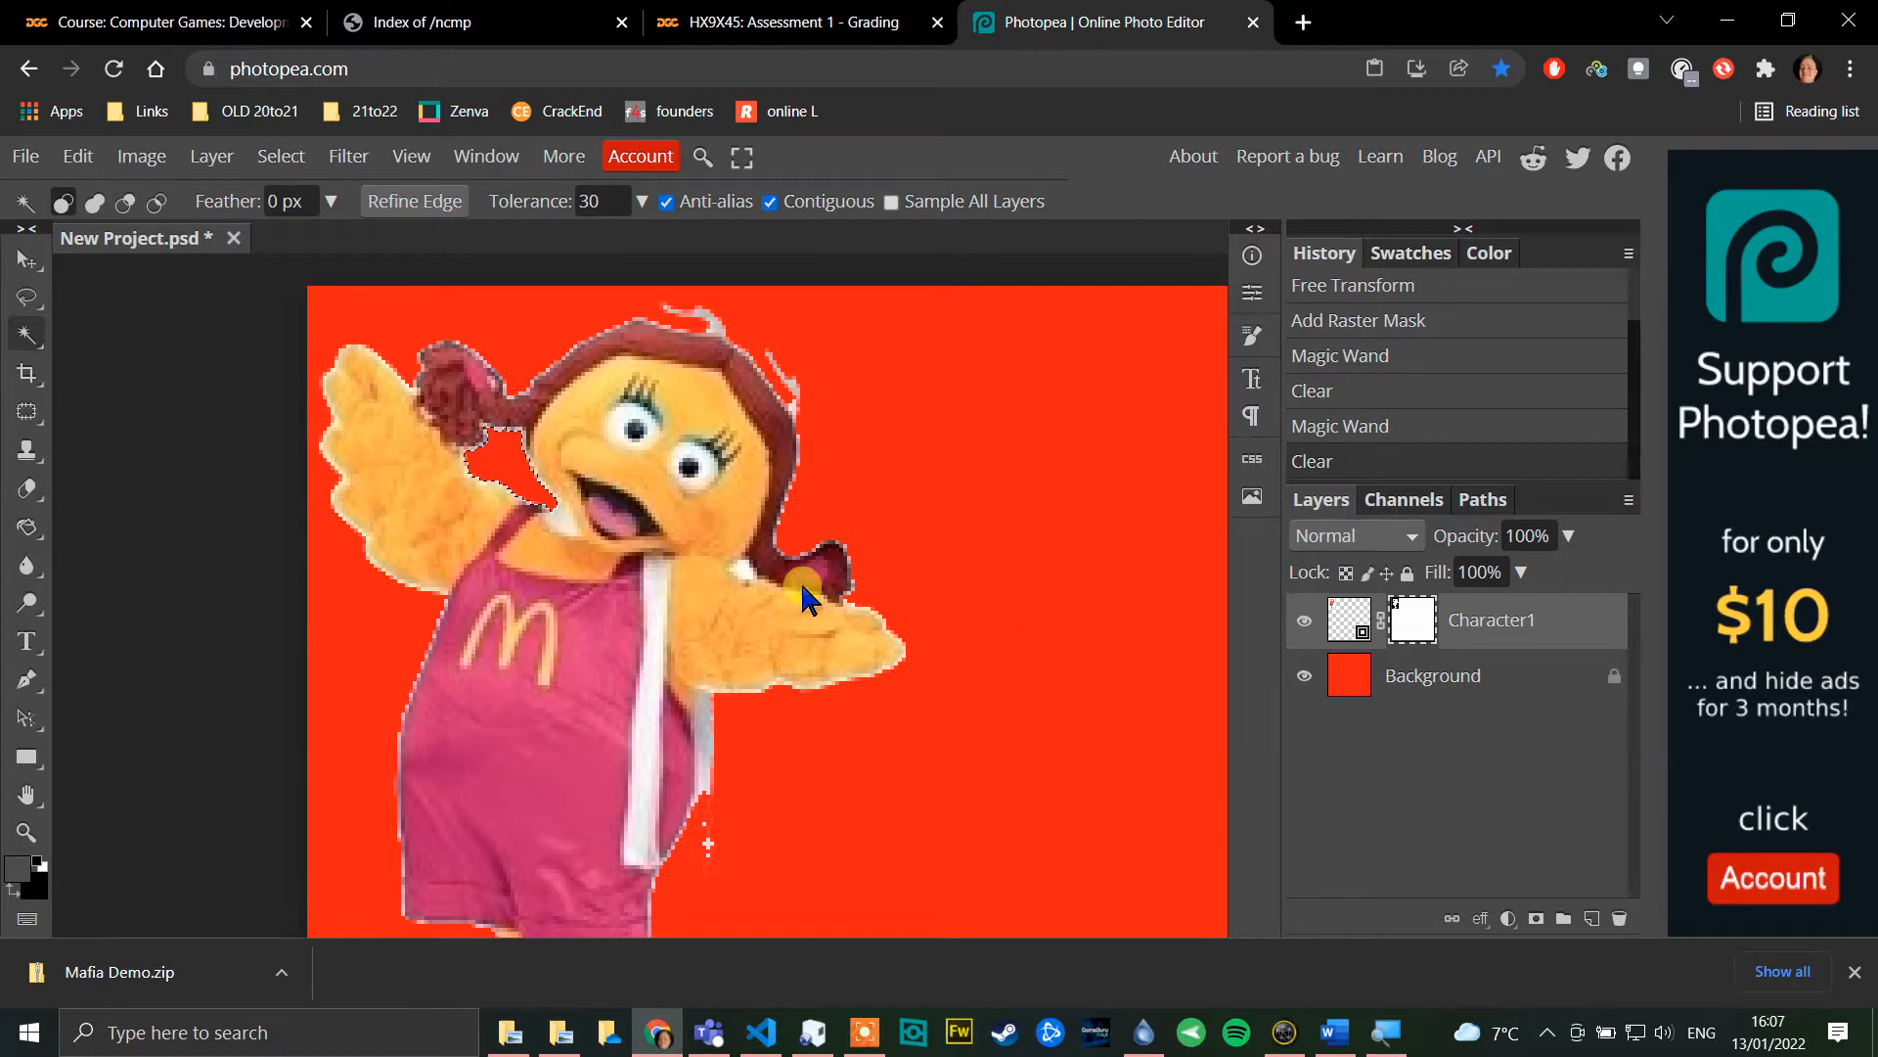
# Step: Select the small white patch between the outstretched arm and the lower pigtail with the Magic Wand and clear it
pyautogui.click(744, 569)
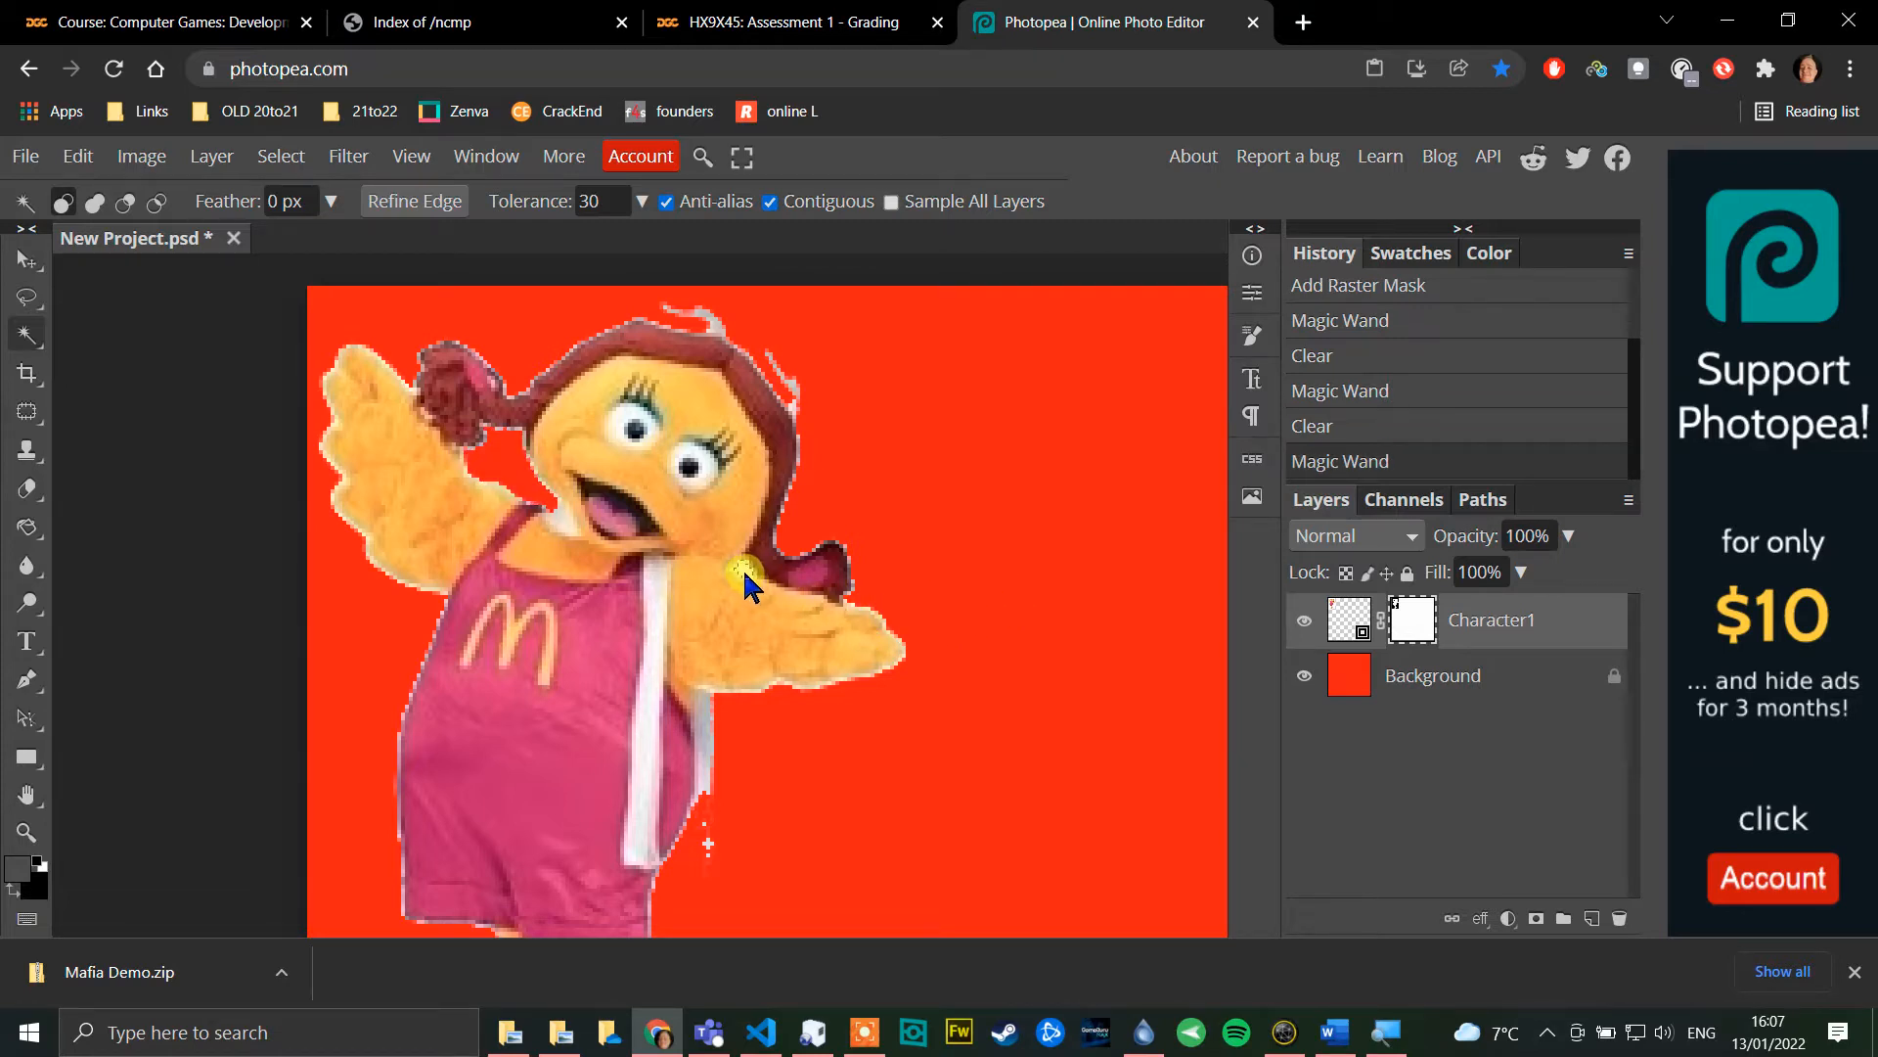
pyautogui.press('Delete')
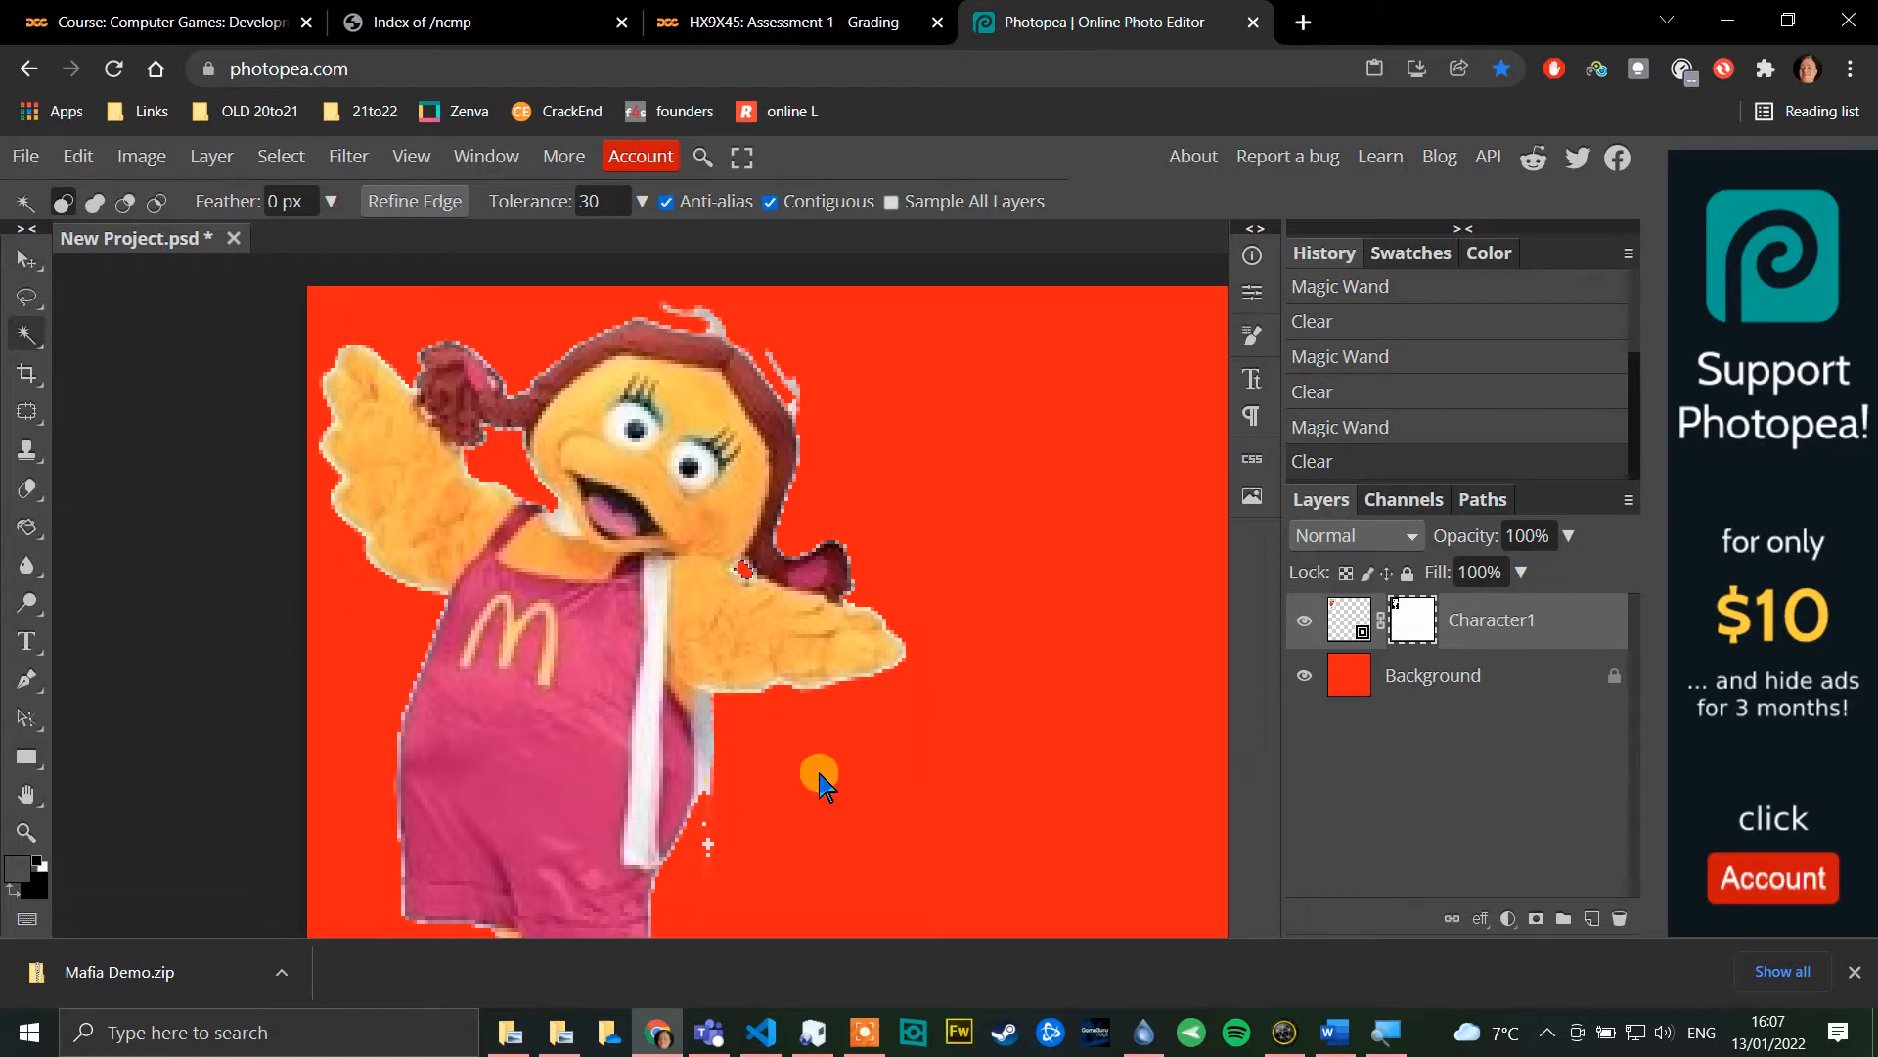
pyautogui.click(27, 795)
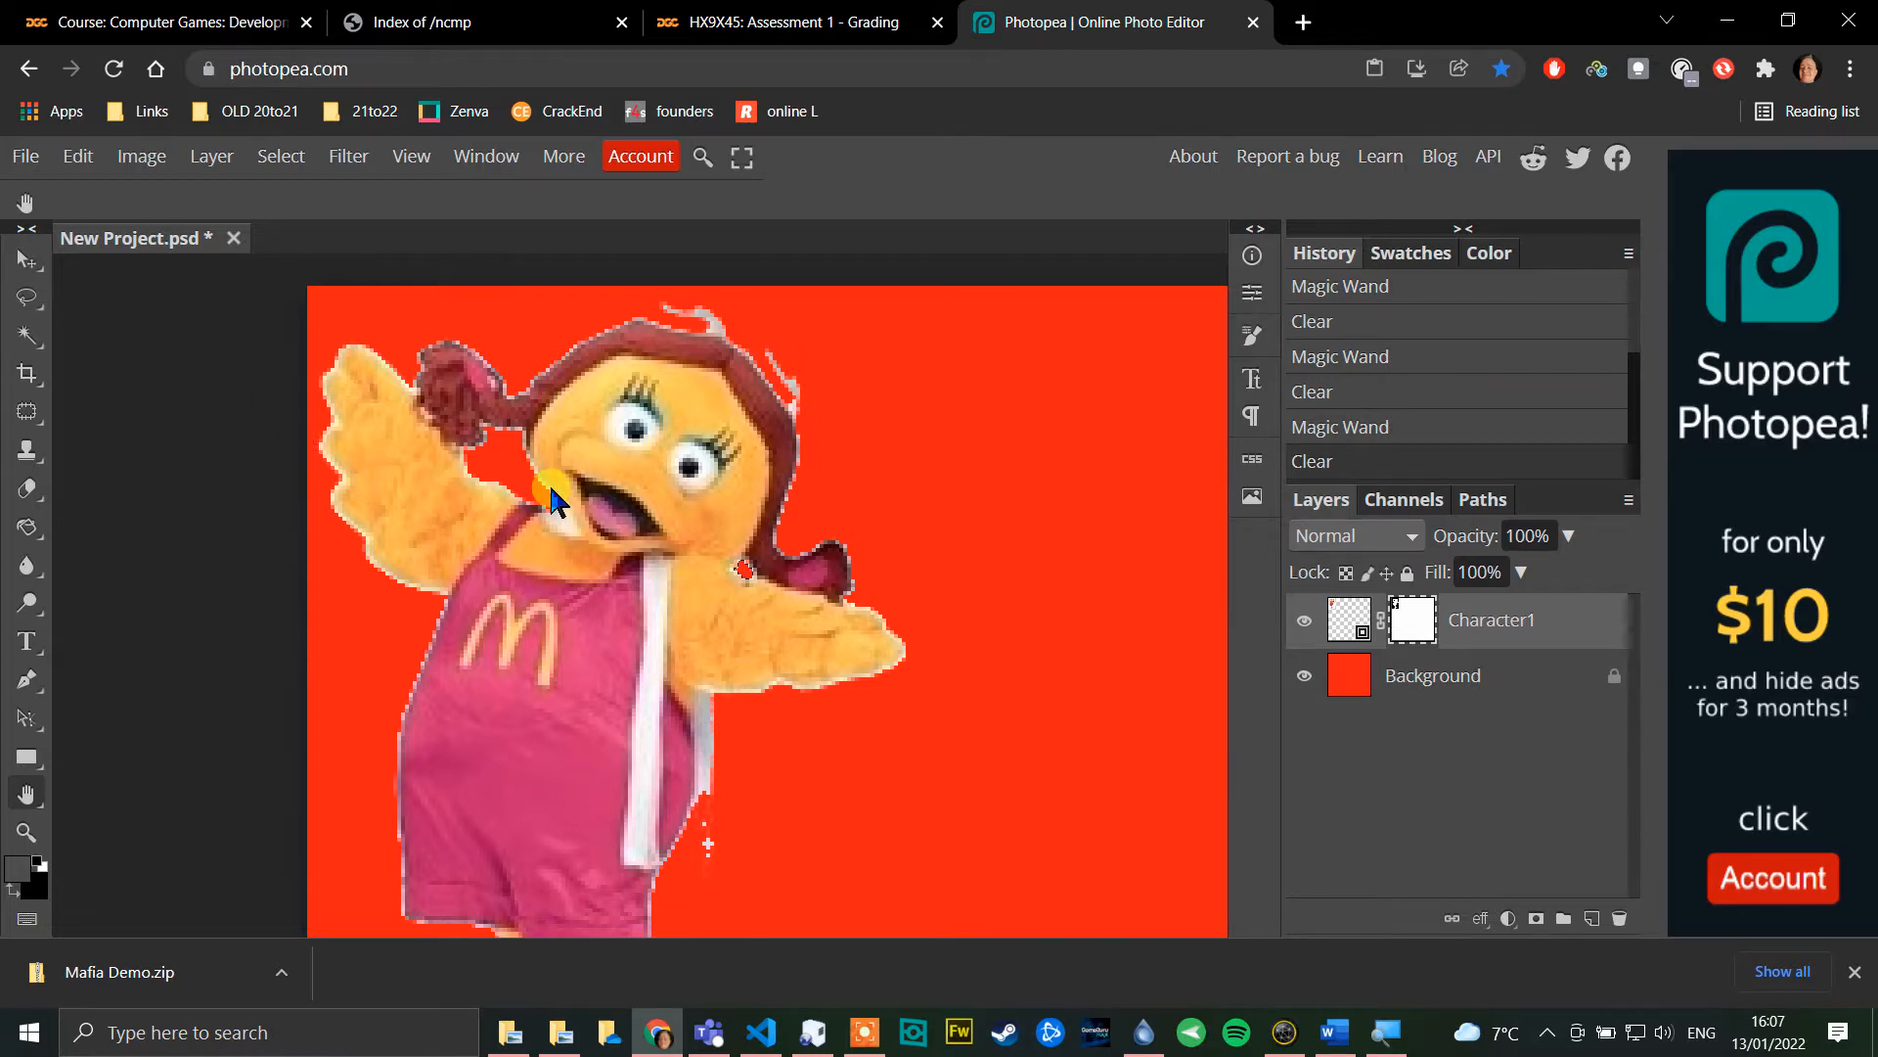
# Step: Try to erase the stray grey strands above the character's hair on the mask with the Eraser tool
pyautogui.scroll(2, 549, 483)
pyautogui.moveTo(1090, 477); pyautogui.dragTo(1024, 736)
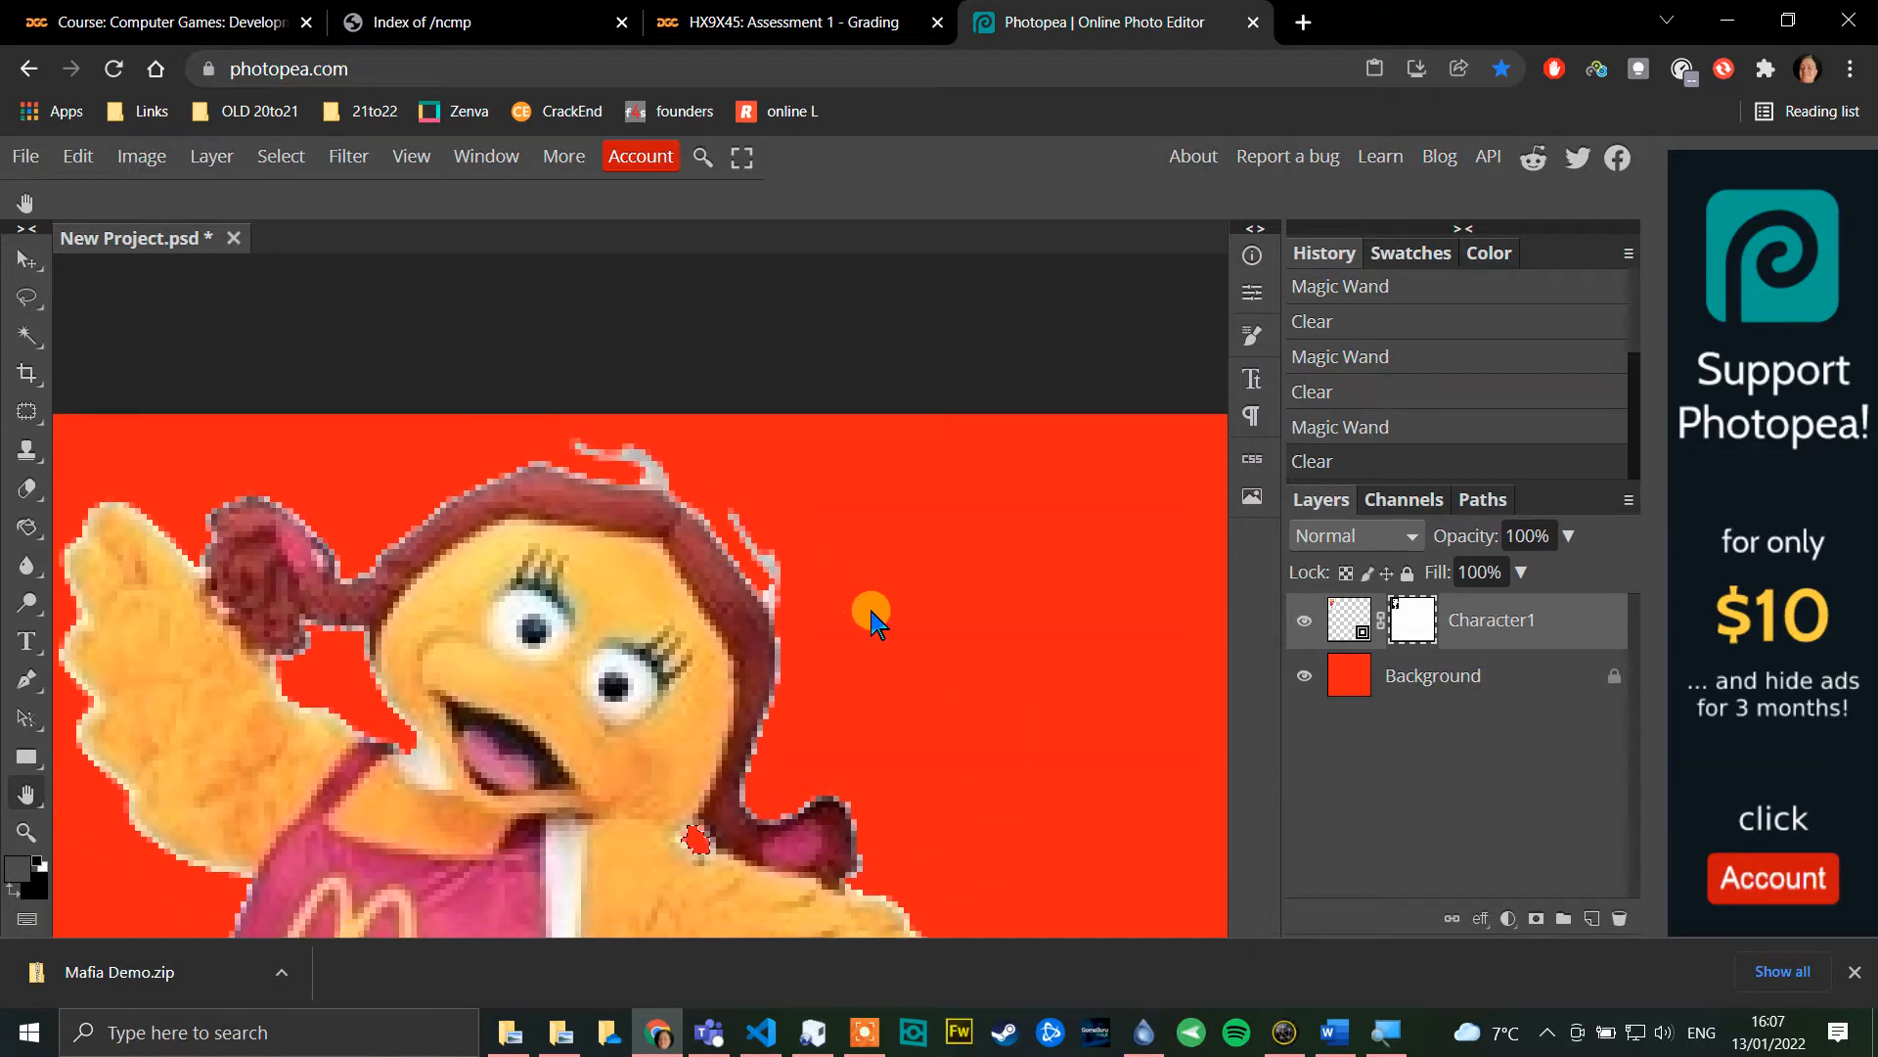
pyautogui.scroll(1, 869, 608)
pyautogui.scroll(2, 871, 611)
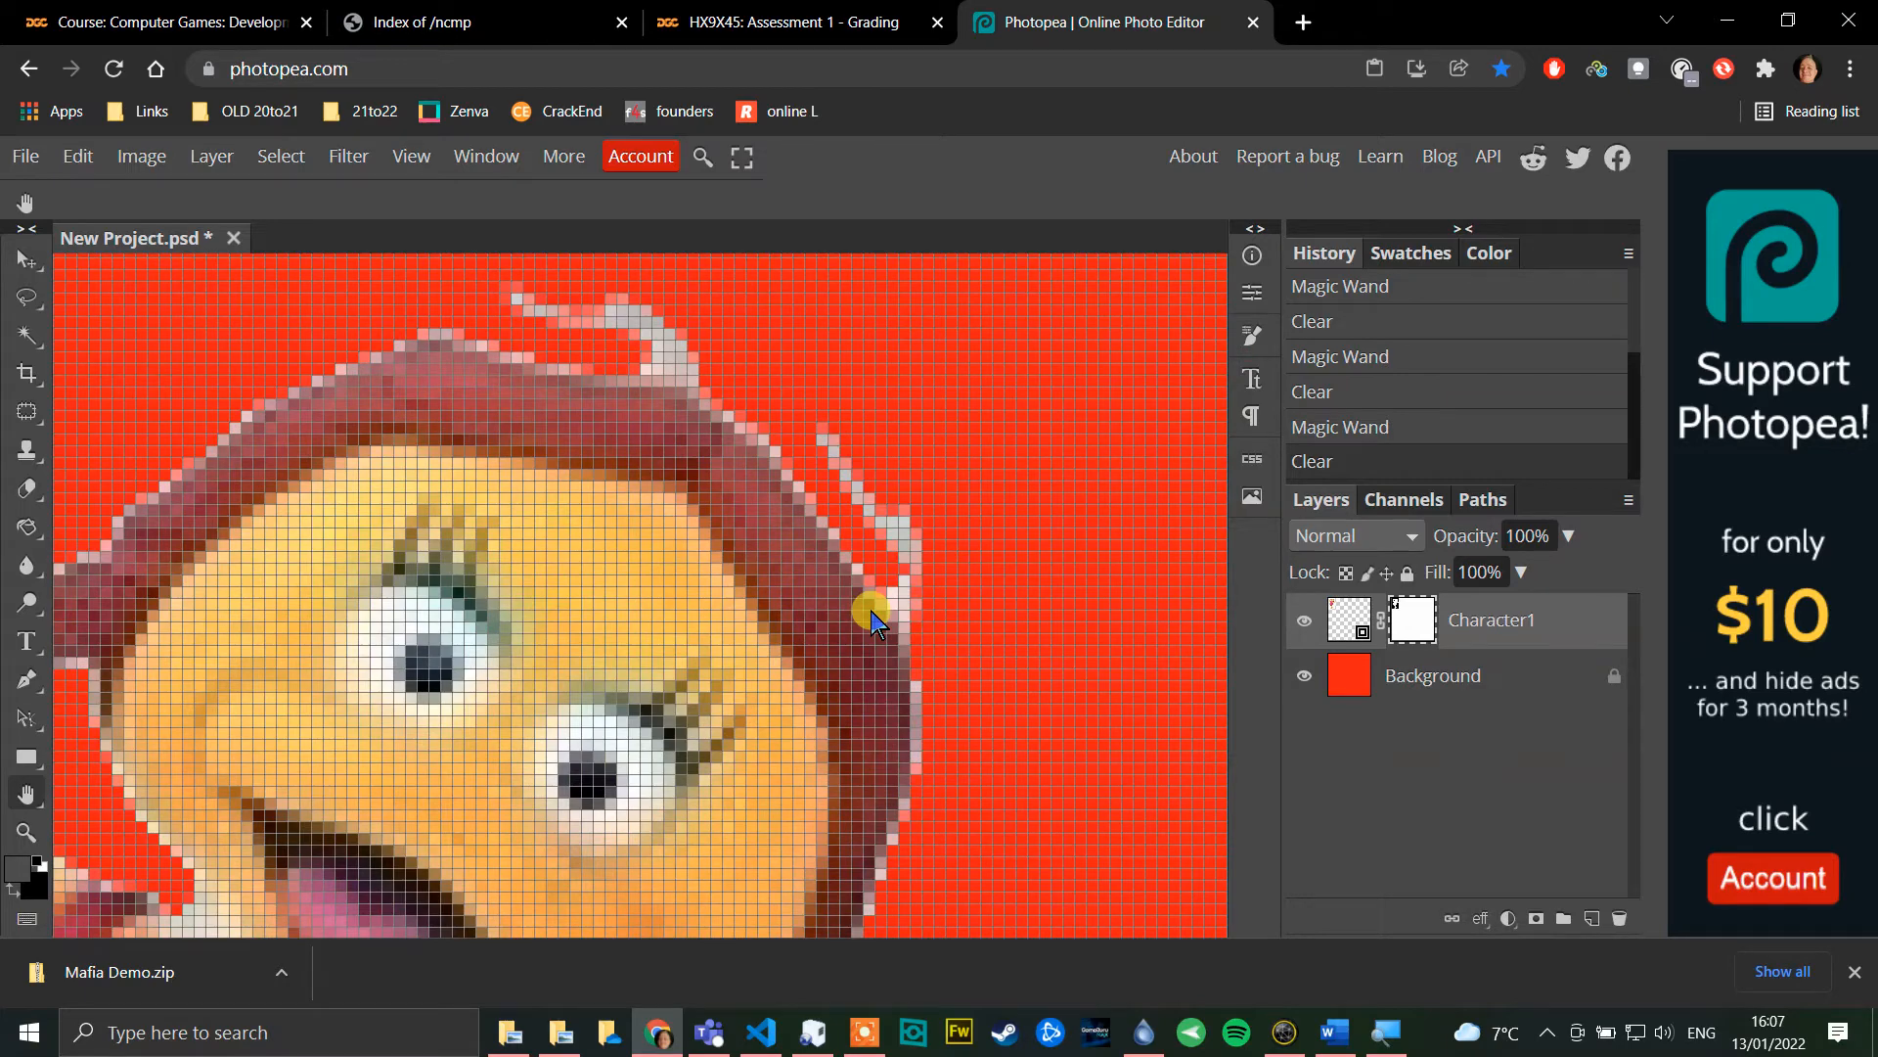
pyautogui.scroll(-3, 870, 616)
pyautogui.scroll(3, 871, 617)
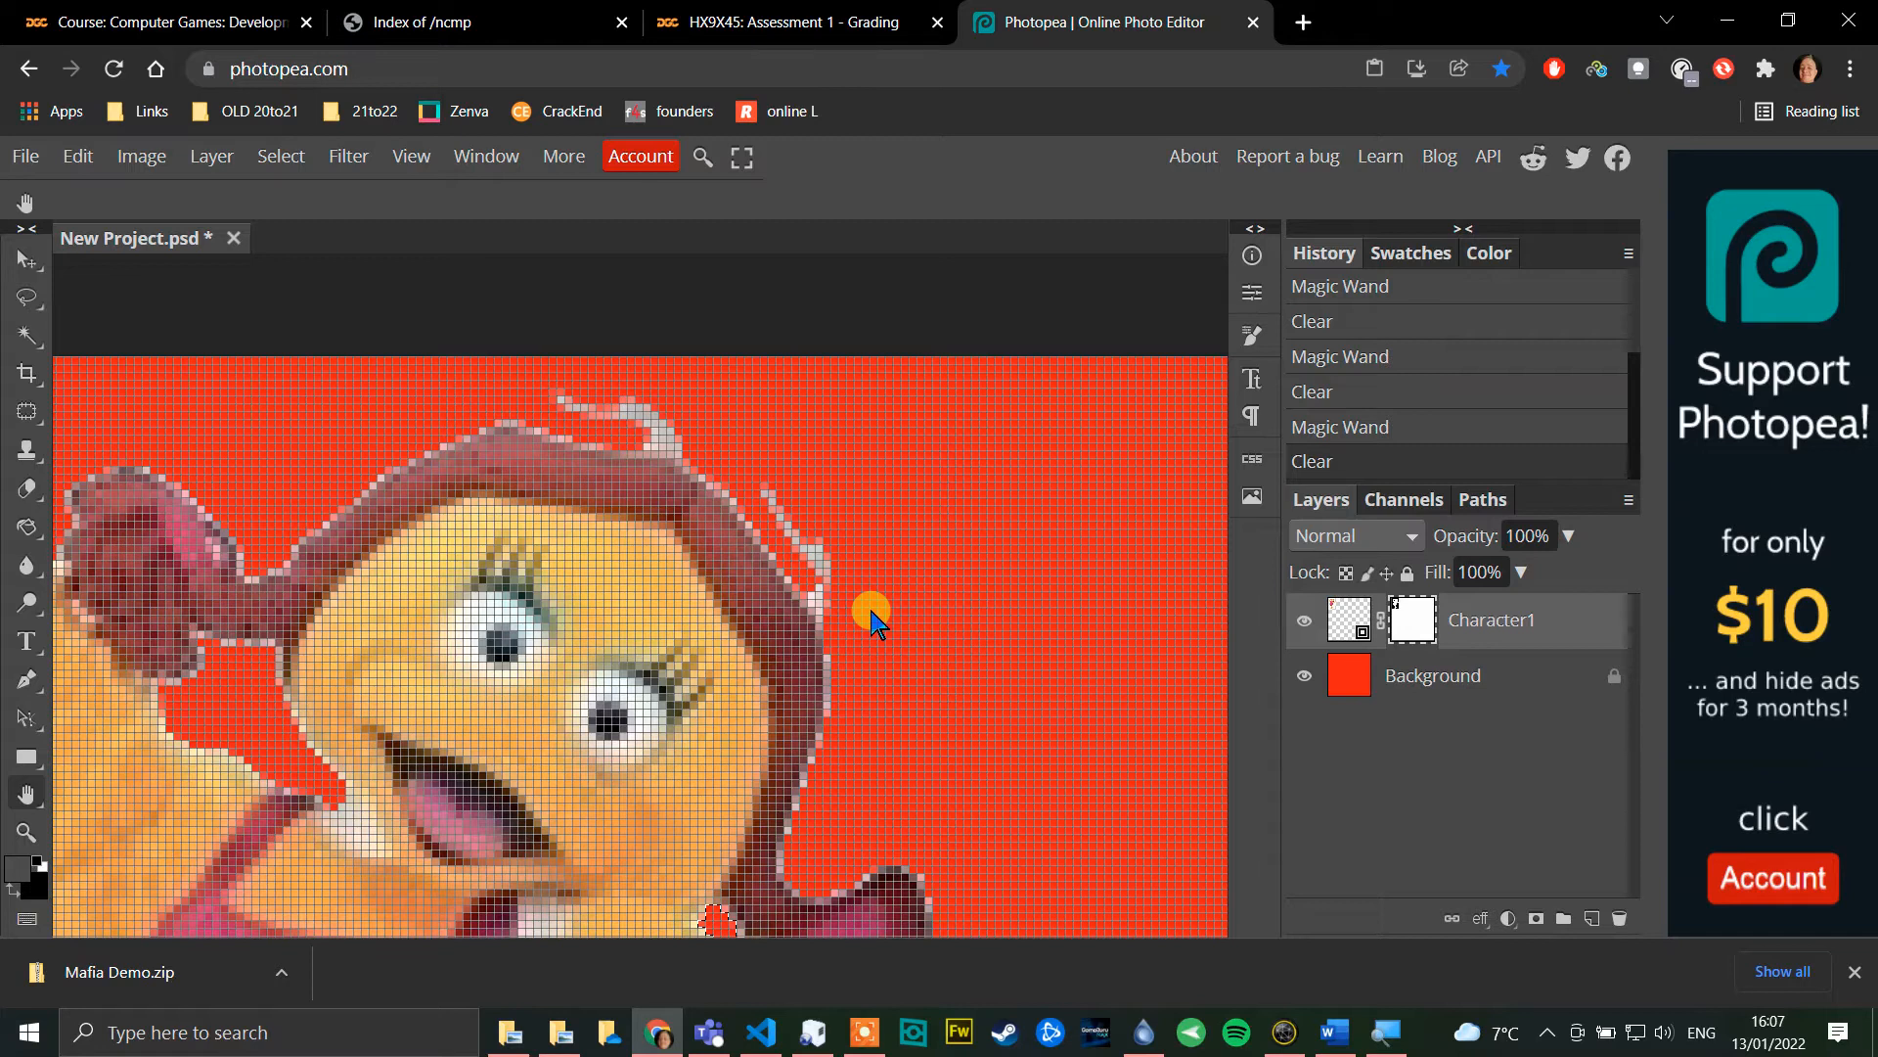
pyautogui.scroll(1, 871, 616)
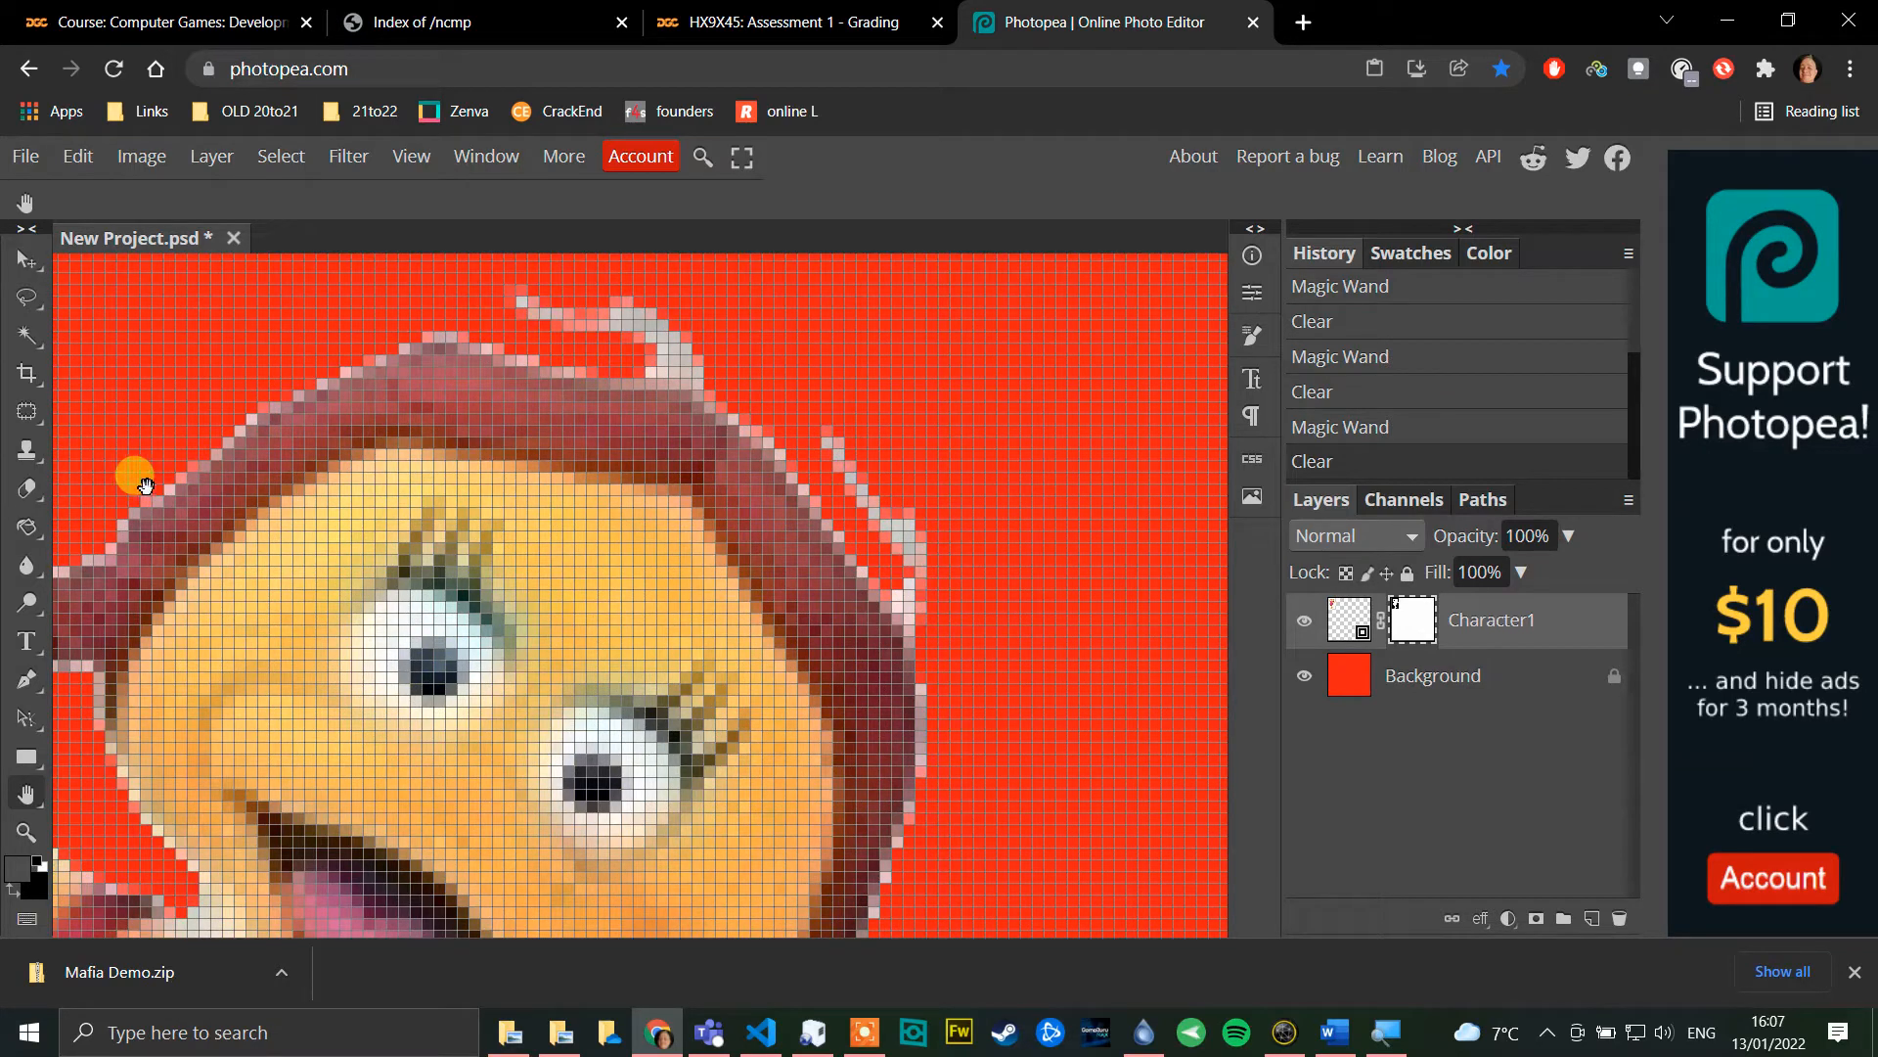
pyautogui.click(30, 494)
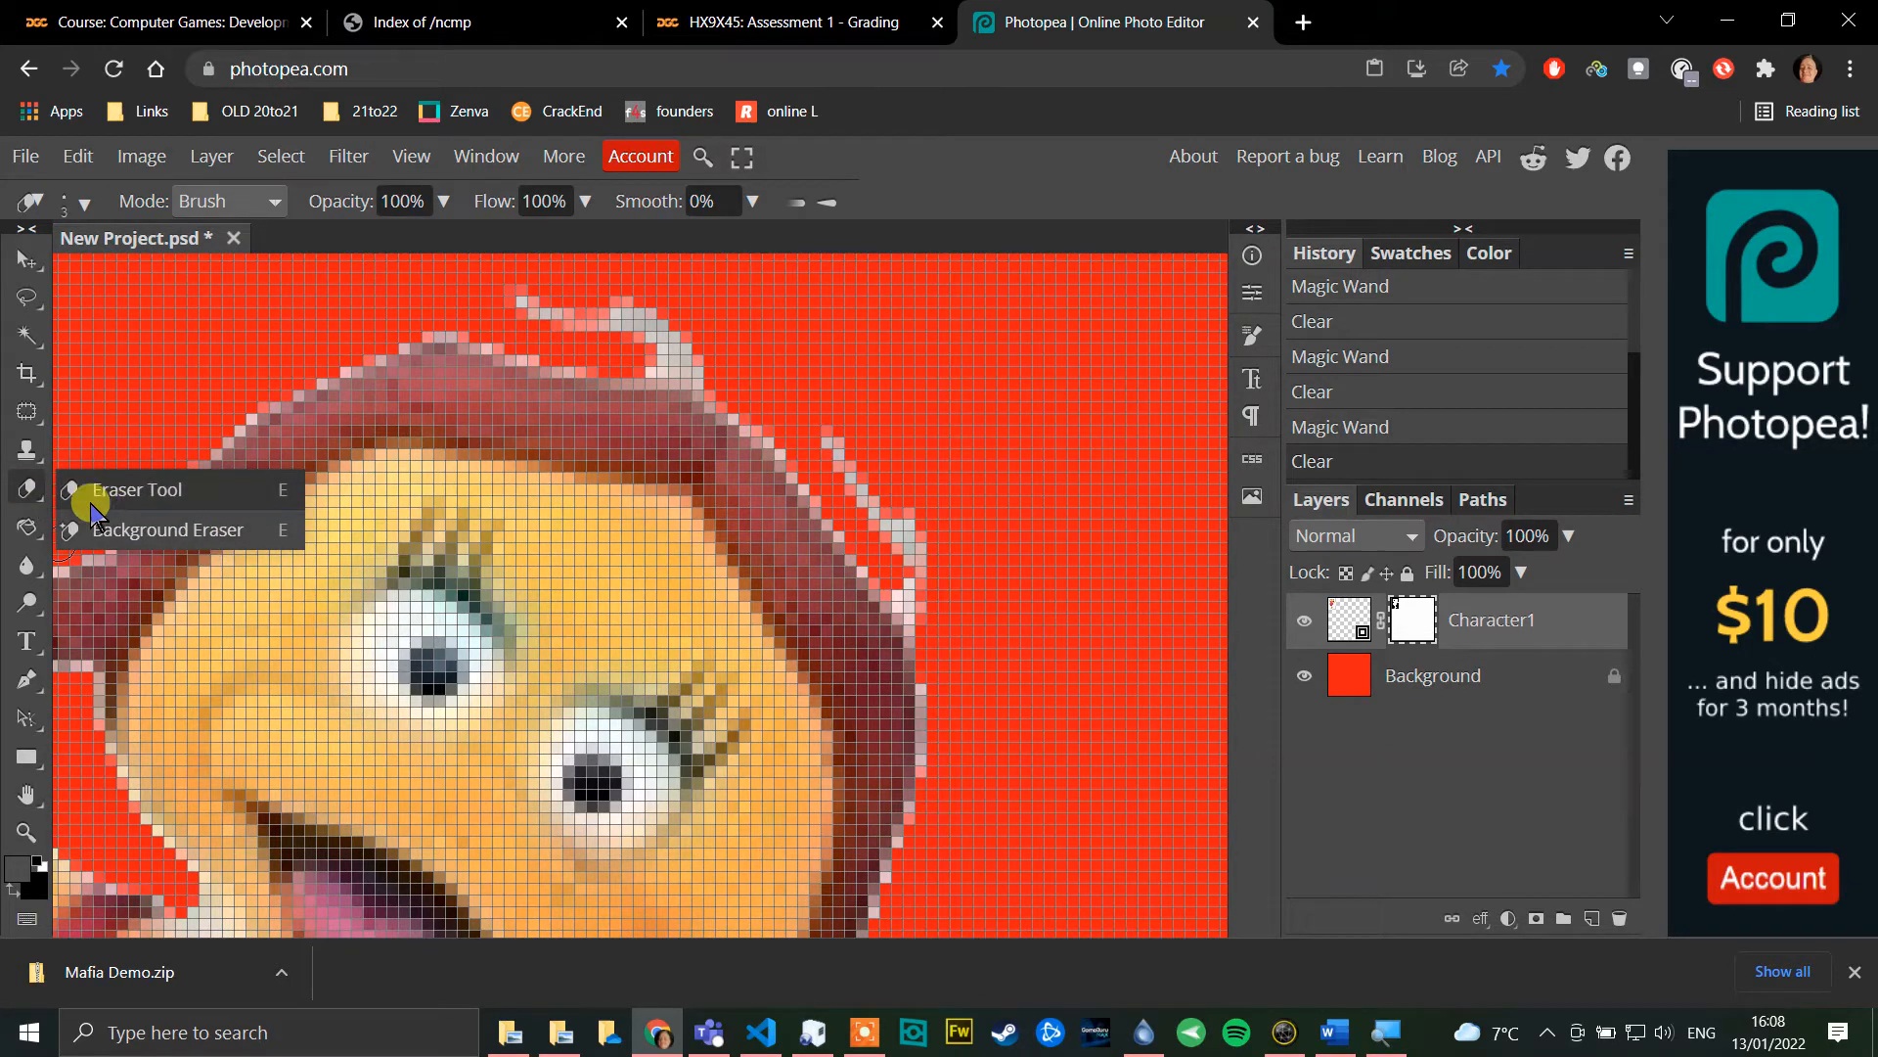
pyautogui.click(165, 493)
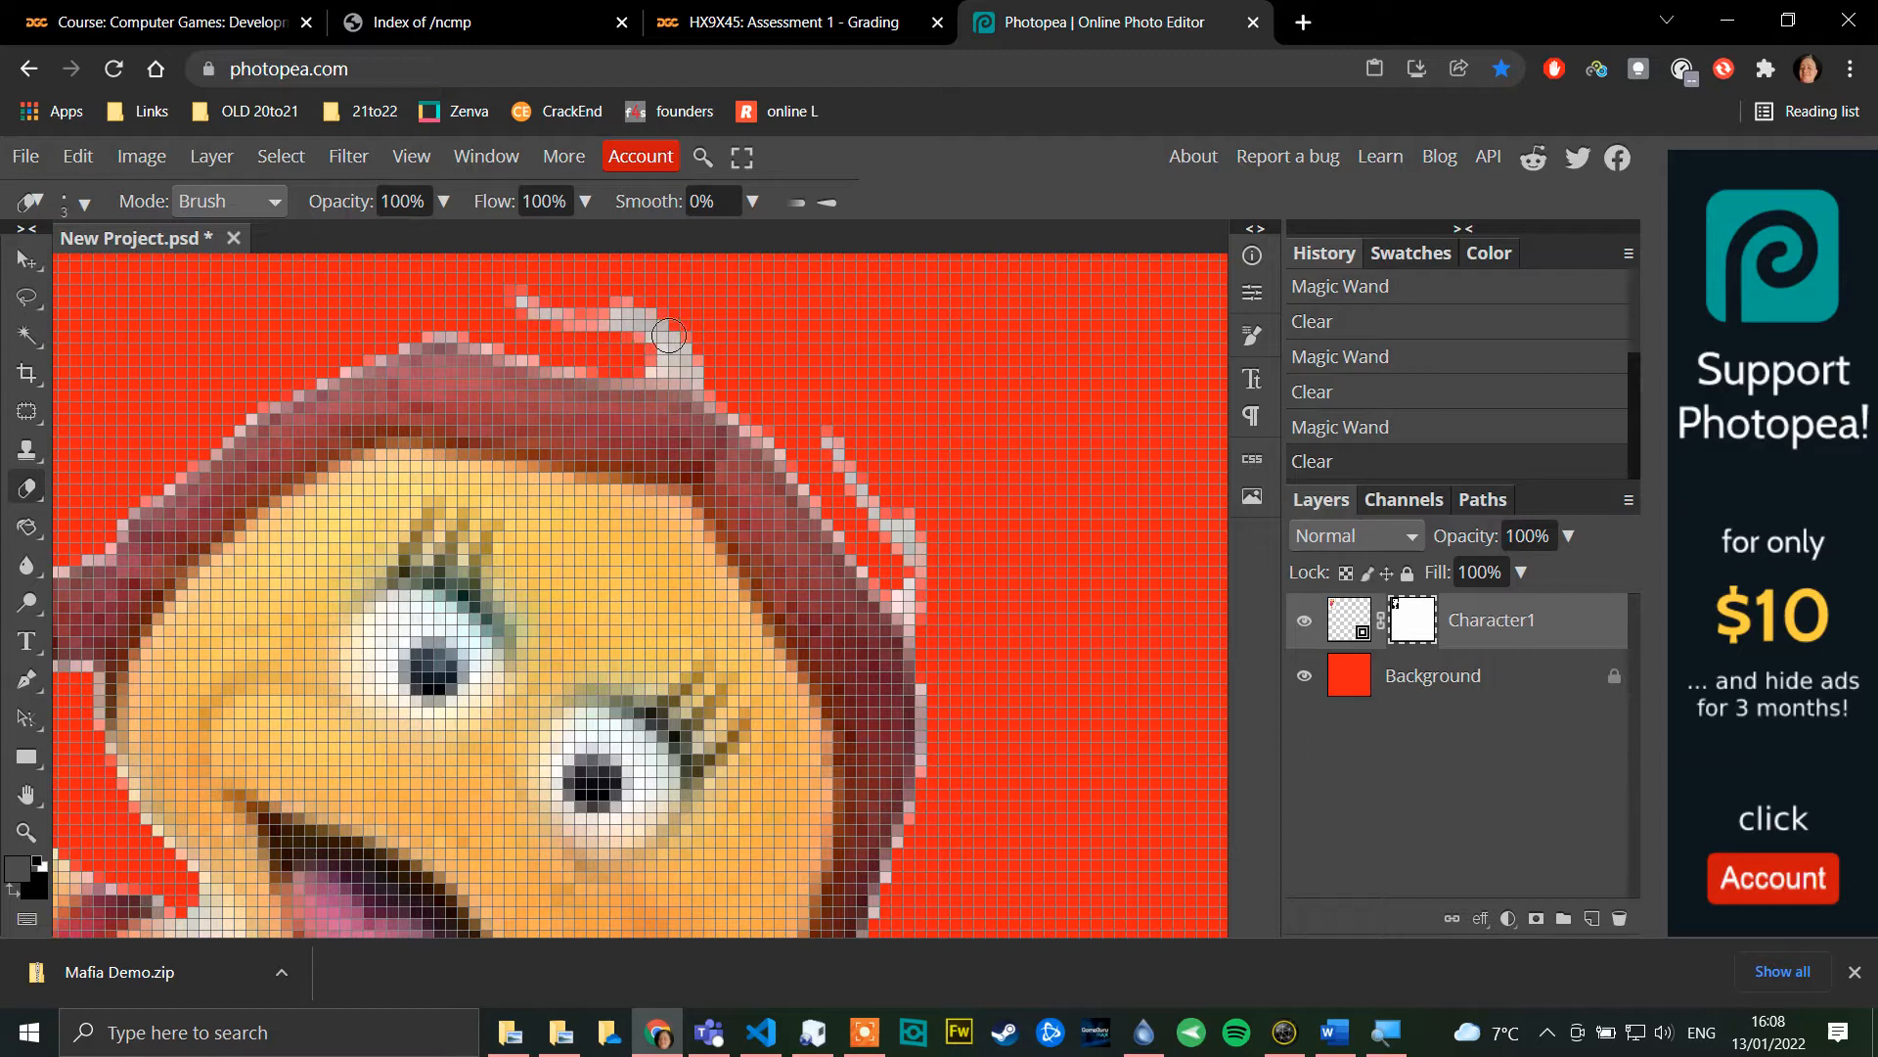
pyautogui.moveTo(516, 293); pyautogui.dragTo(545, 309)
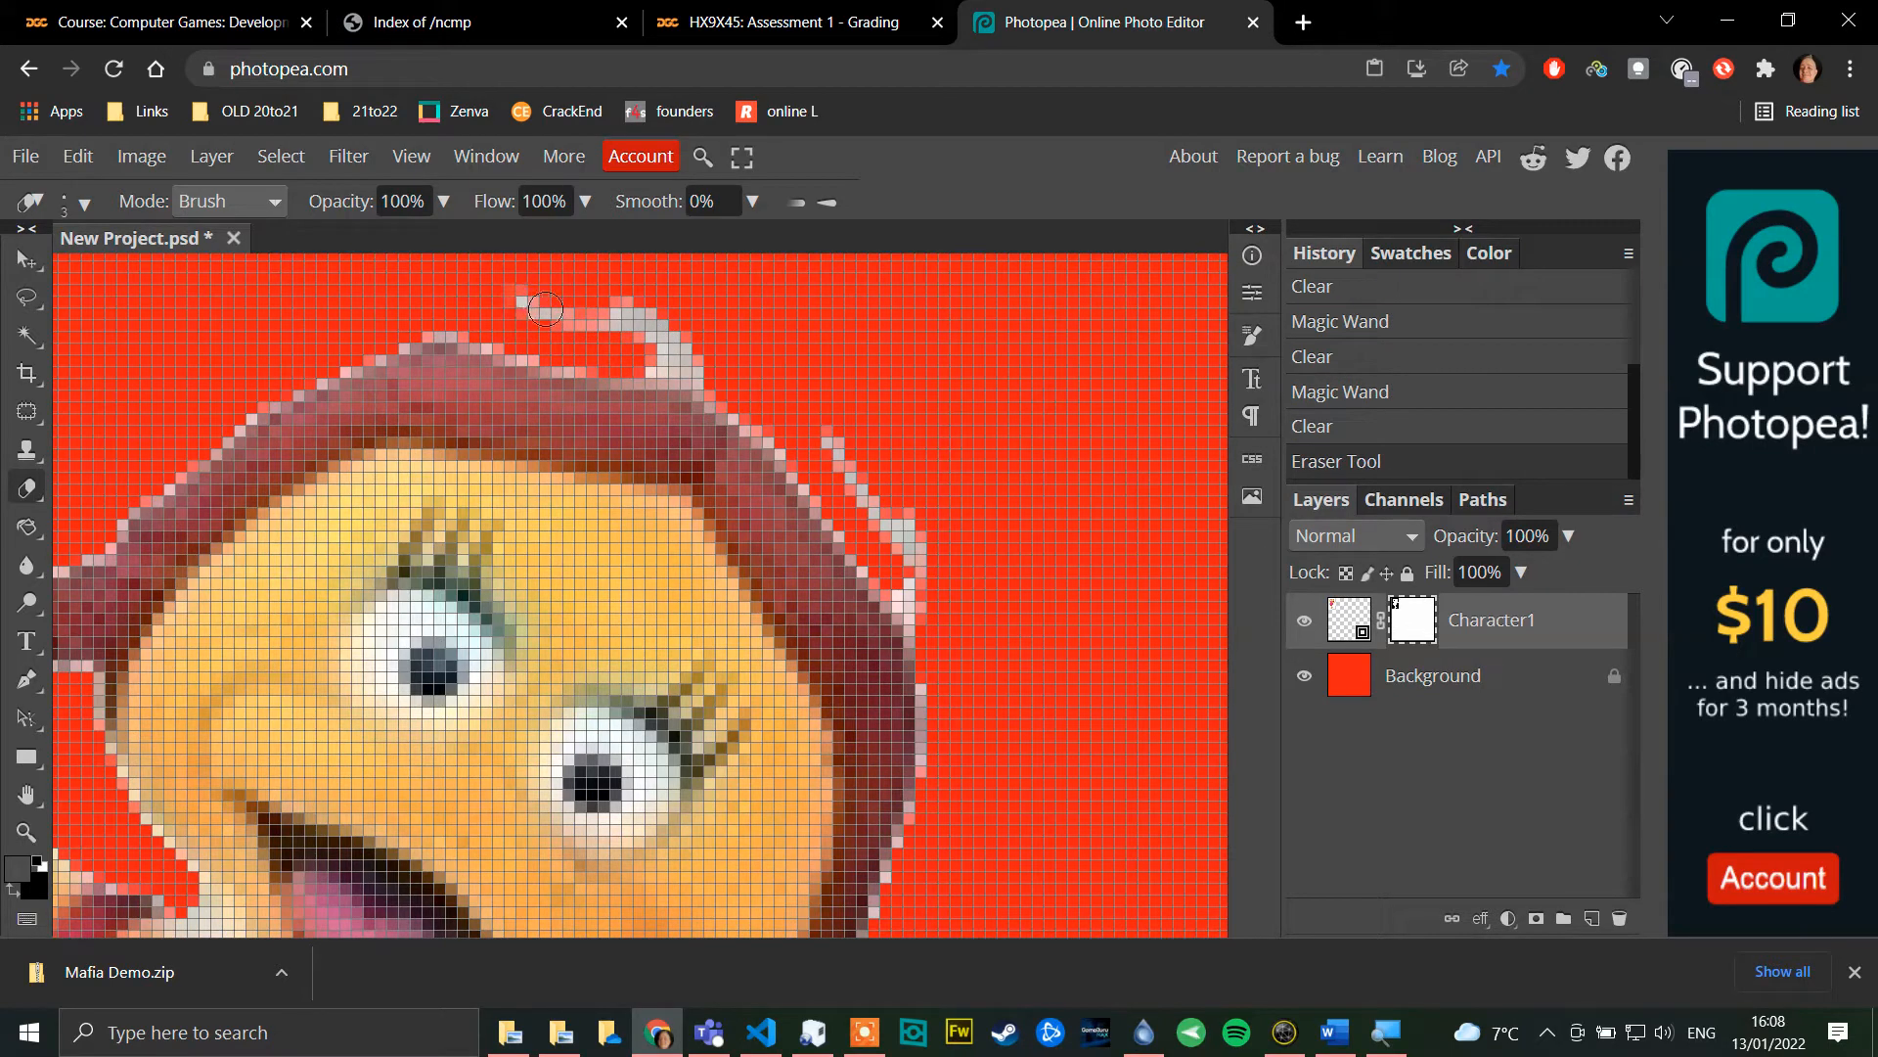
pyautogui.click(593, 309)
pyautogui.click(605, 321)
pyautogui.click(648, 330)
pyautogui.click(634, 324)
pyautogui.click(620, 320)
pyautogui.click(682, 365)
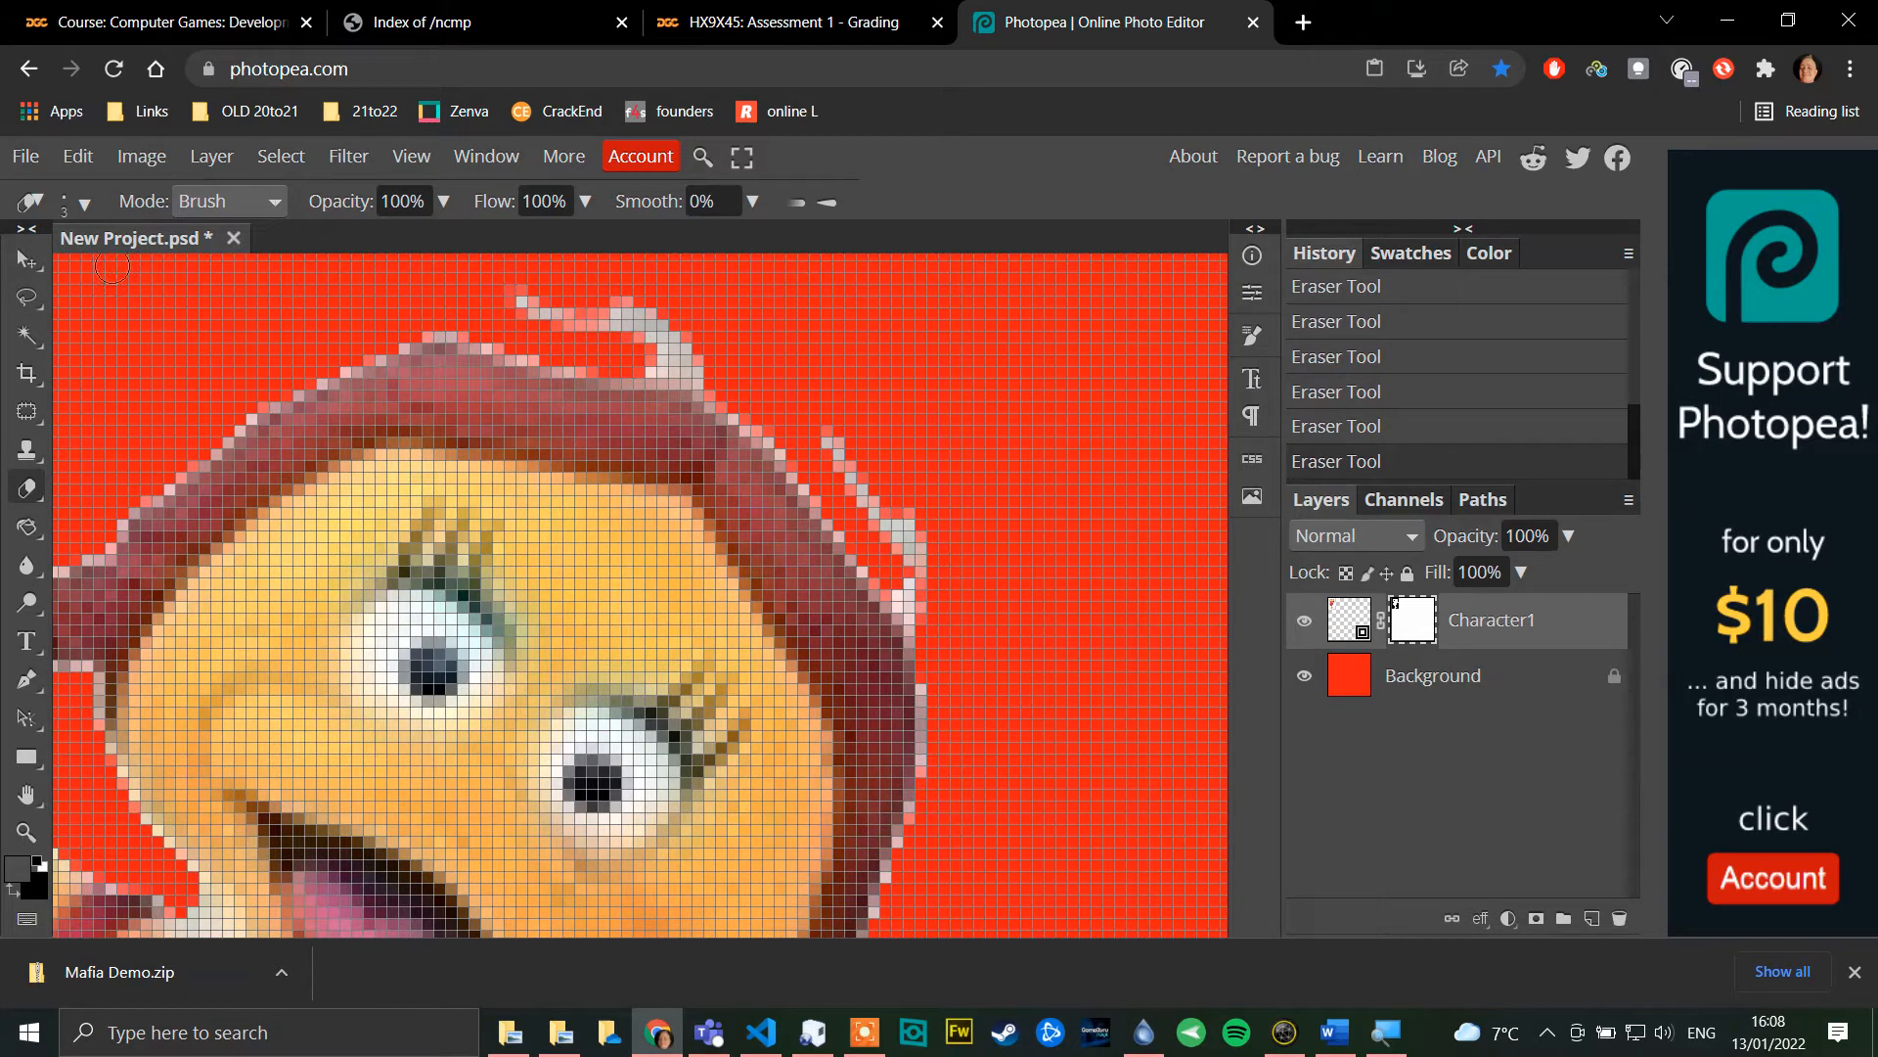
pyautogui.click(26, 260)
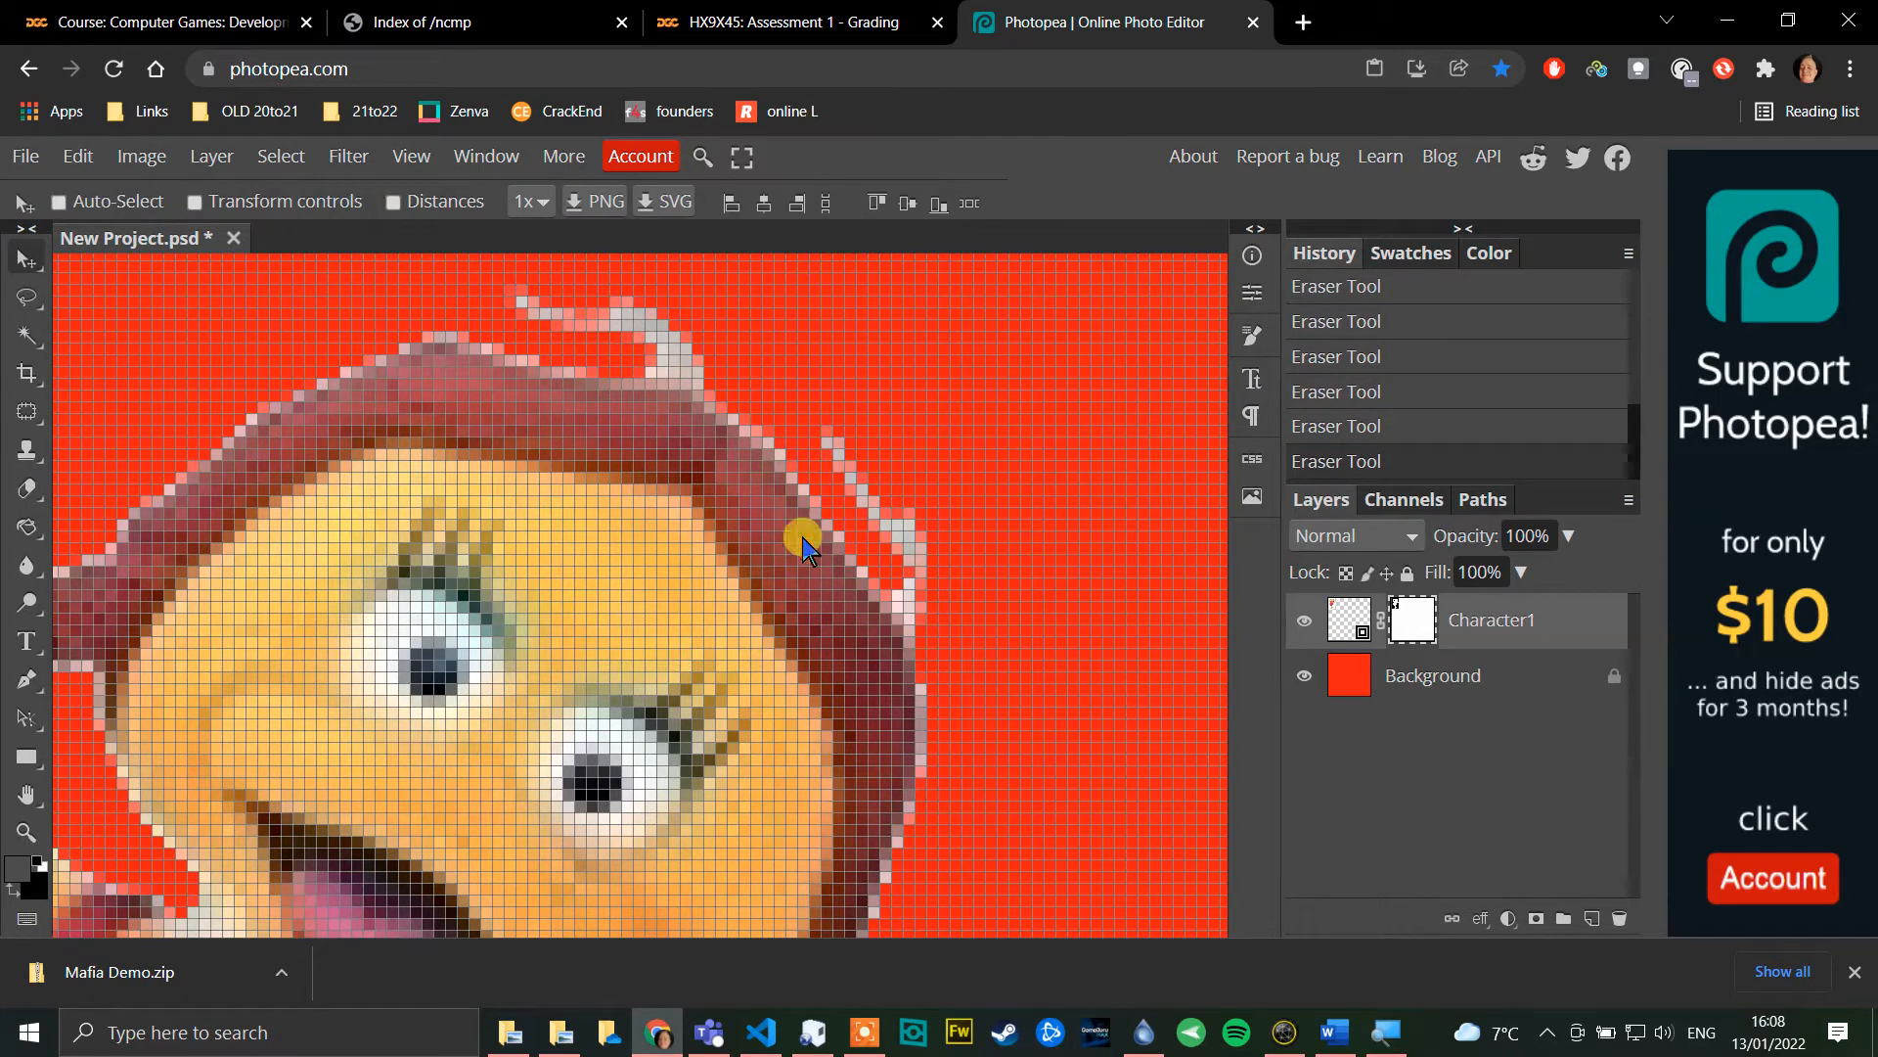
pyautogui.click(28, 496)
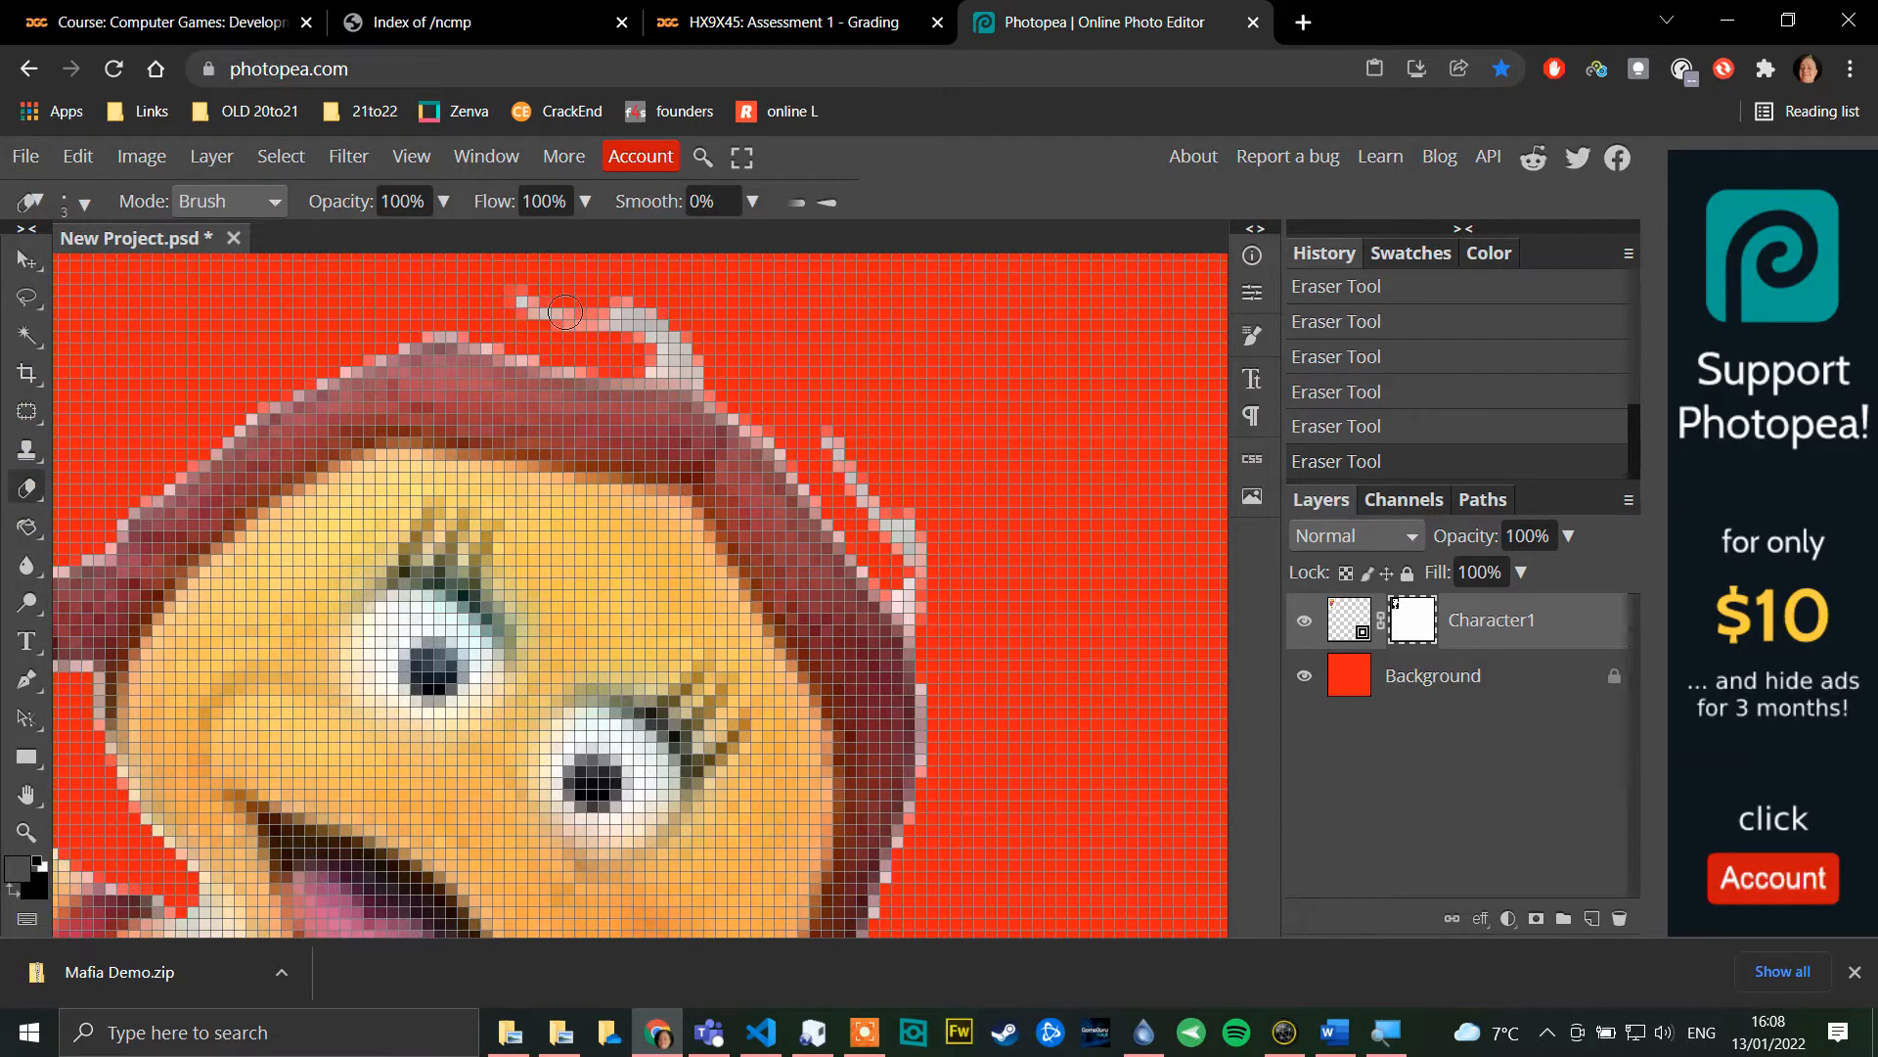
pyautogui.click(27, 260)
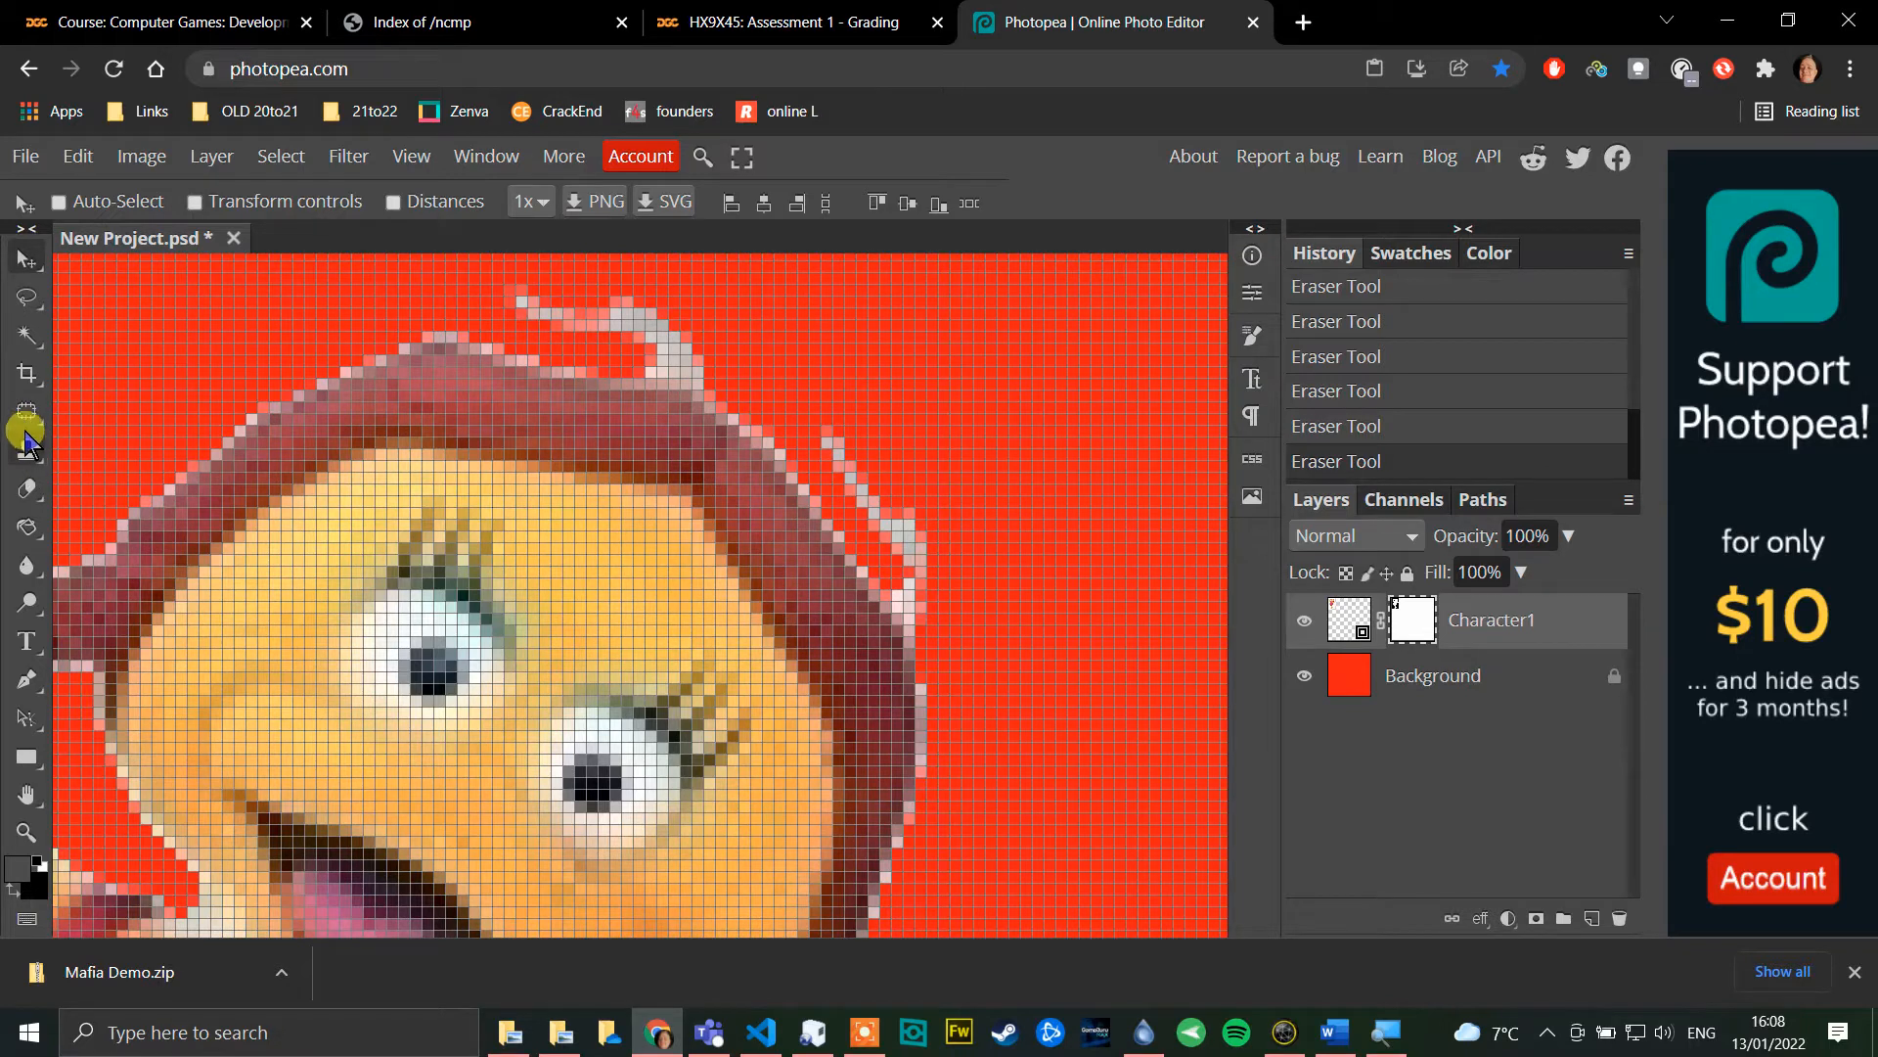
pyautogui.click(29, 374)
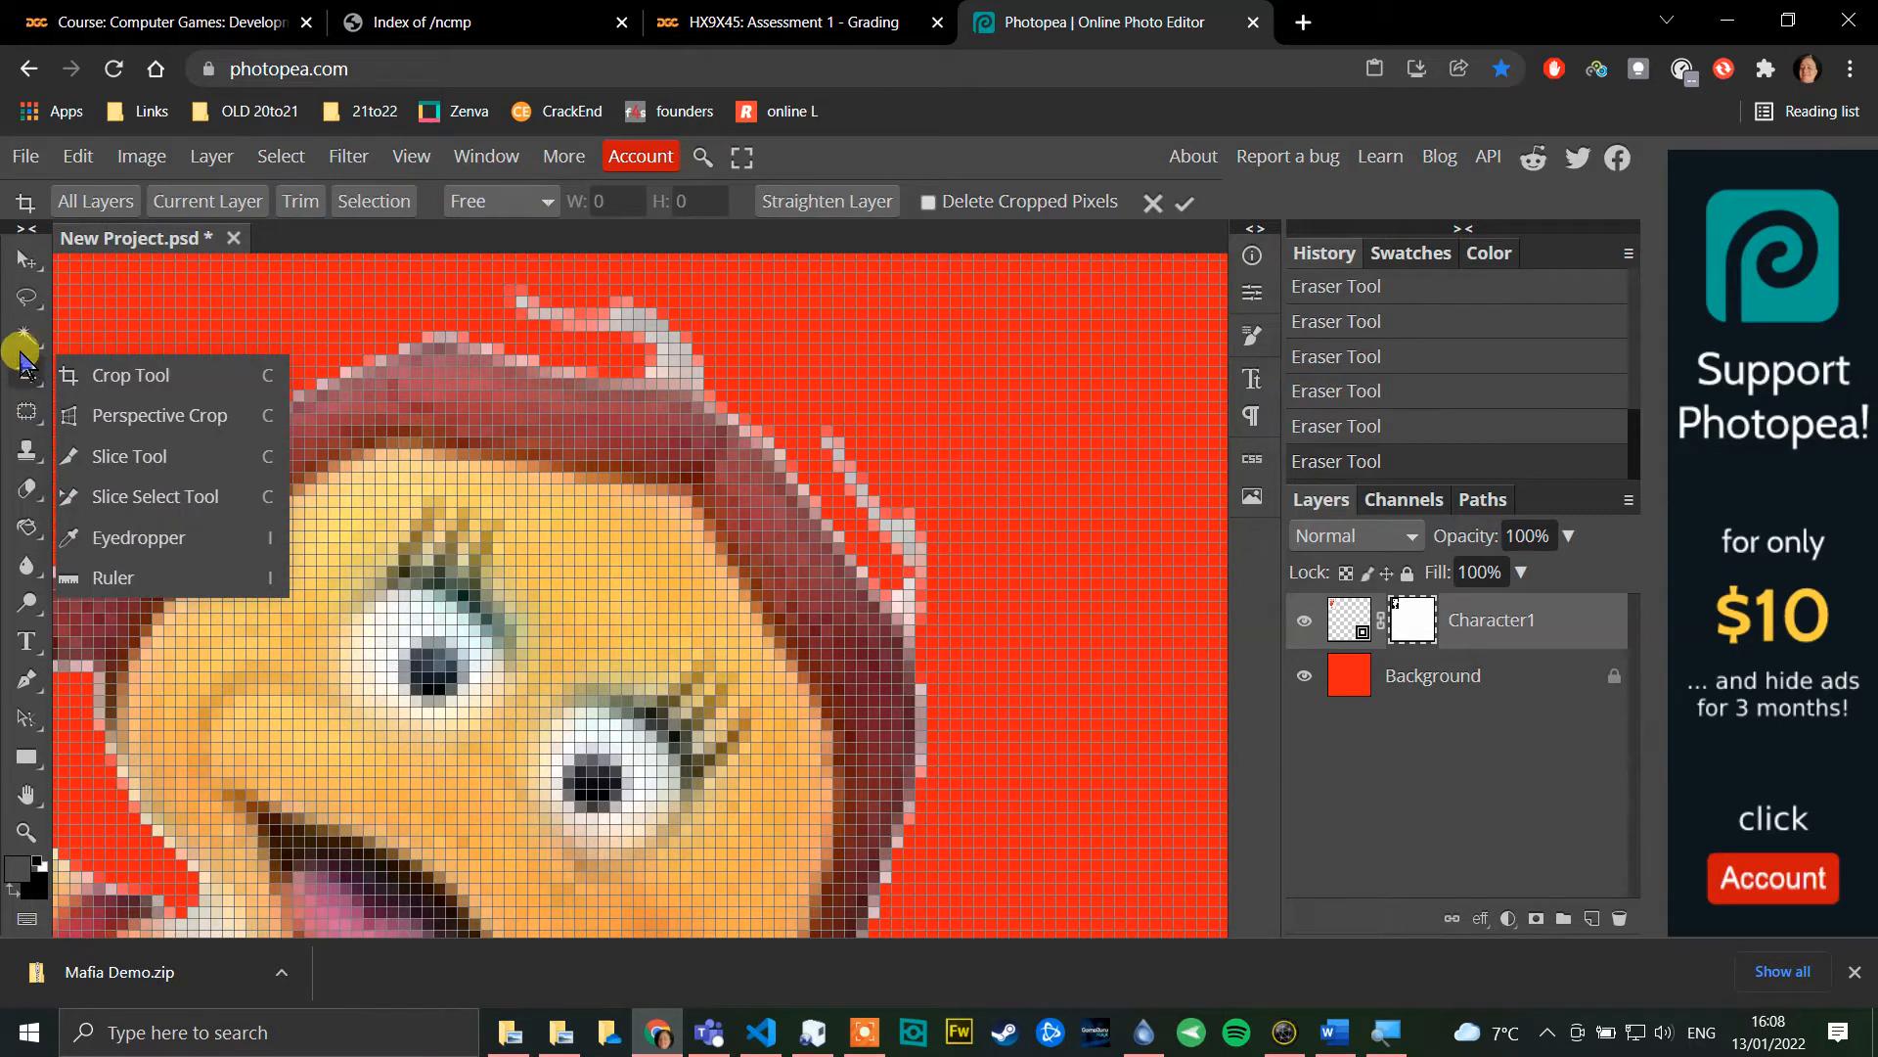
pyautogui.click(22, 336)
# Step: Outline the stray grey strands along the upper edge of the hair with Polygonal Lasso Select and clear them on the mask
pyautogui.click(26, 298)
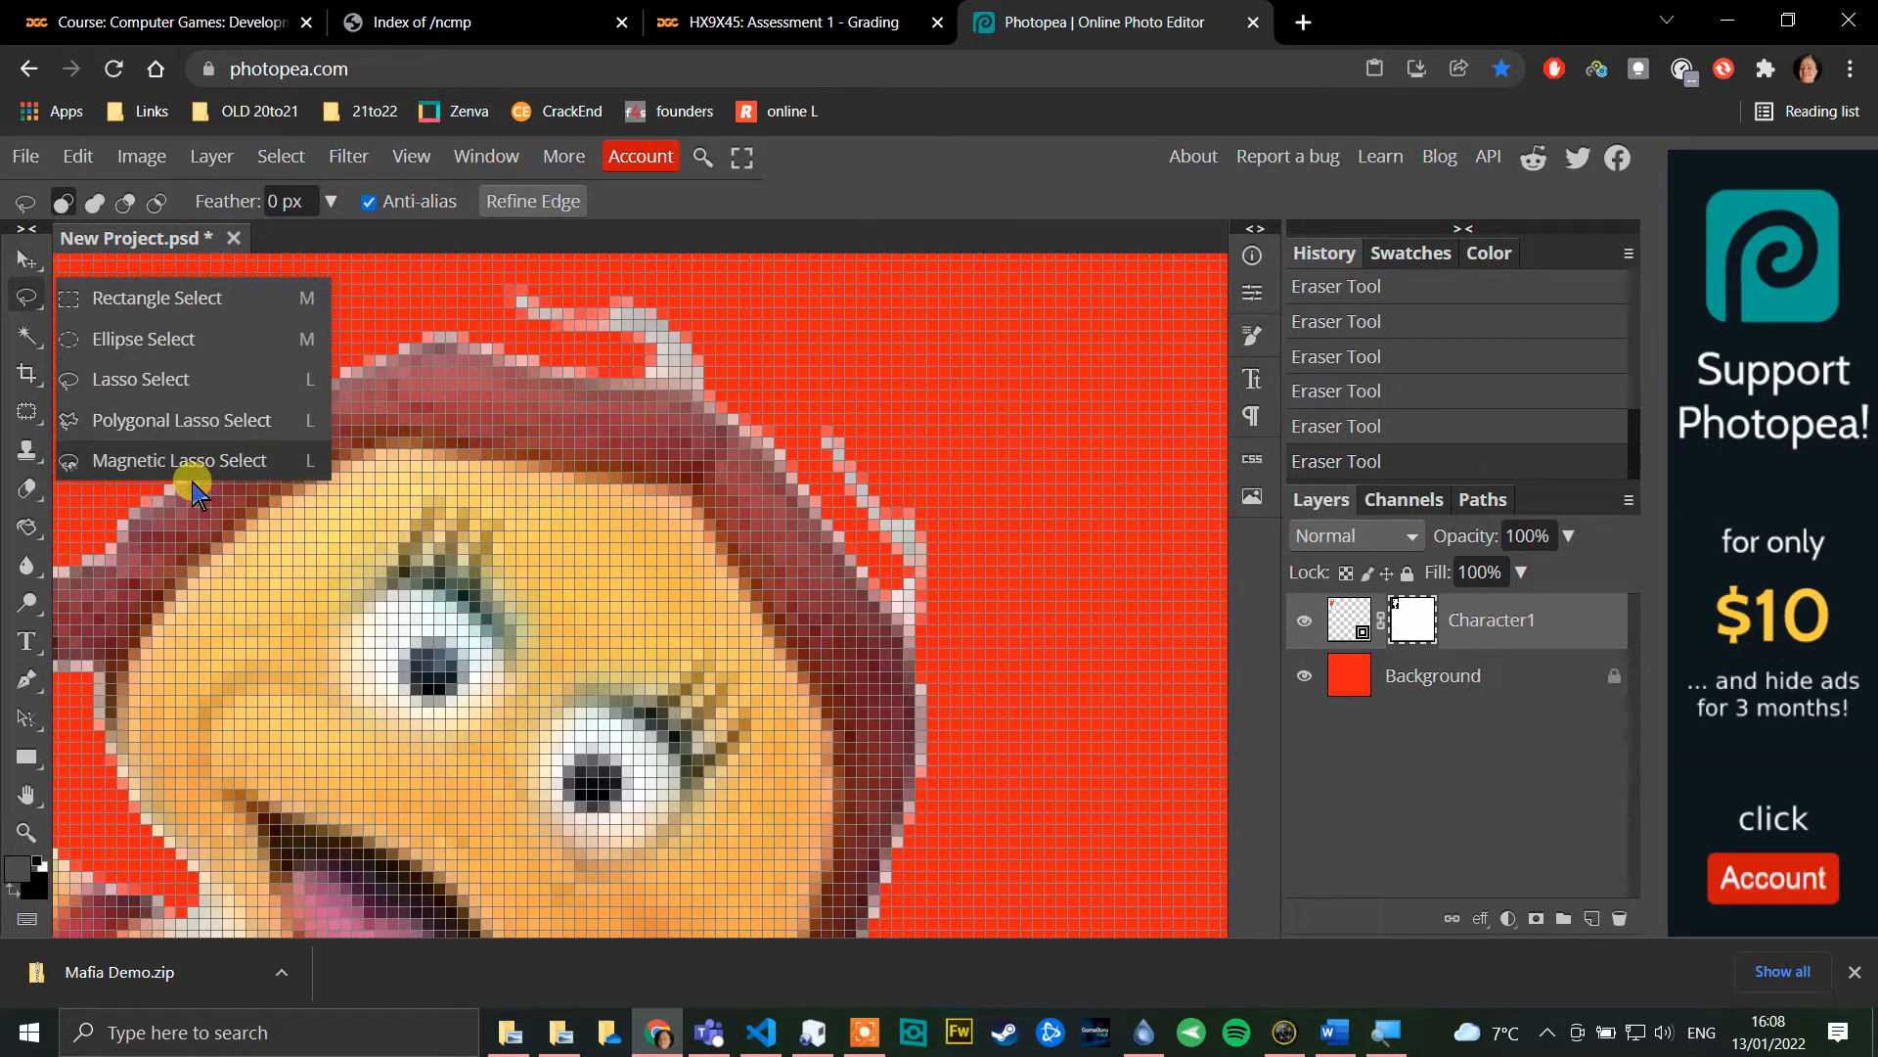
pyautogui.click(246, 419)
pyautogui.click(463, 281)
pyautogui.click(533, 342)
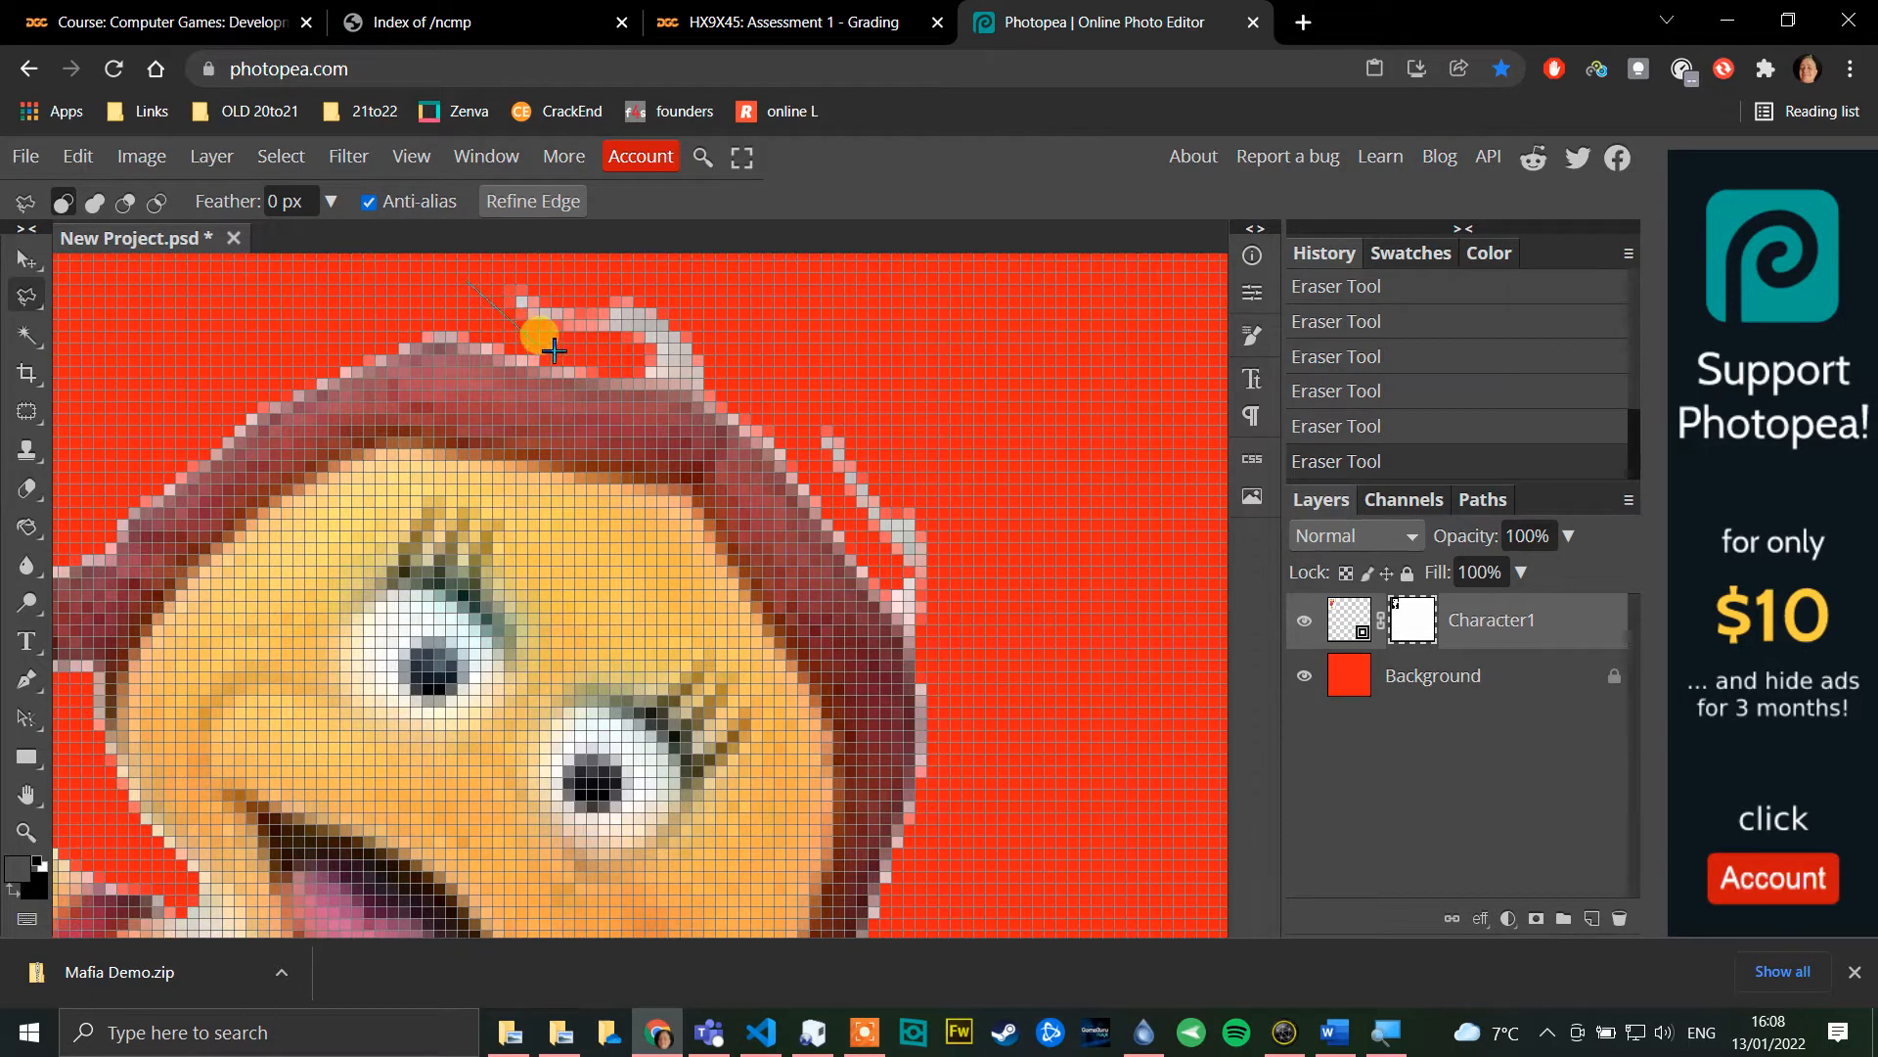
pyautogui.click(647, 370)
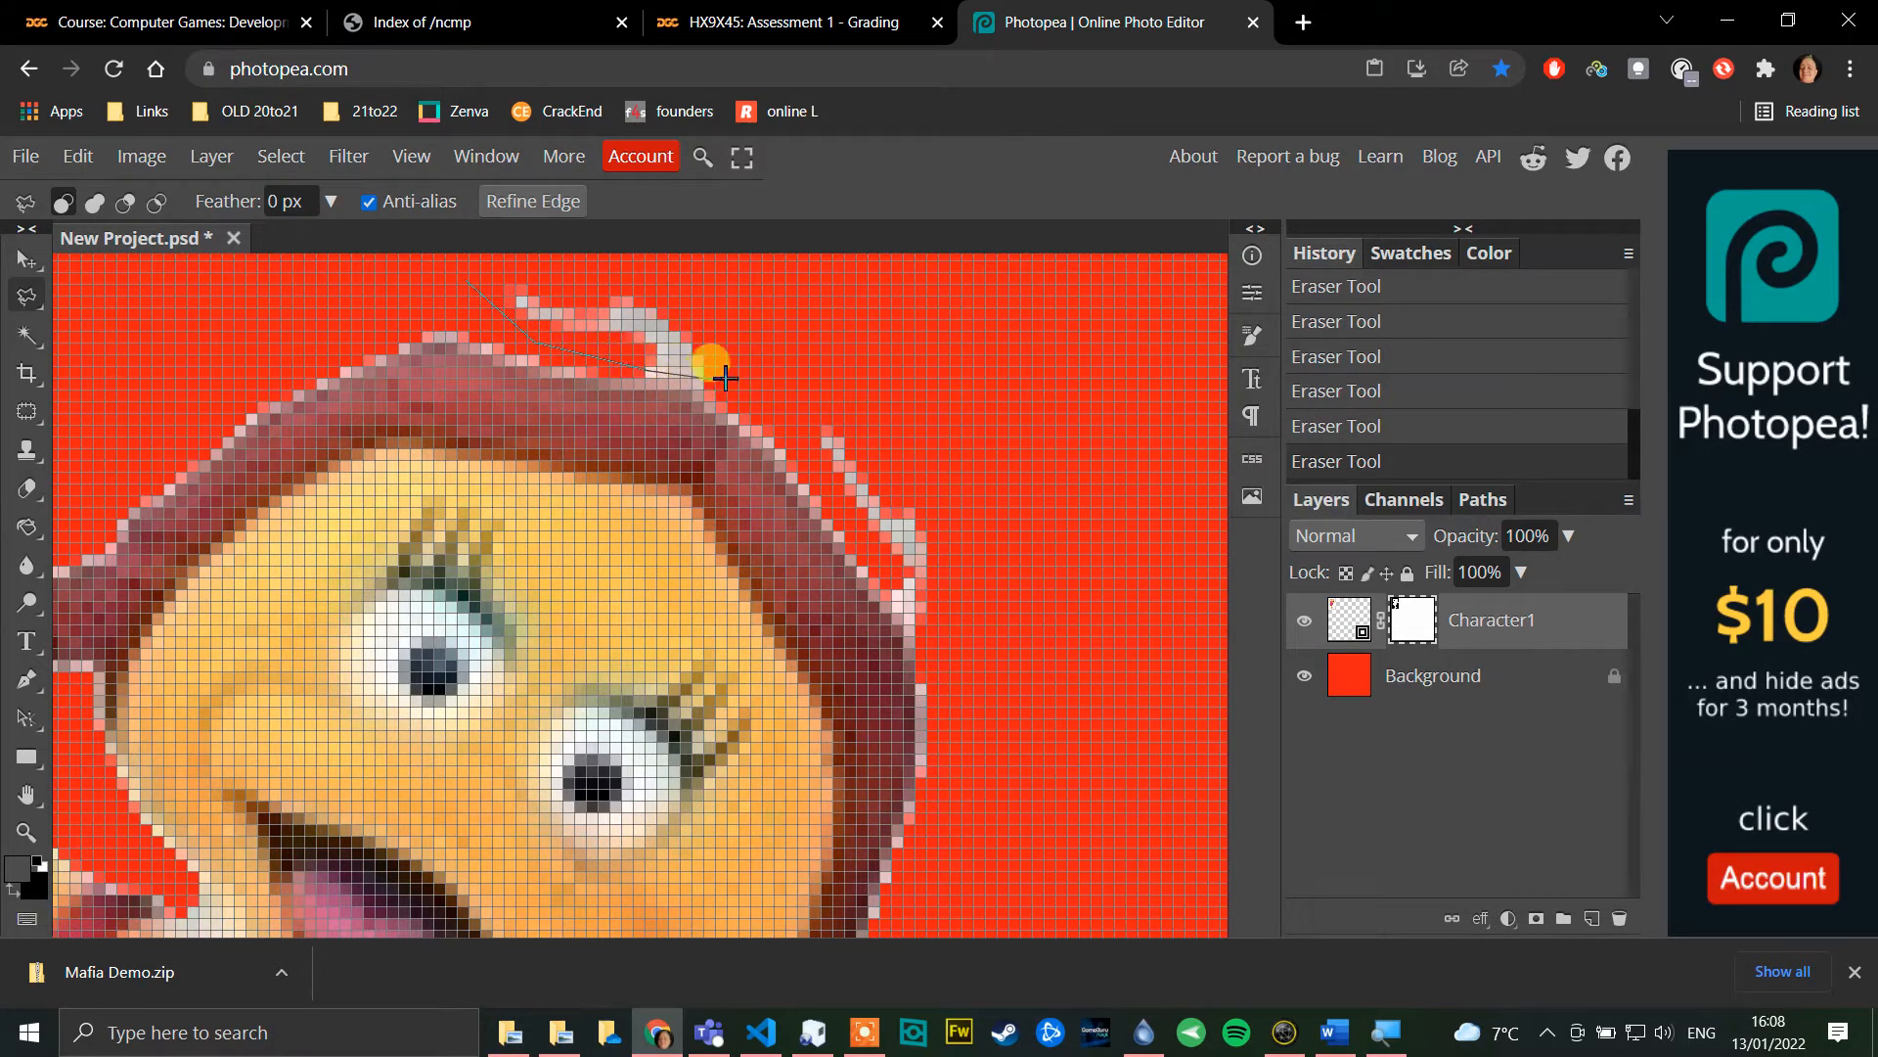
pyautogui.click(727, 383)
pyautogui.click(812, 453)
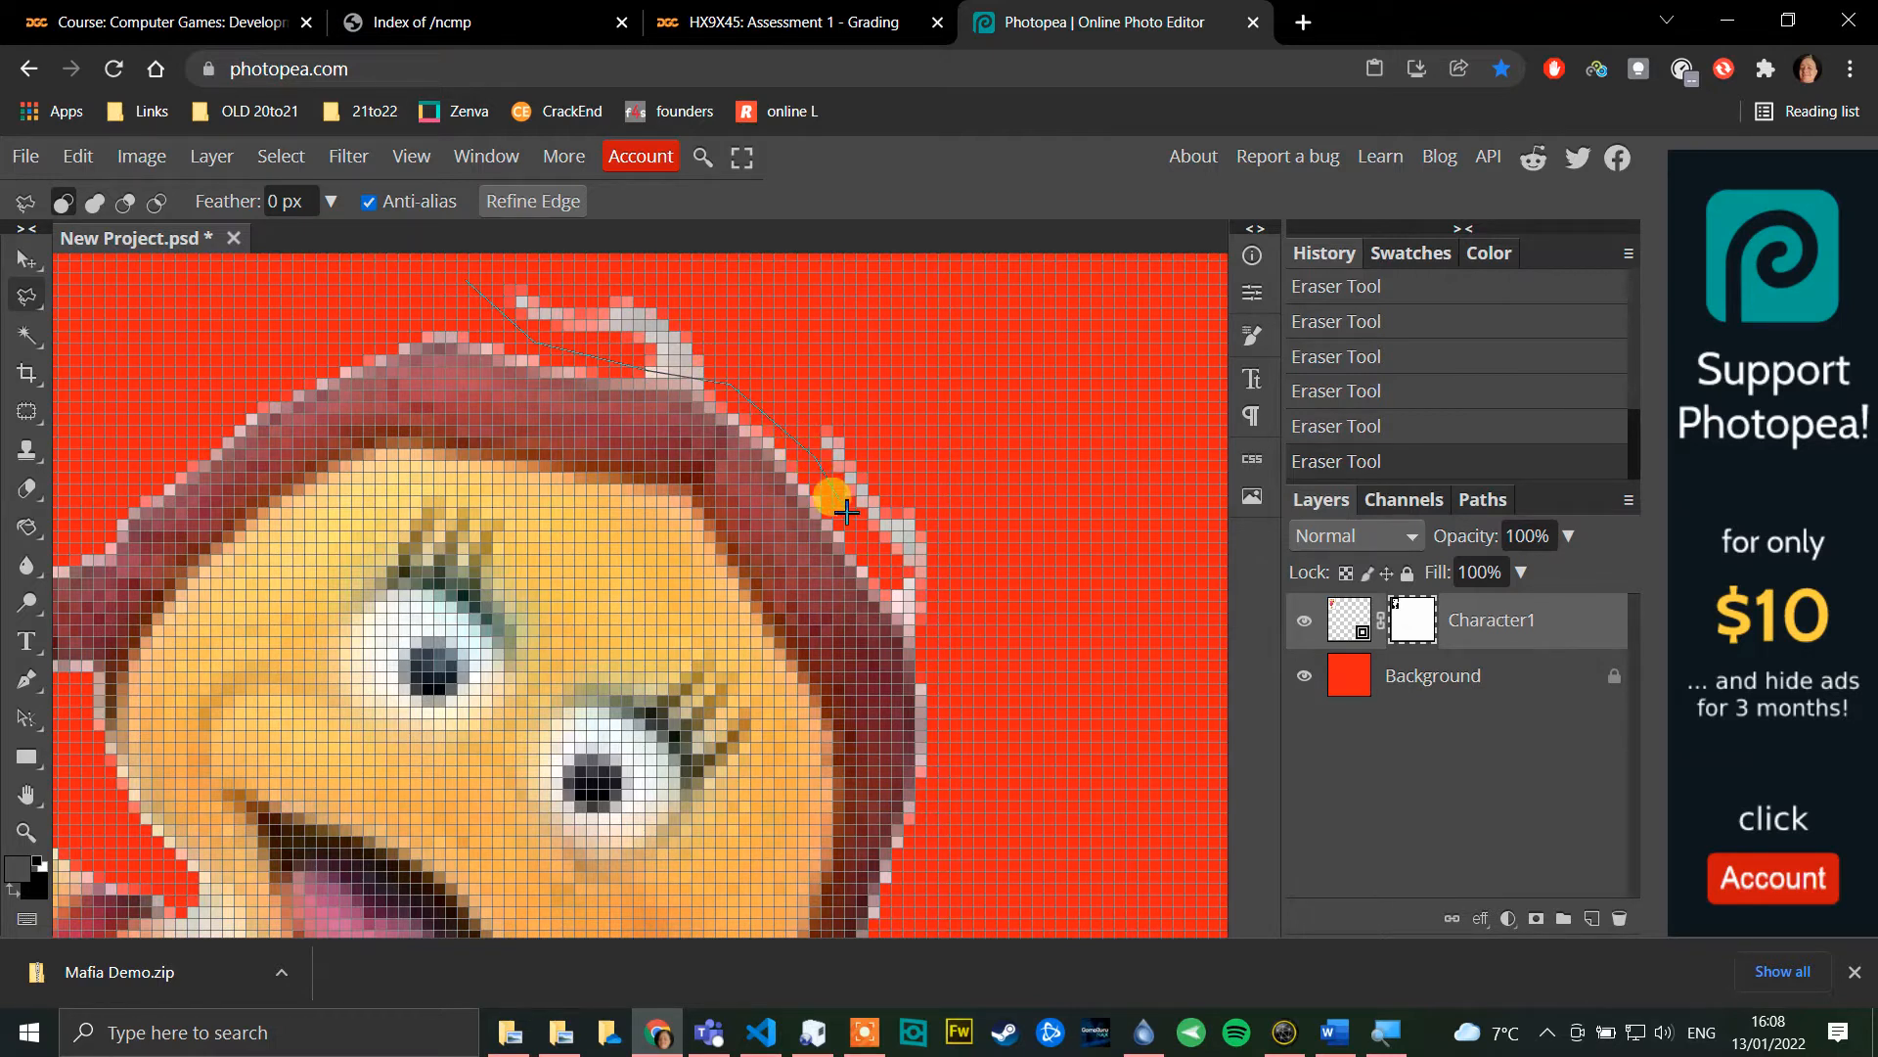
pyautogui.click(898, 592)
pyautogui.click(925, 675)
pyautogui.click(1021, 636)
pyautogui.click(1049, 443)
pyautogui.scroll(2, 567, 284)
pyautogui.click(499, 327)
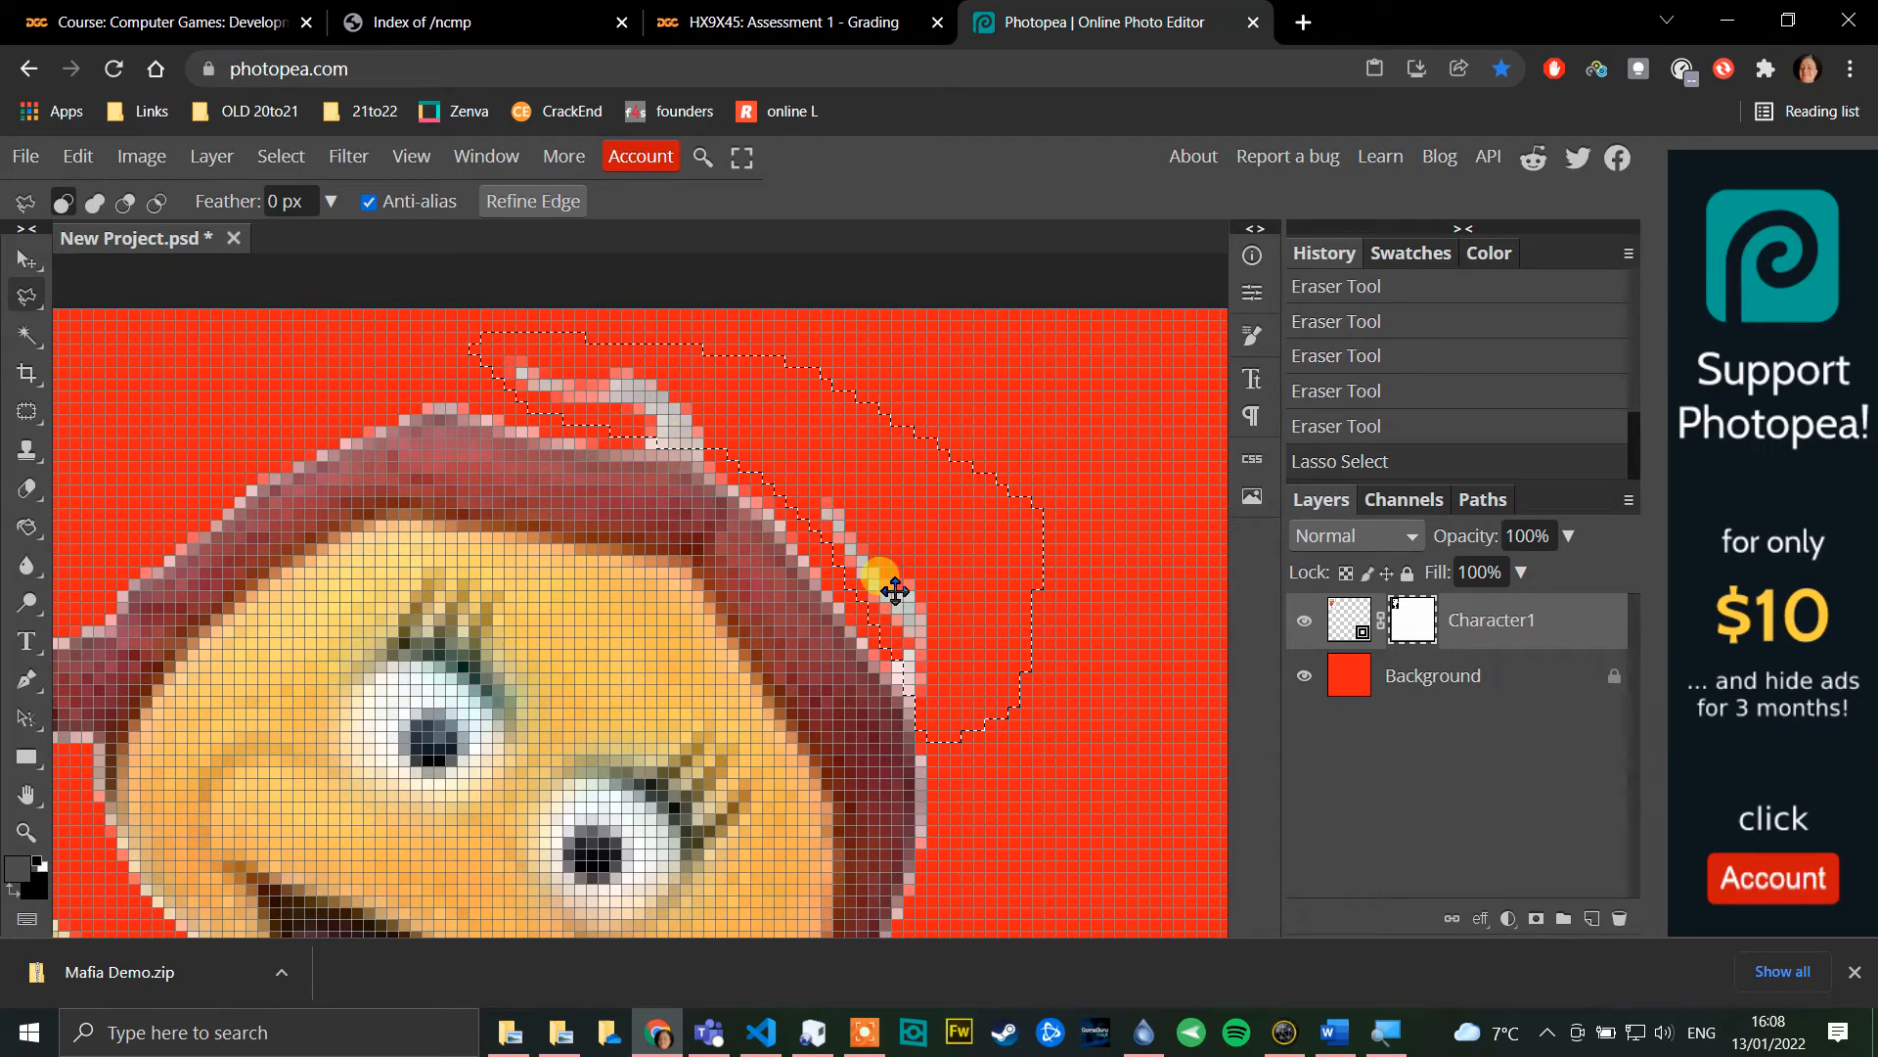
pyautogui.press('Delete')
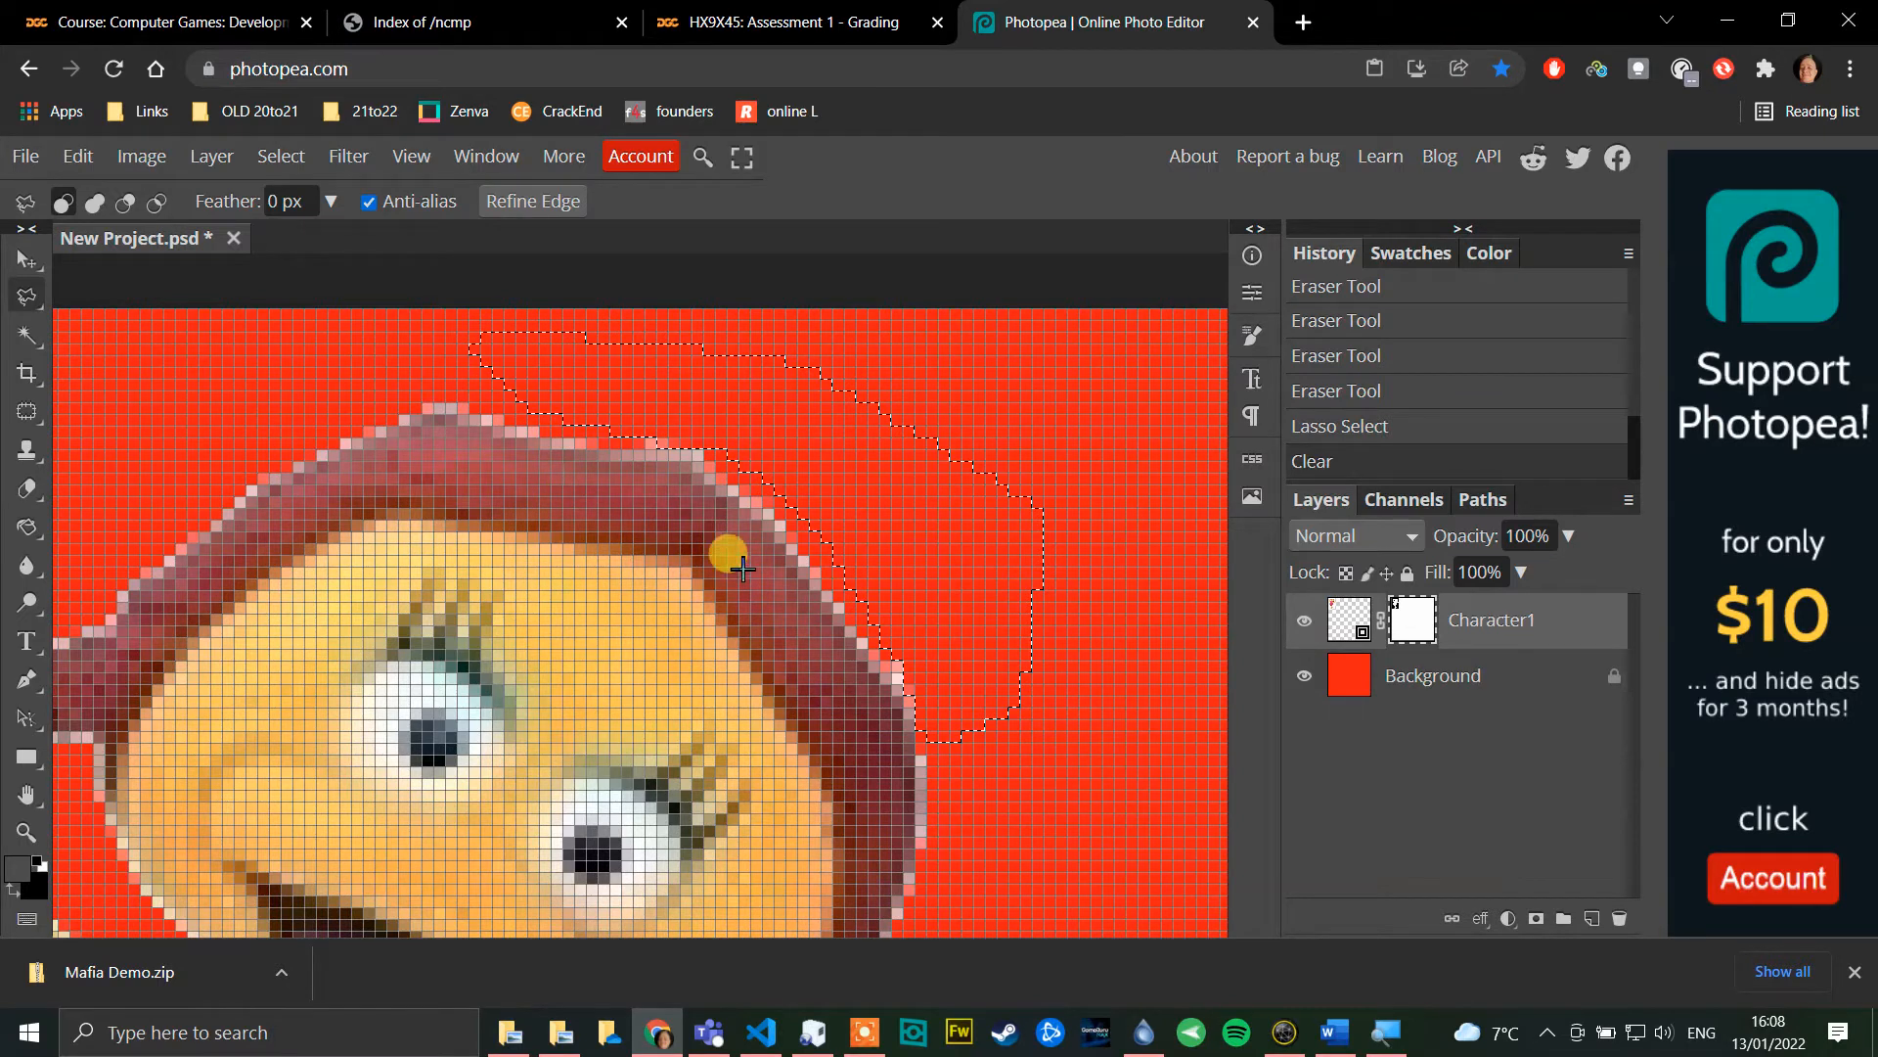
pyautogui.click(25, 260)
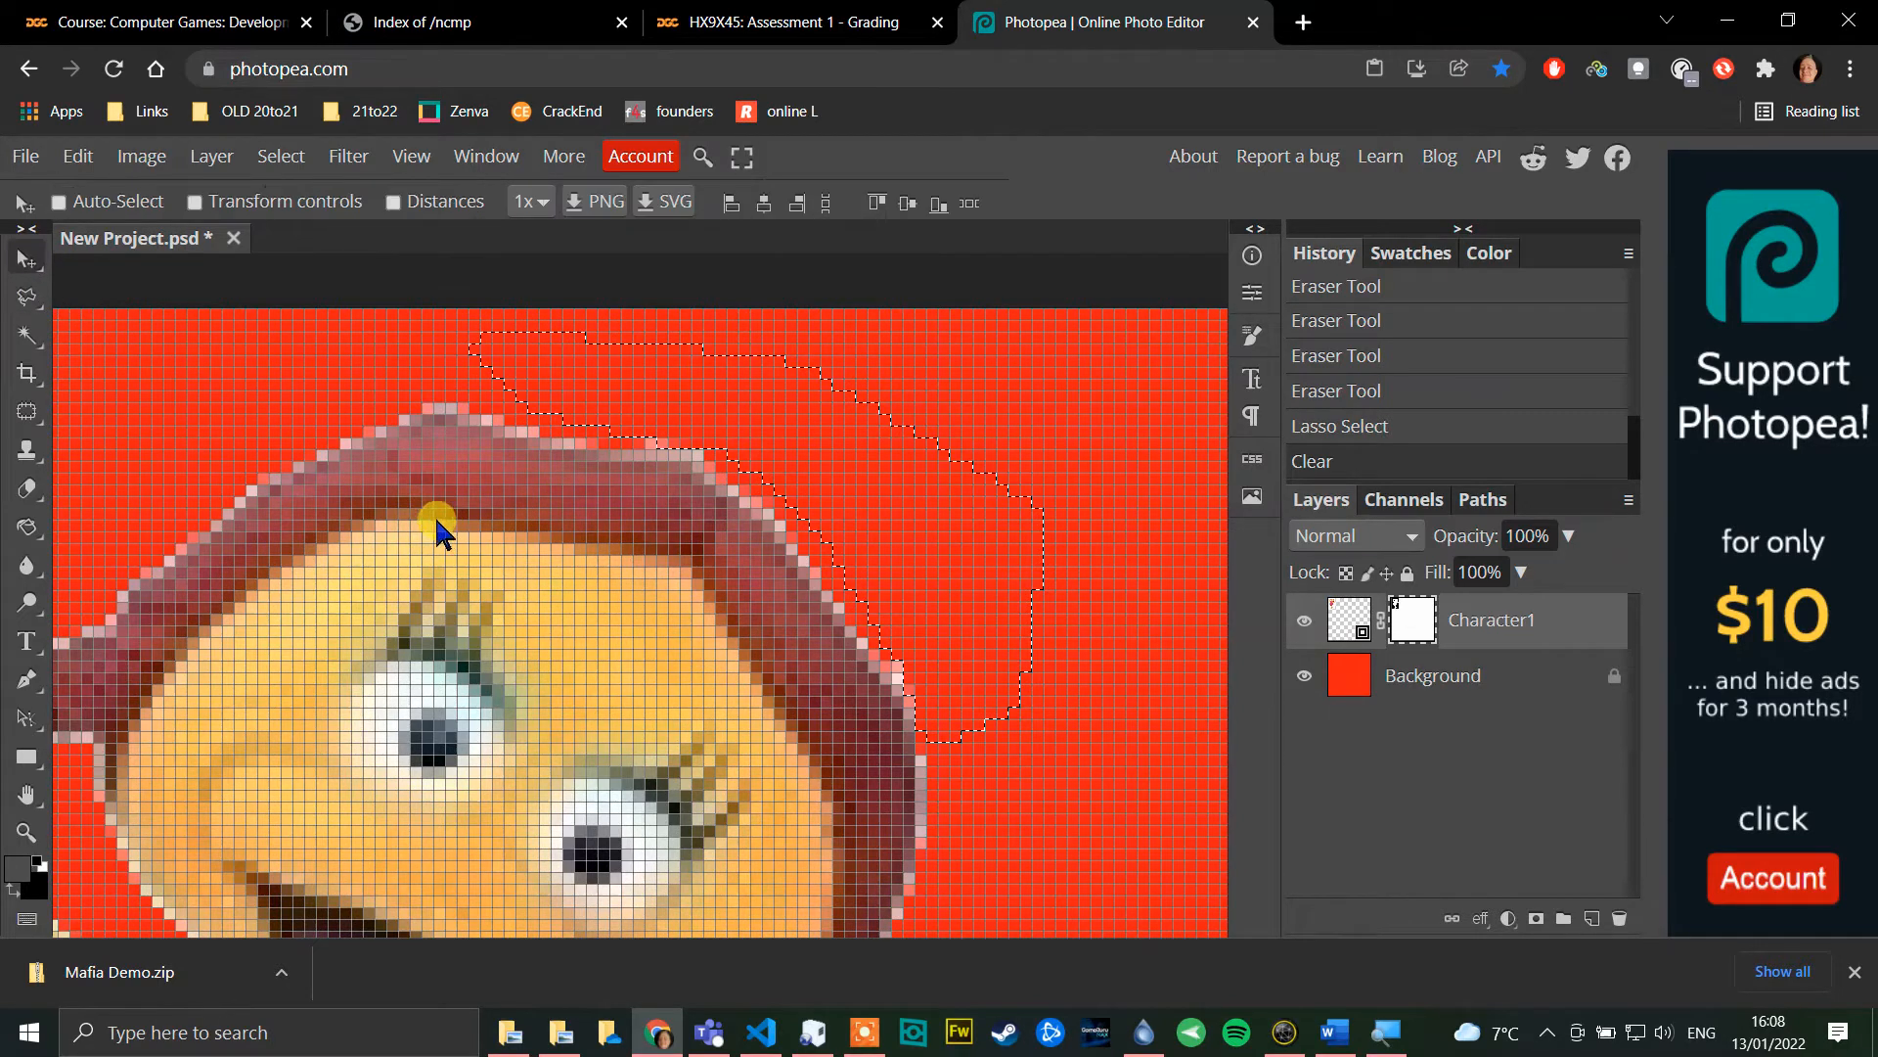
# Step: Outline the grey strip and stray white pixels beneath the outstretched arm with Polygonal Lasso Select and clear them on the mask
pyautogui.click(25, 792)
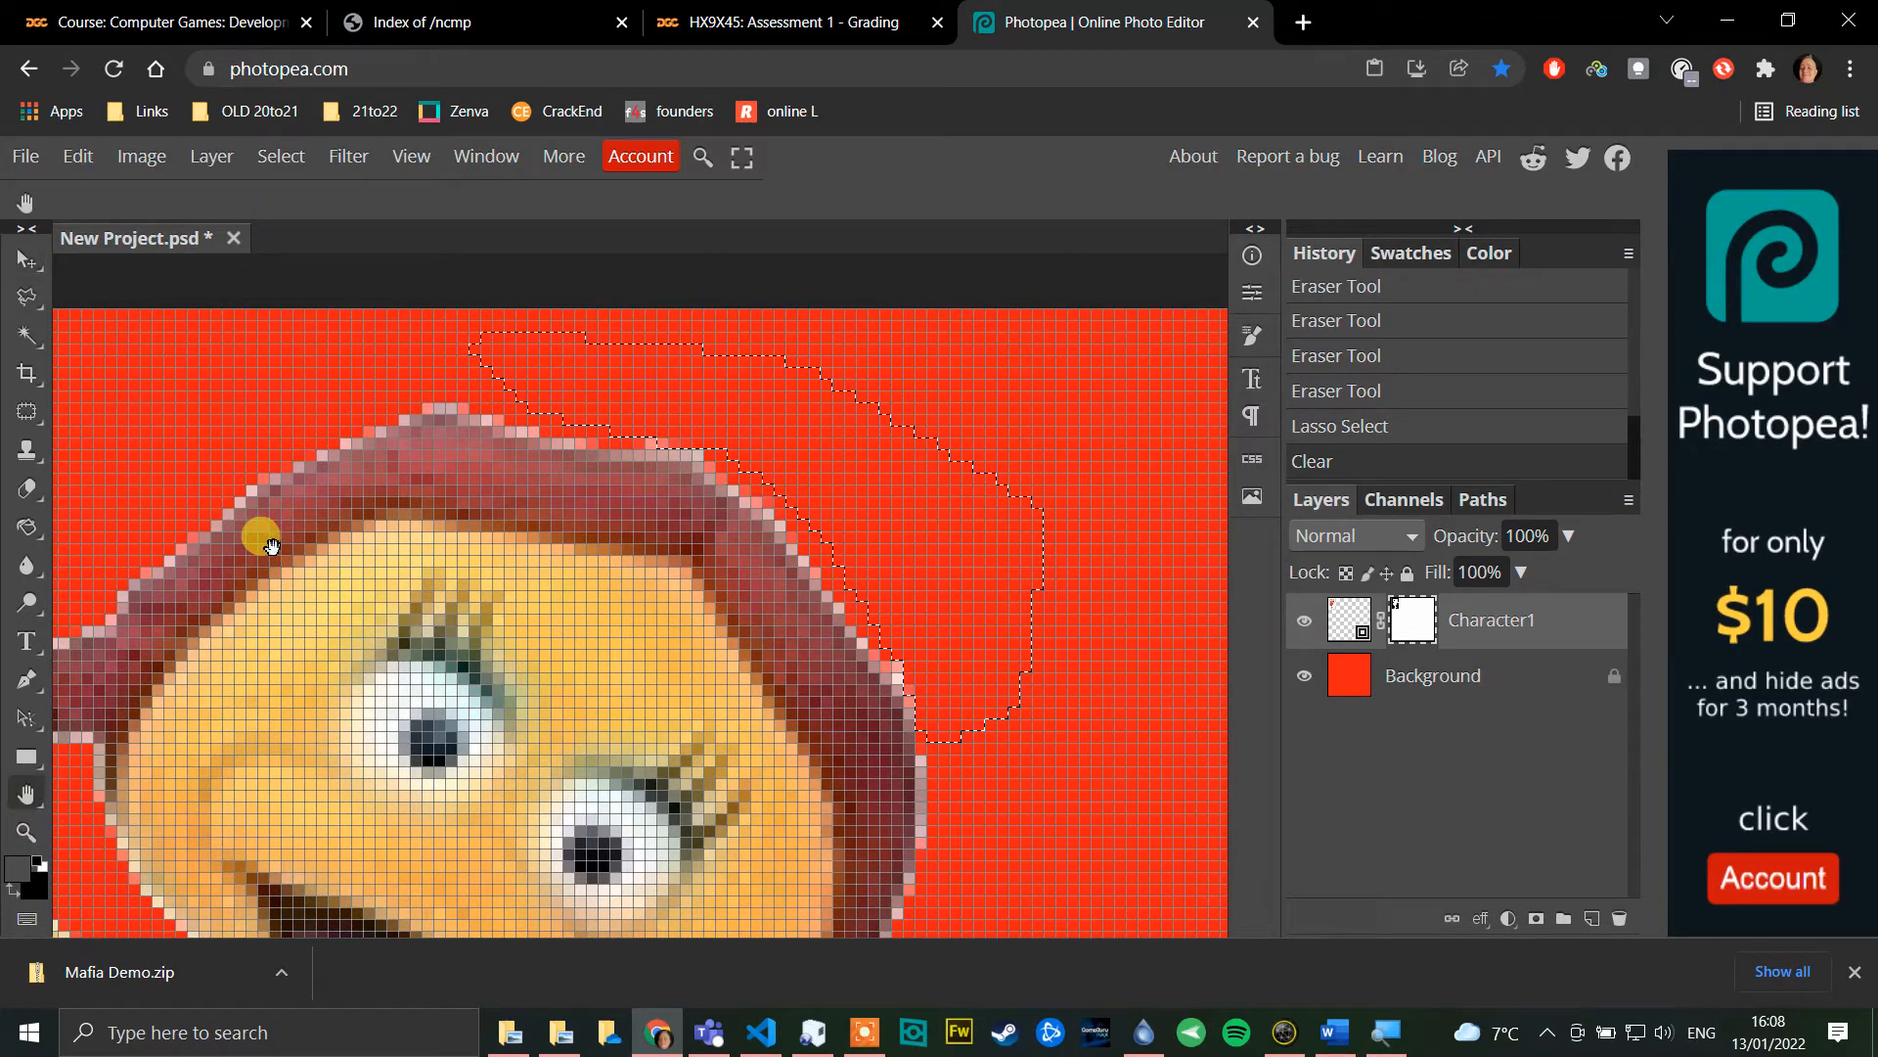
pyautogui.scroll(-3, 368, 561)
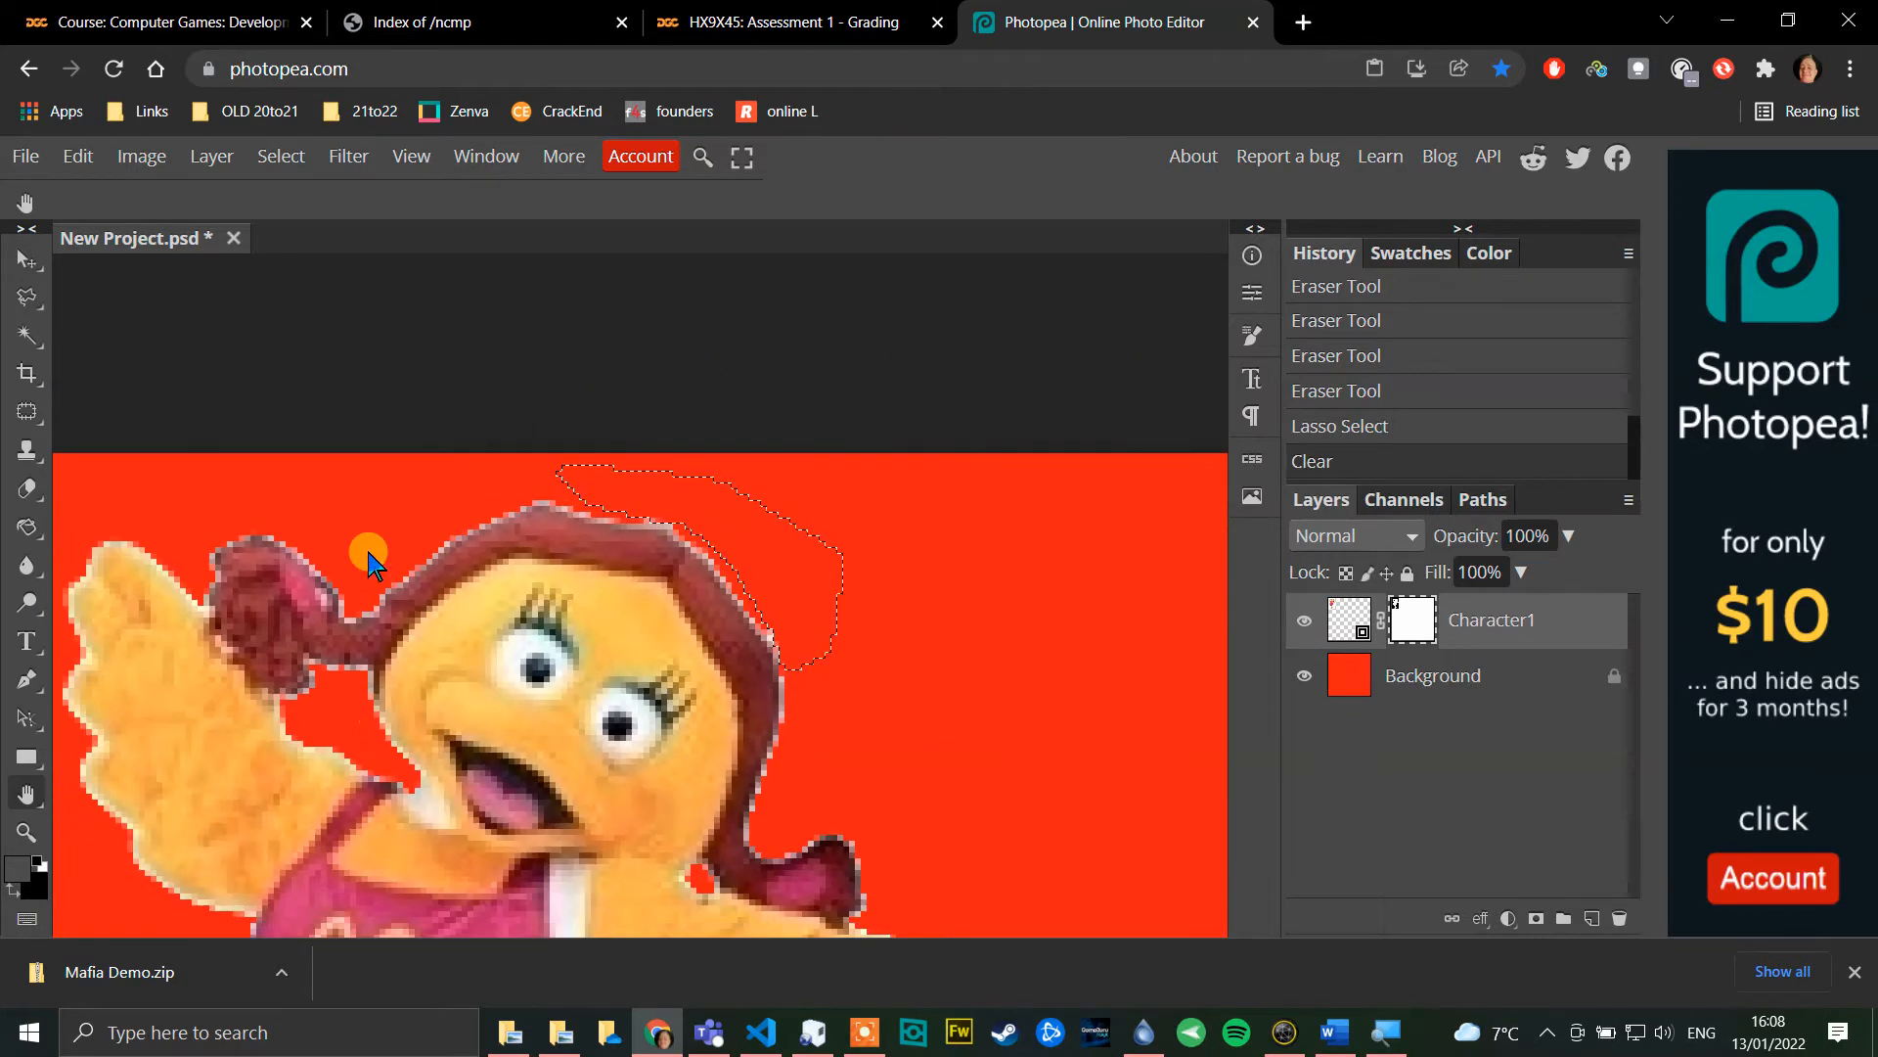
pyautogui.scroll(-3, 947, 724)
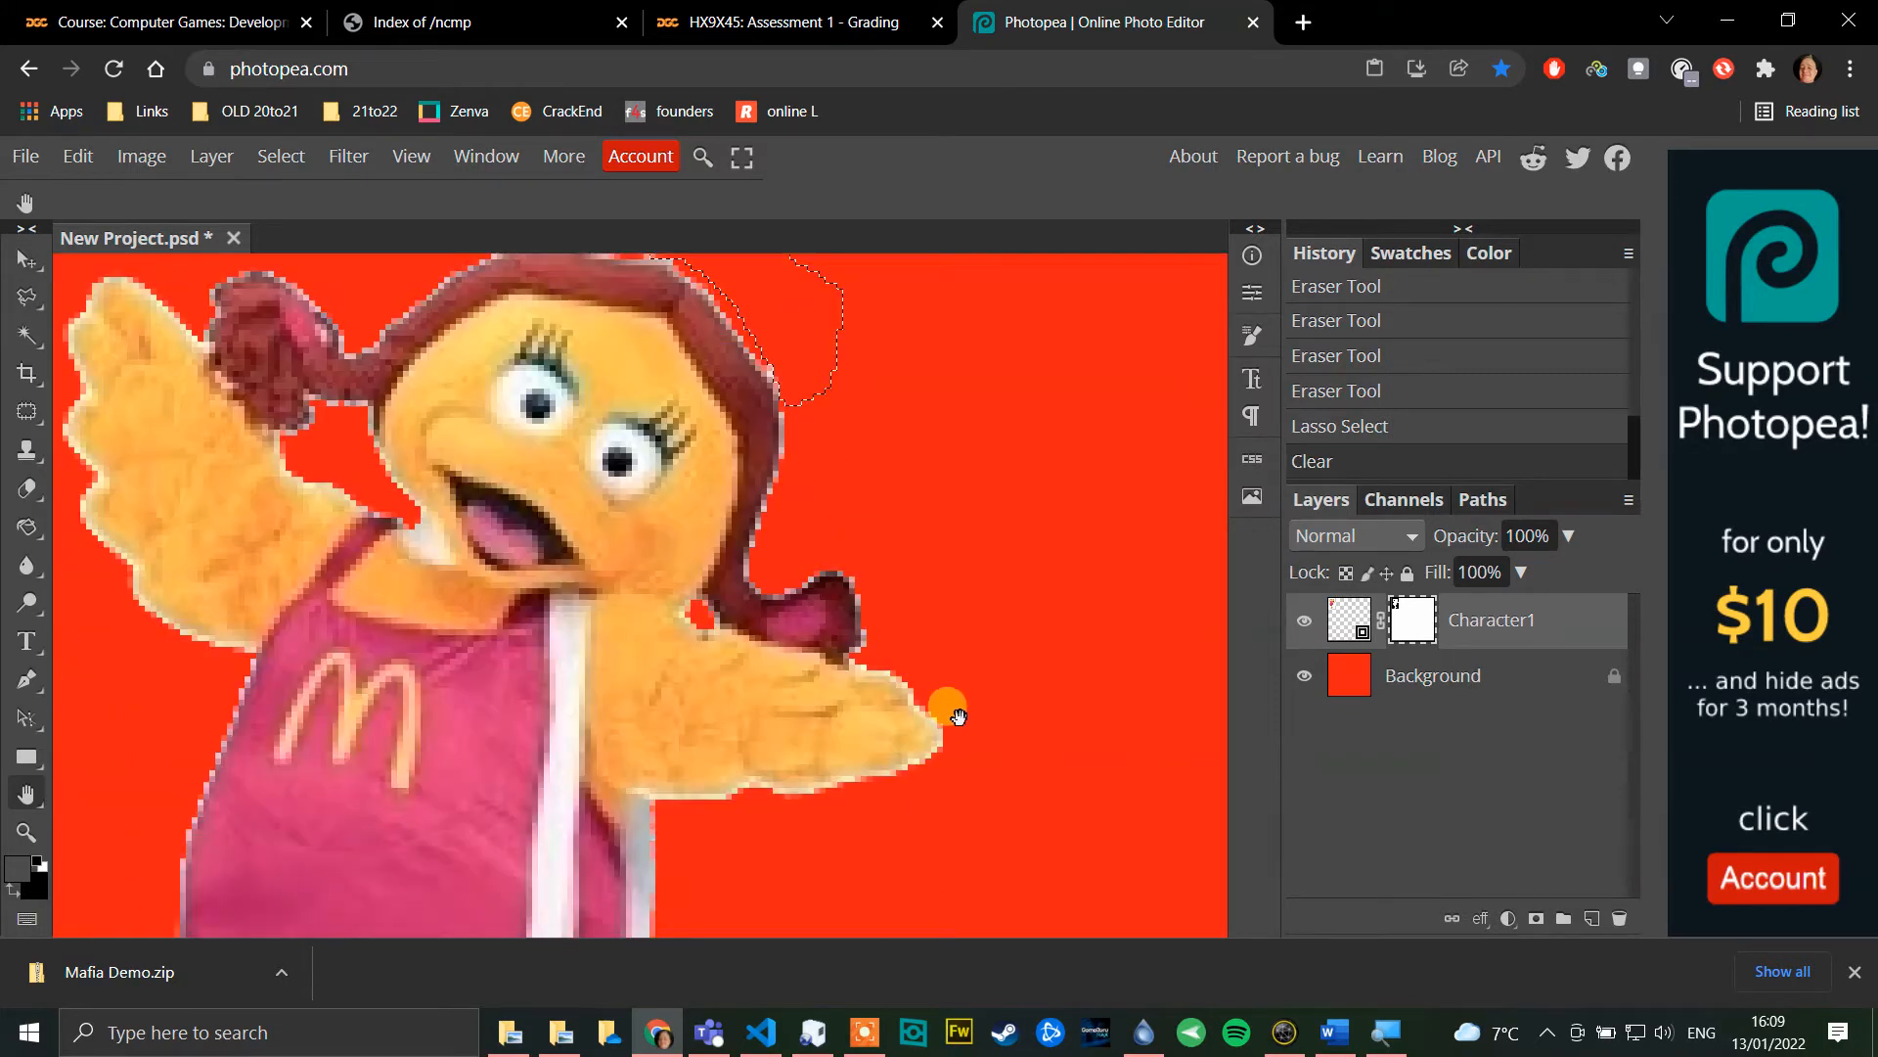
pyautogui.scroll(-4, 851, 689)
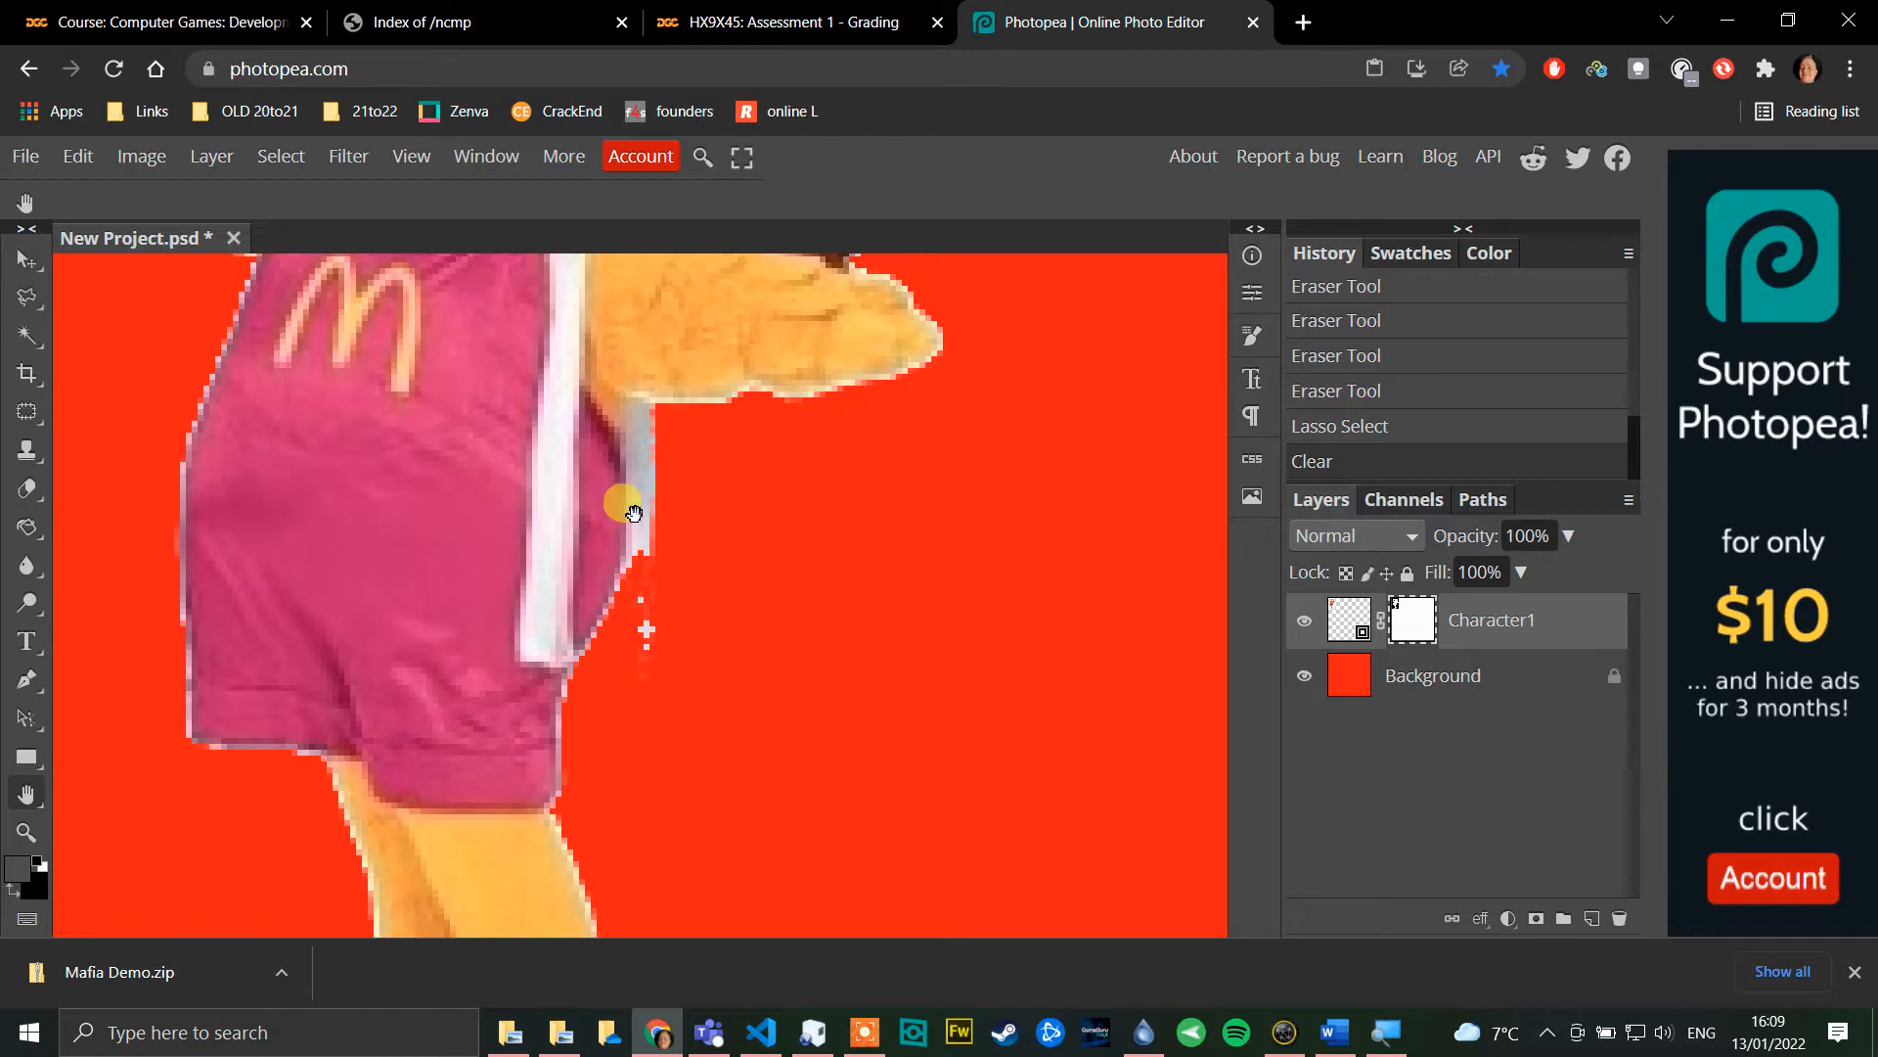
pyautogui.scroll(3, 636, 518)
pyautogui.scroll(-1, 537, 884)
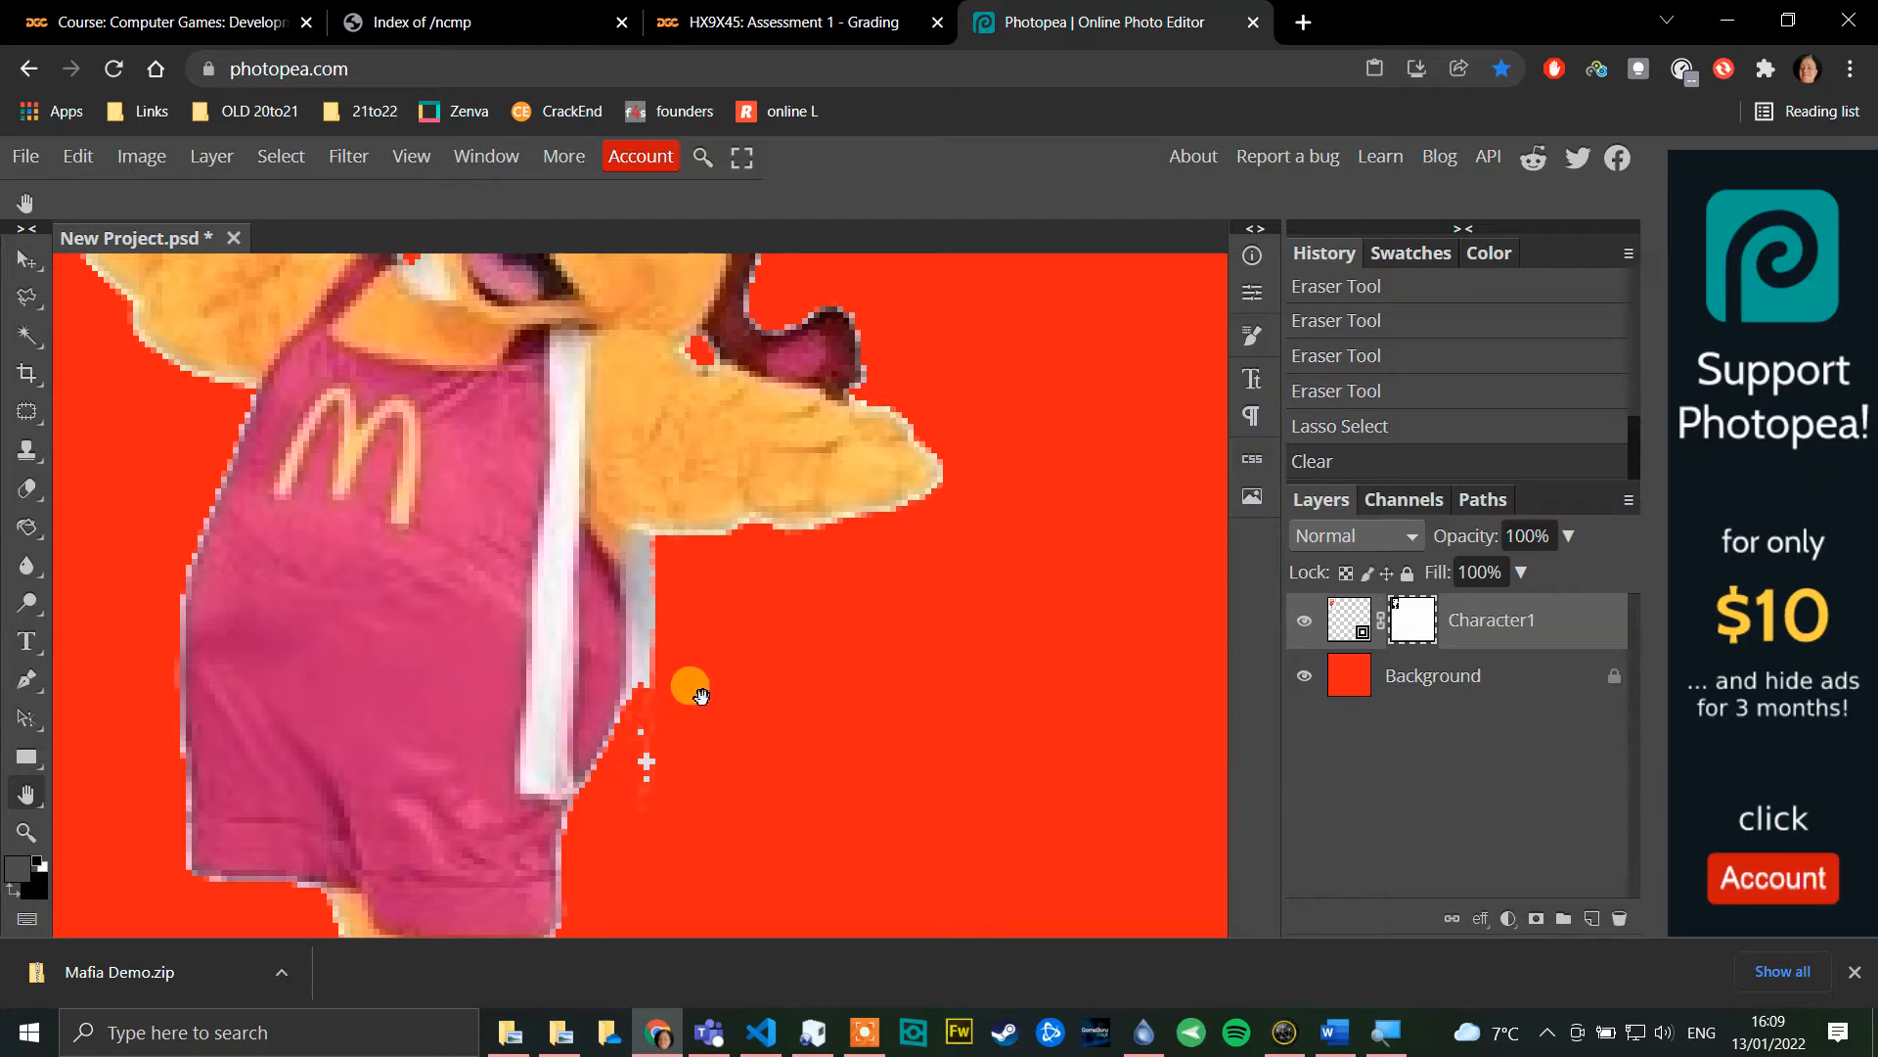
pyautogui.scroll(1, 708, 693)
pyautogui.scroll(-2, 708, 693)
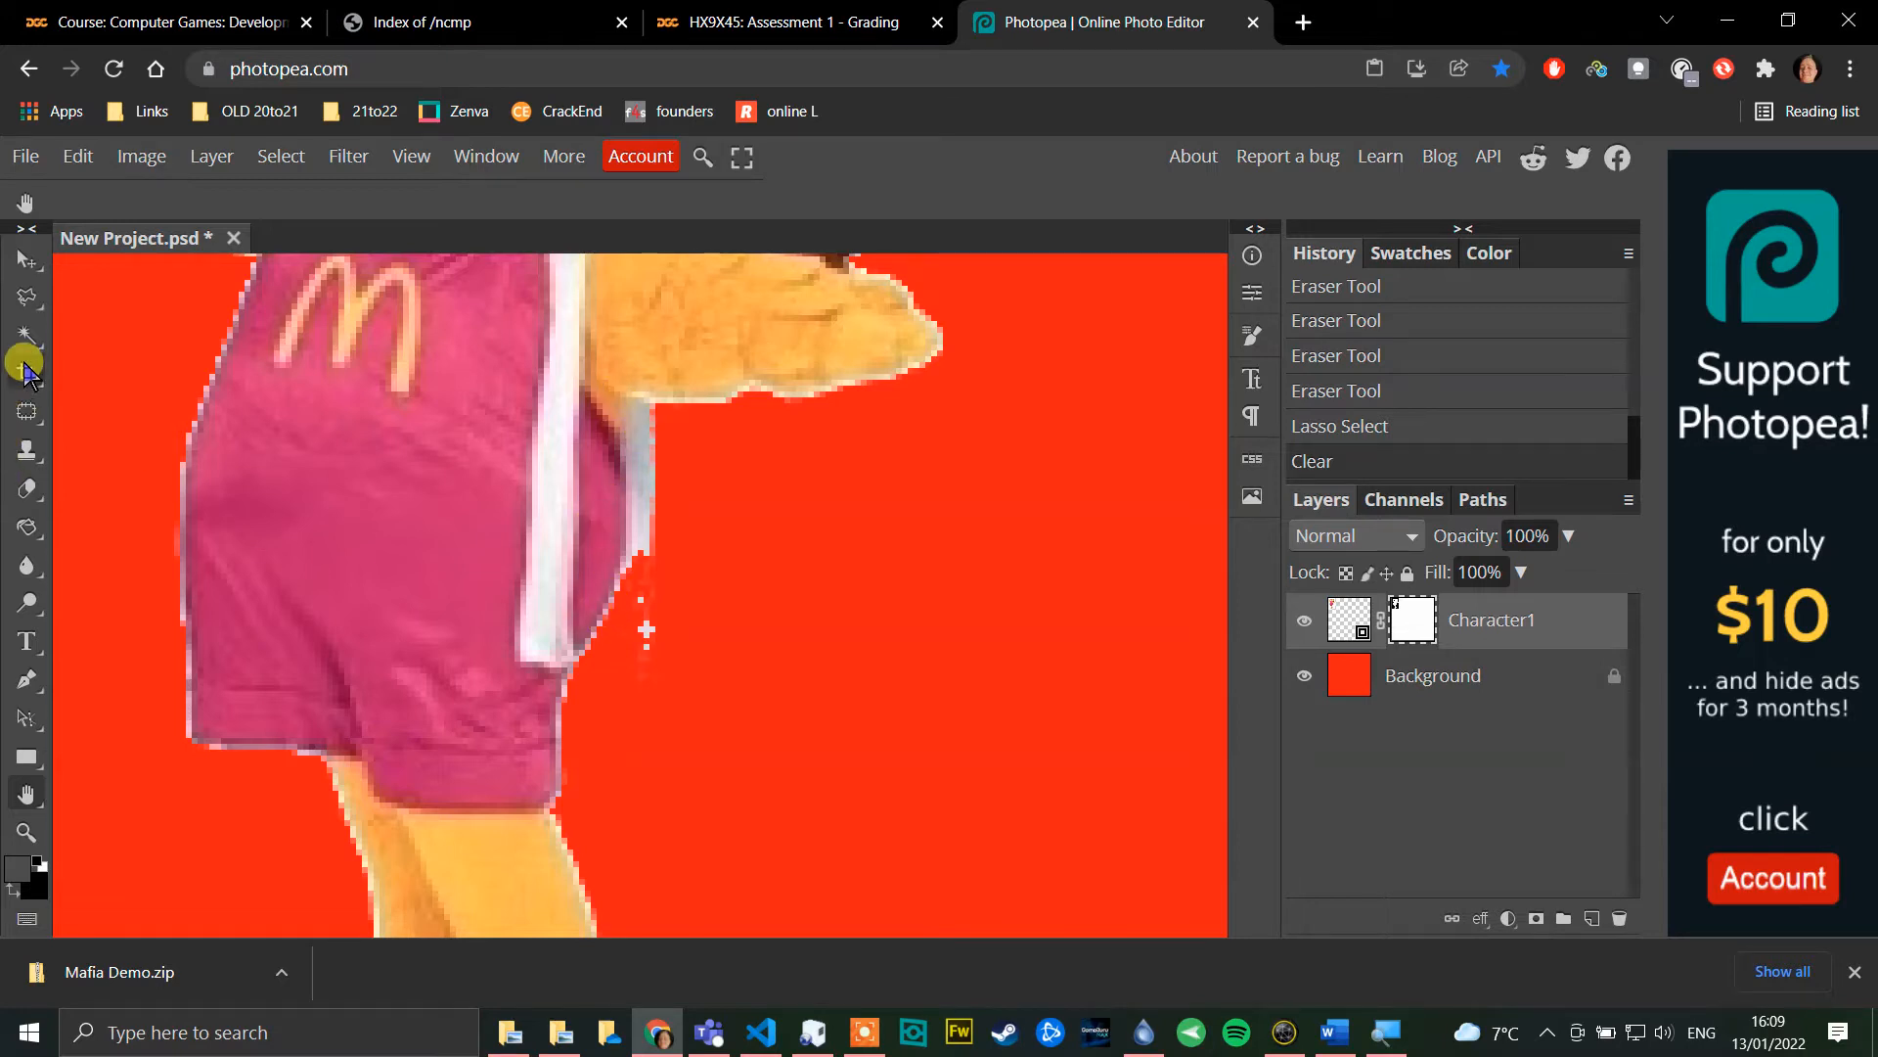
pyautogui.click(26, 296)
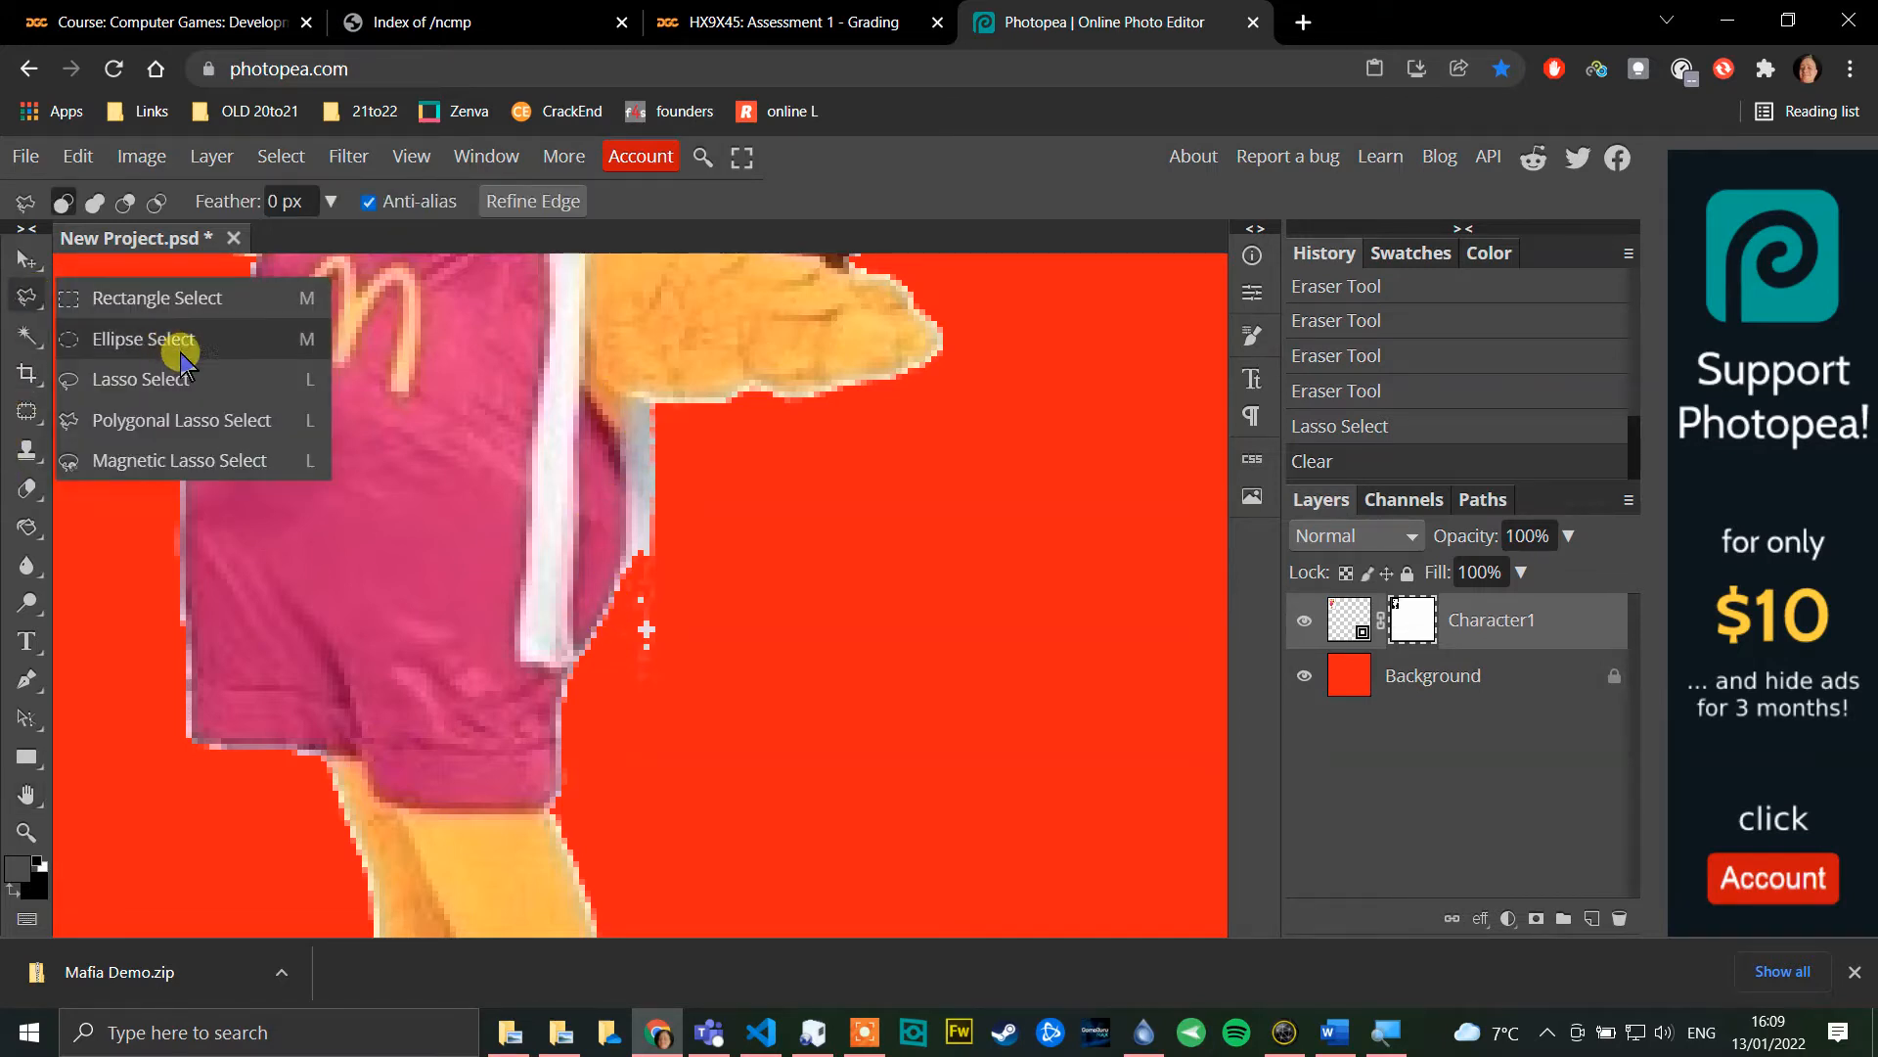
pyautogui.click(244, 419)
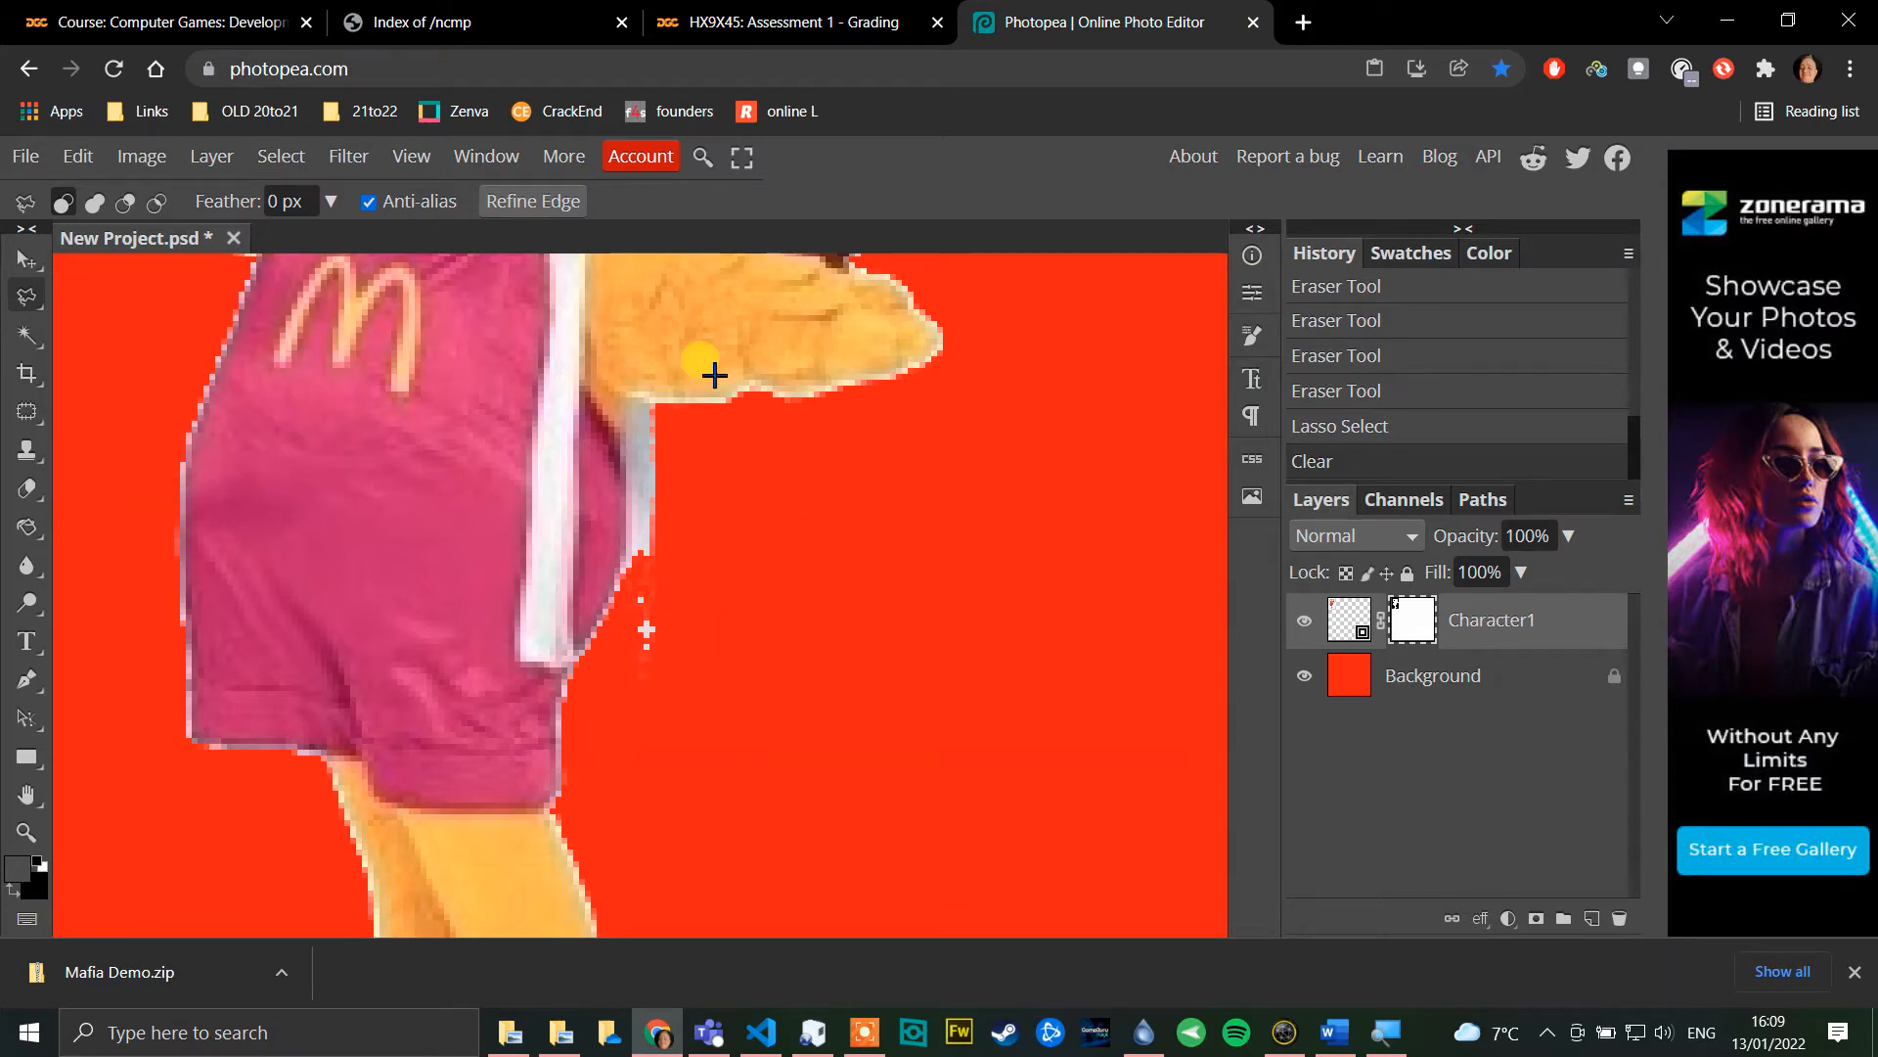
pyautogui.scroll(5, 702, 443)
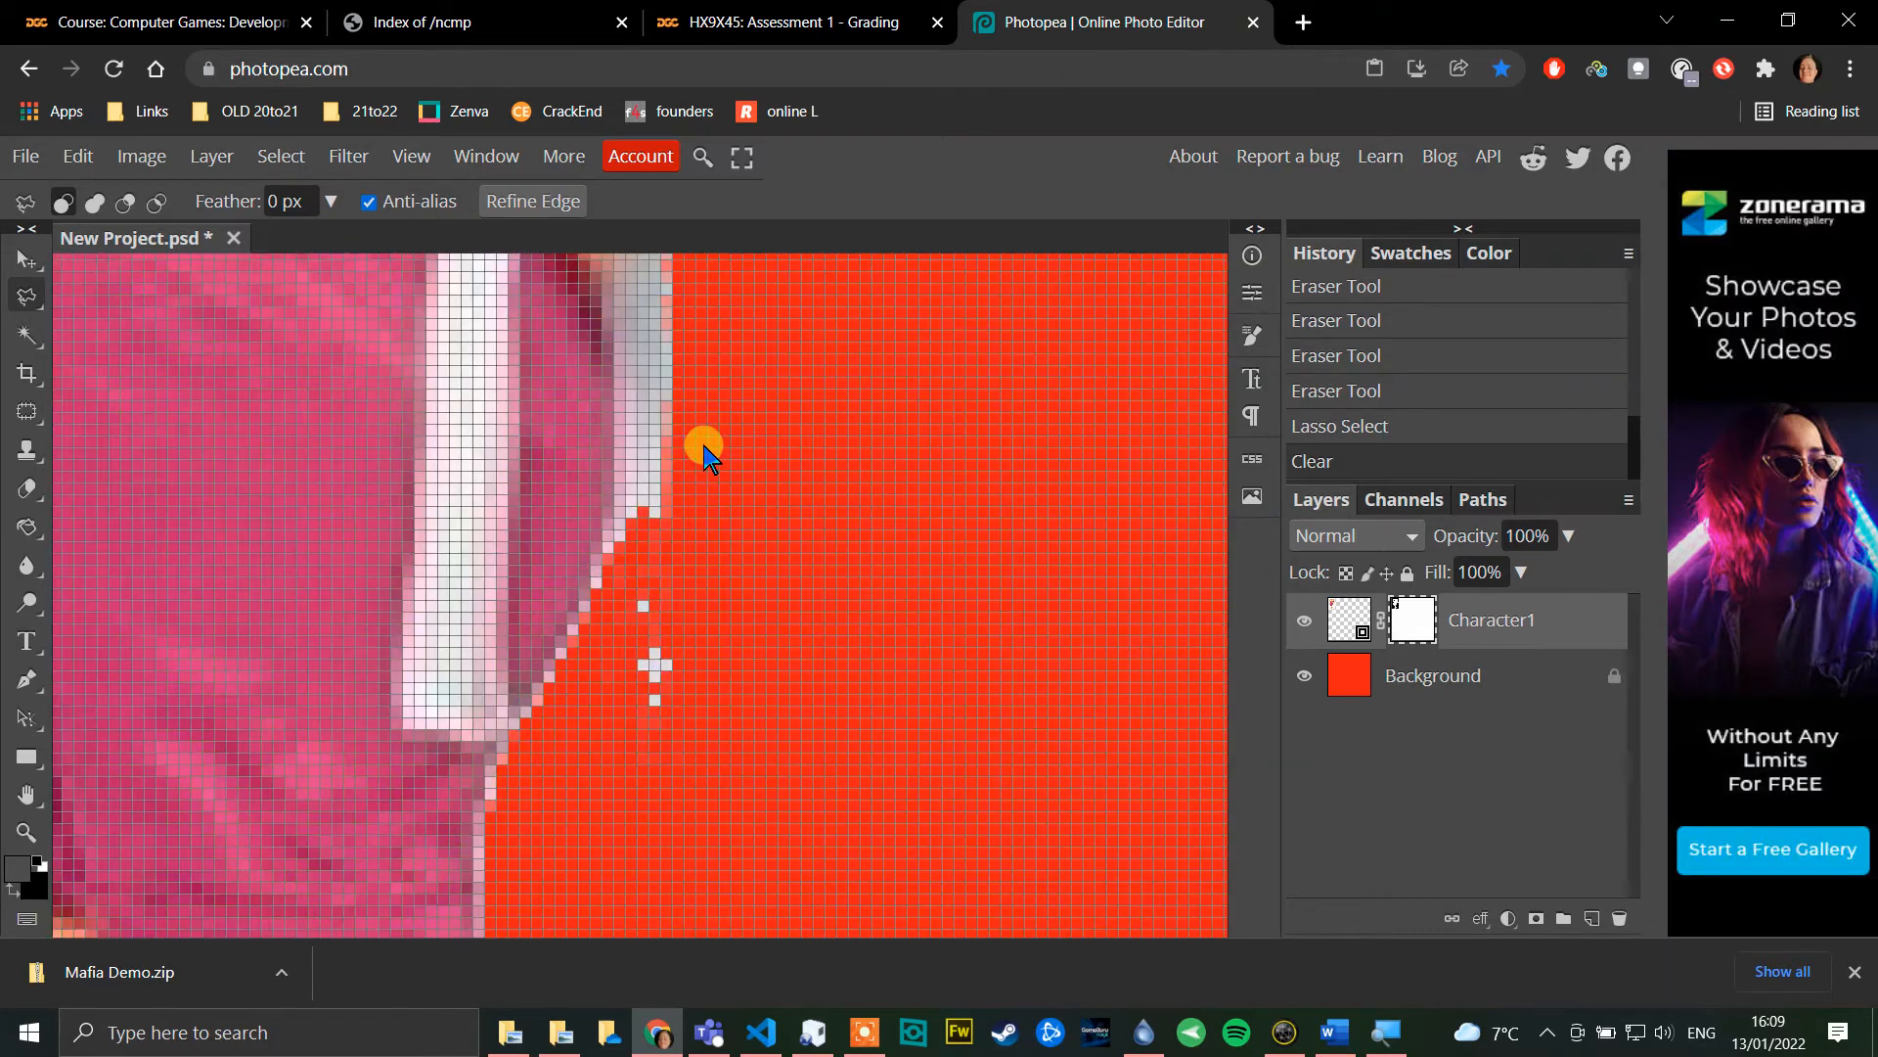
pyautogui.click(30, 793)
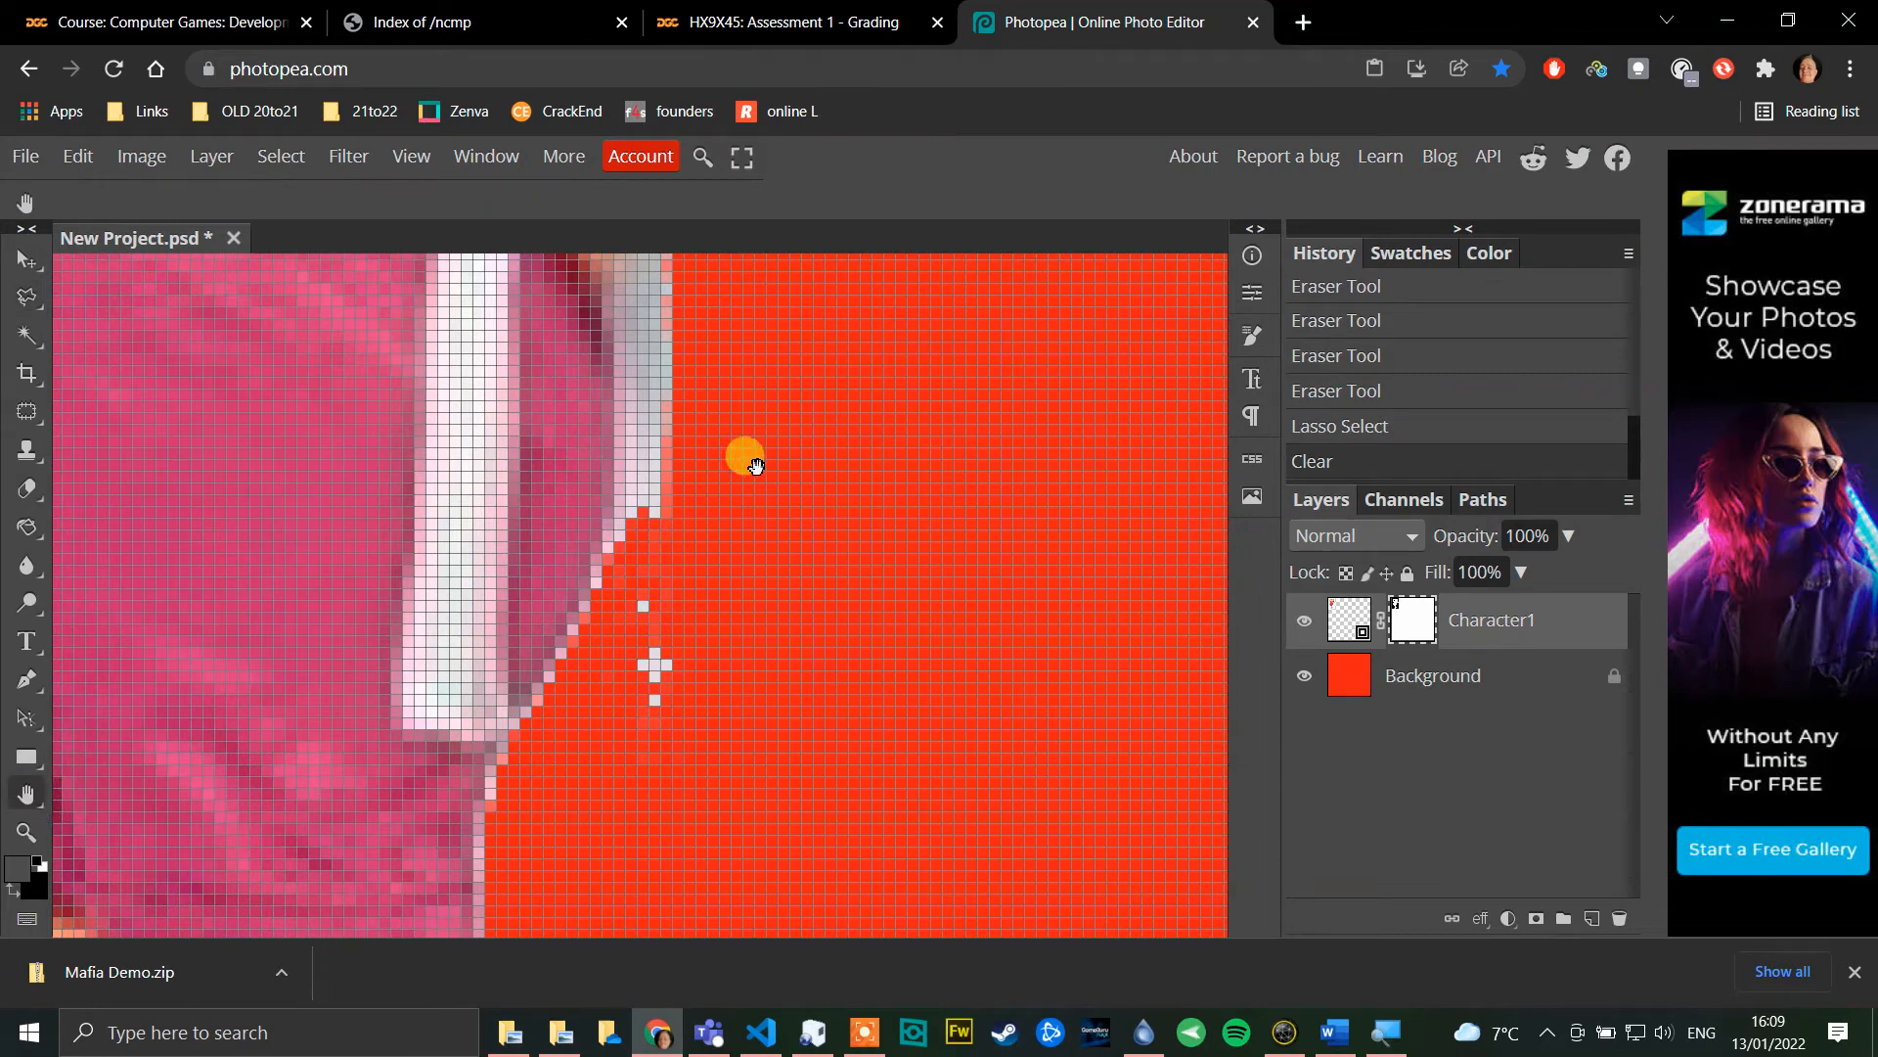
pyautogui.scroll(3, 838, 574)
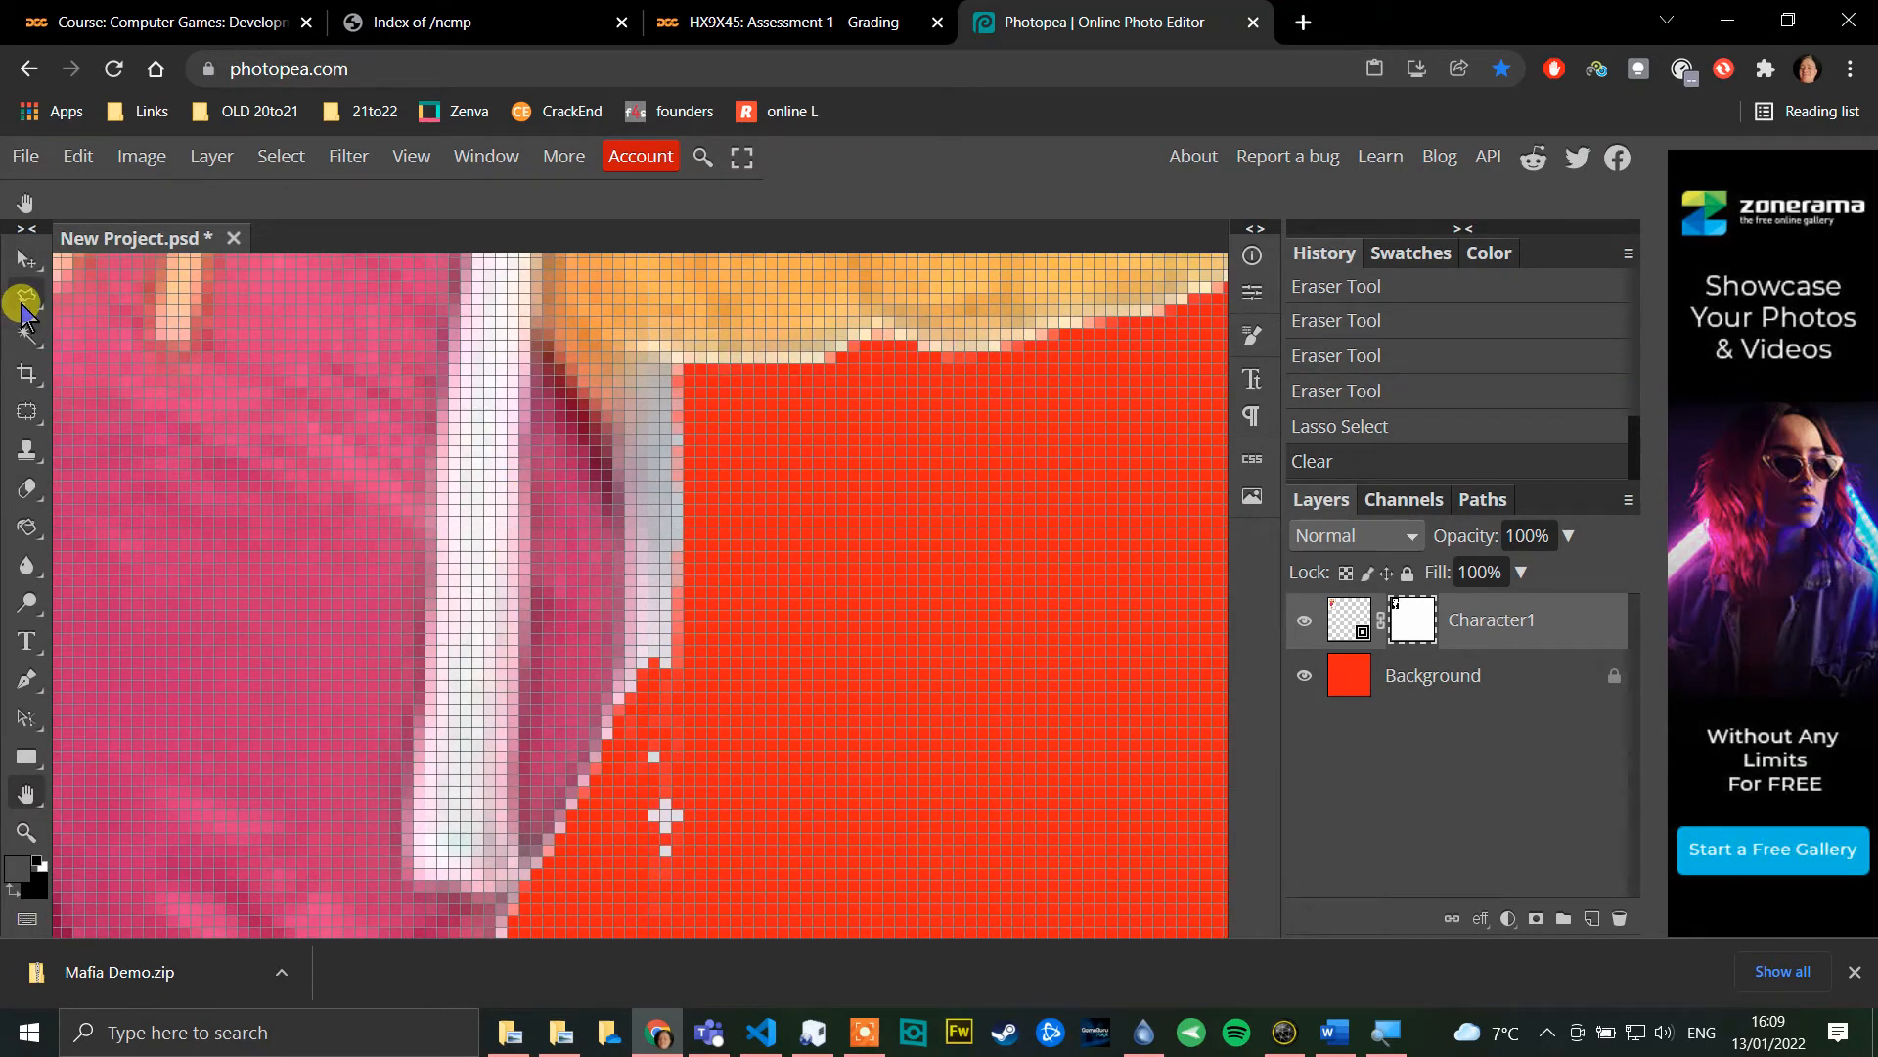
pyautogui.click(26, 297)
pyautogui.moveTo(629, 885)
pyautogui.mouseDown()
pyautogui.moveTo(805, 823)
pyautogui.moveTo(812, 709)
pyautogui.moveTo(758, 420)
pyautogui.moveTo(704, 364)
pyautogui.moveTo(622, 360)
pyautogui.moveTo(631, 644)
pyautogui.moveTo(580, 863)
pyautogui.mouseUp()
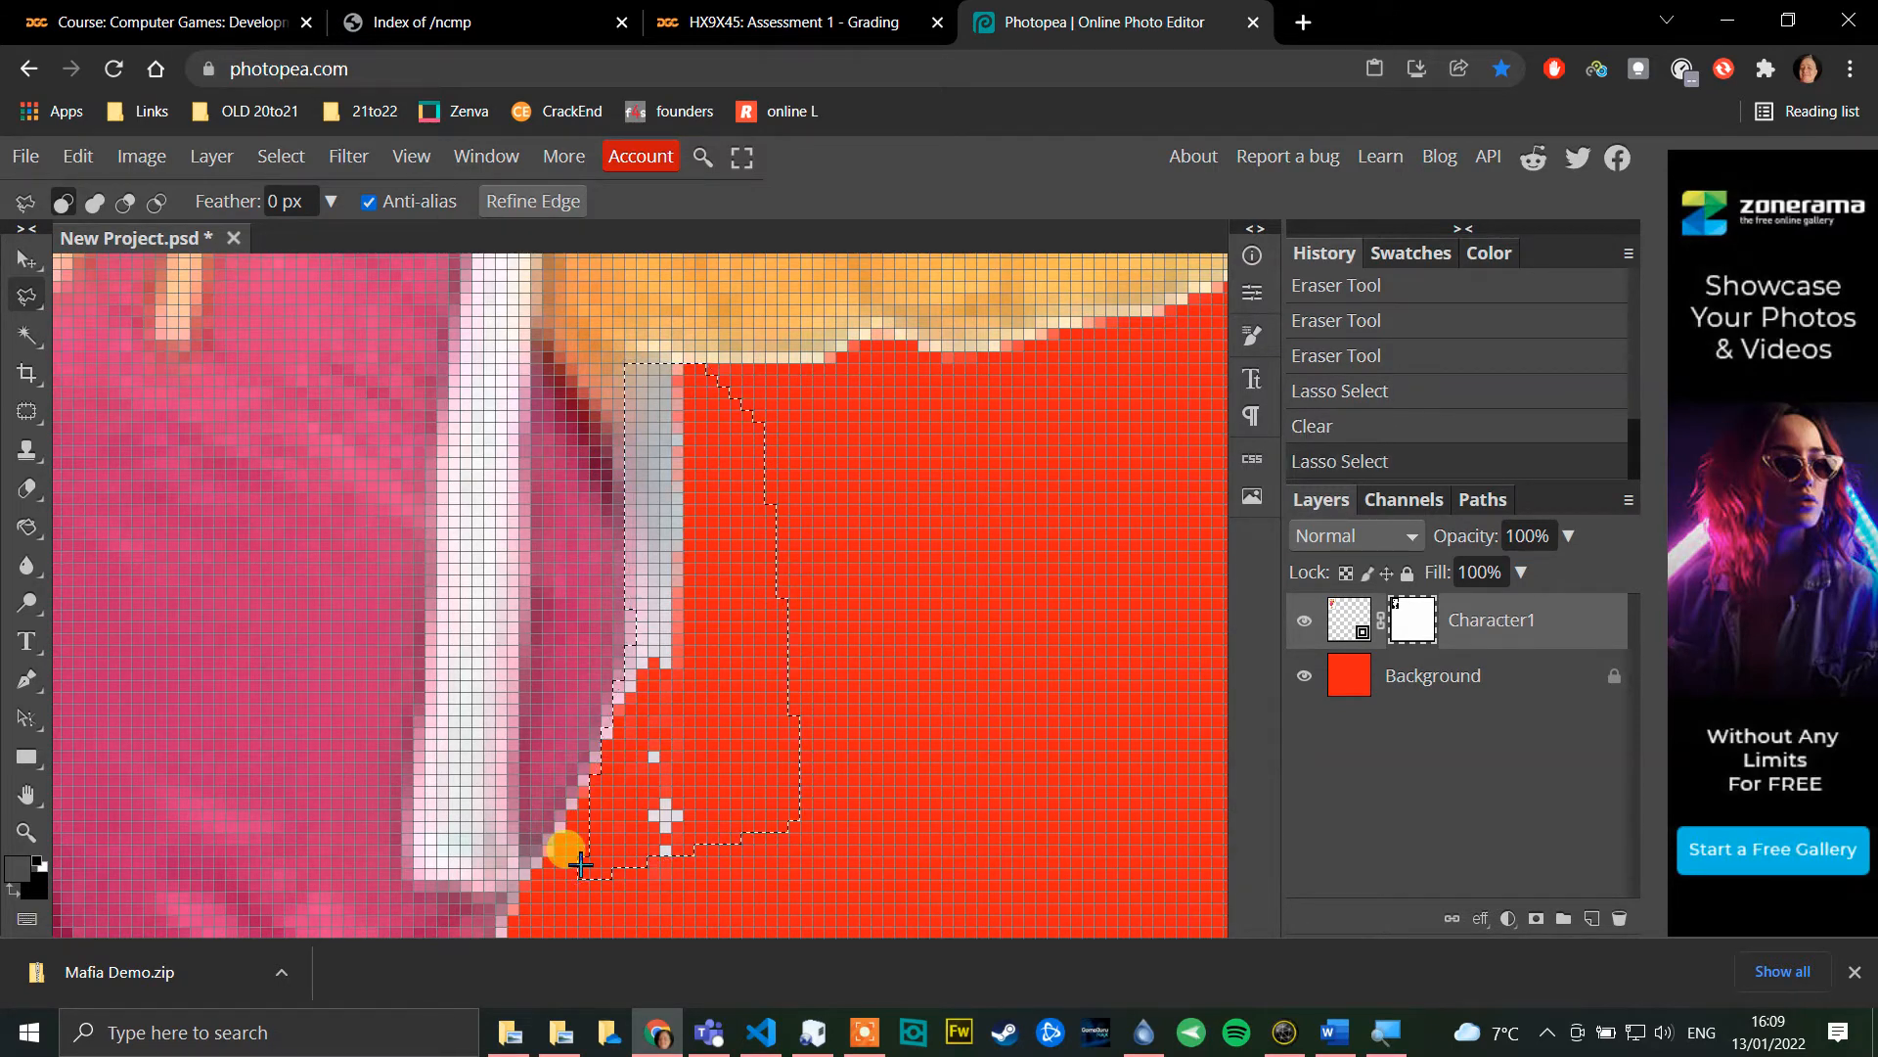
pyautogui.press('Delete')
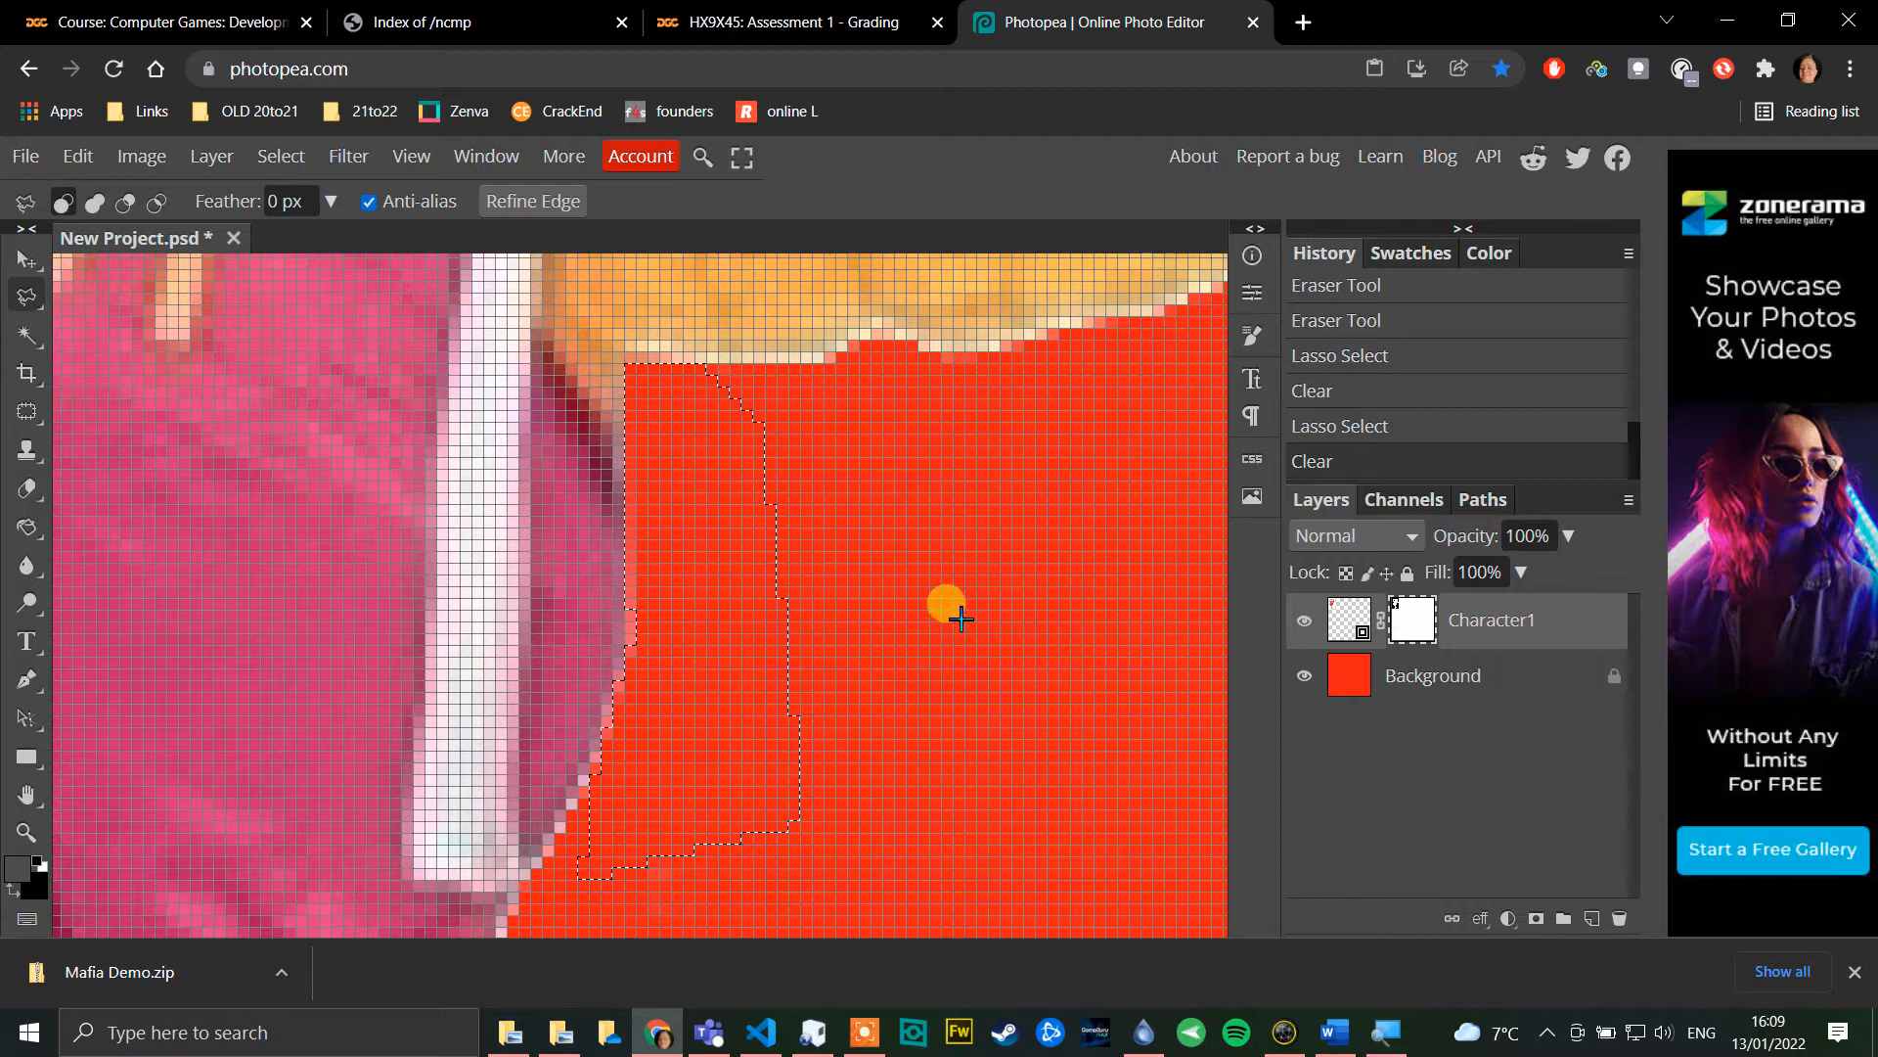
pyautogui.click(18, 256)
pyautogui.hscroll(5, 507, 587)
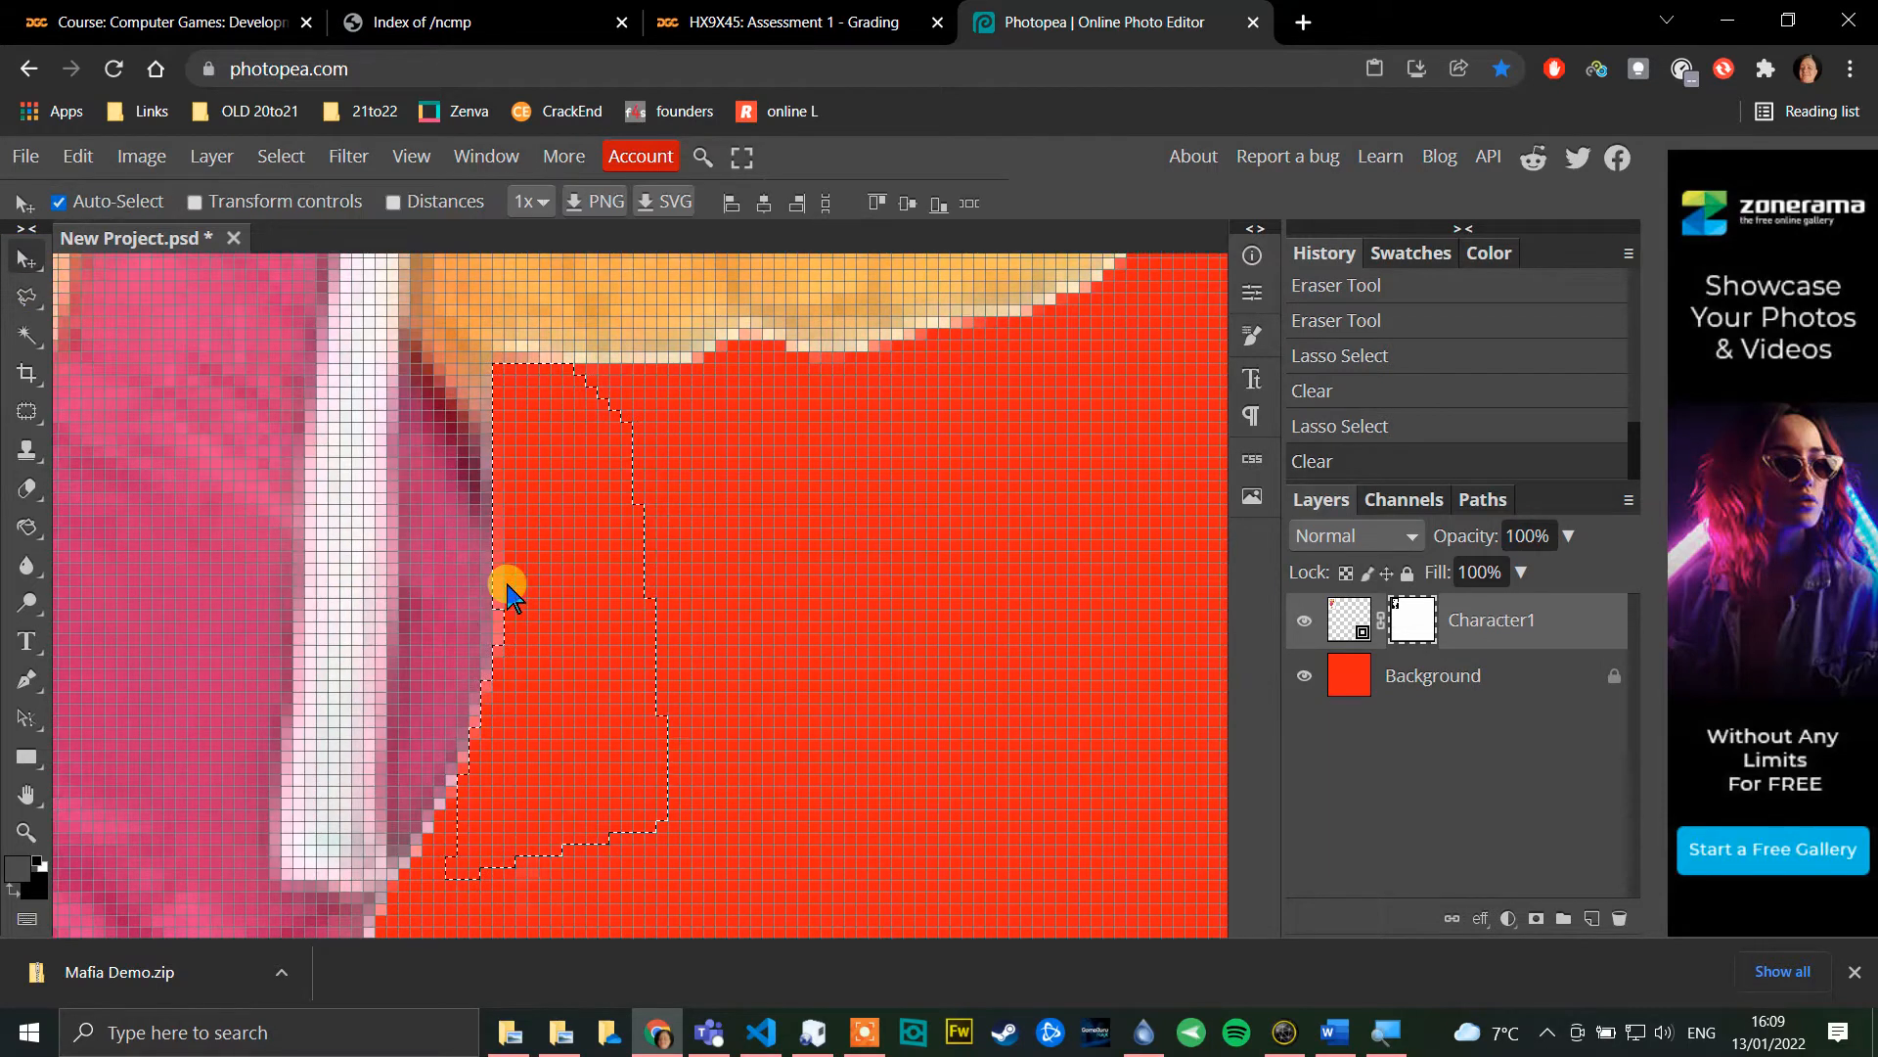
pyautogui.hscroll(-2, 489, 590)
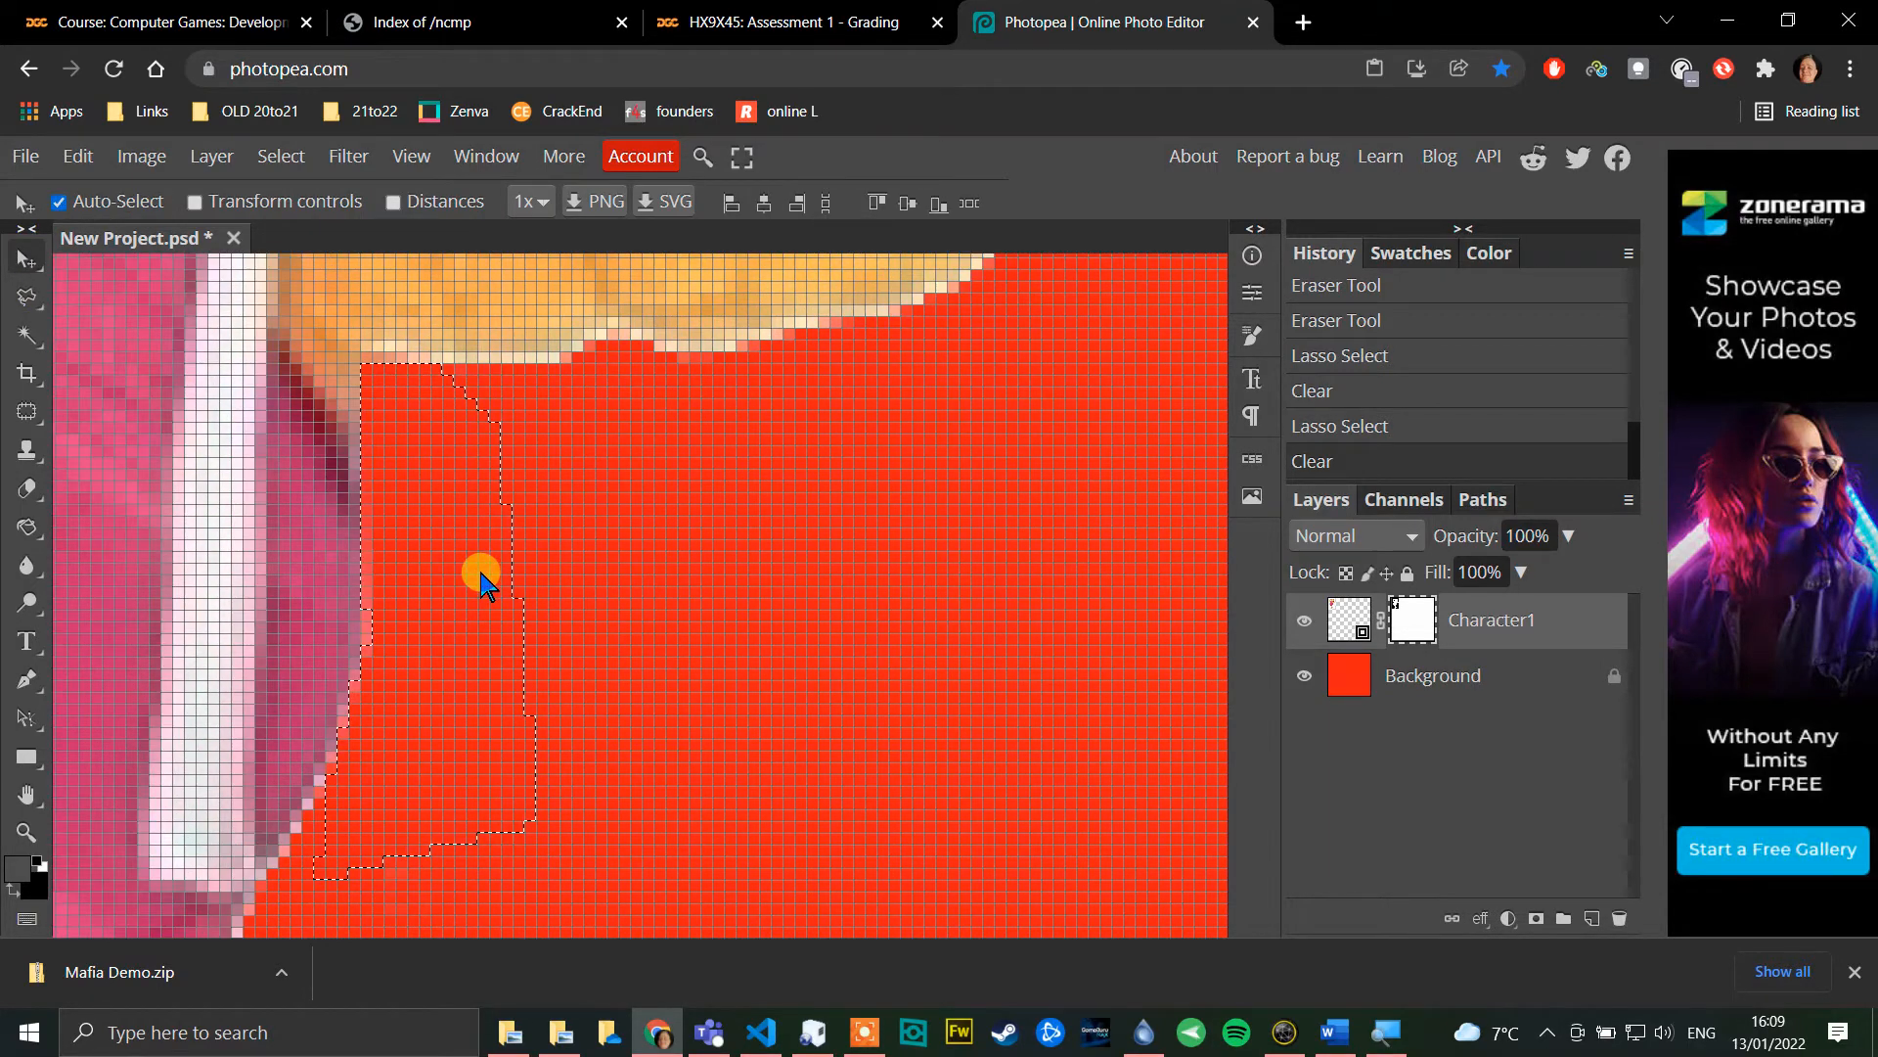
pyautogui.scroll(-8, 481, 584)
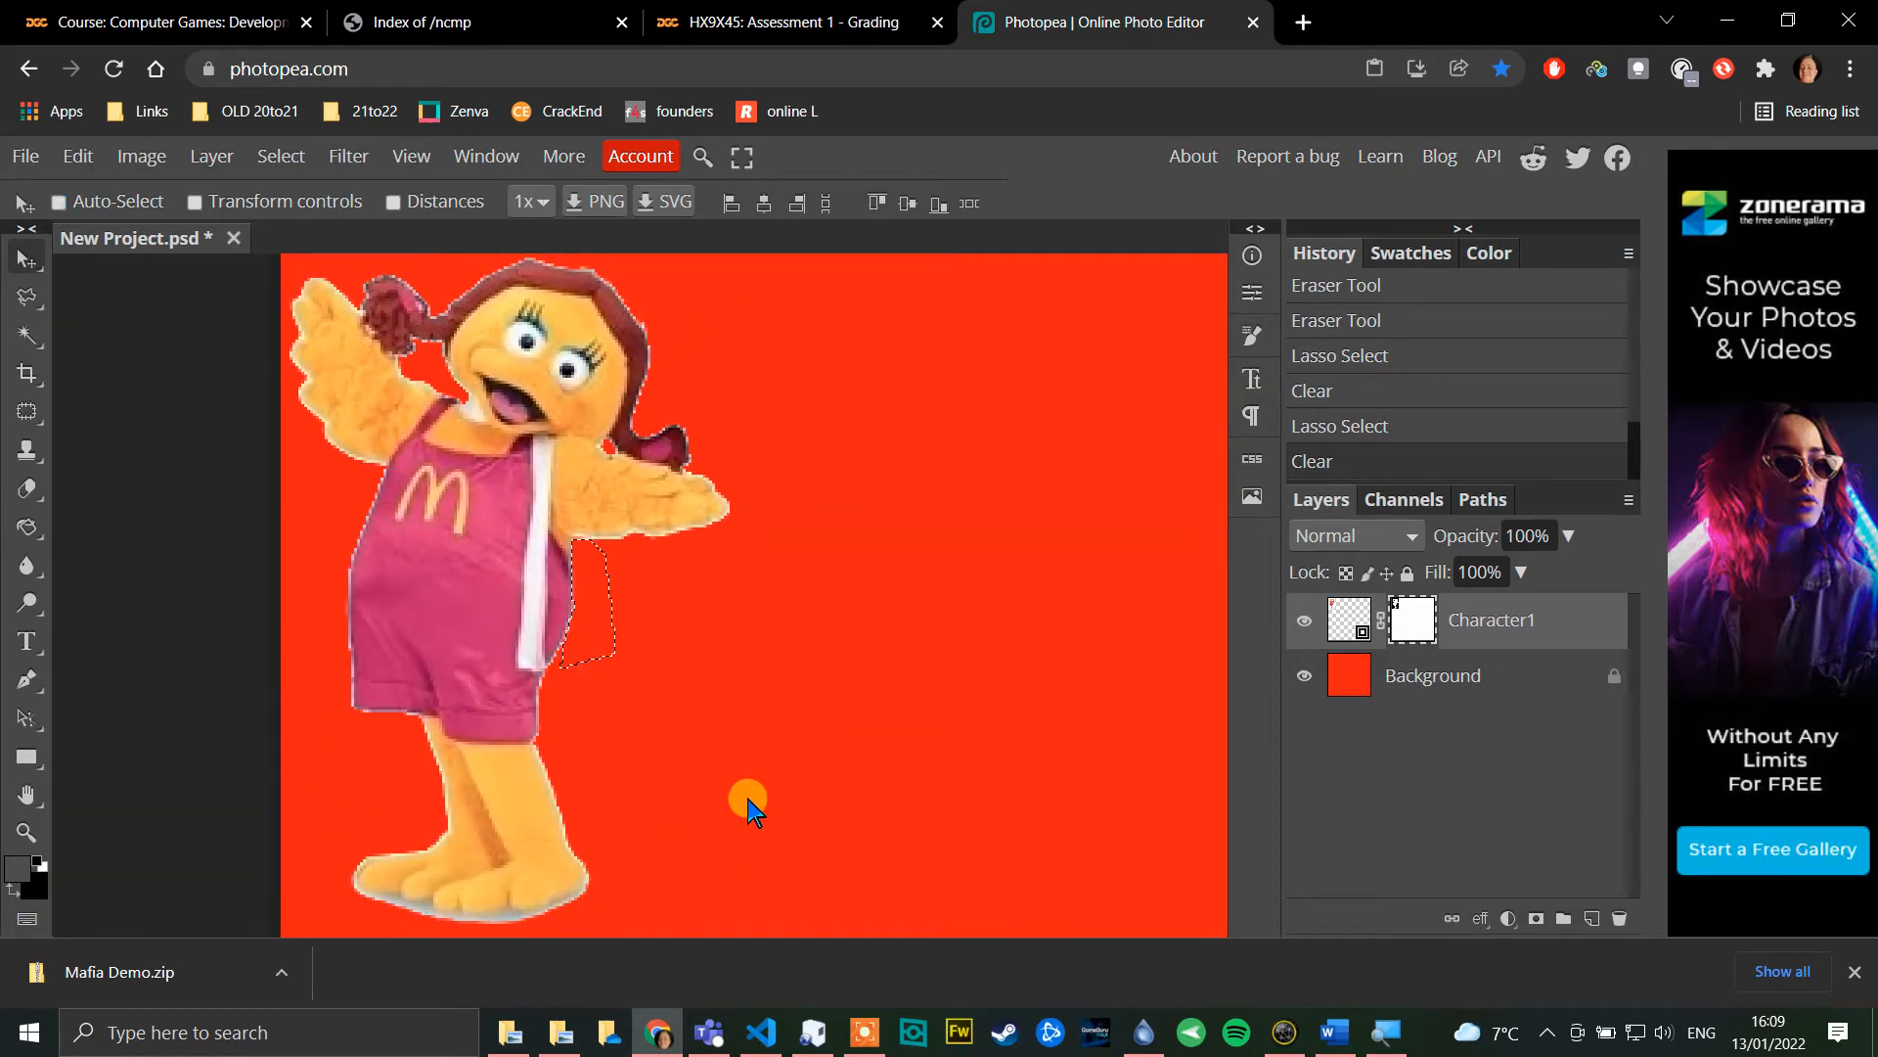
# Step: Outline the grey shadow beneath and around the character's feet with Polygonal Lasso Select and clear it on the mask
pyautogui.click(25, 795)
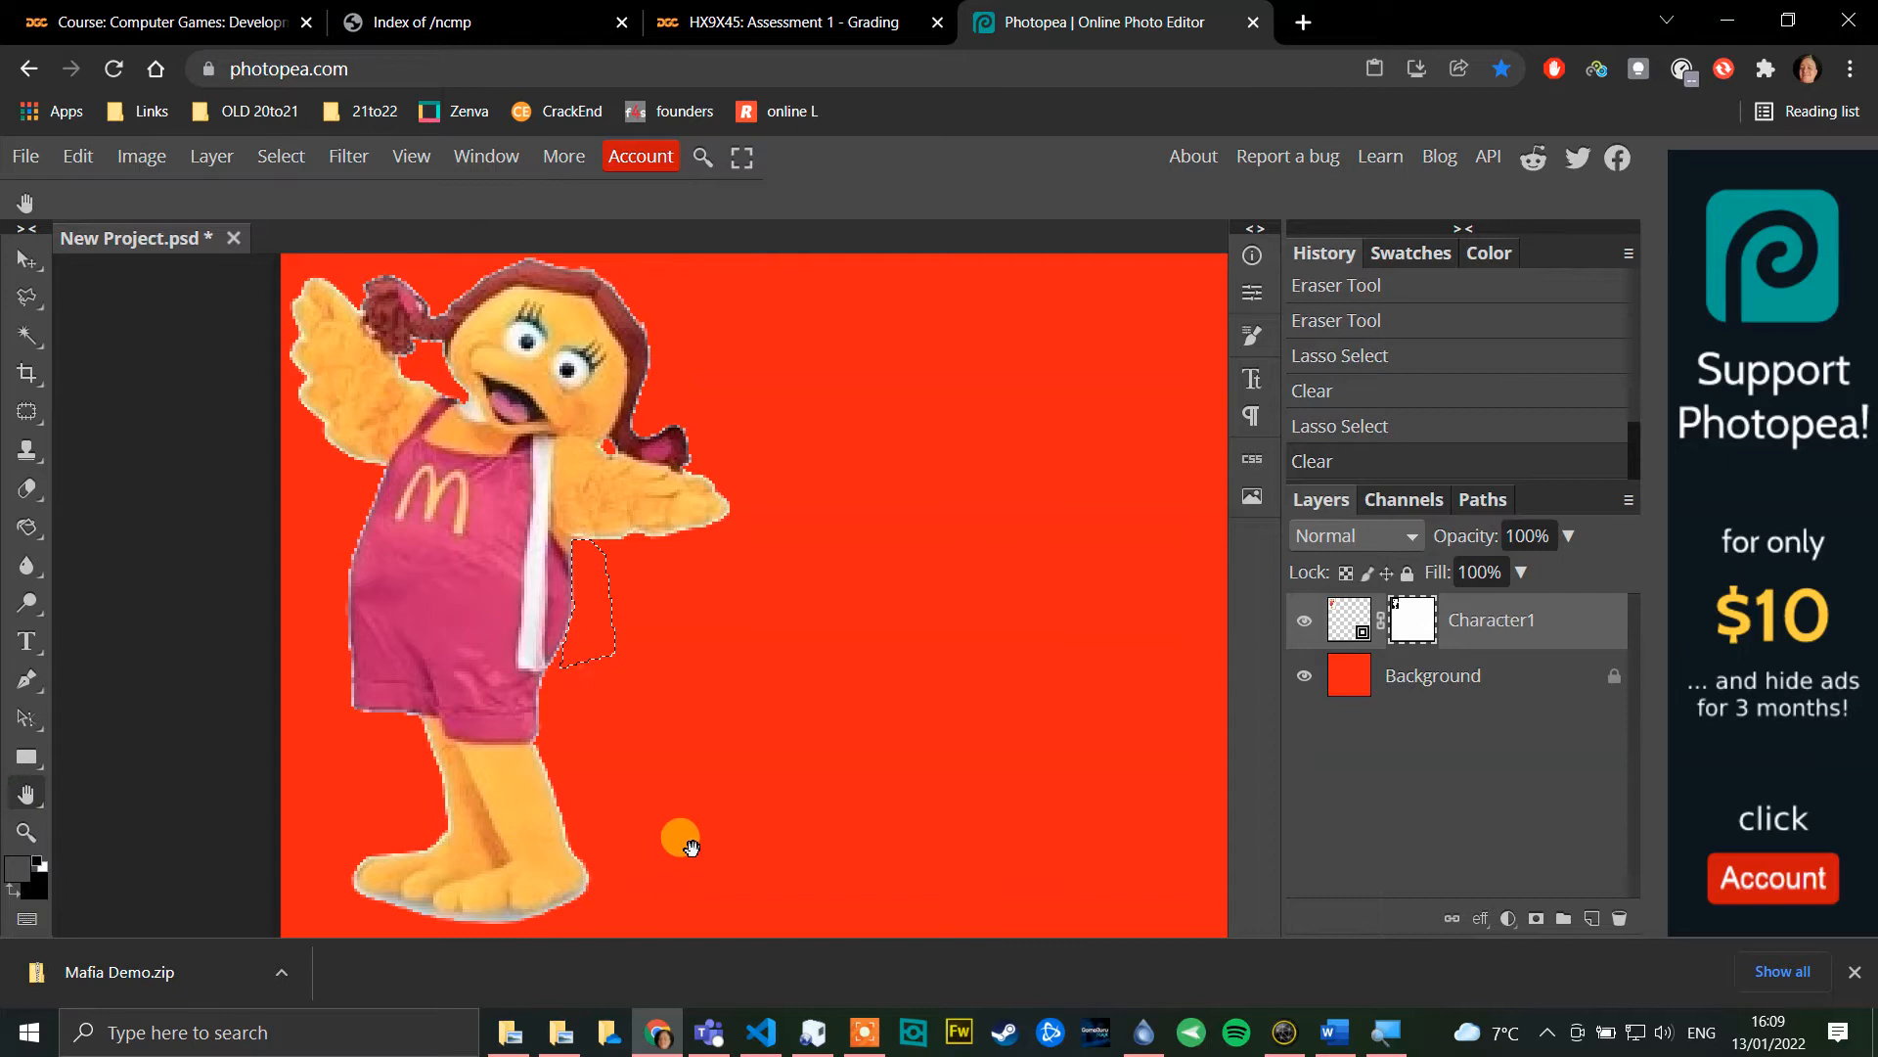
pyautogui.moveTo(688, 857); pyautogui.dragTo(671, 327)
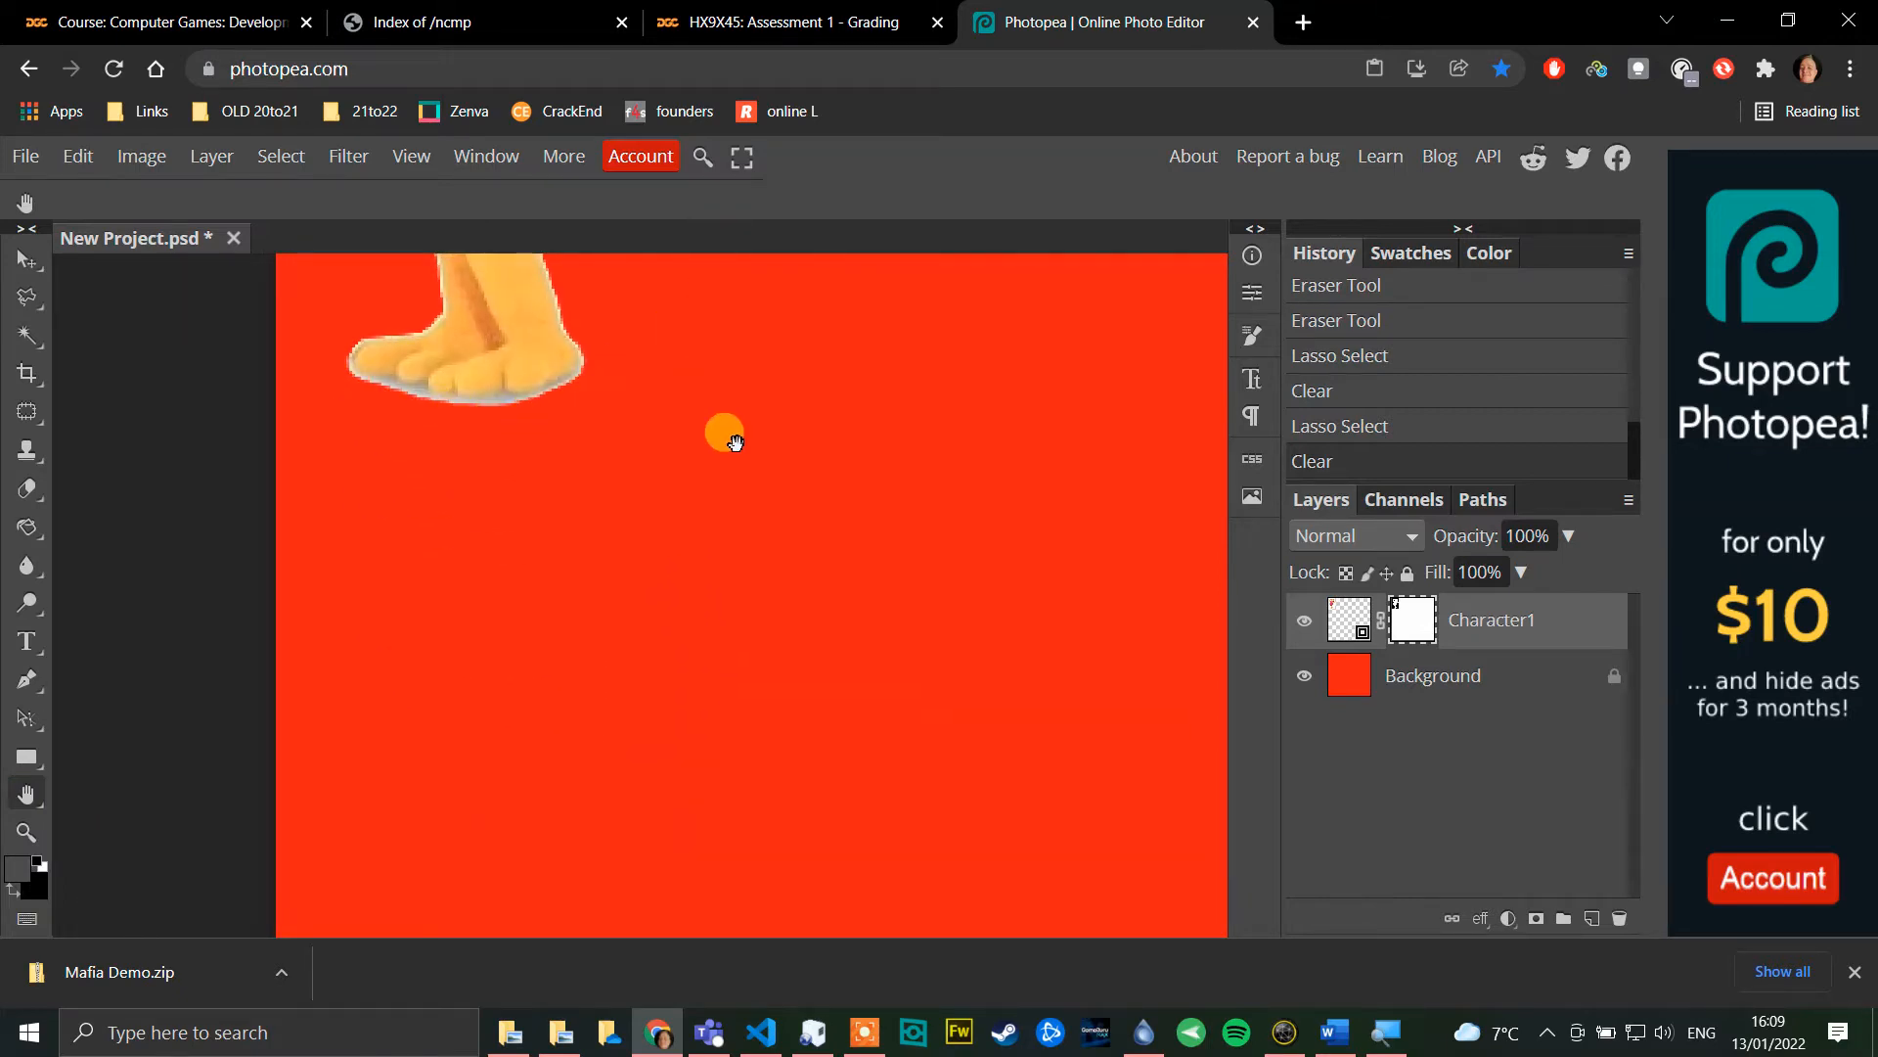
pyautogui.hotkey('ctrl', '+')
pyautogui.hotkey('ctrl', '+')
pyautogui.hotkey('ctrl', '+')
pyautogui.moveTo(196, 420); pyautogui.dragTo(530, 824)
pyautogui.hotkey('ctrl', '+')
pyautogui.hotkey('ctrl', '+')
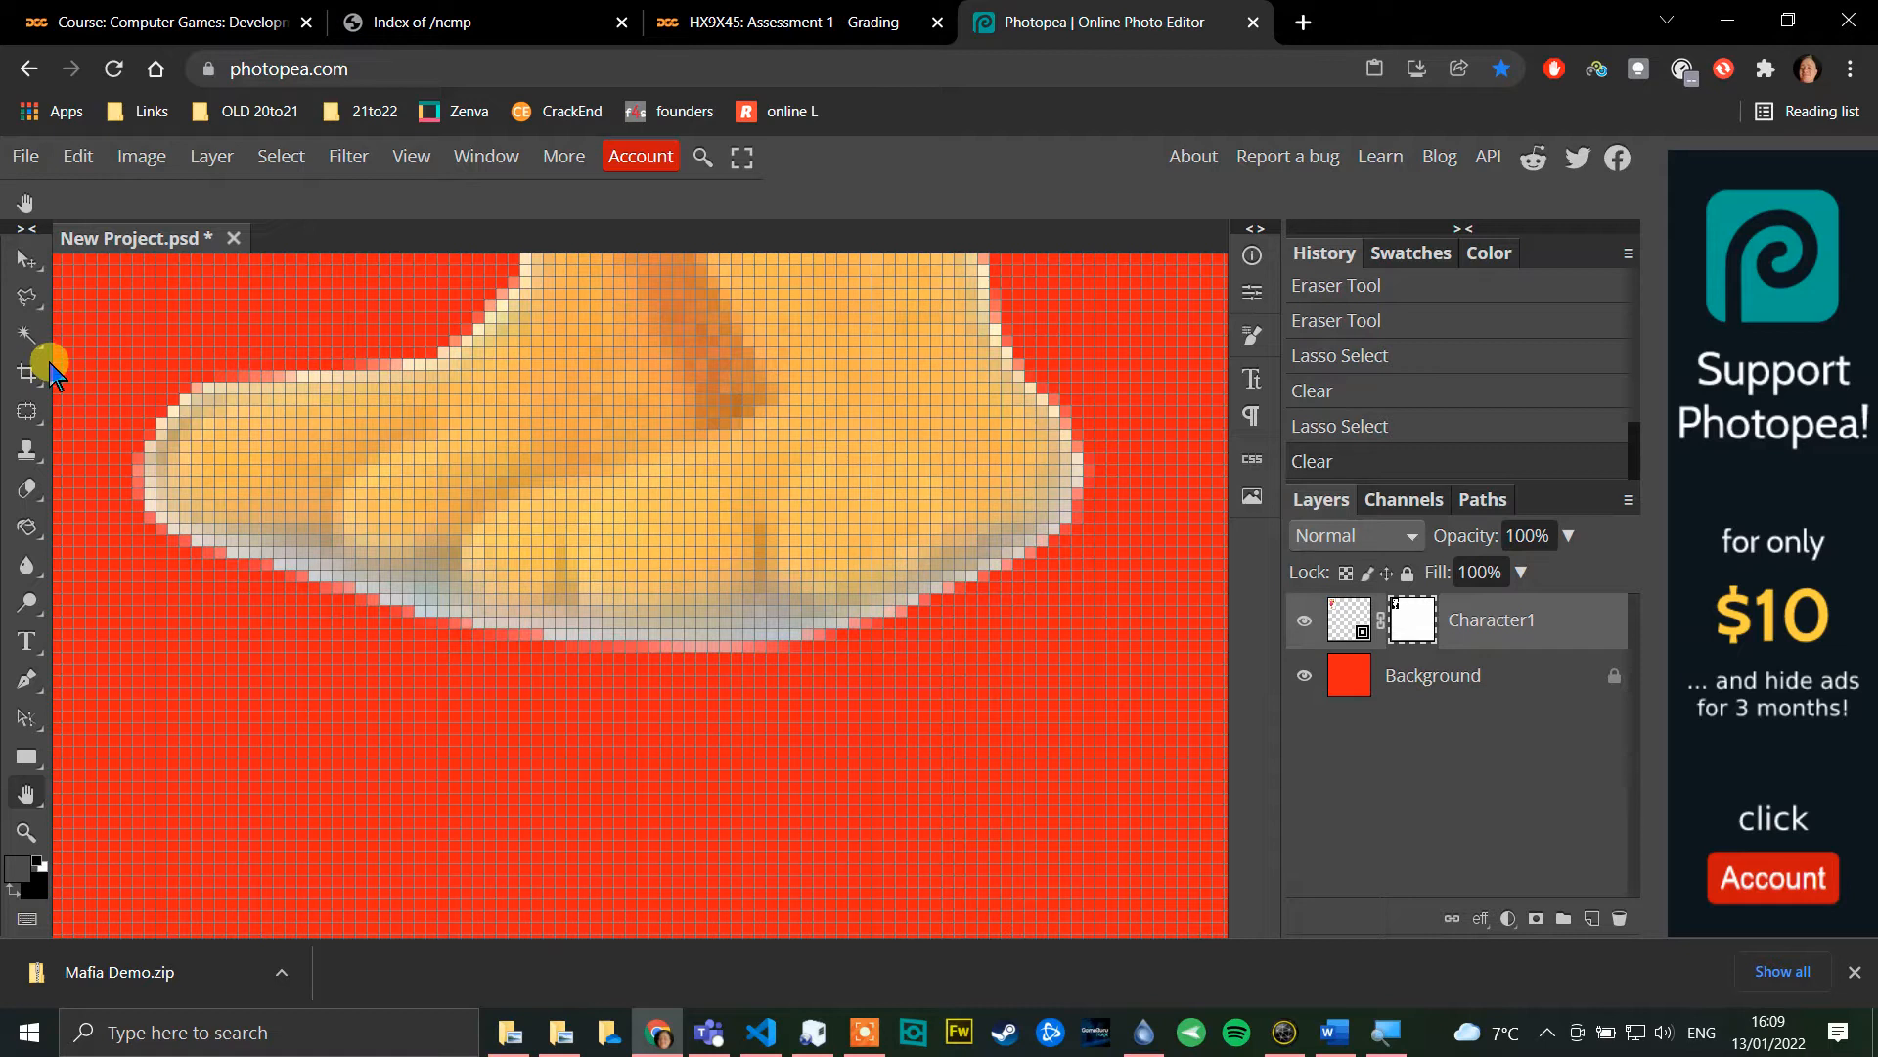
pyautogui.click(27, 297)
pyautogui.click(145, 503)
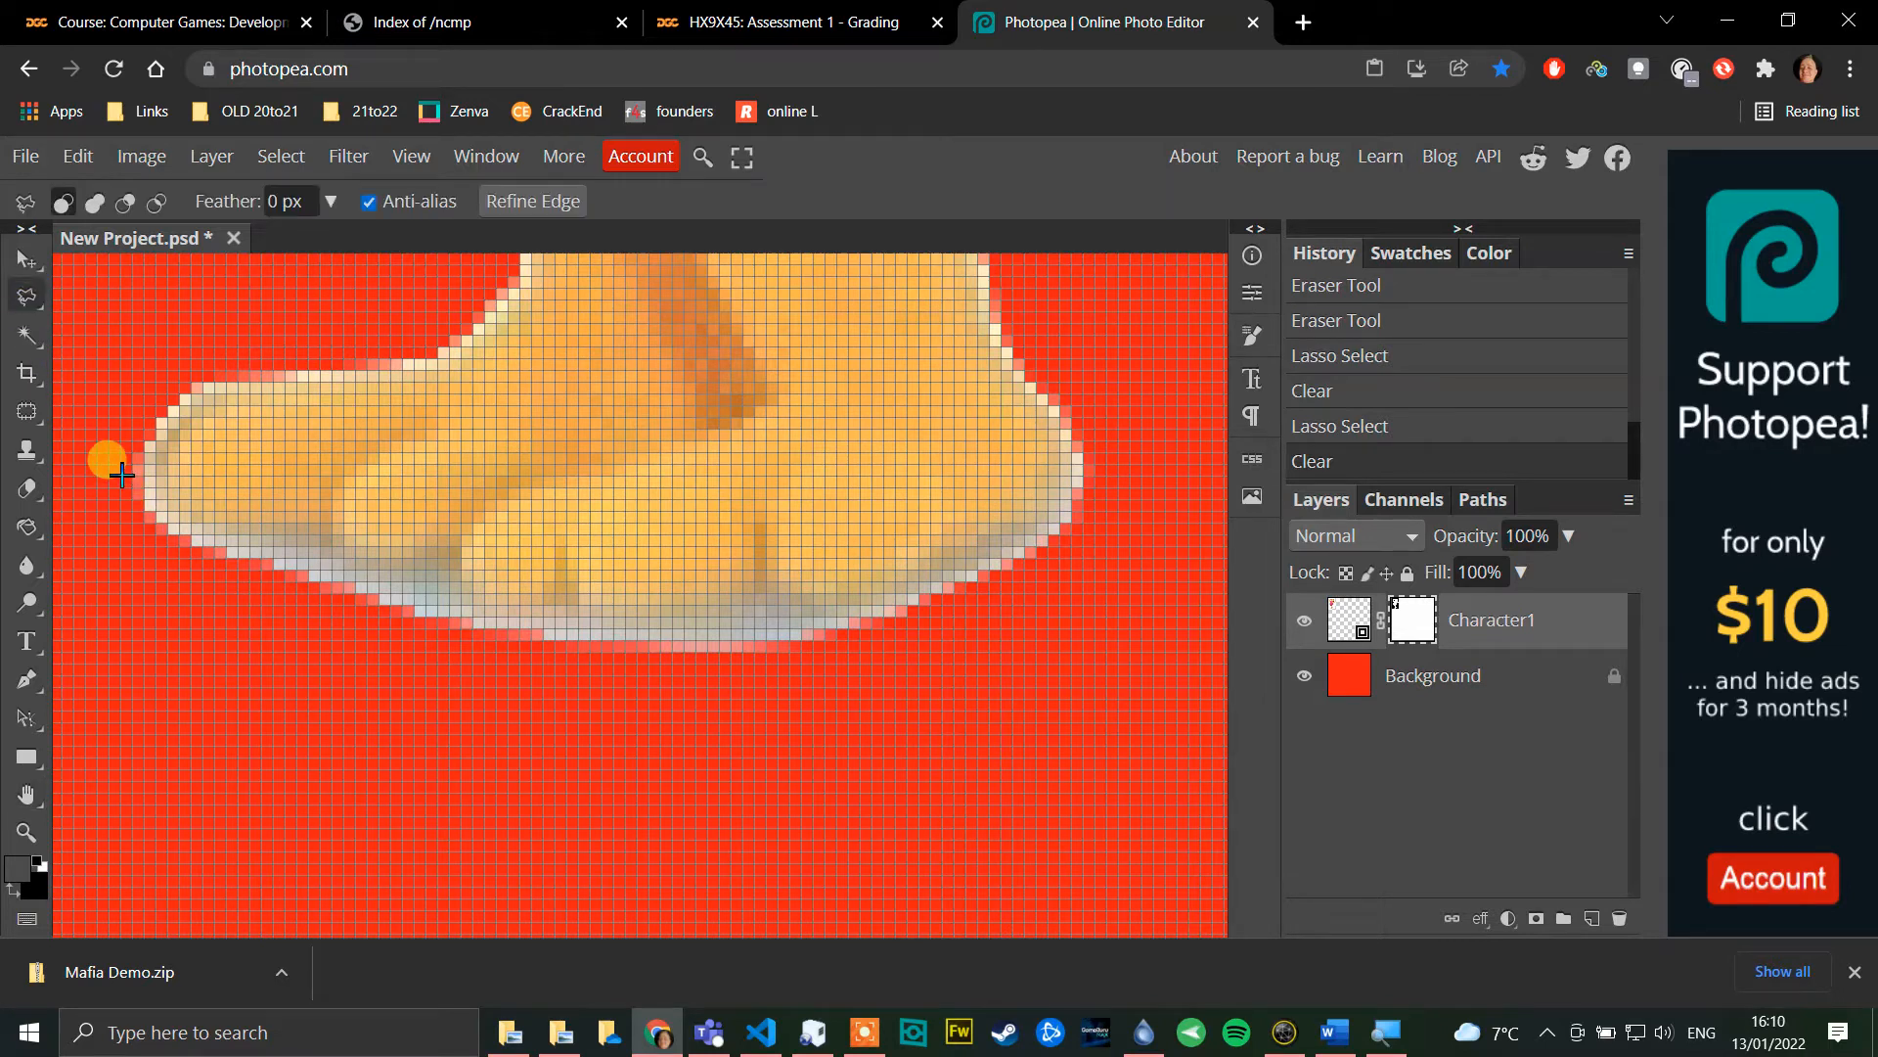
pyautogui.click(232, 534)
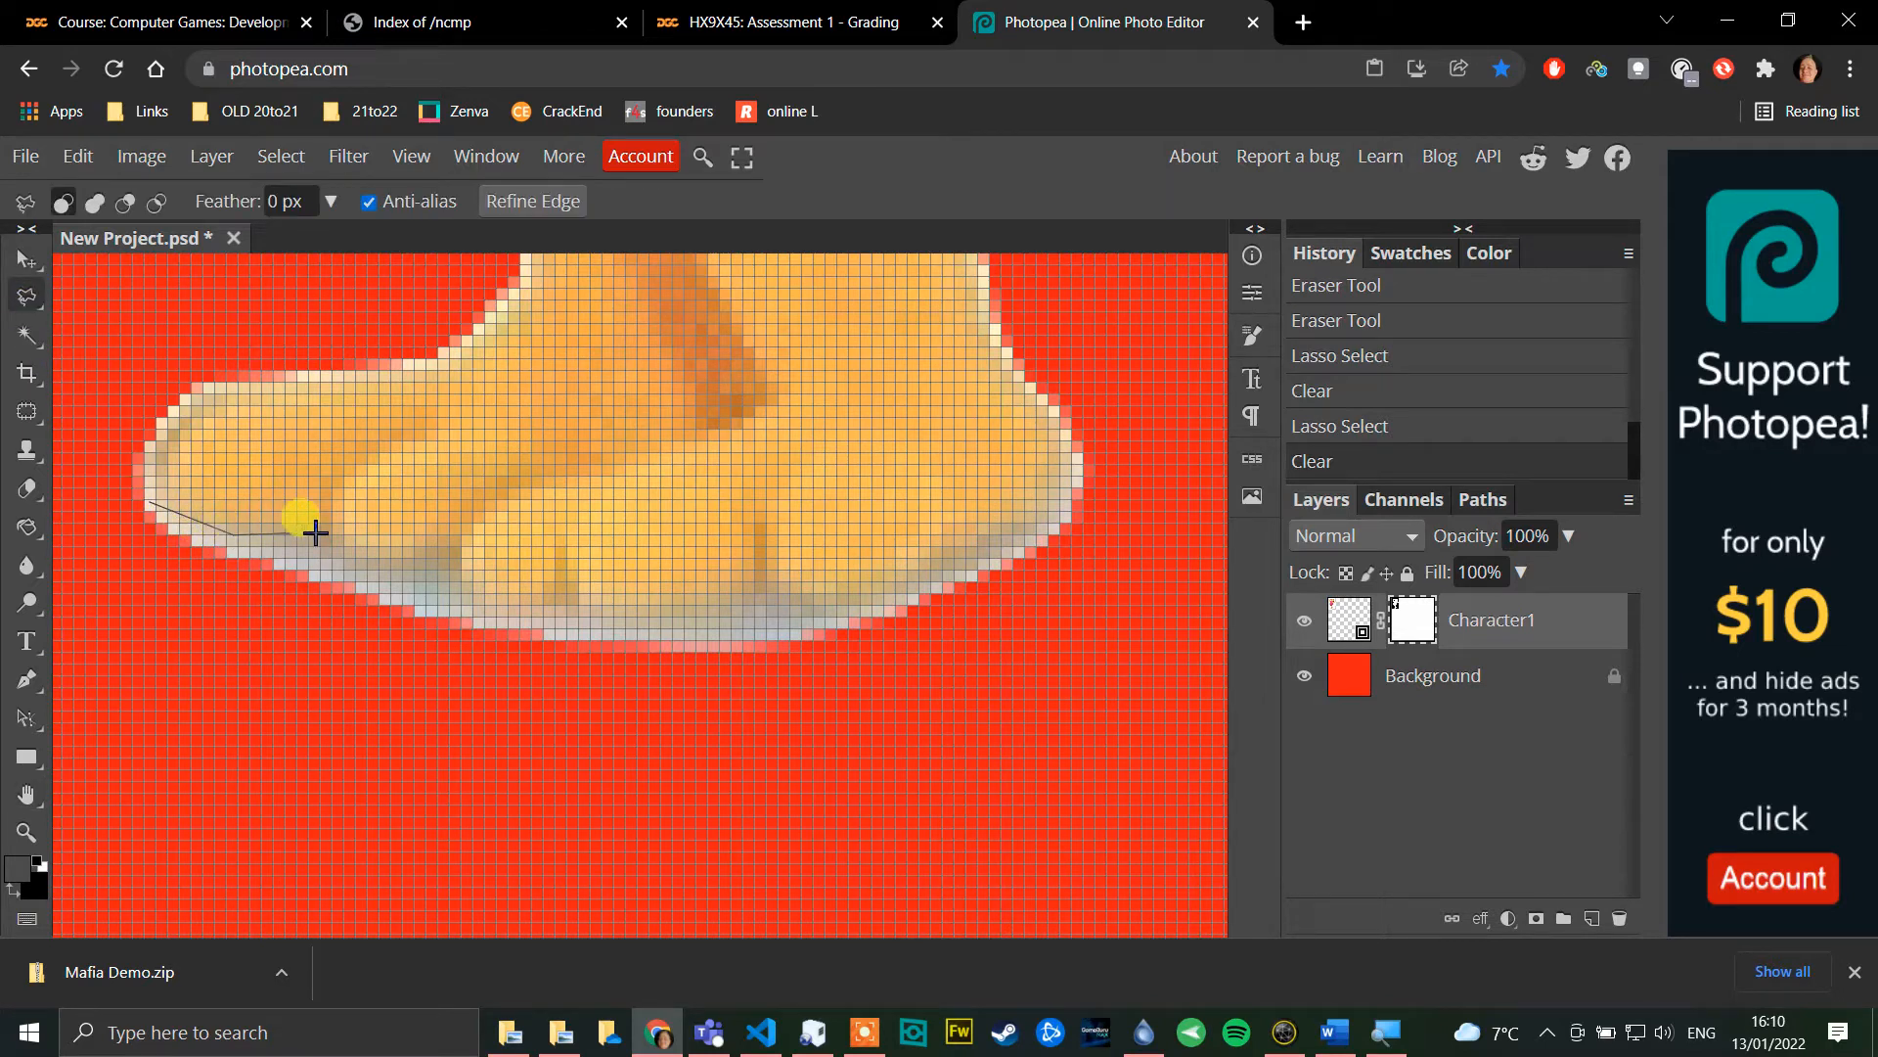
pyautogui.click(389, 574)
pyautogui.click(477, 599)
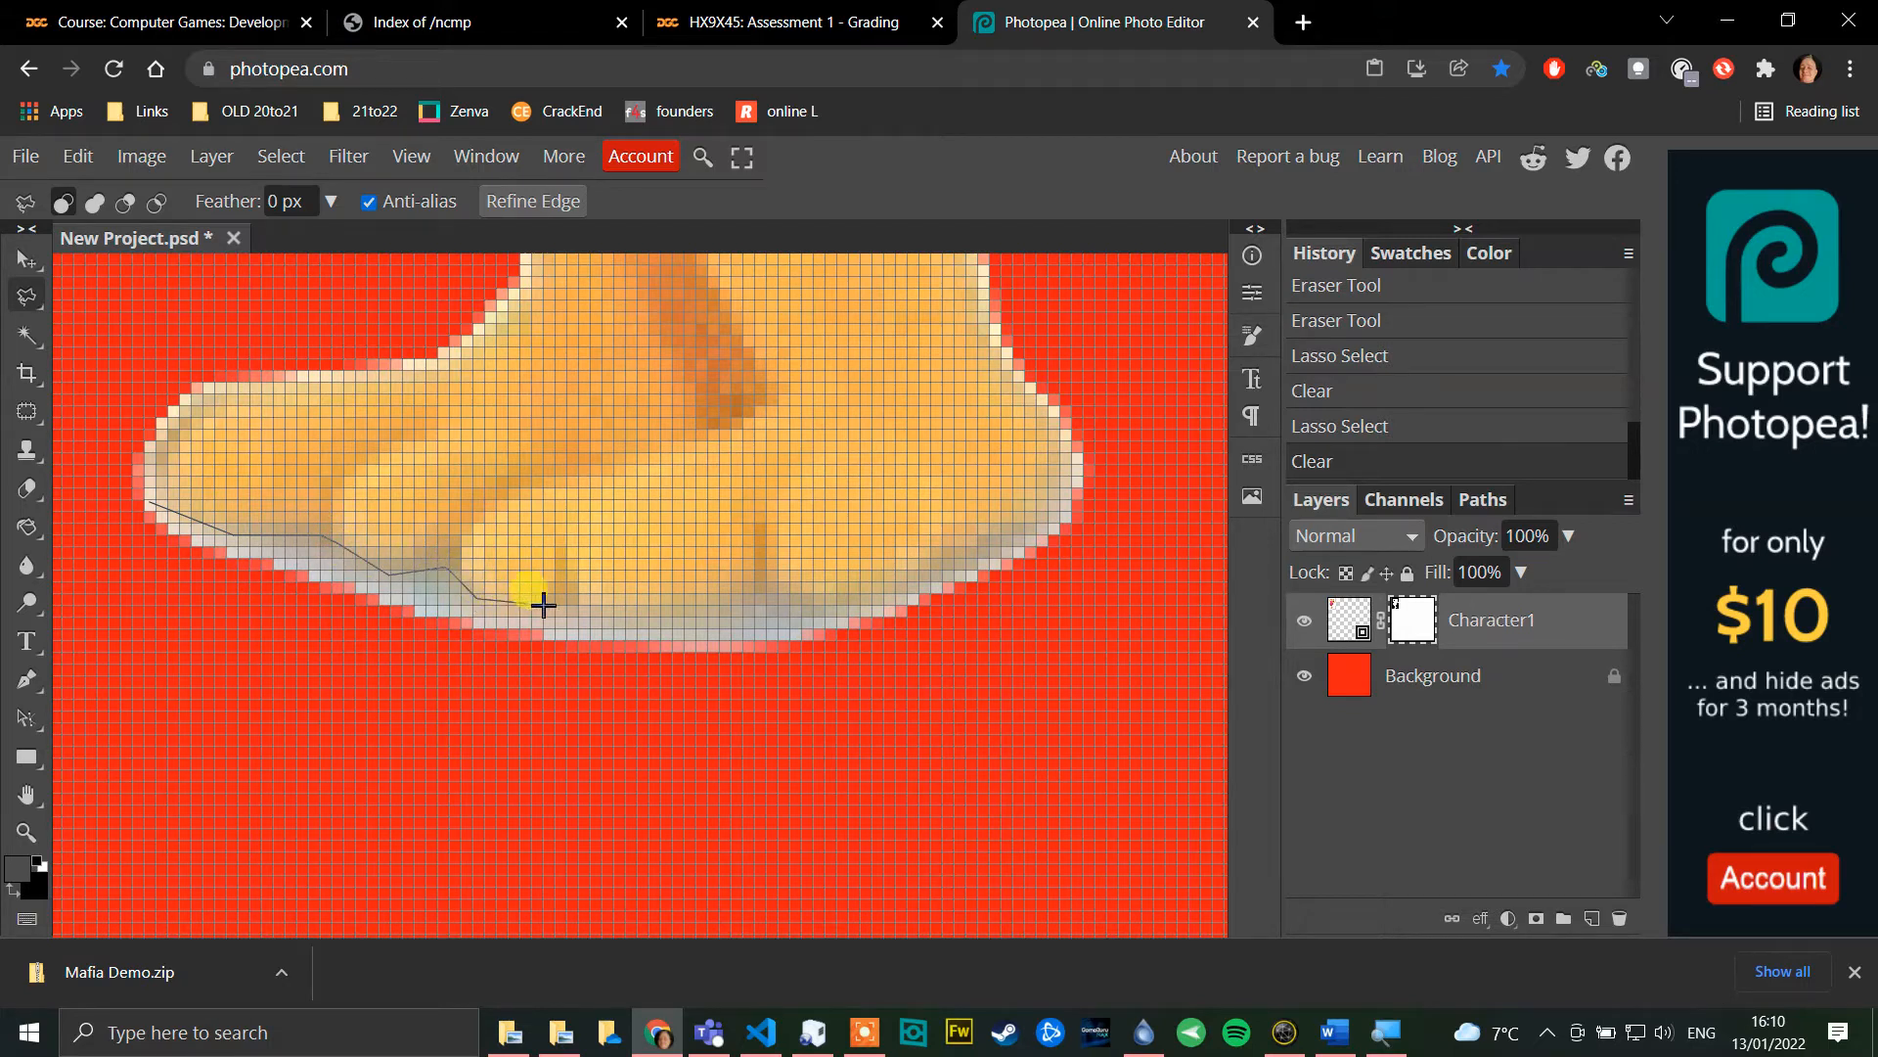
pyautogui.click(645, 608)
pyautogui.click(704, 604)
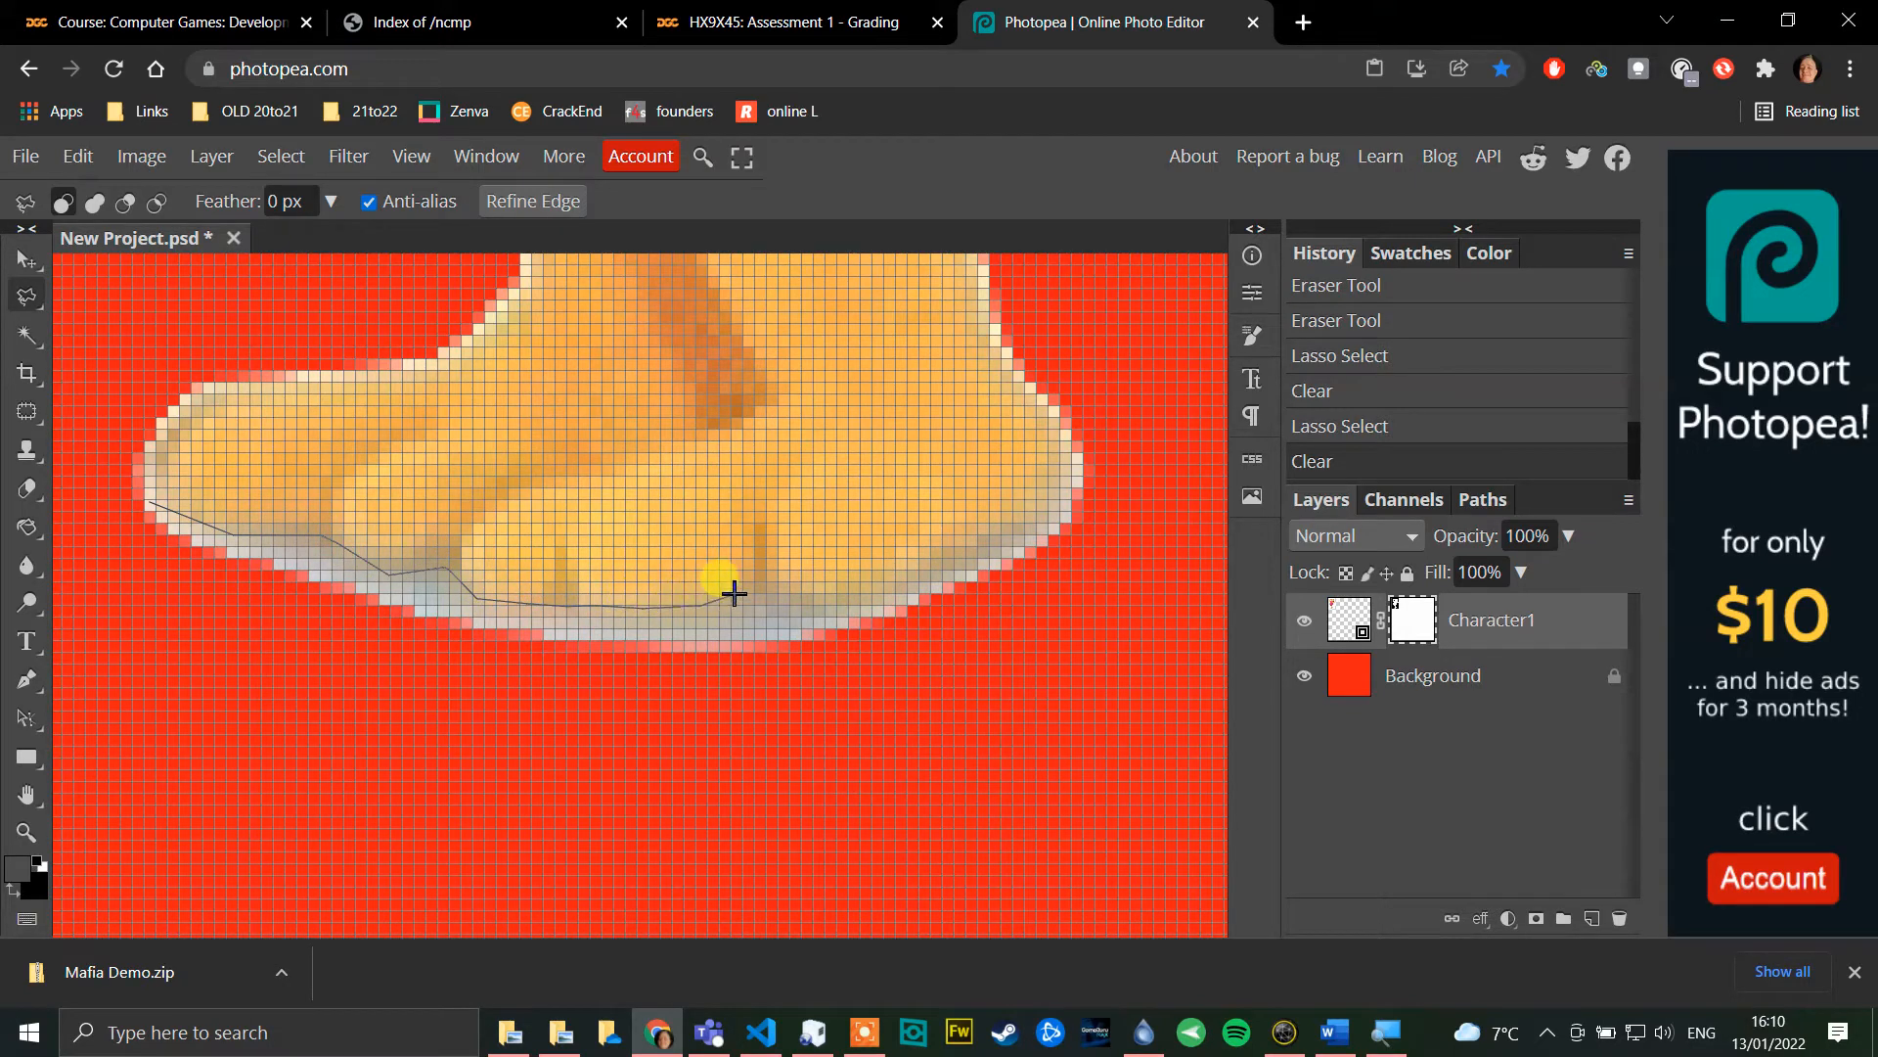
pyautogui.click(767, 591)
pyautogui.click(812, 607)
pyautogui.click(893, 588)
pyautogui.click(1011, 542)
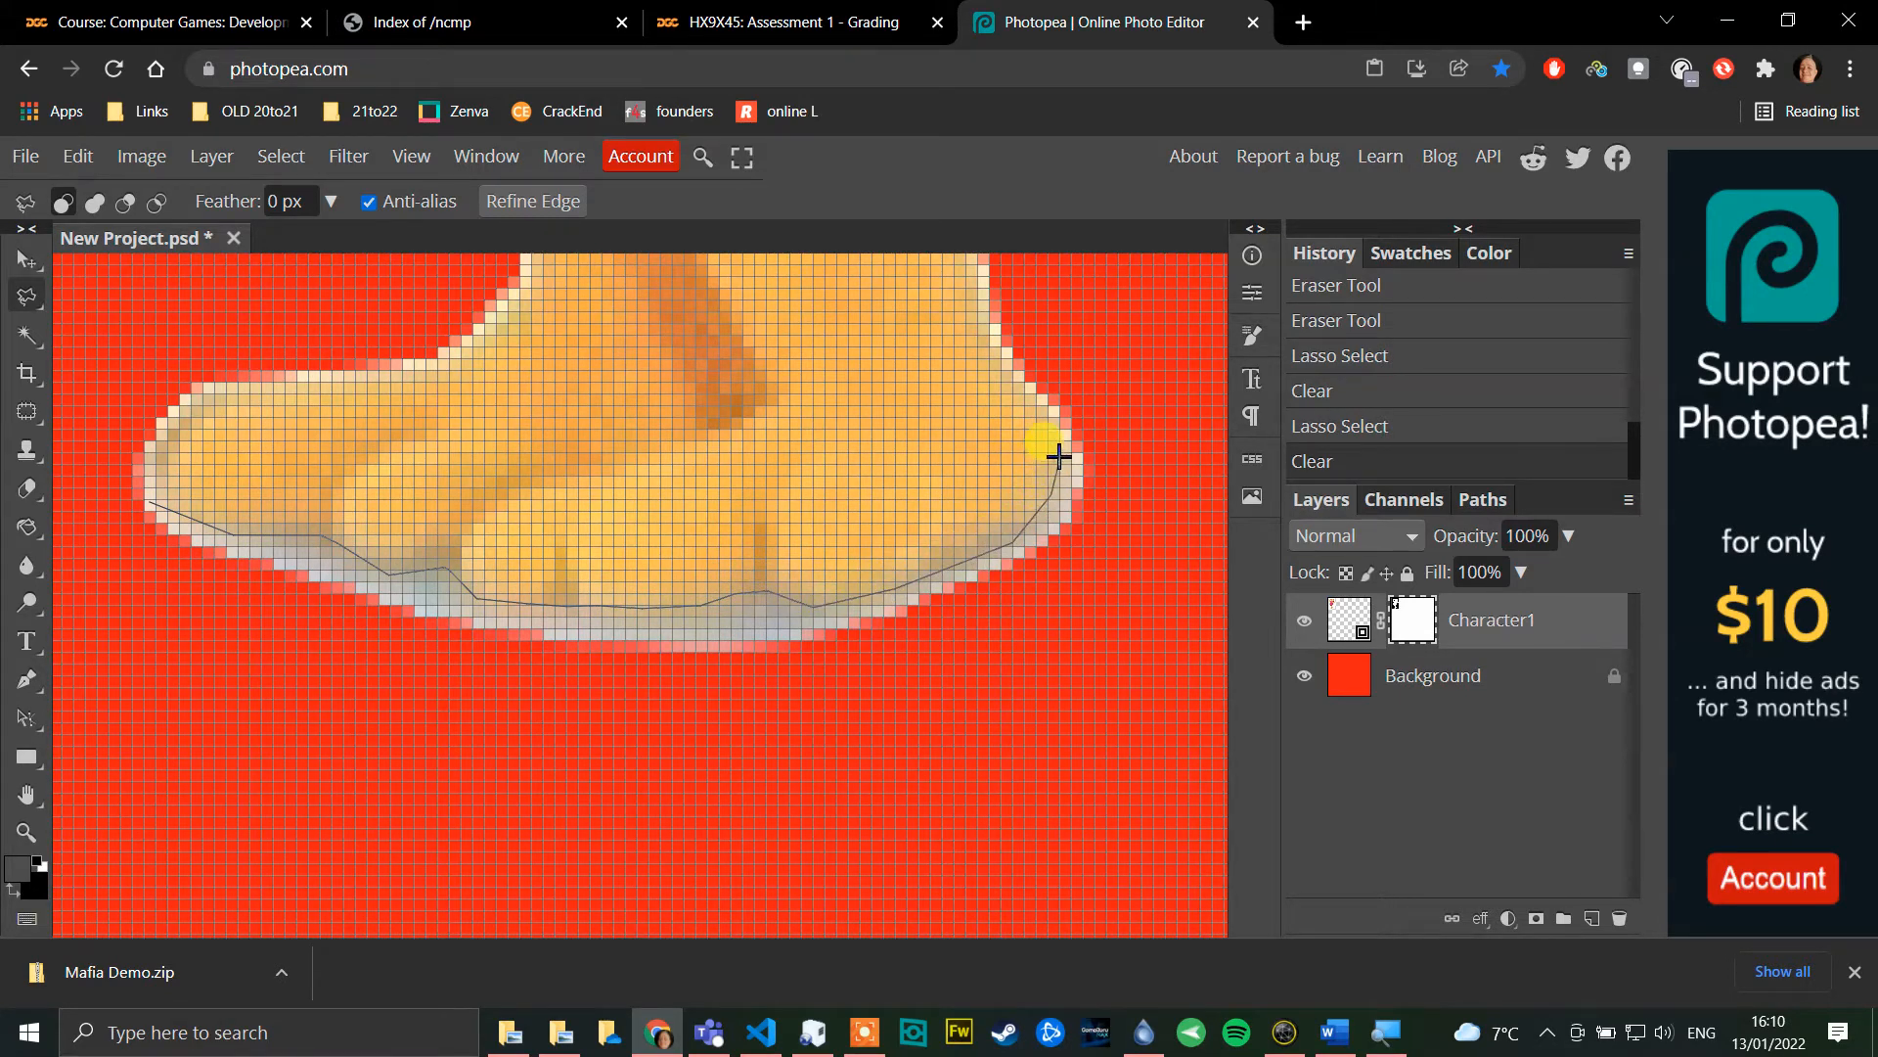
pyautogui.click(1047, 389)
pyautogui.click(1061, 344)
pyautogui.click(1165, 353)
pyautogui.click(1141, 759)
pyautogui.click(276, 779)
pyautogui.click(75, 637)
pyautogui.click(82, 390)
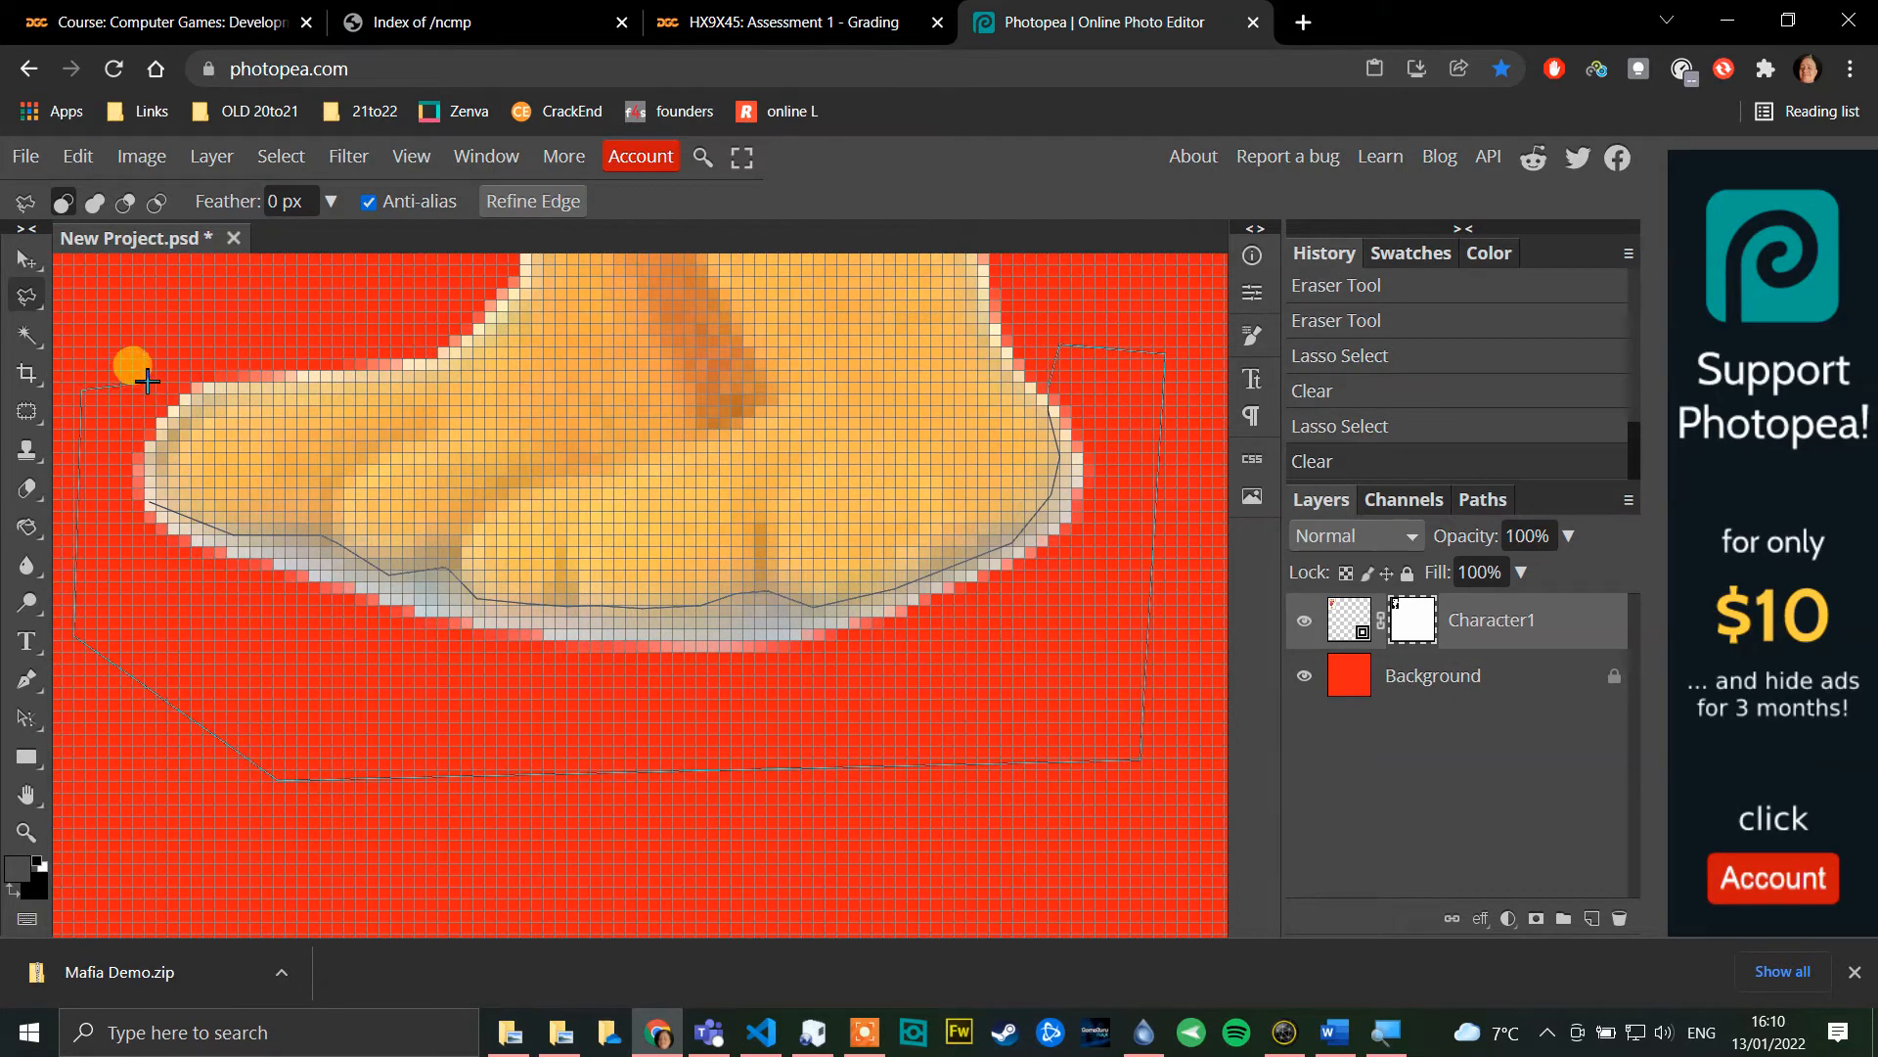
pyautogui.click(146, 382)
pyautogui.press('Delete')
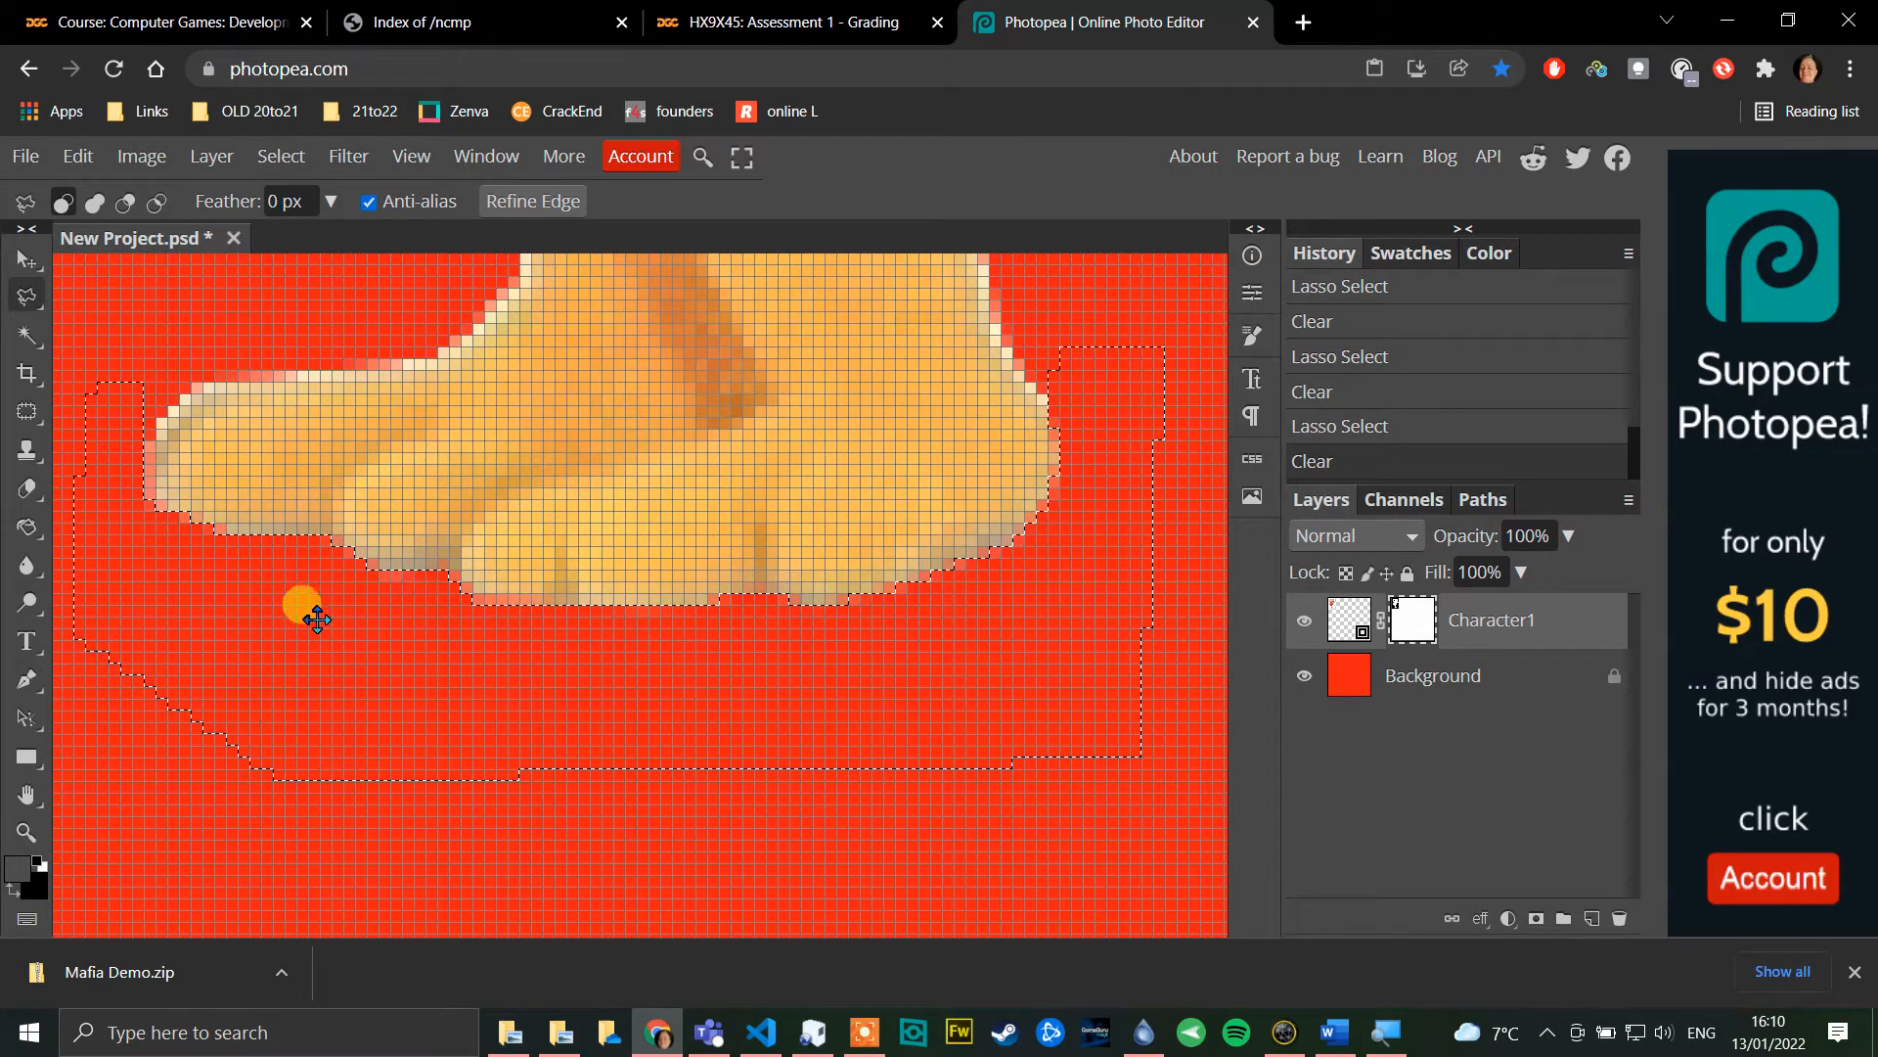
# Step: Examine the edges of the whole cut-out character for leftover stray pixels against the red background
pyautogui.click(24, 802)
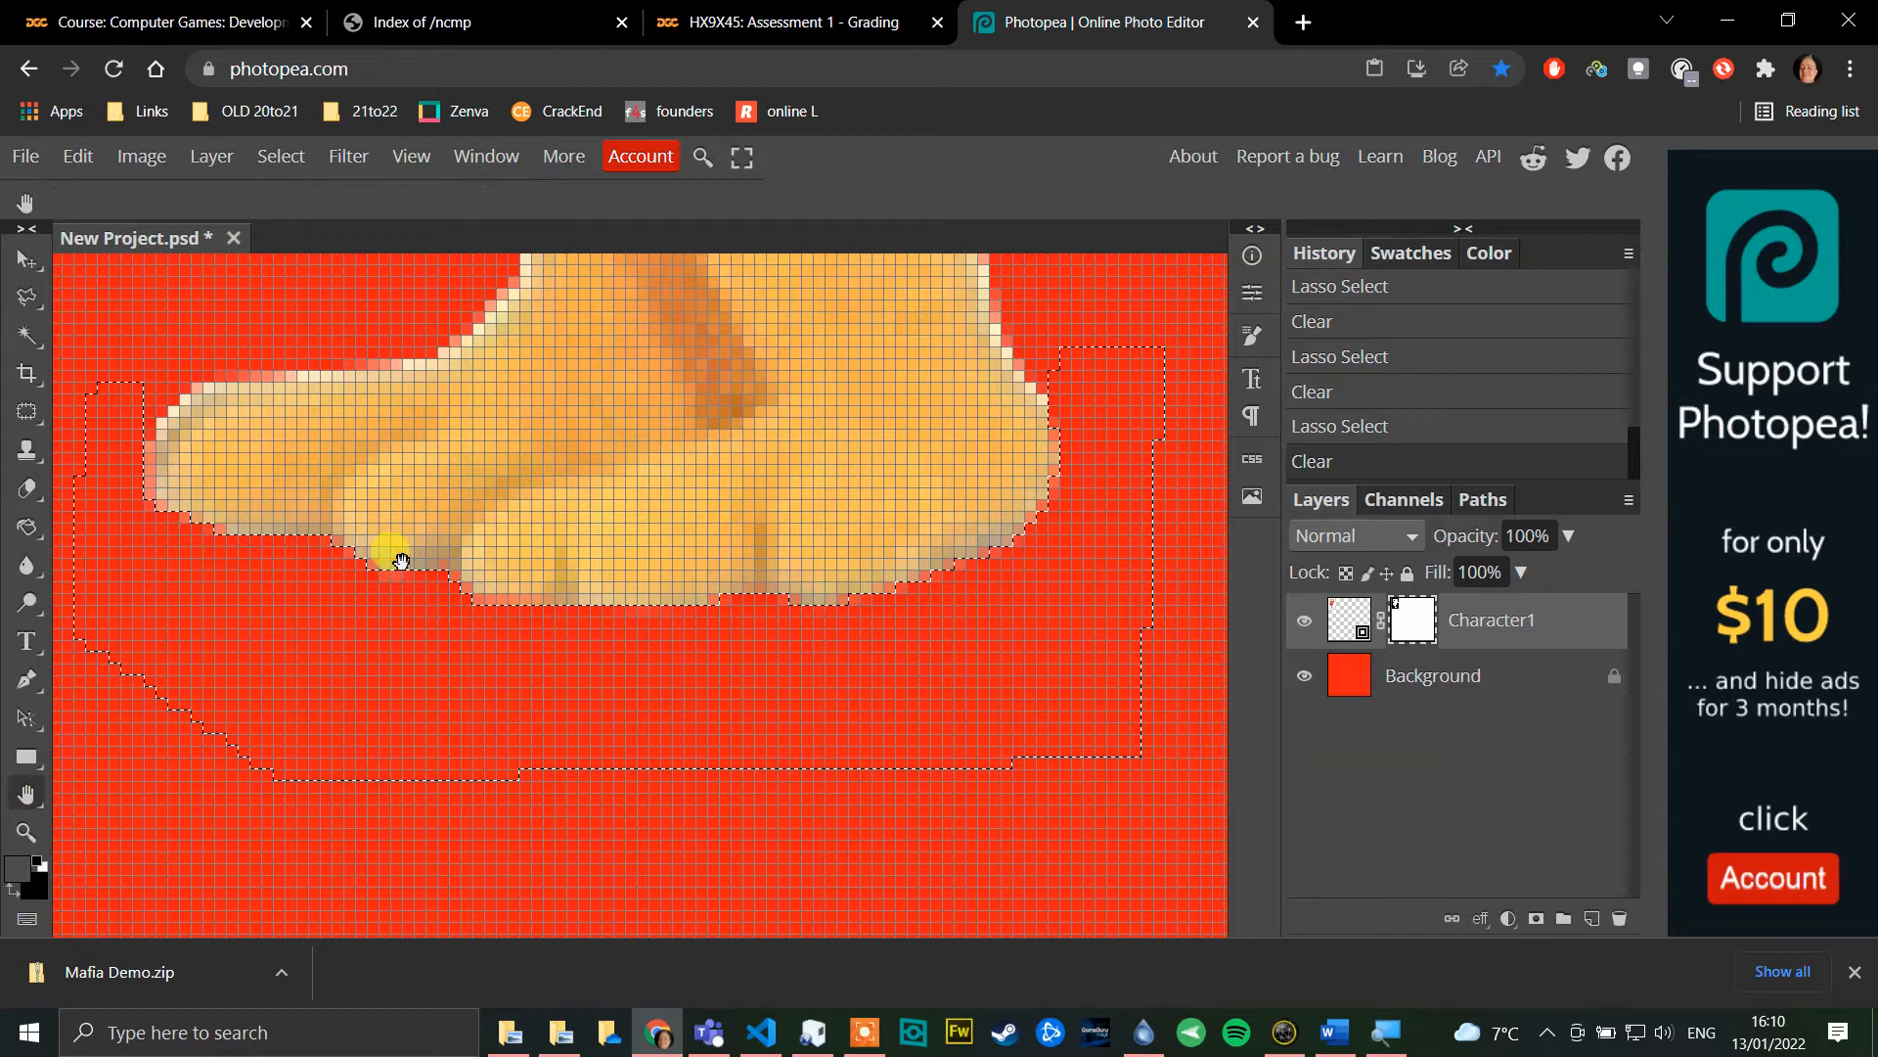
pyautogui.scroll(-5, 403, 568)
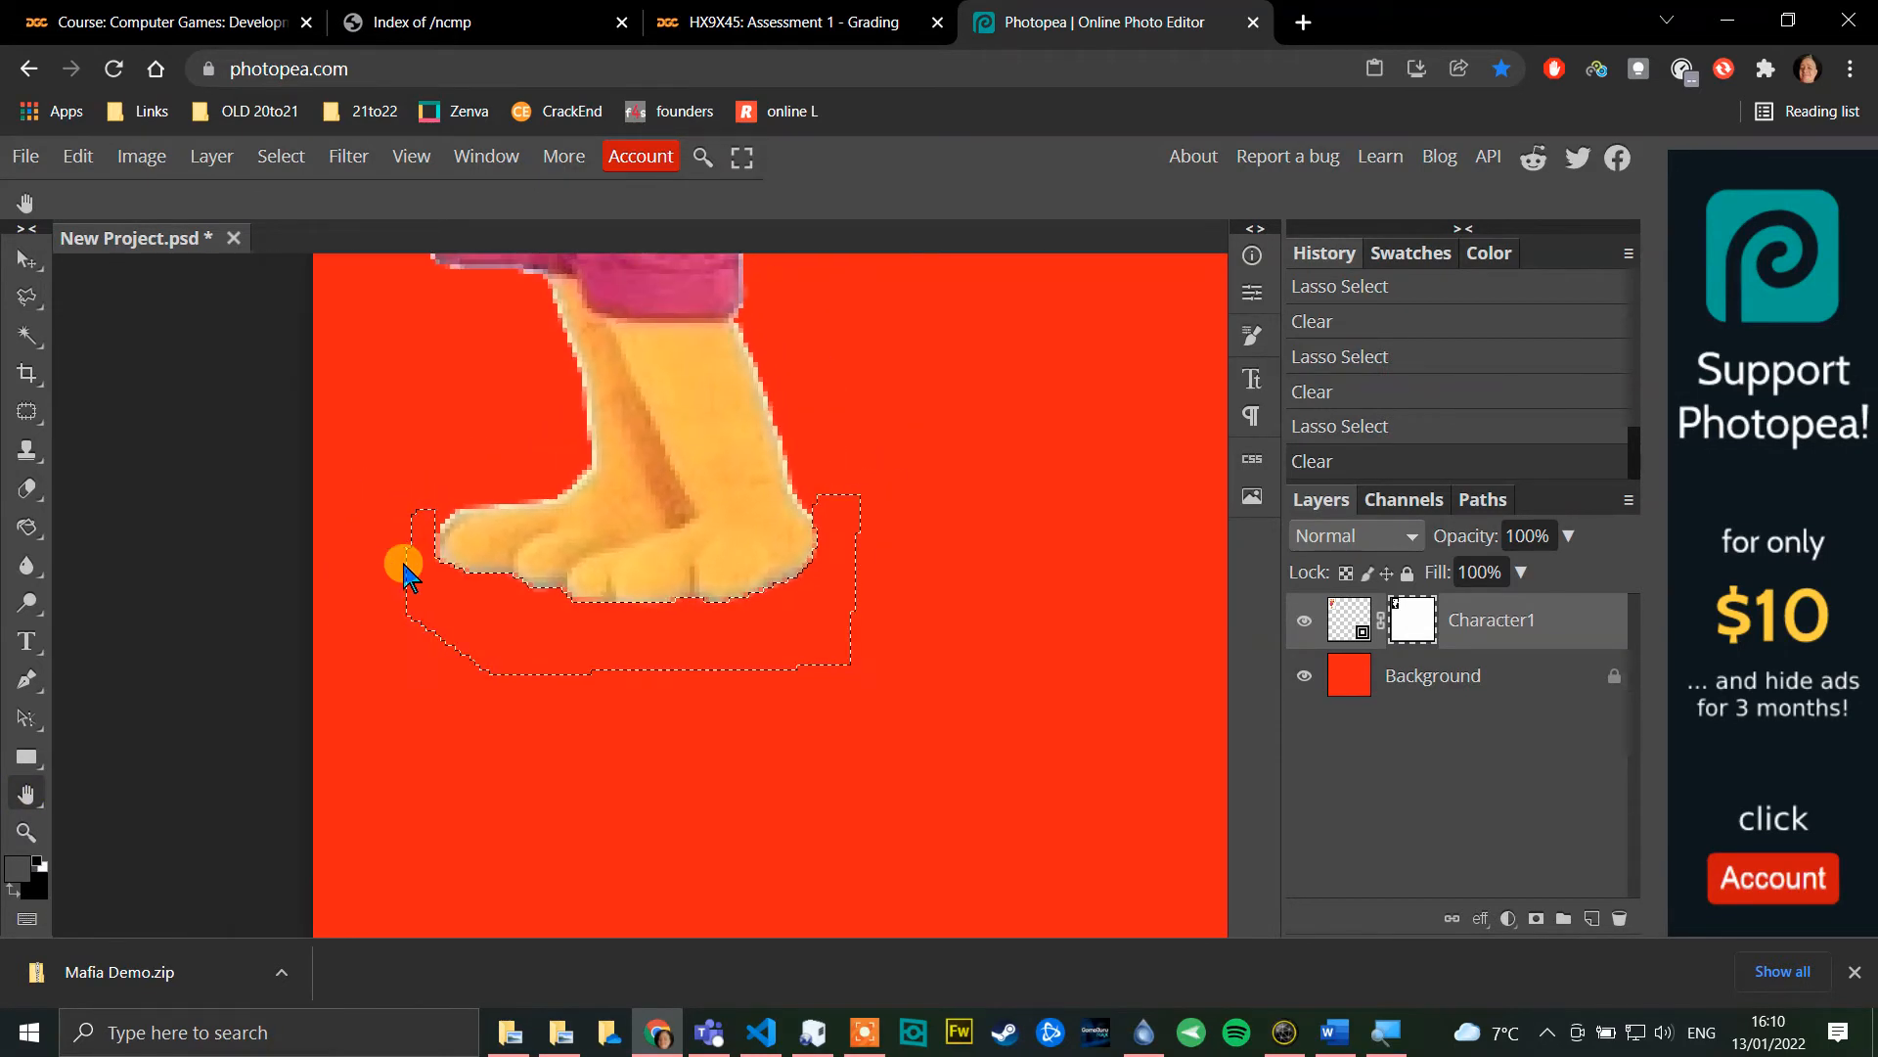
pyautogui.scroll(-2, 403, 570)
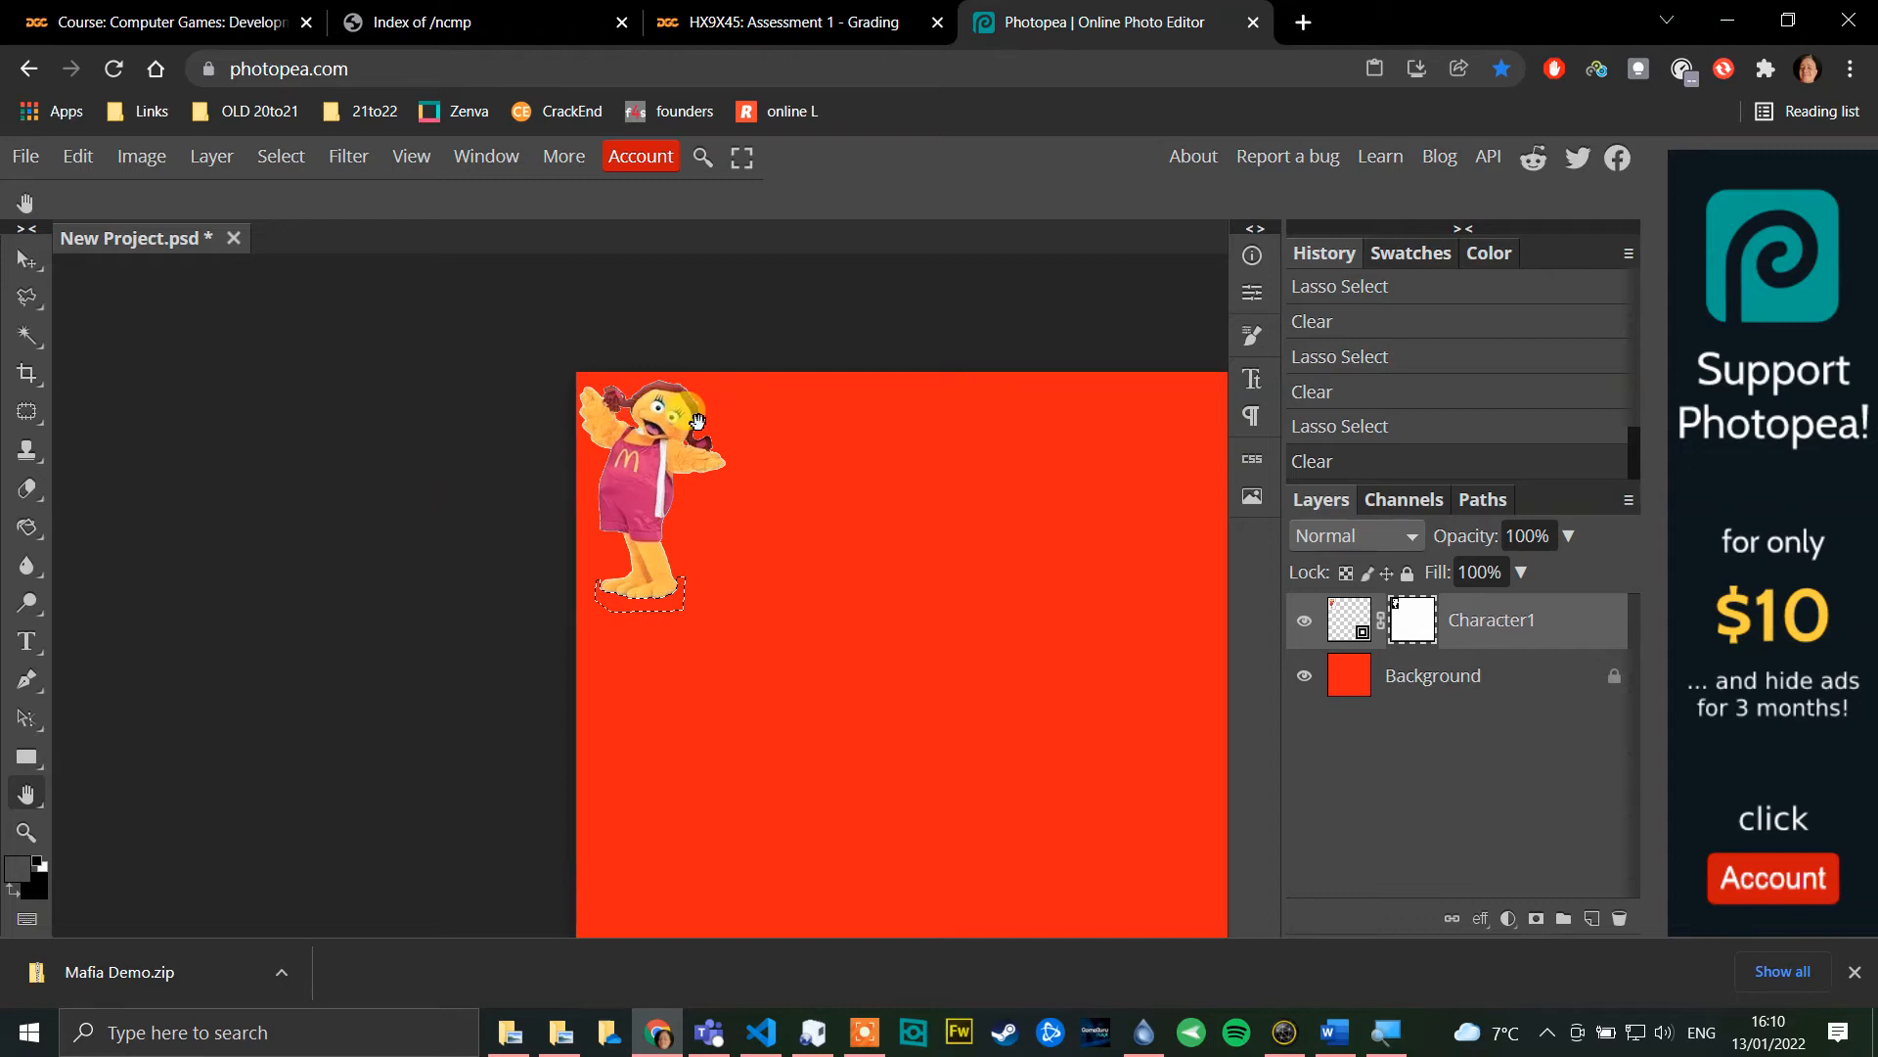
pyautogui.moveTo(636, 428); pyautogui.dragTo(744, 594)
pyautogui.scroll(5, 745, 599)
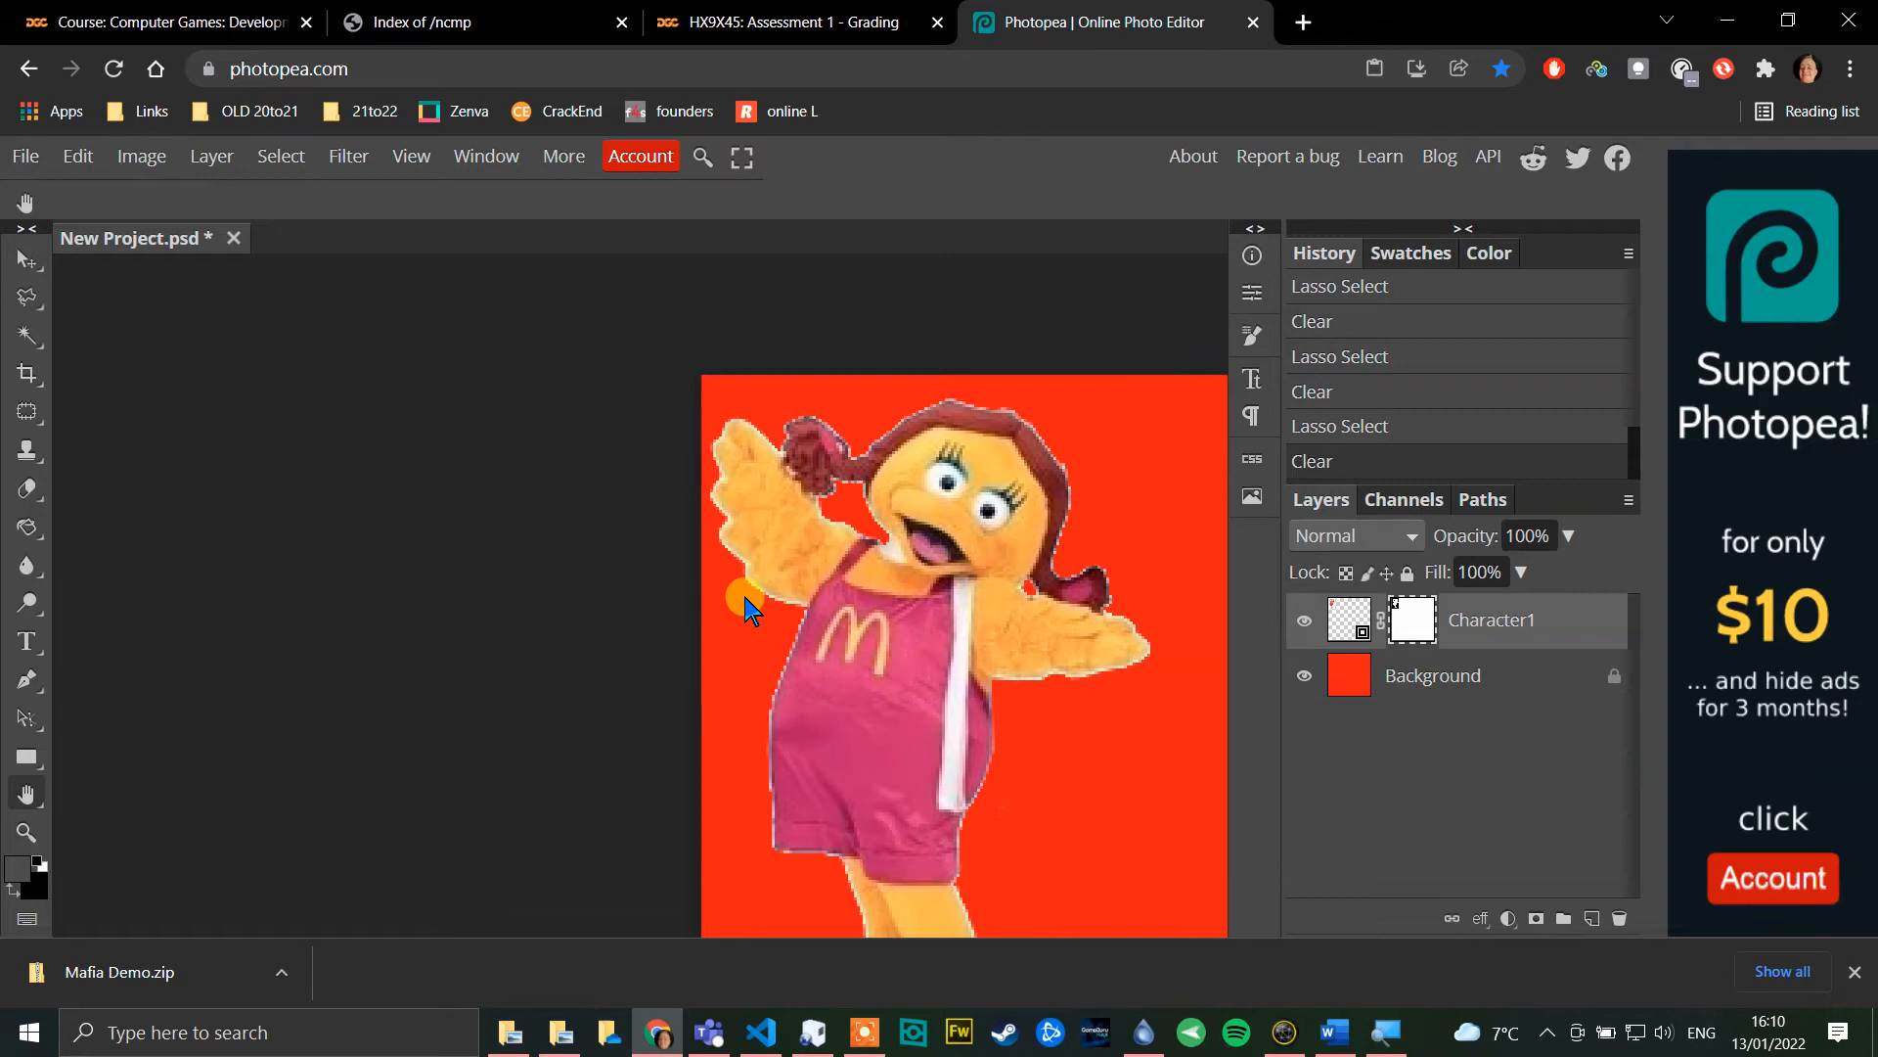
pyautogui.moveTo(1032, 669); pyautogui.dragTo(723, 640)
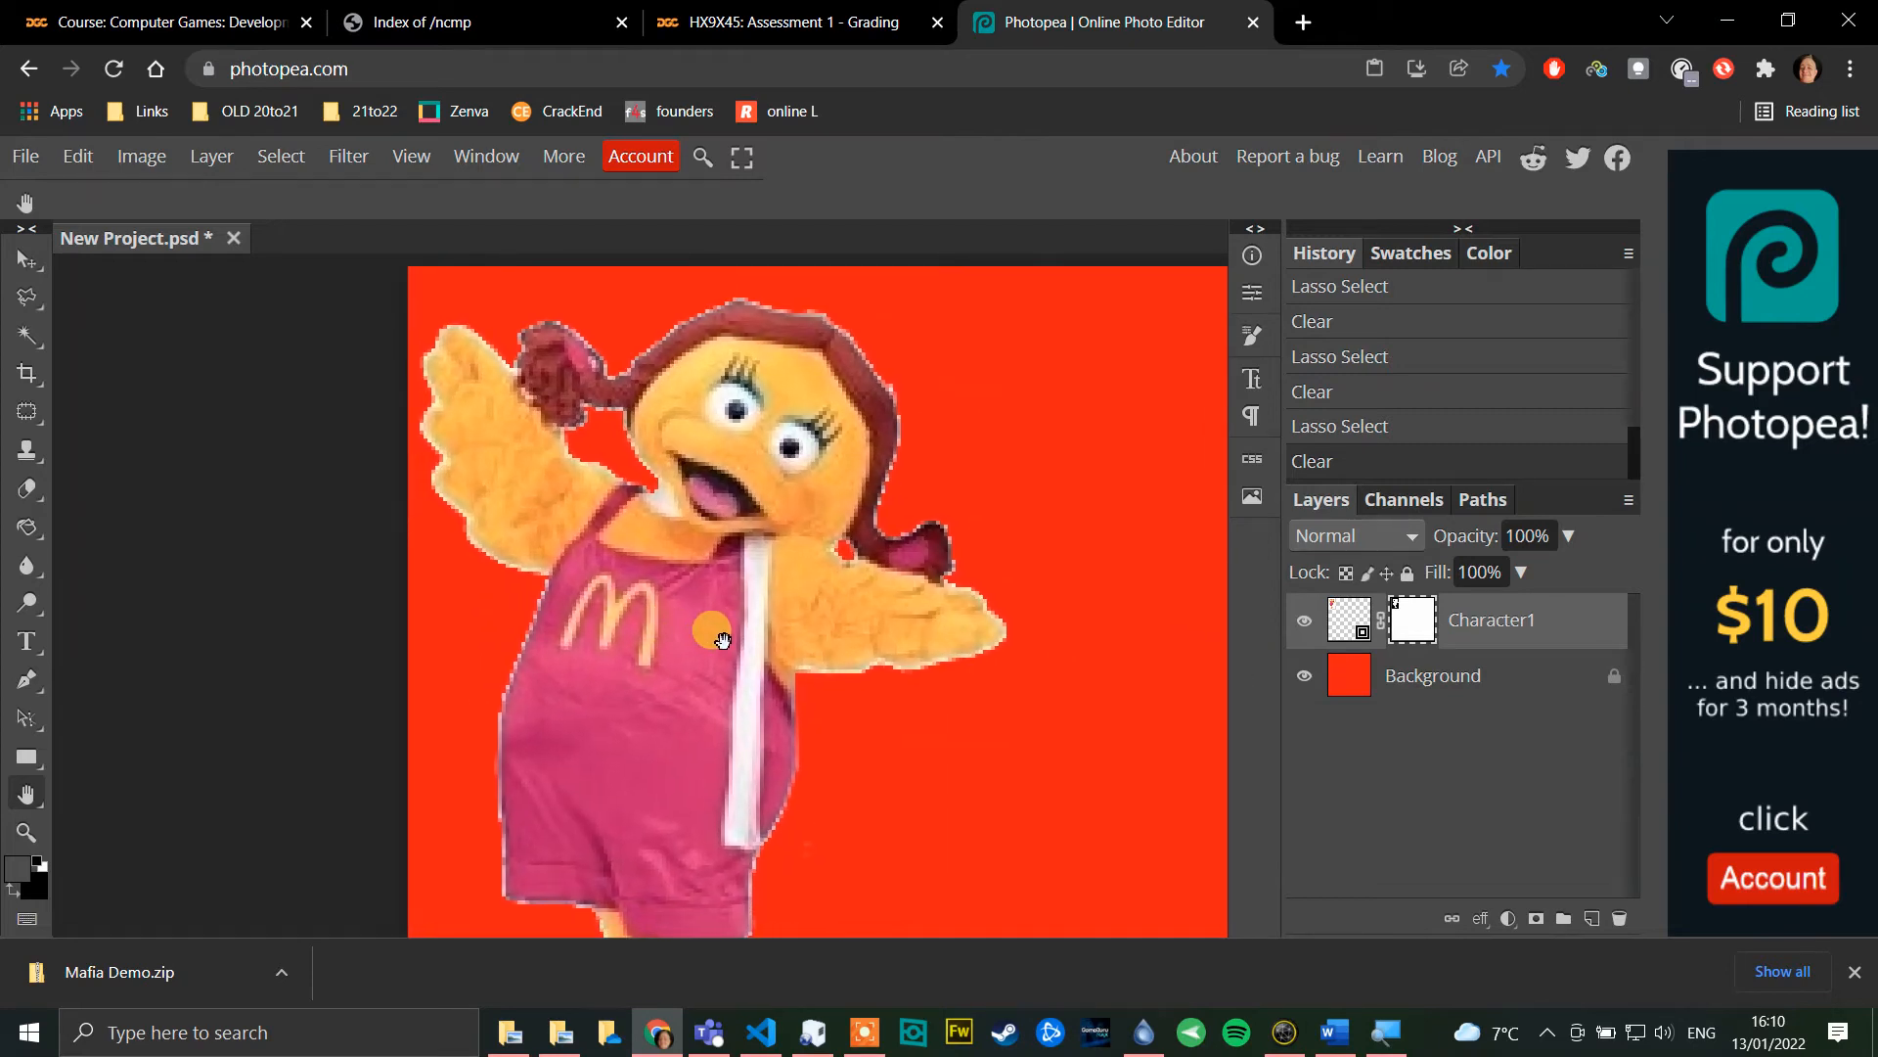
pyautogui.scroll(5, 724, 646)
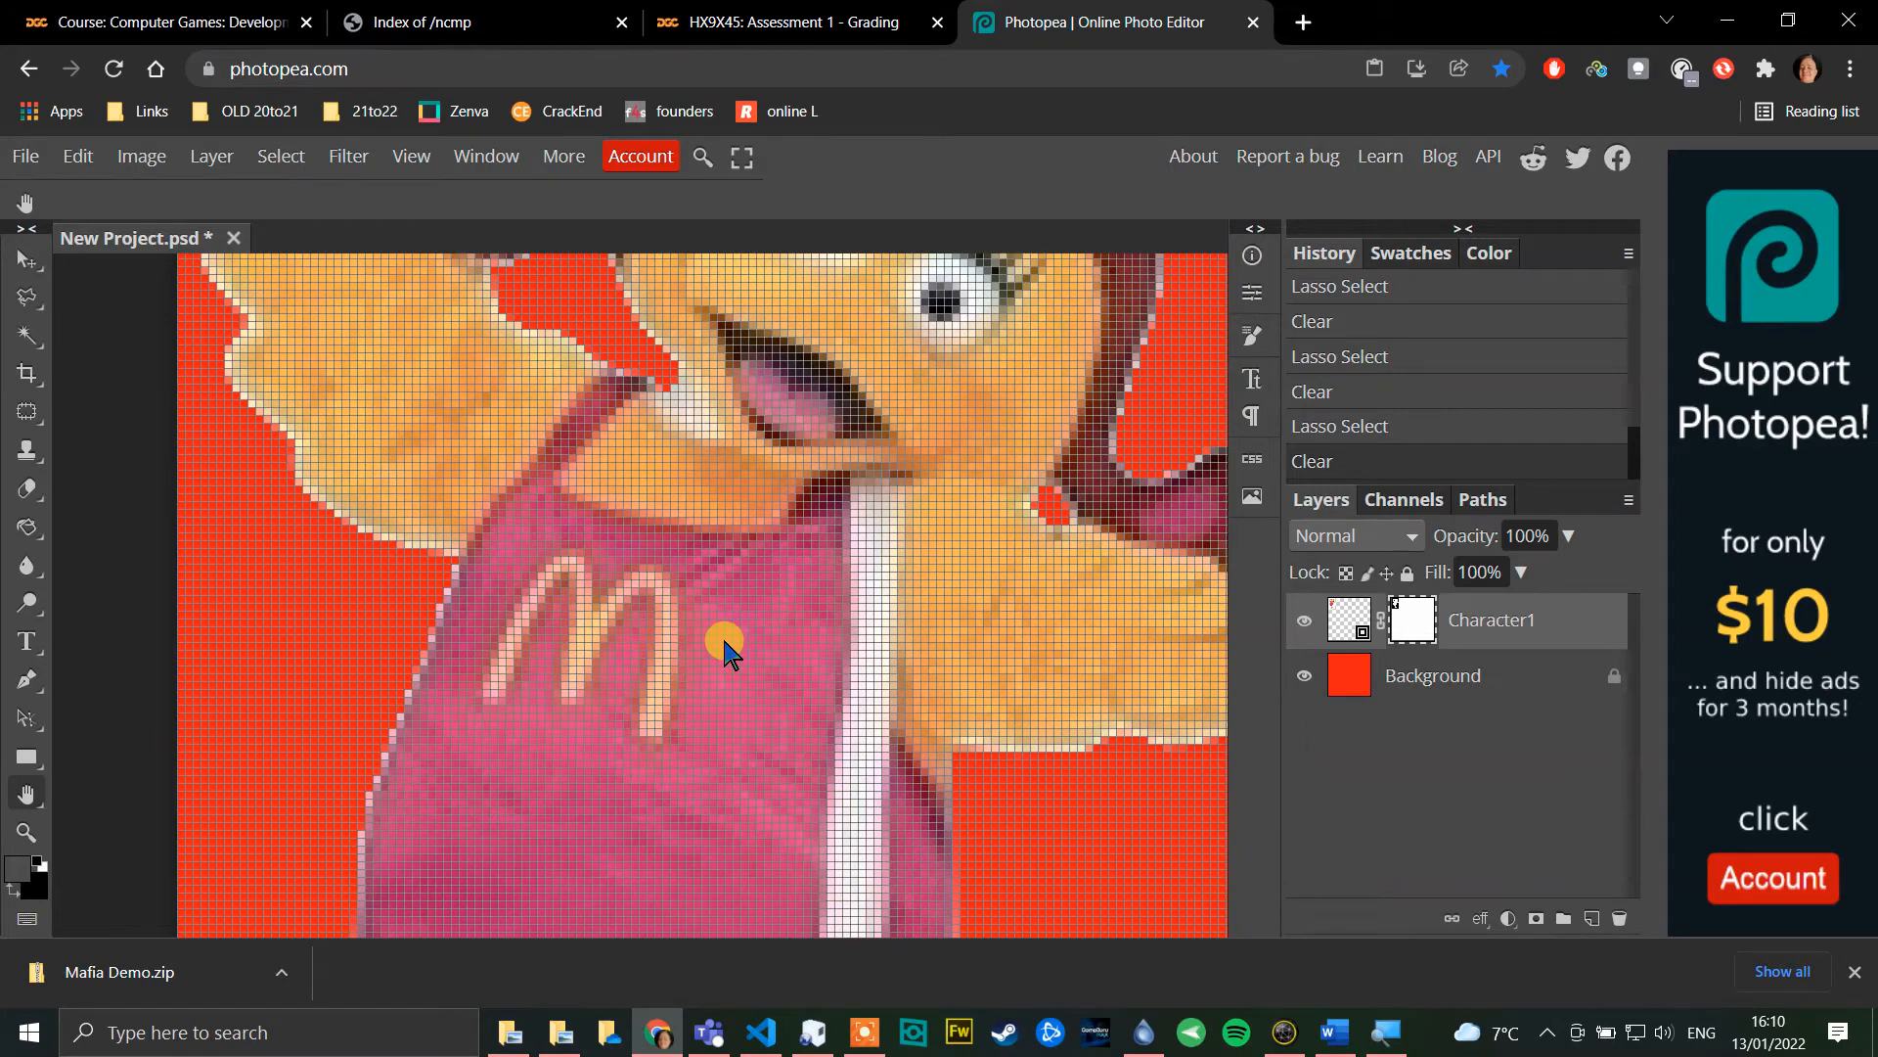
pyautogui.scroll(-5, 724, 646)
pyautogui.scroll(-2, 726, 645)
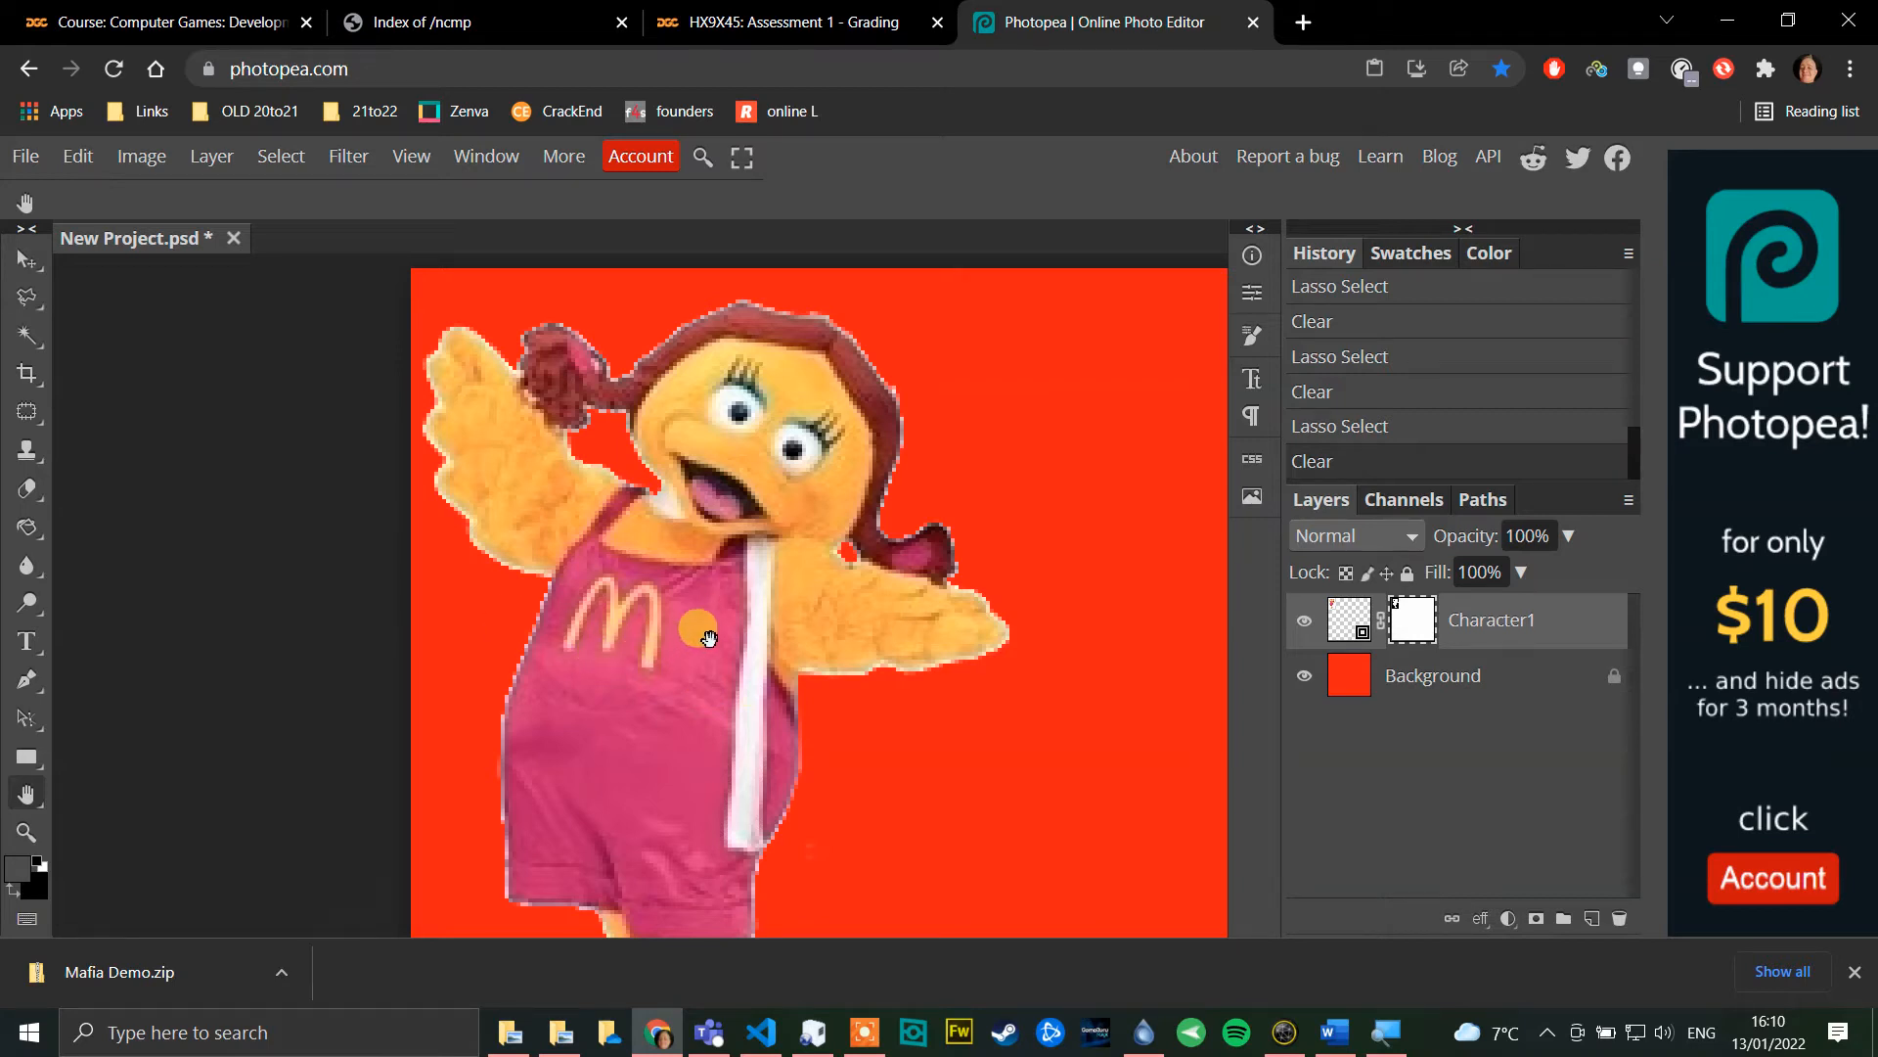
pyautogui.hscroll(2, 712, 642)
pyautogui.hscroll(-2, 406, 614)
pyautogui.scroll(-3, 408, 616)
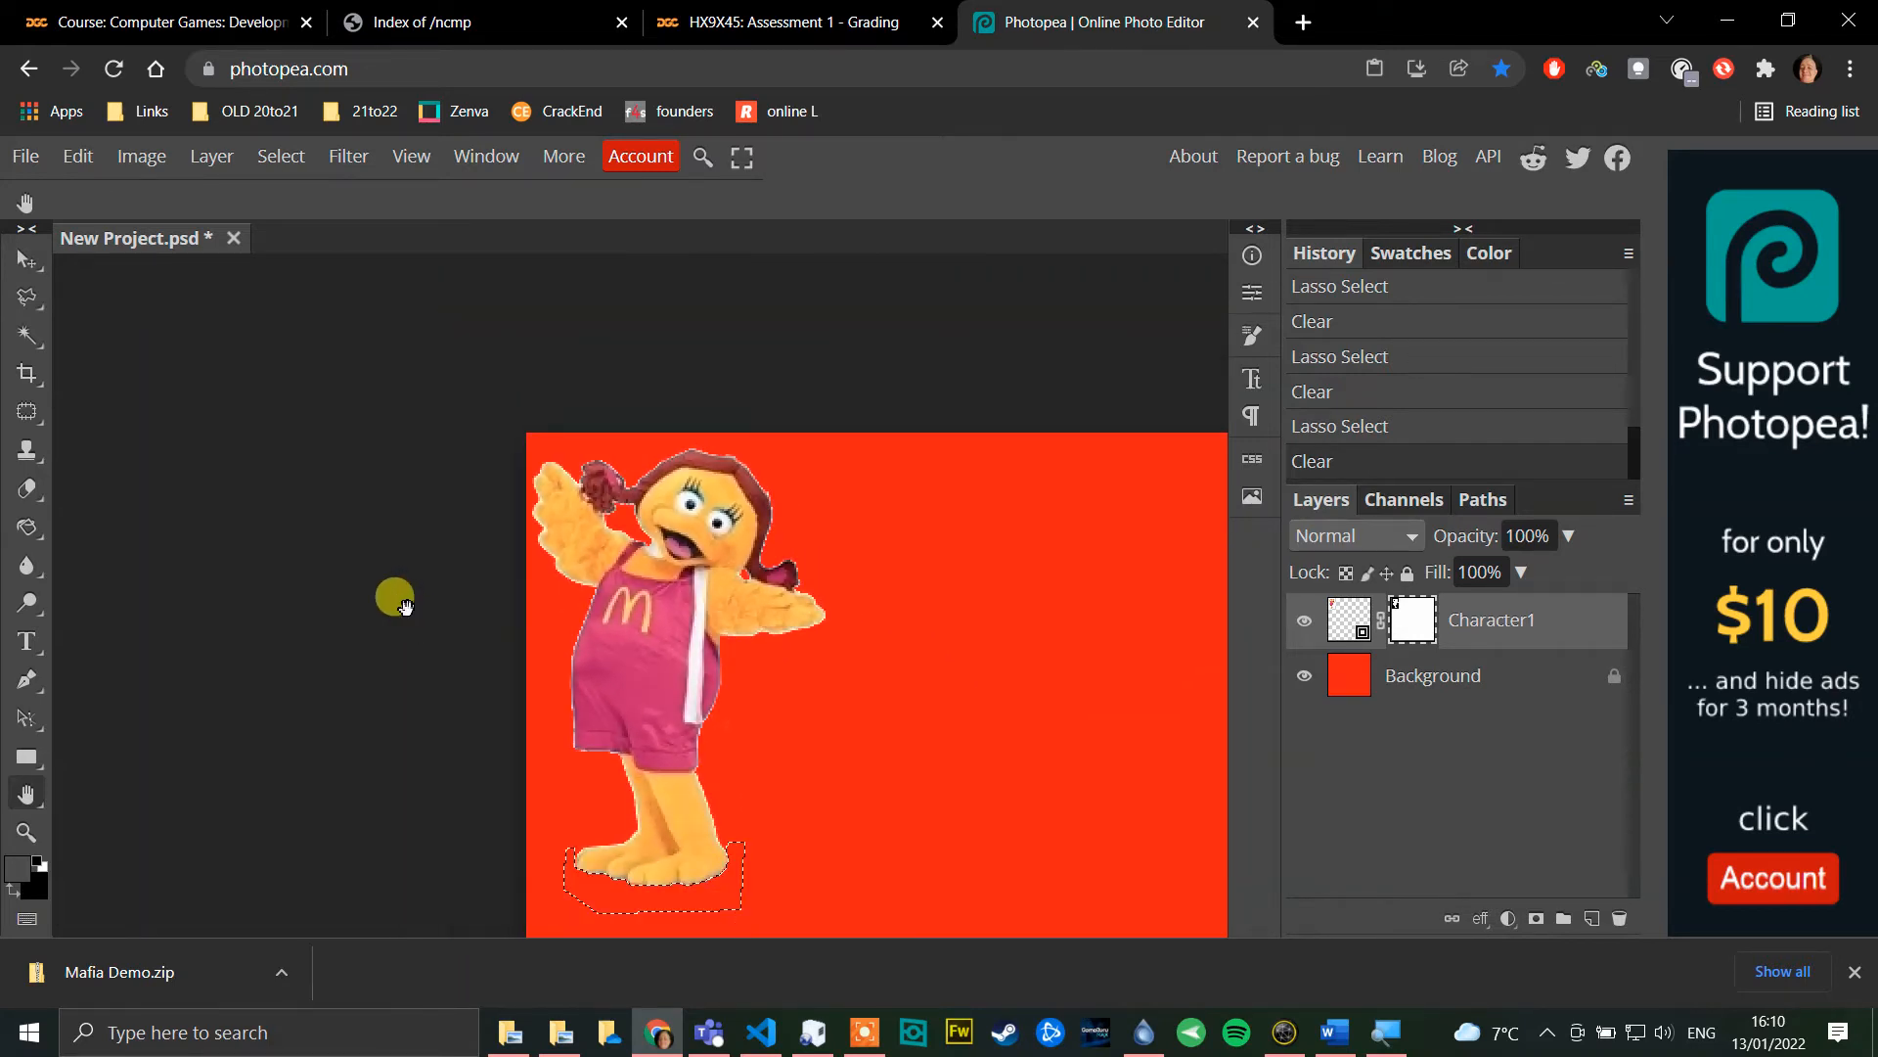
# Step: Delete the red Background layer so that only the Character1 layer remains, and fit the whole canvas in view
pyautogui.click(29, 290)
pyautogui.click(29, 262)
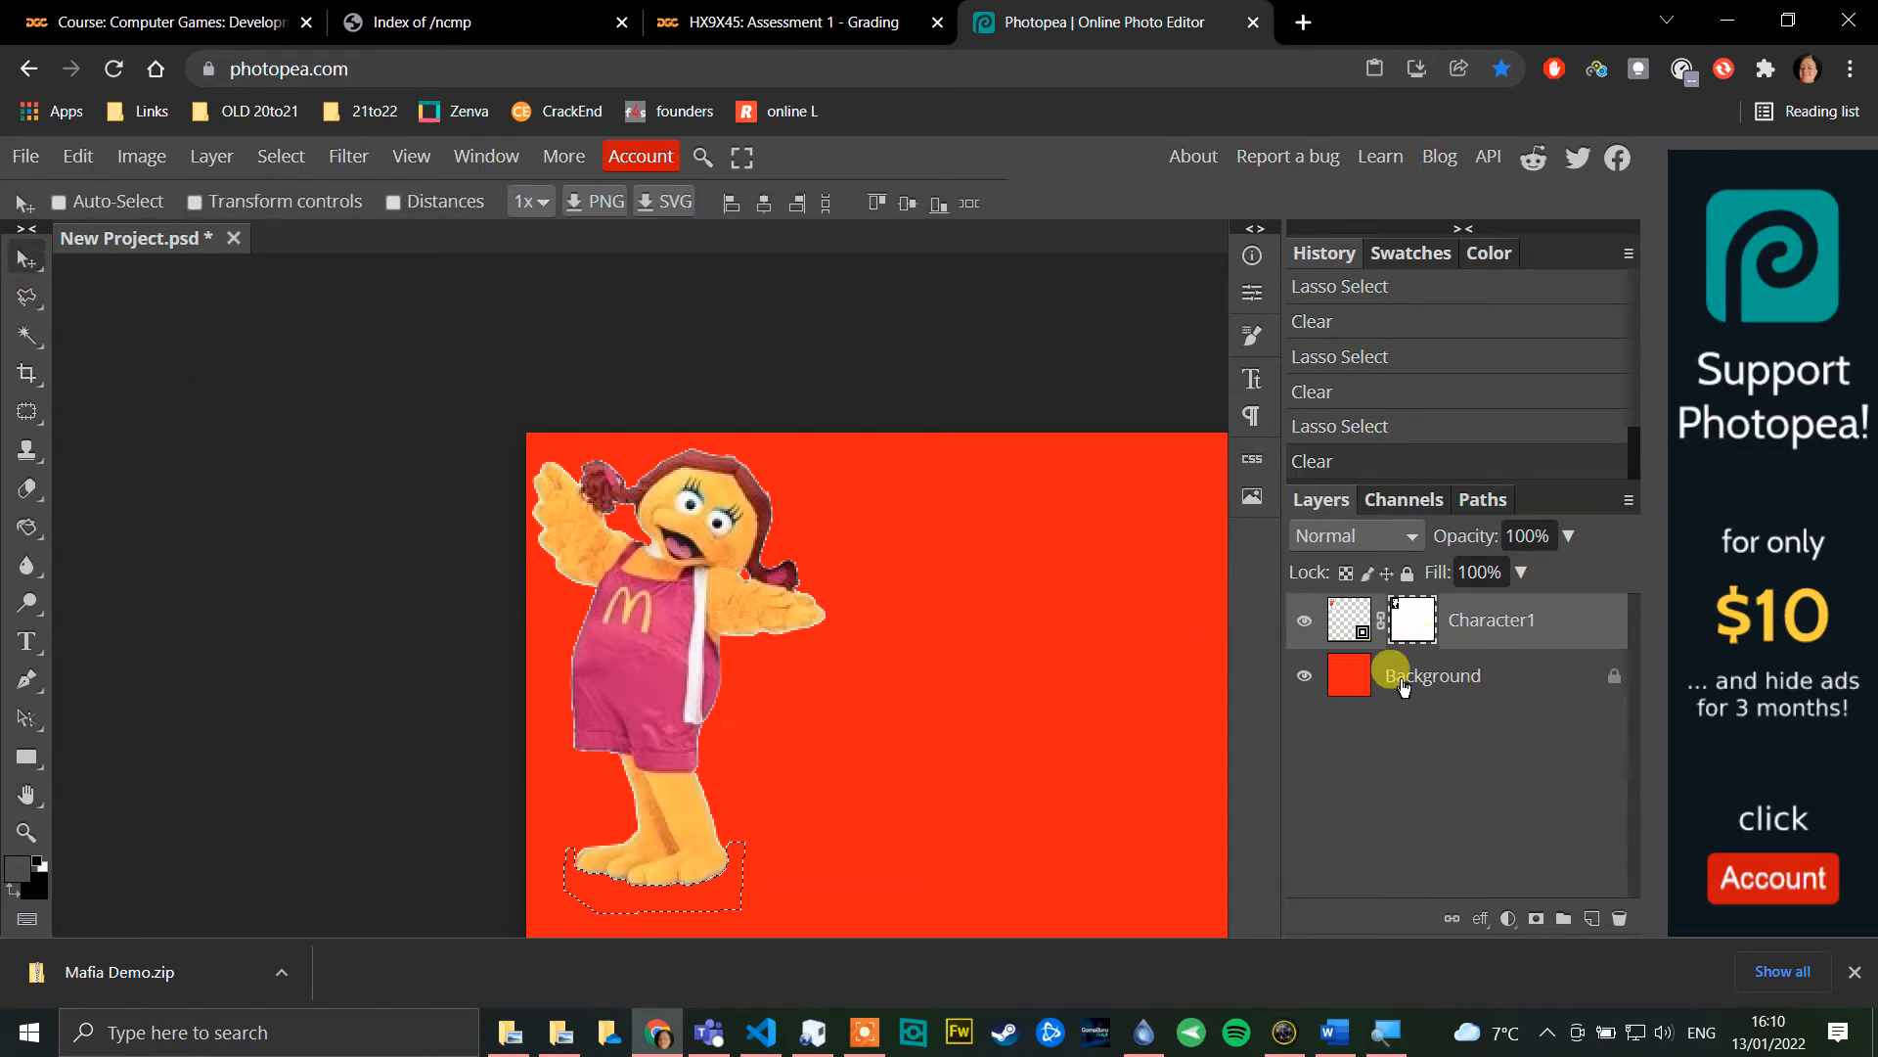
pyautogui.click(1438, 675)
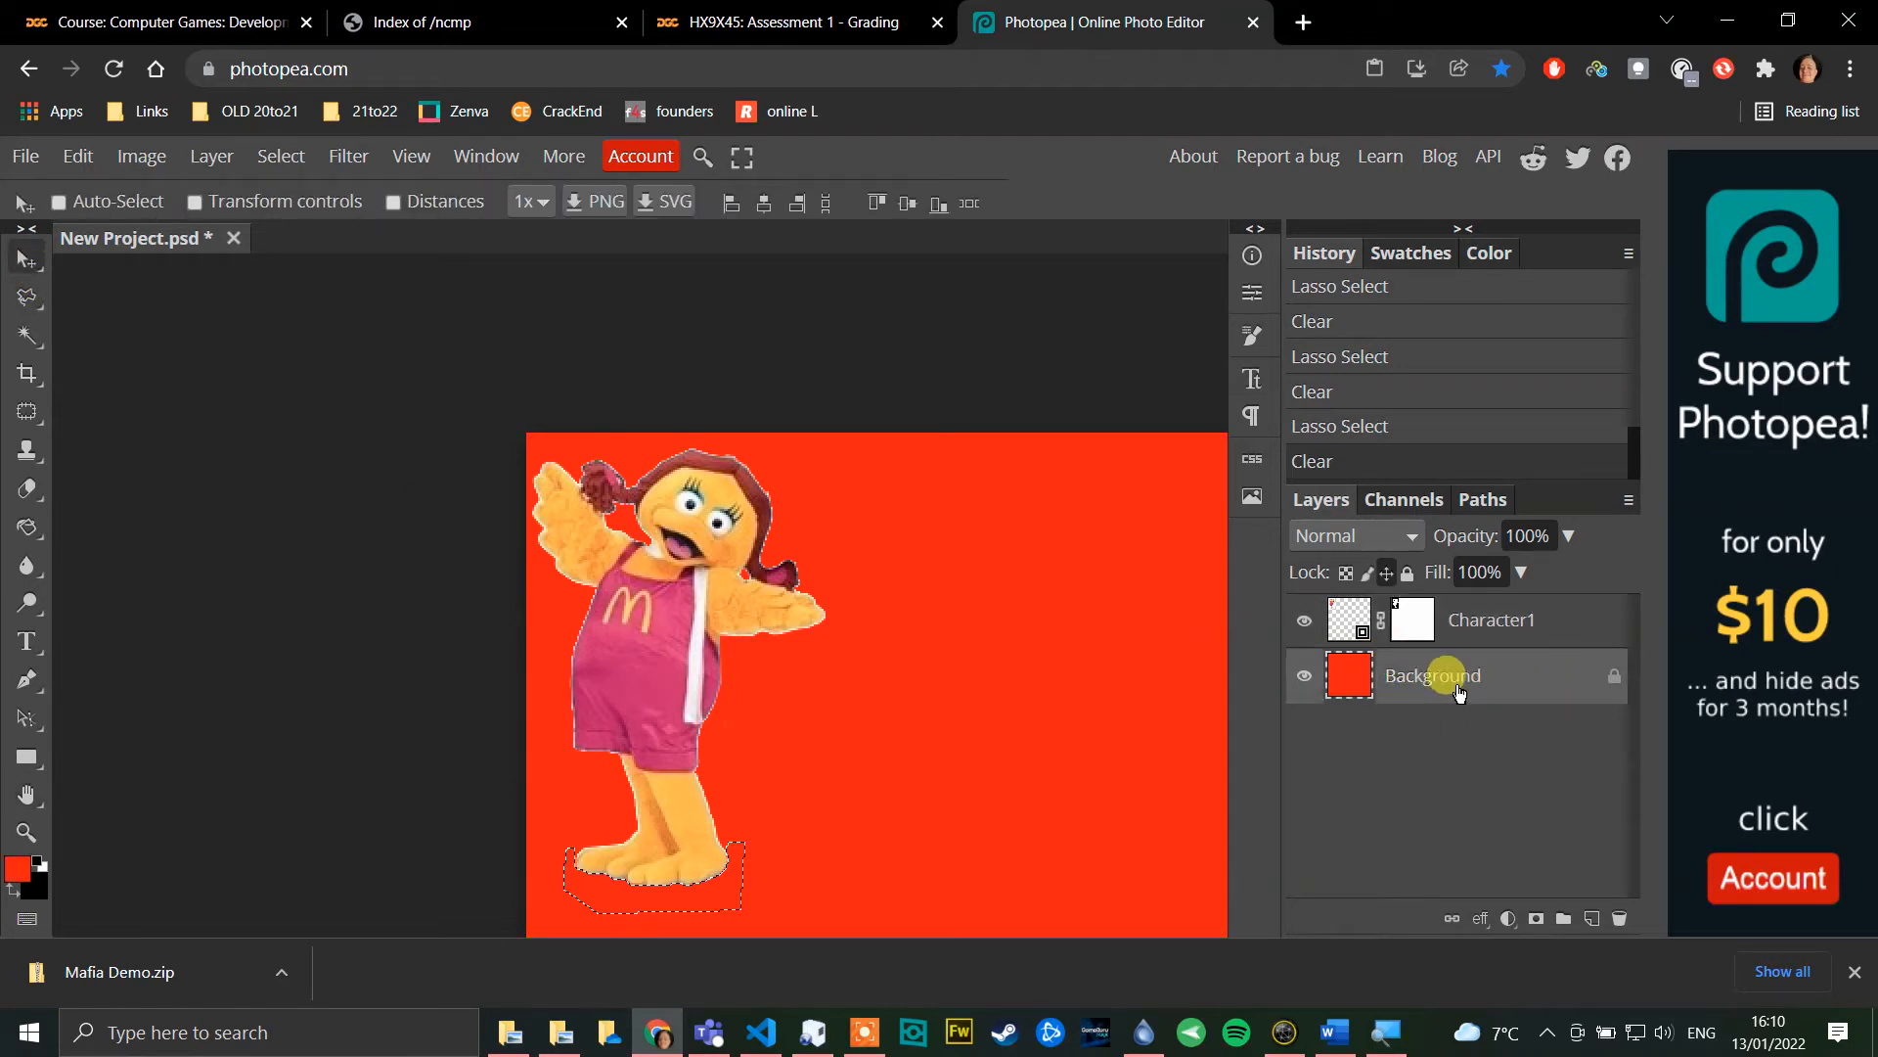
pyautogui.click(1621, 920)
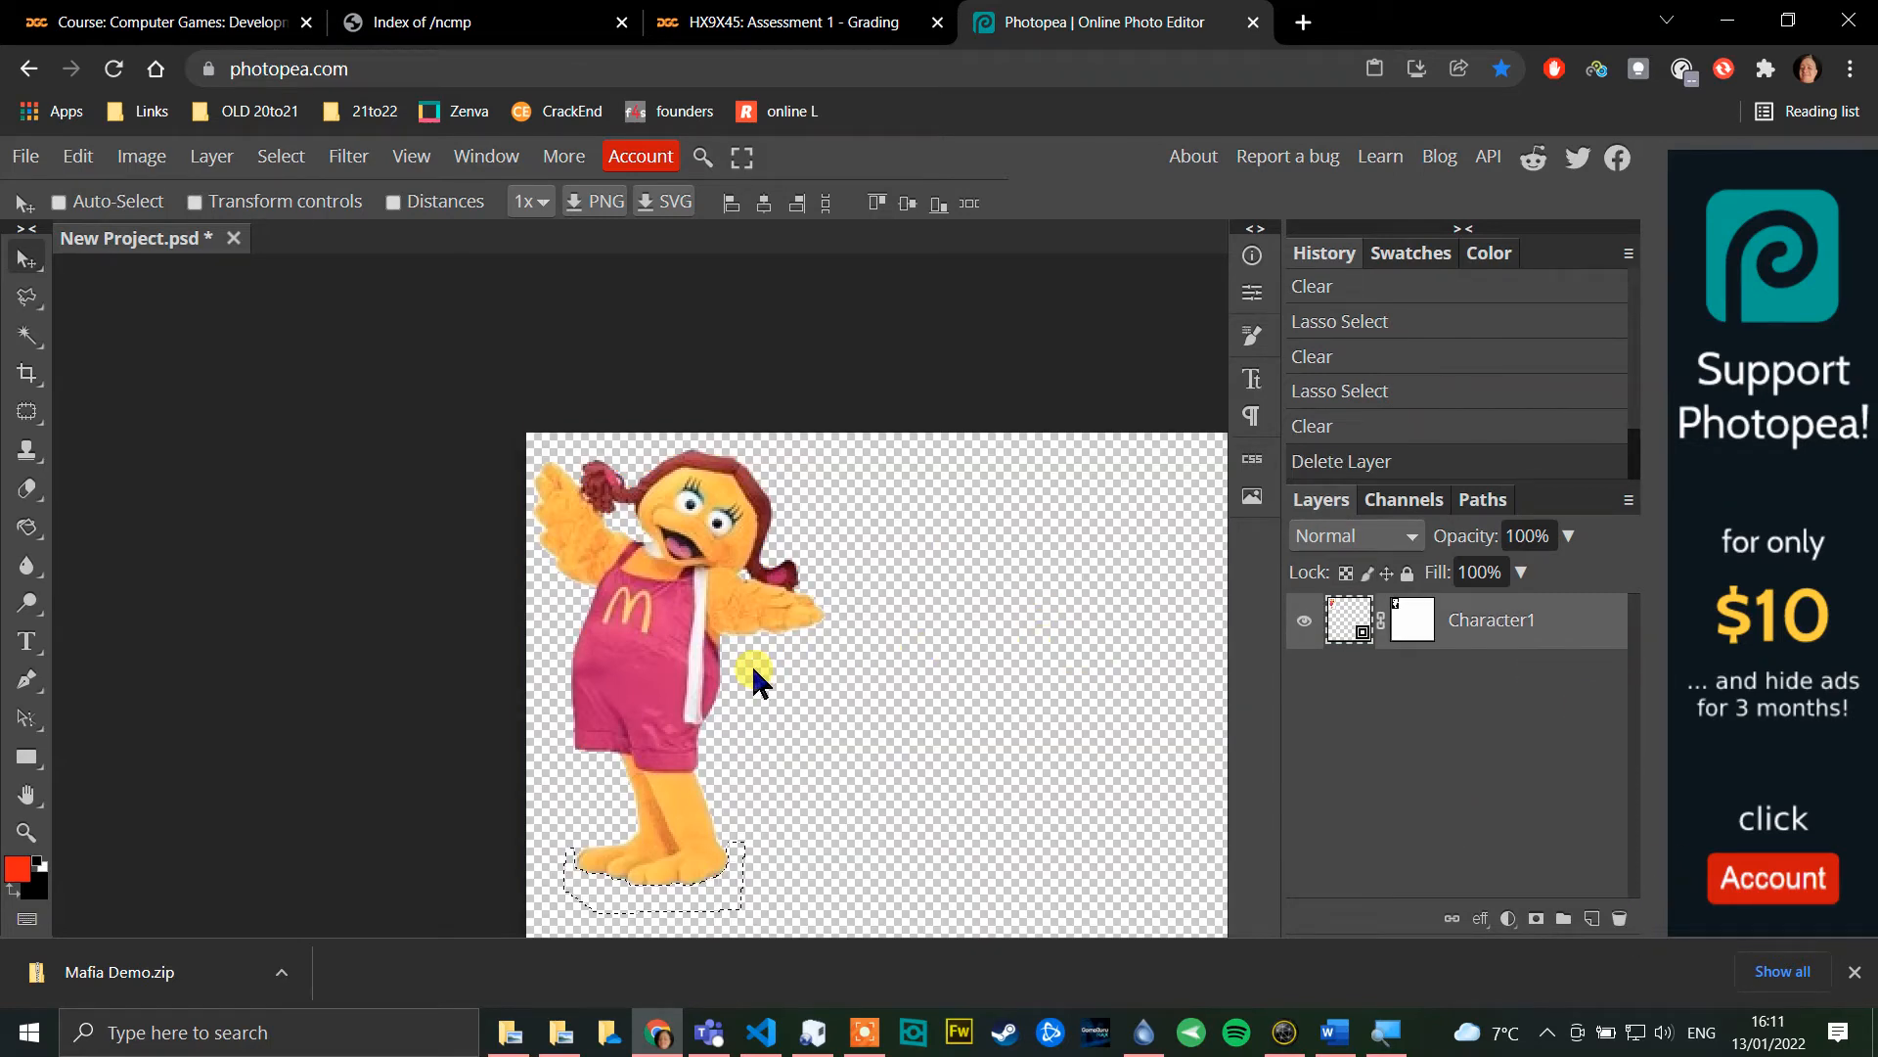
pyautogui.hotkey('ctrl', '0')
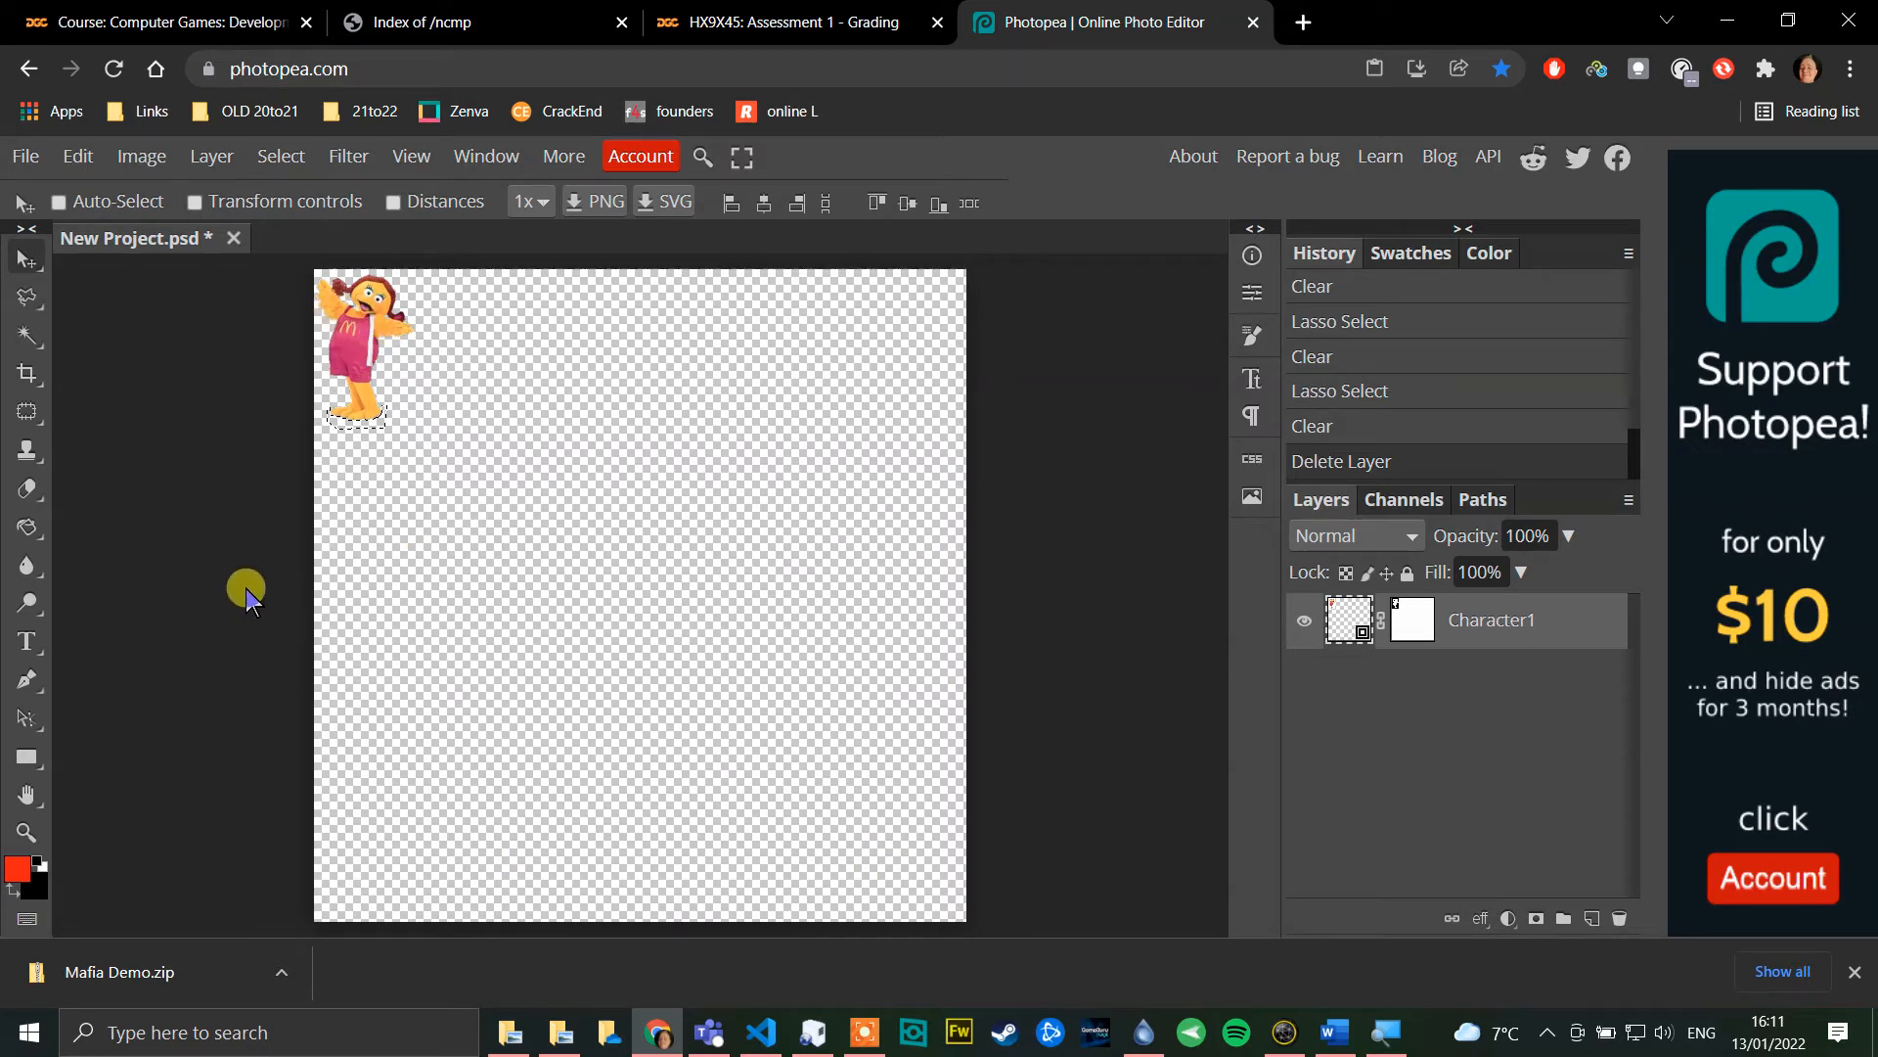
pyautogui.click(26, 373)
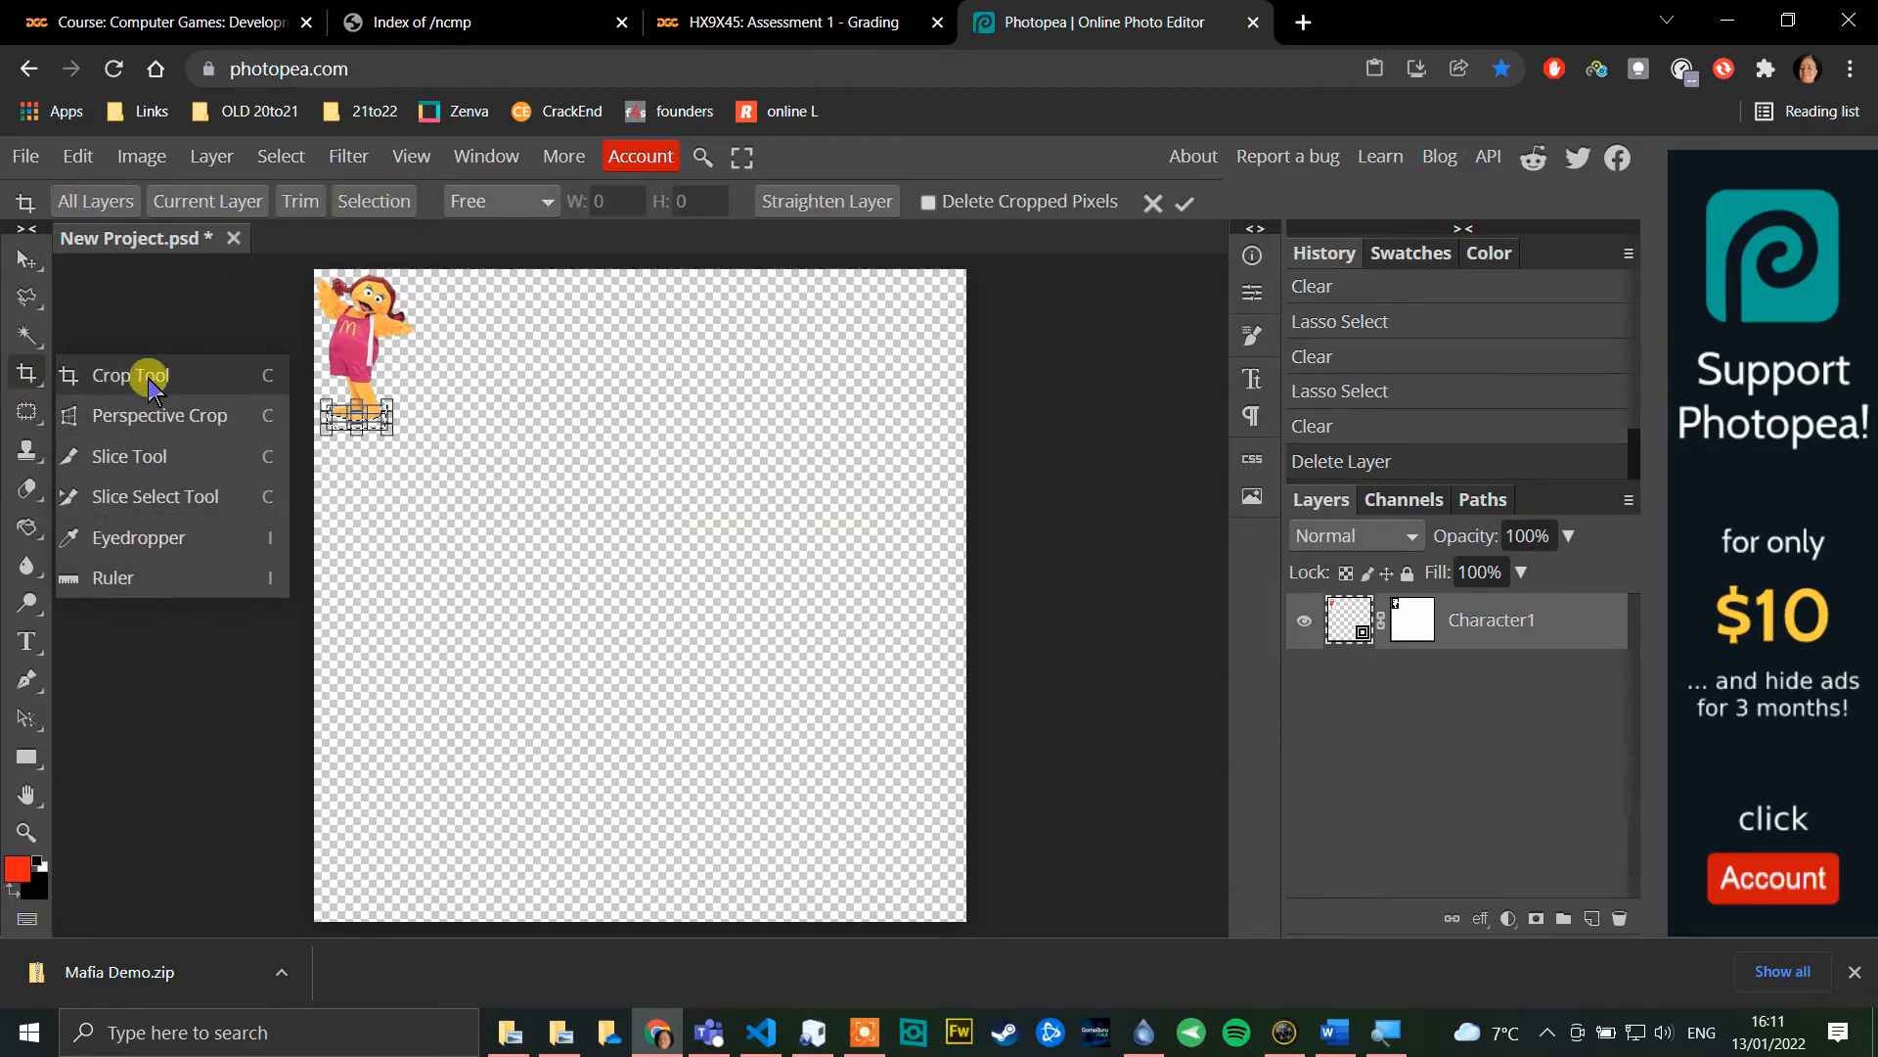
pyautogui.click(147, 378)
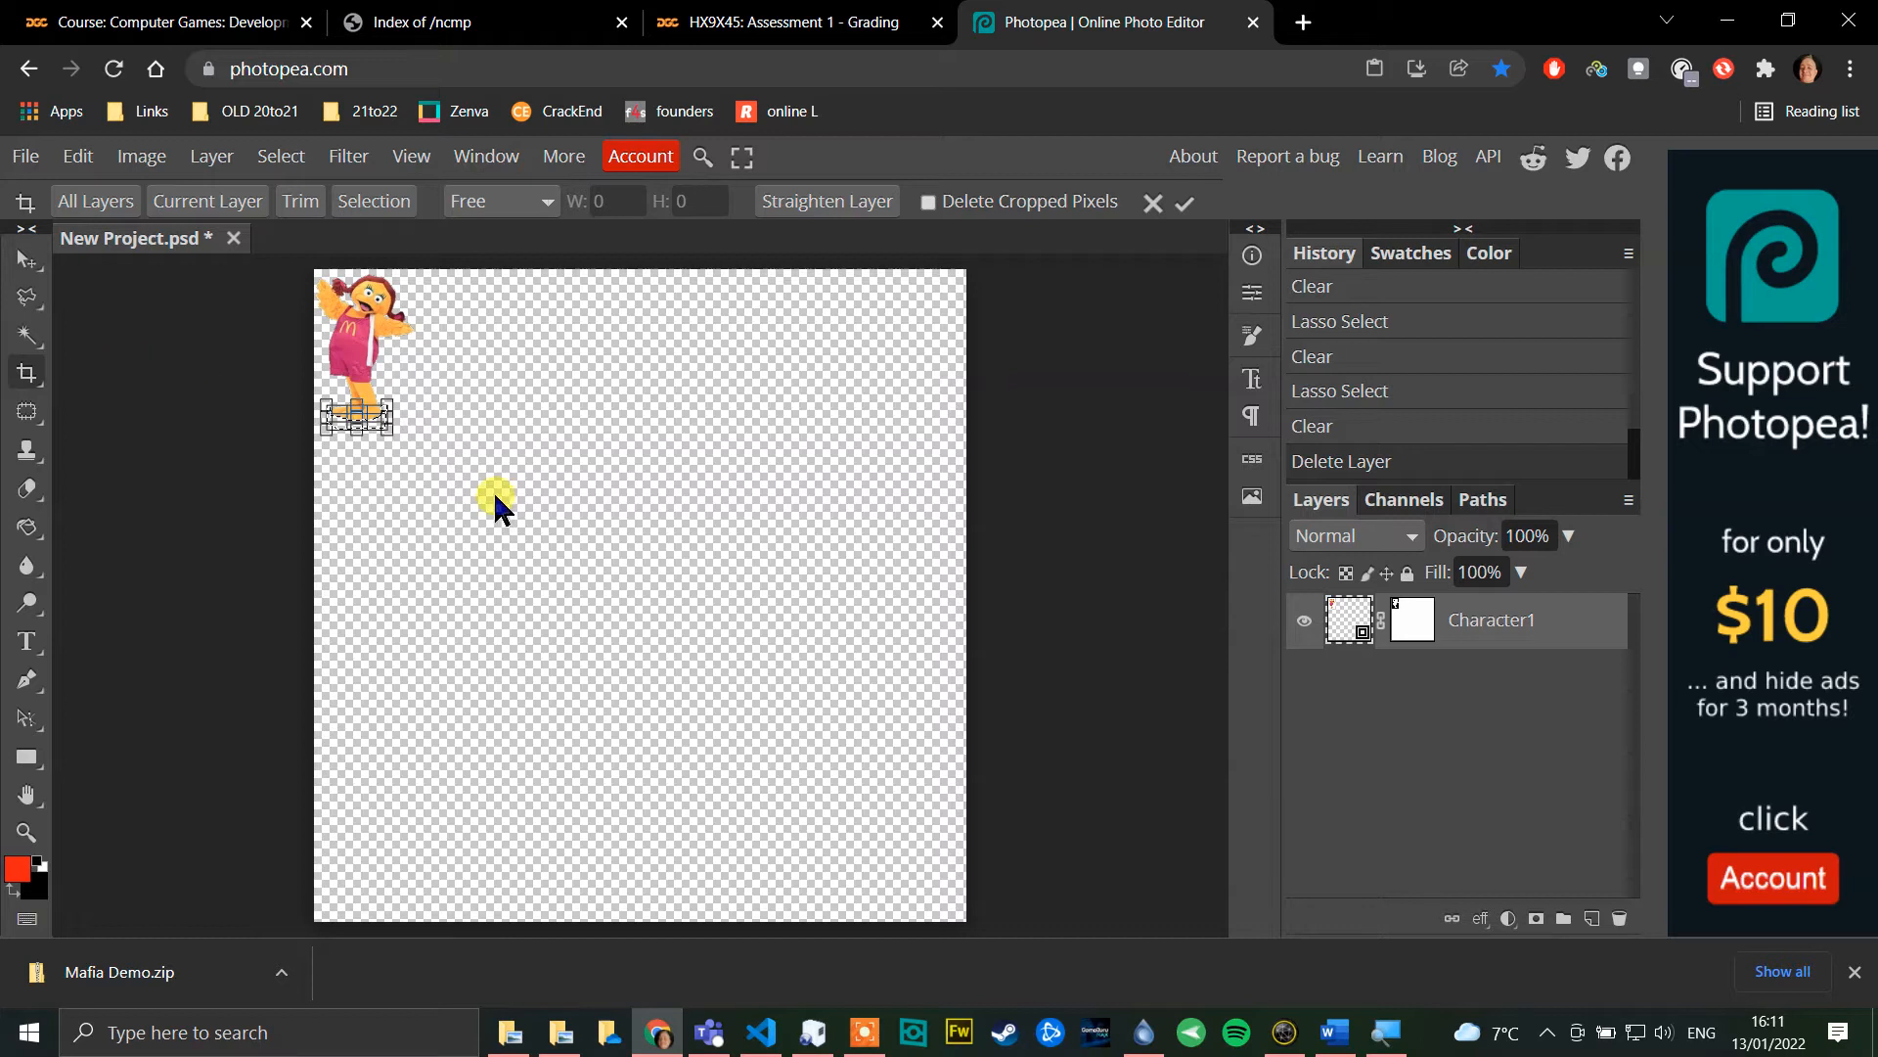
pyautogui.click(26, 259)
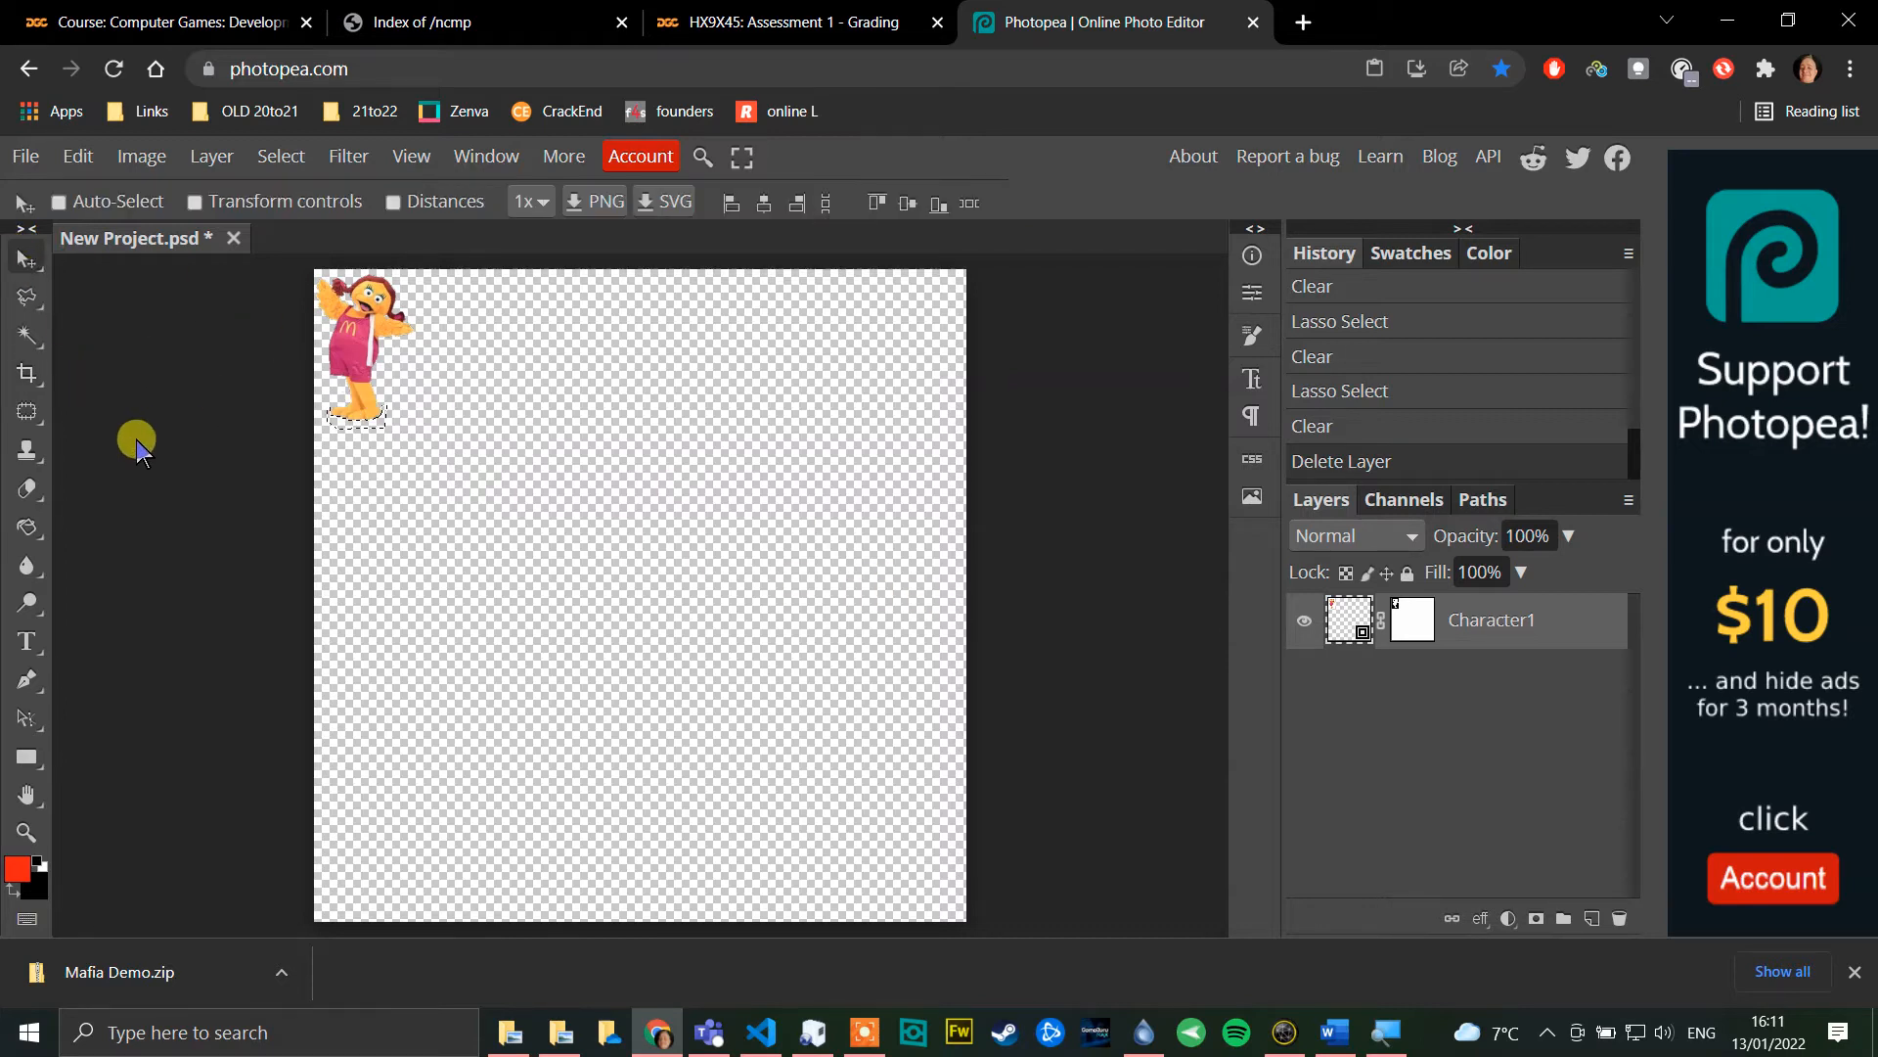
pyautogui.click(134, 436)
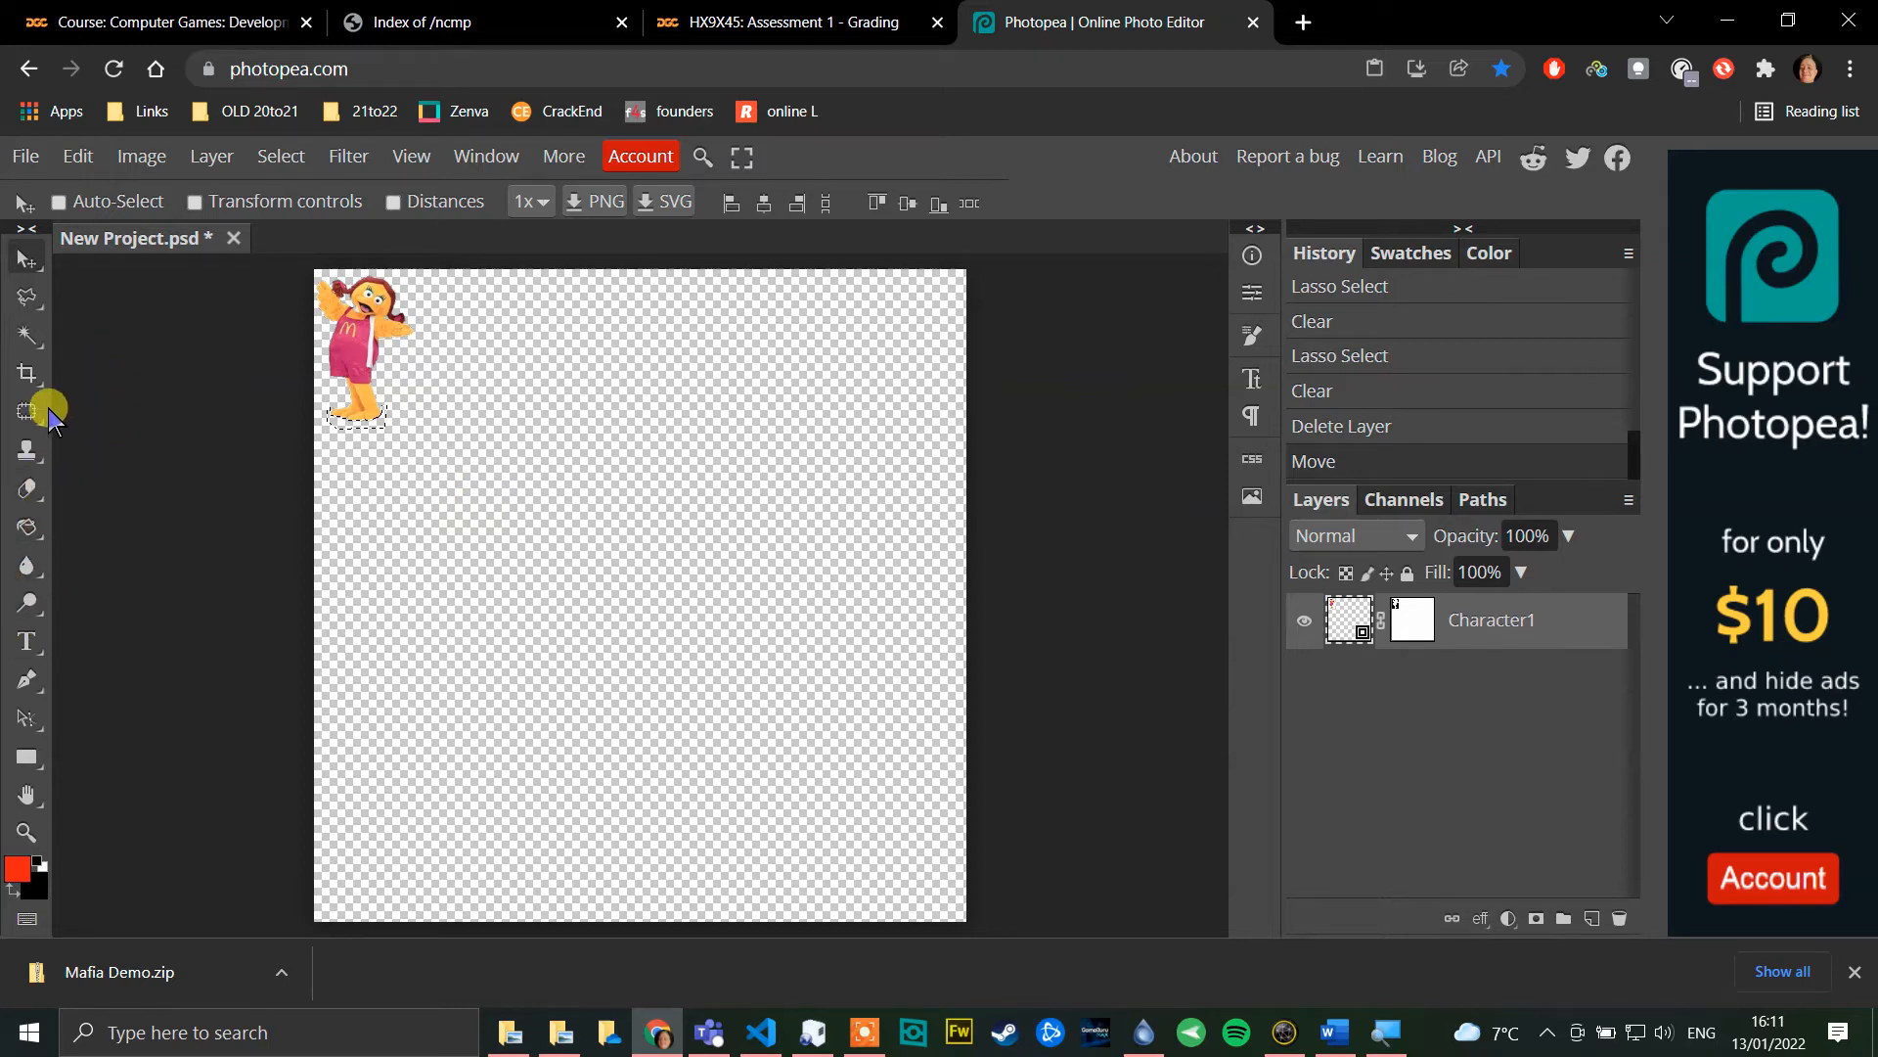
pyautogui.click(27, 381)
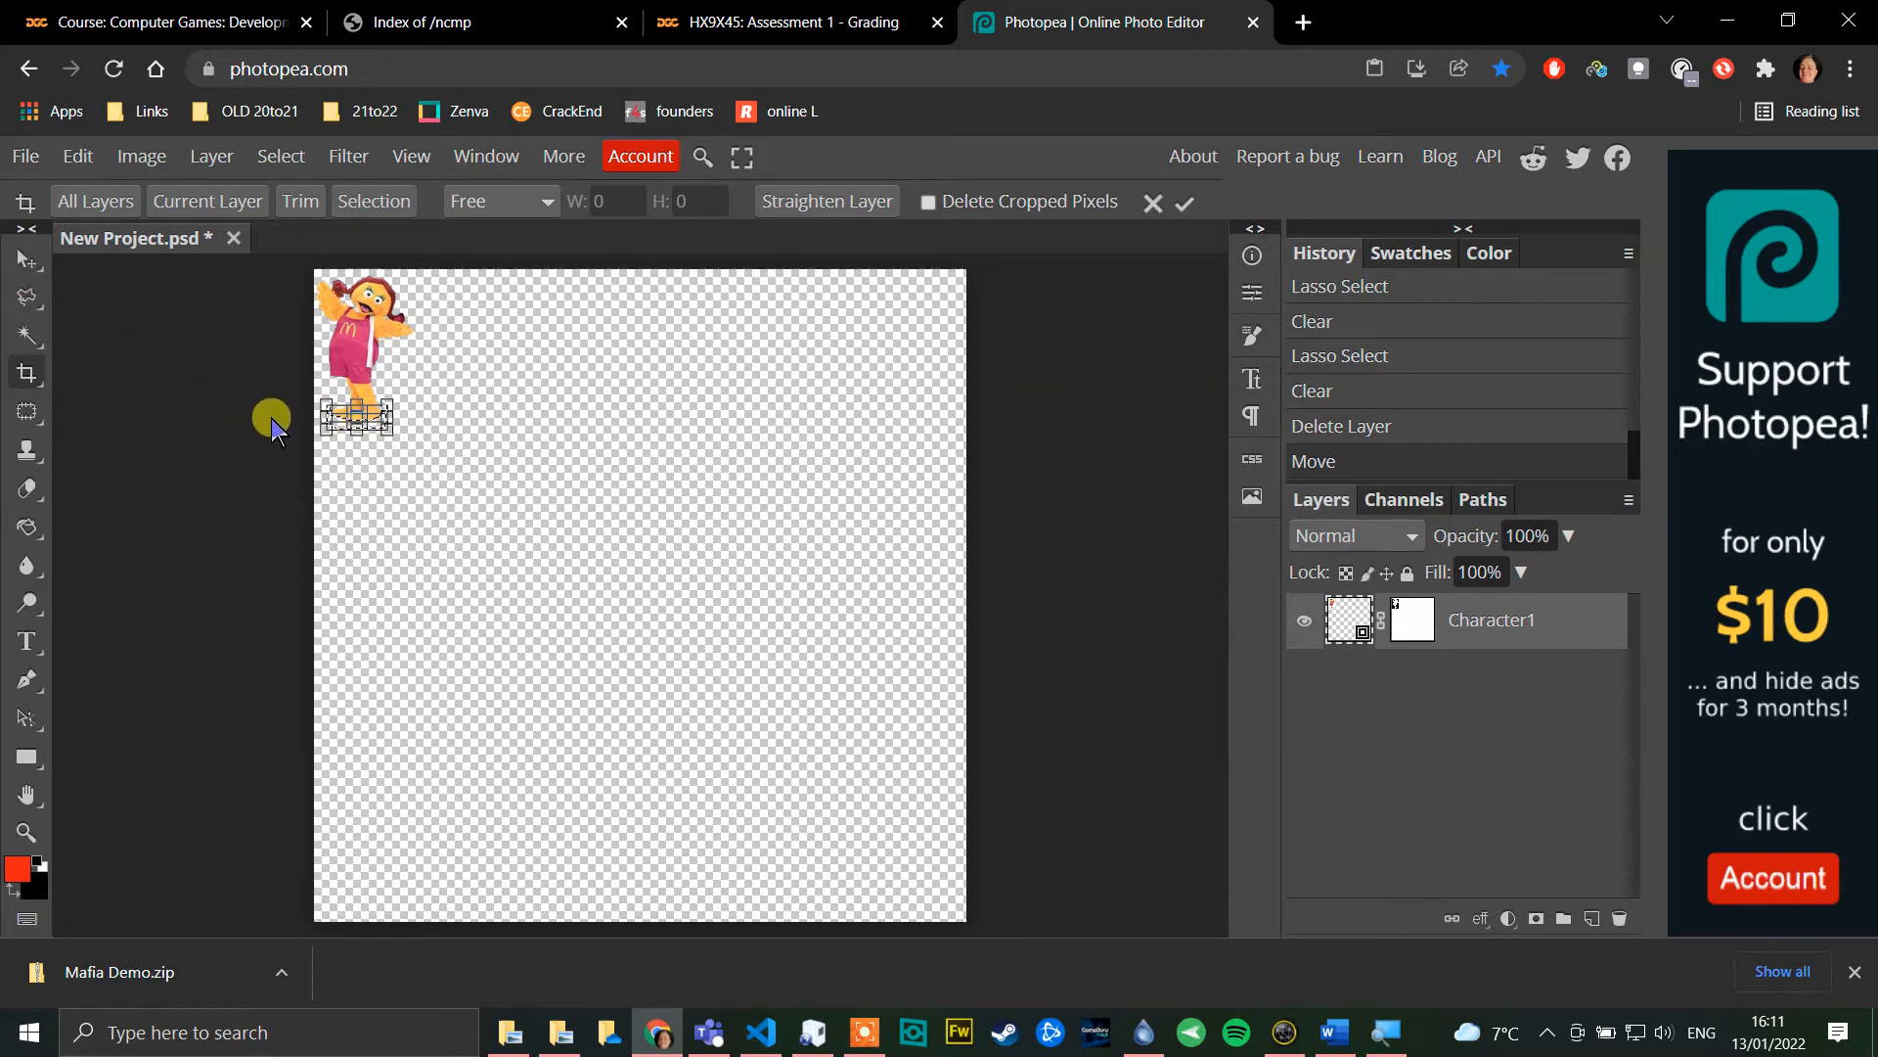
pyautogui.hotkey('ctrl', '+')
pyautogui.hotkey('ctrl', '+')
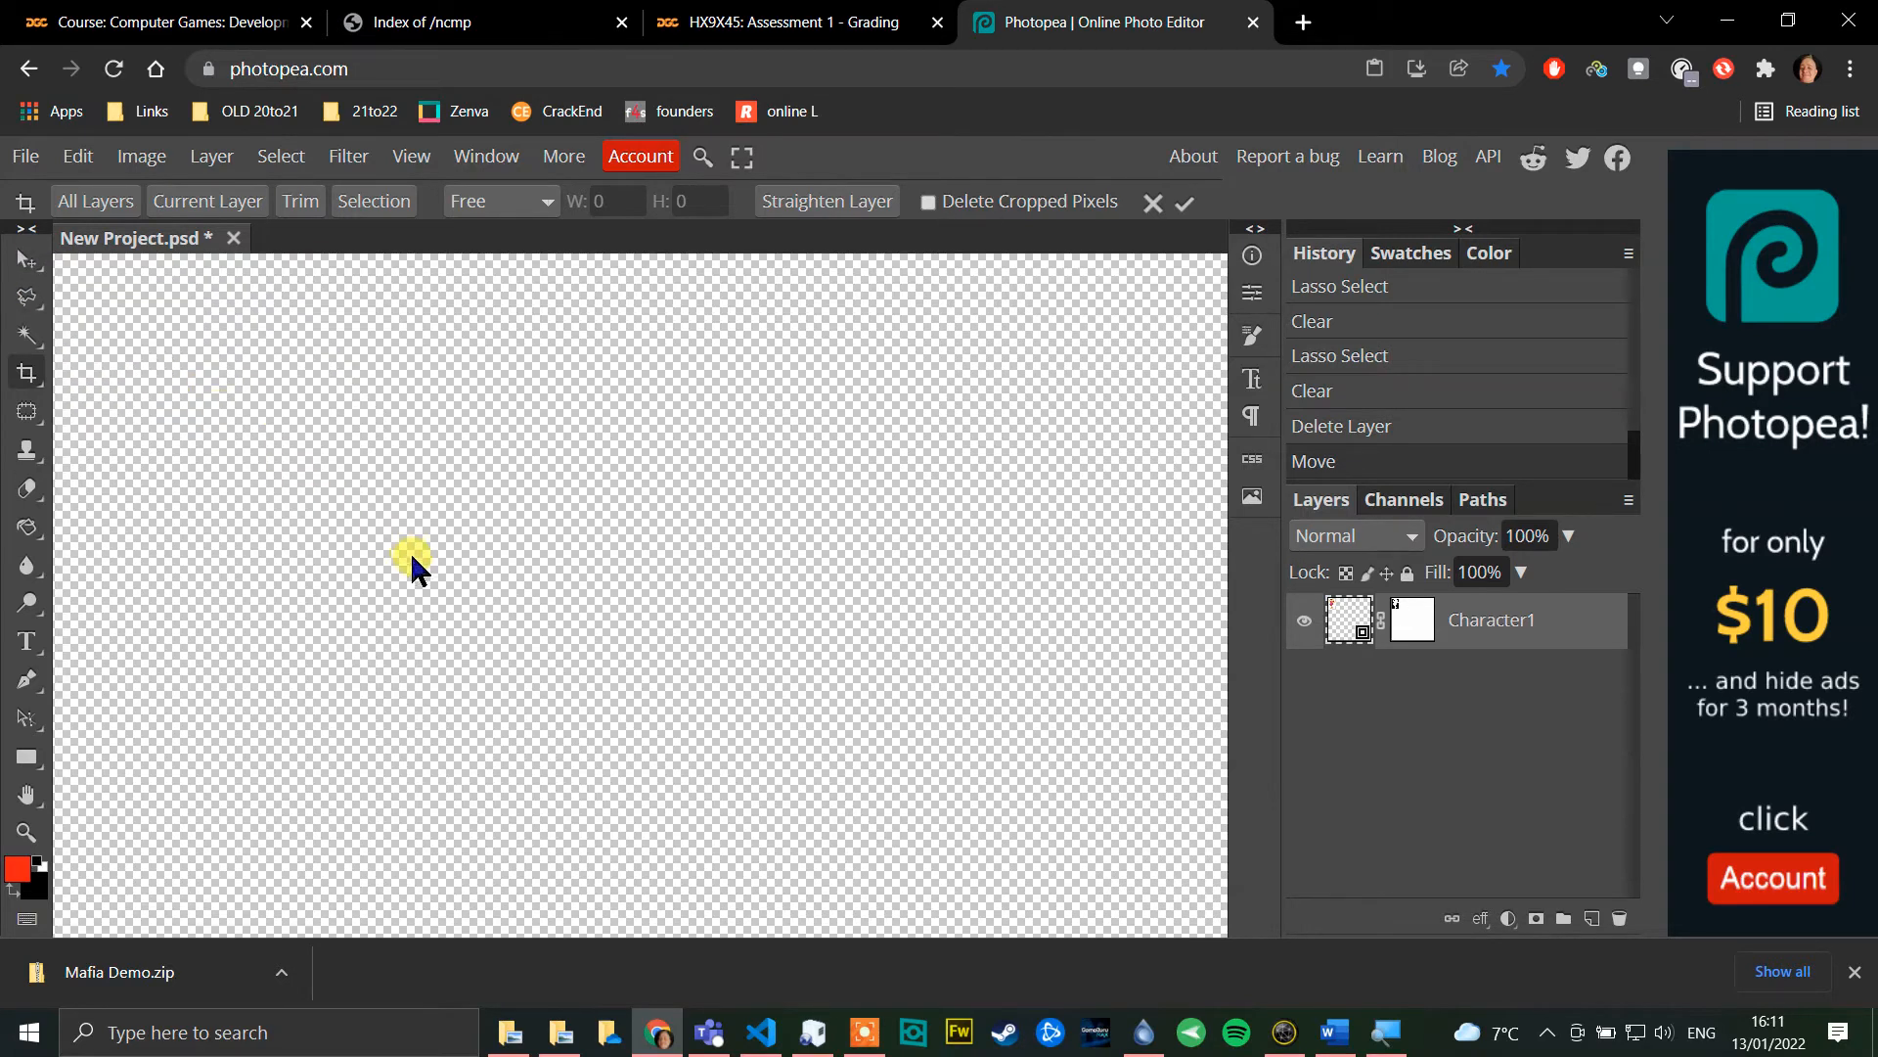
# Step: Clear the selected area beneath the feet on the Character1 layer's raster mask
pyautogui.click(26, 794)
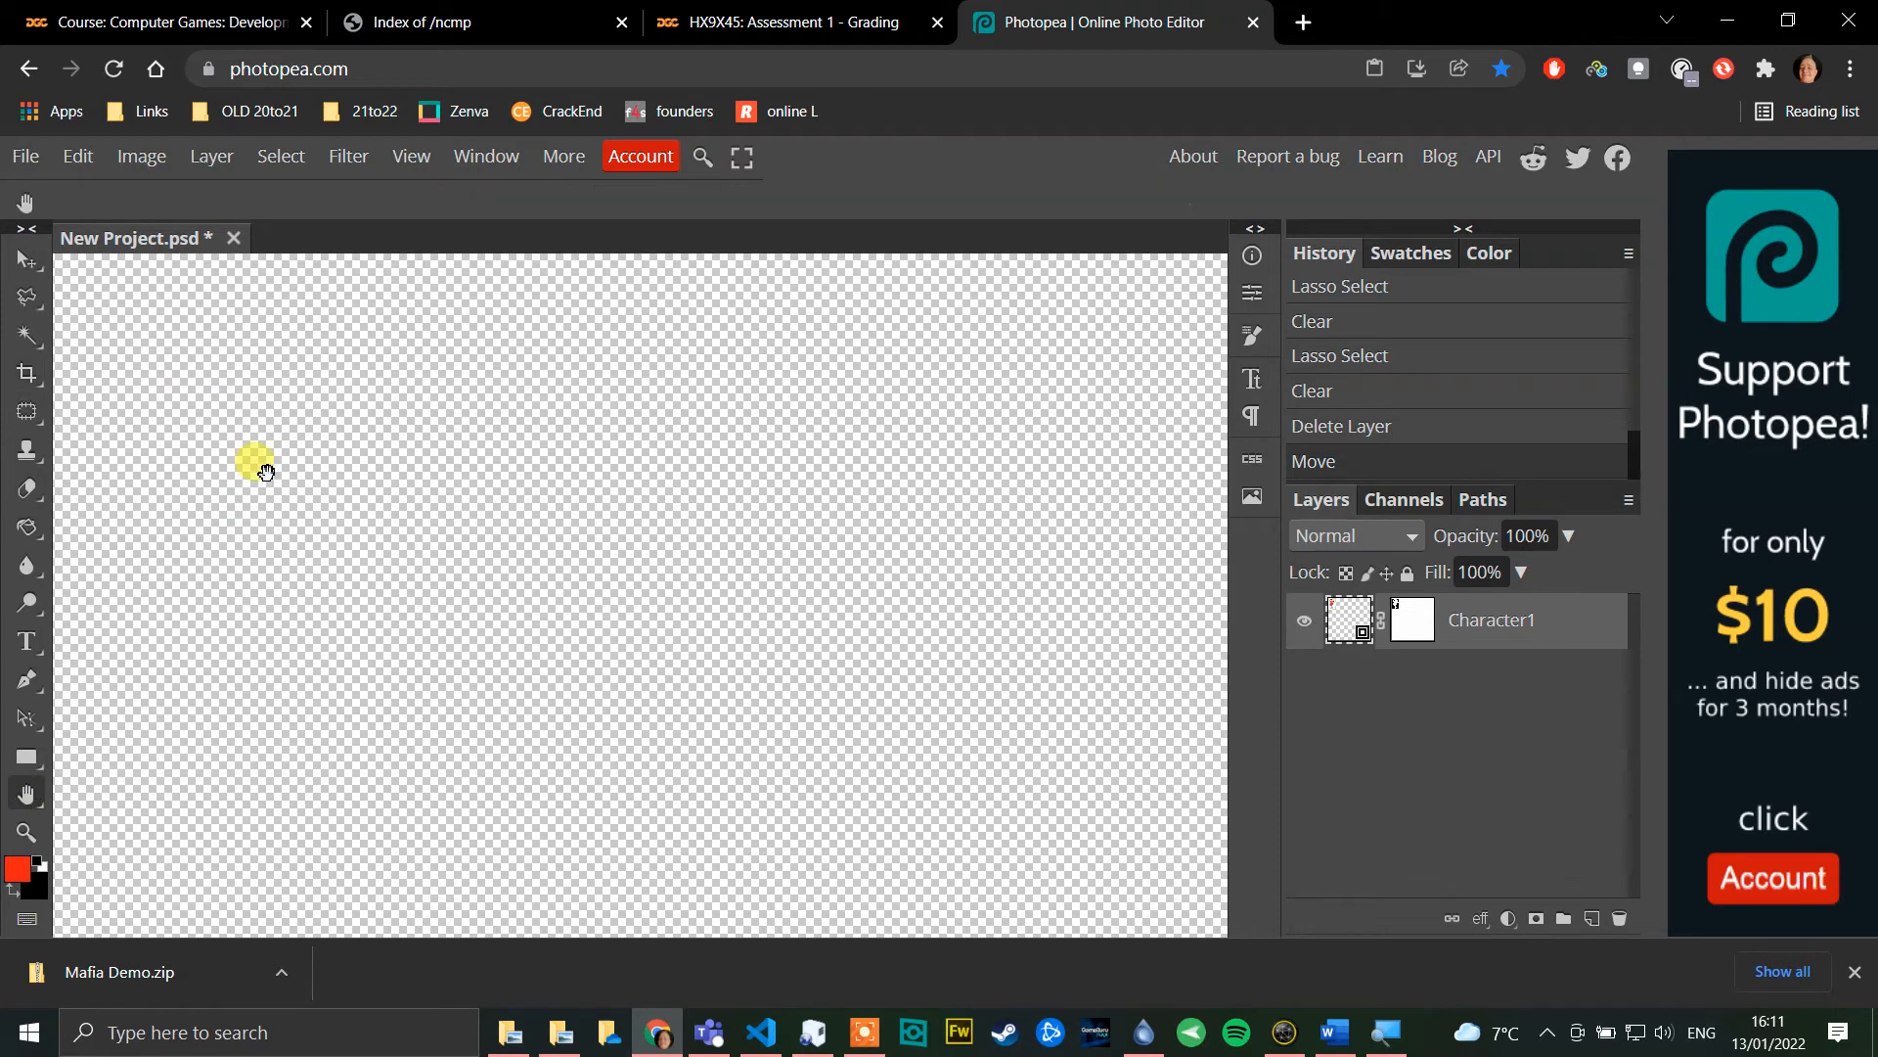
pyautogui.moveTo(243, 449); pyautogui.dragTo(839, 839)
pyautogui.moveTo(474, 637); pyautogui.dragTo(409, 818)
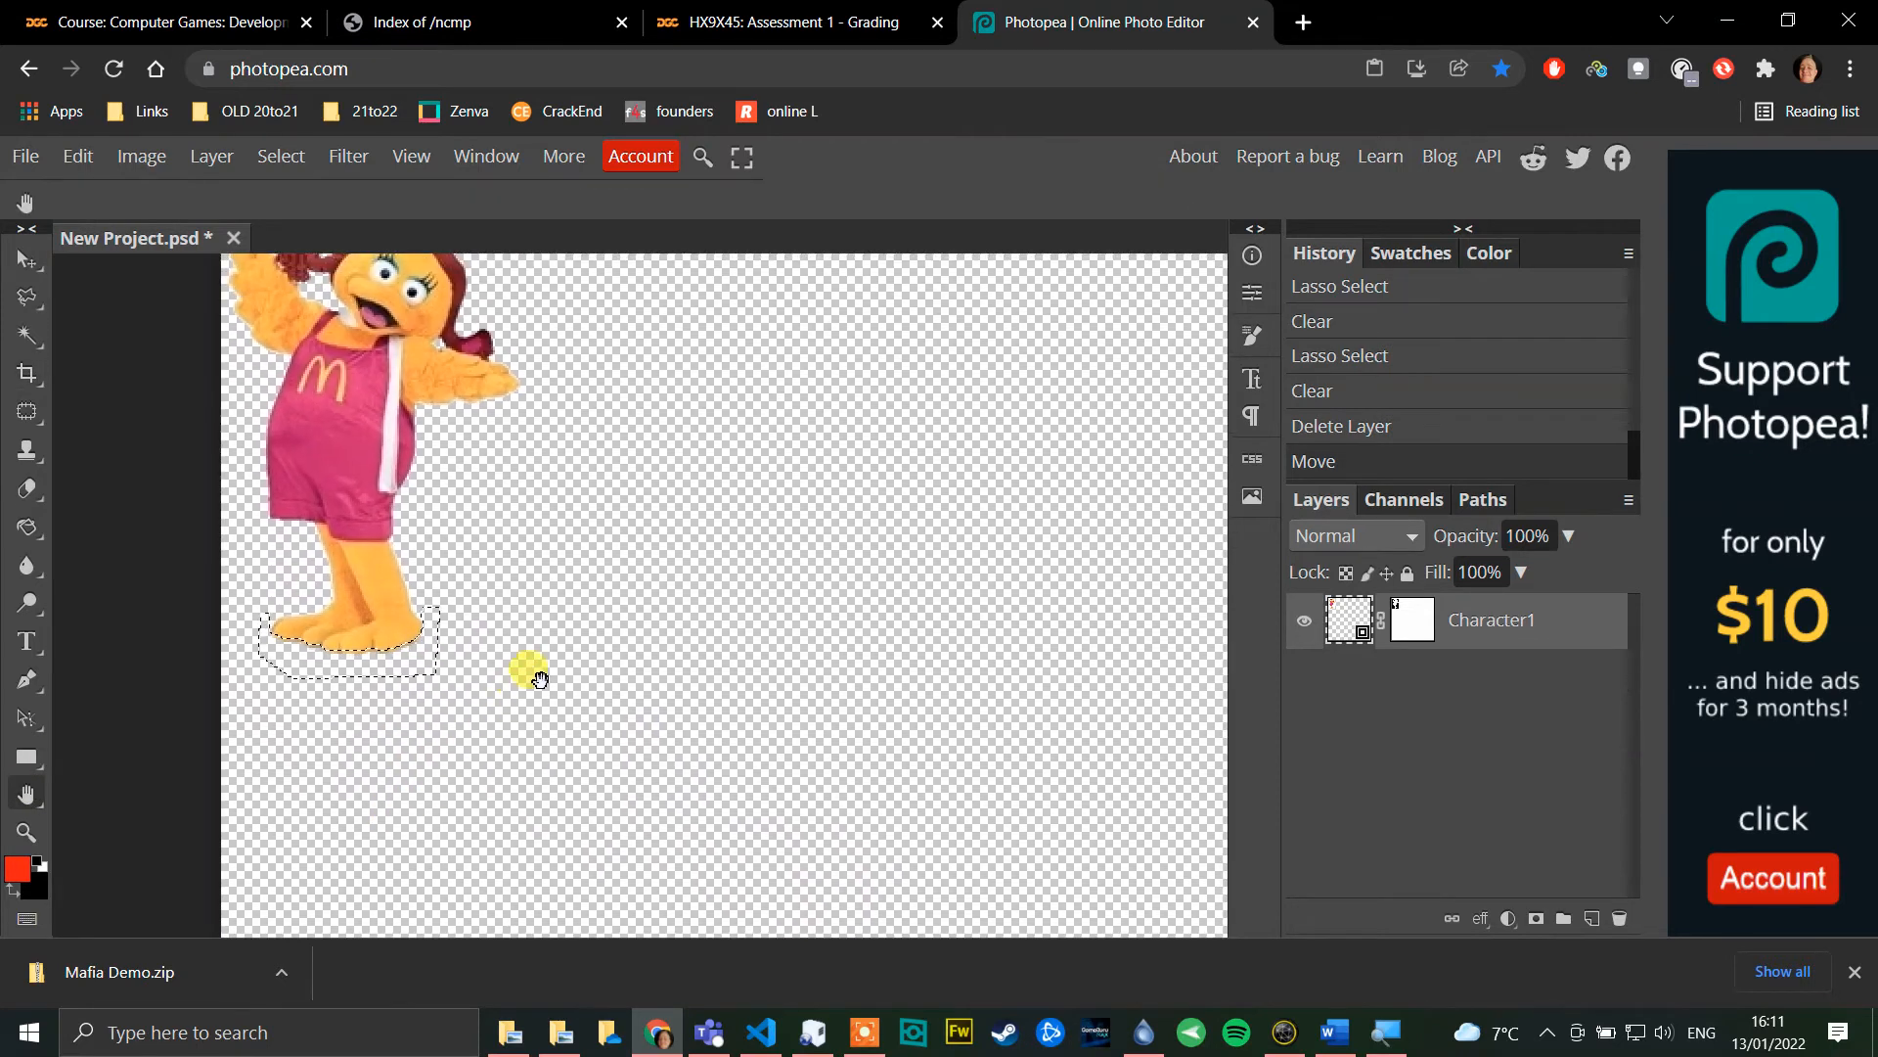
pyautogui.press('Delete')
pyautogui.click(1409, 624)
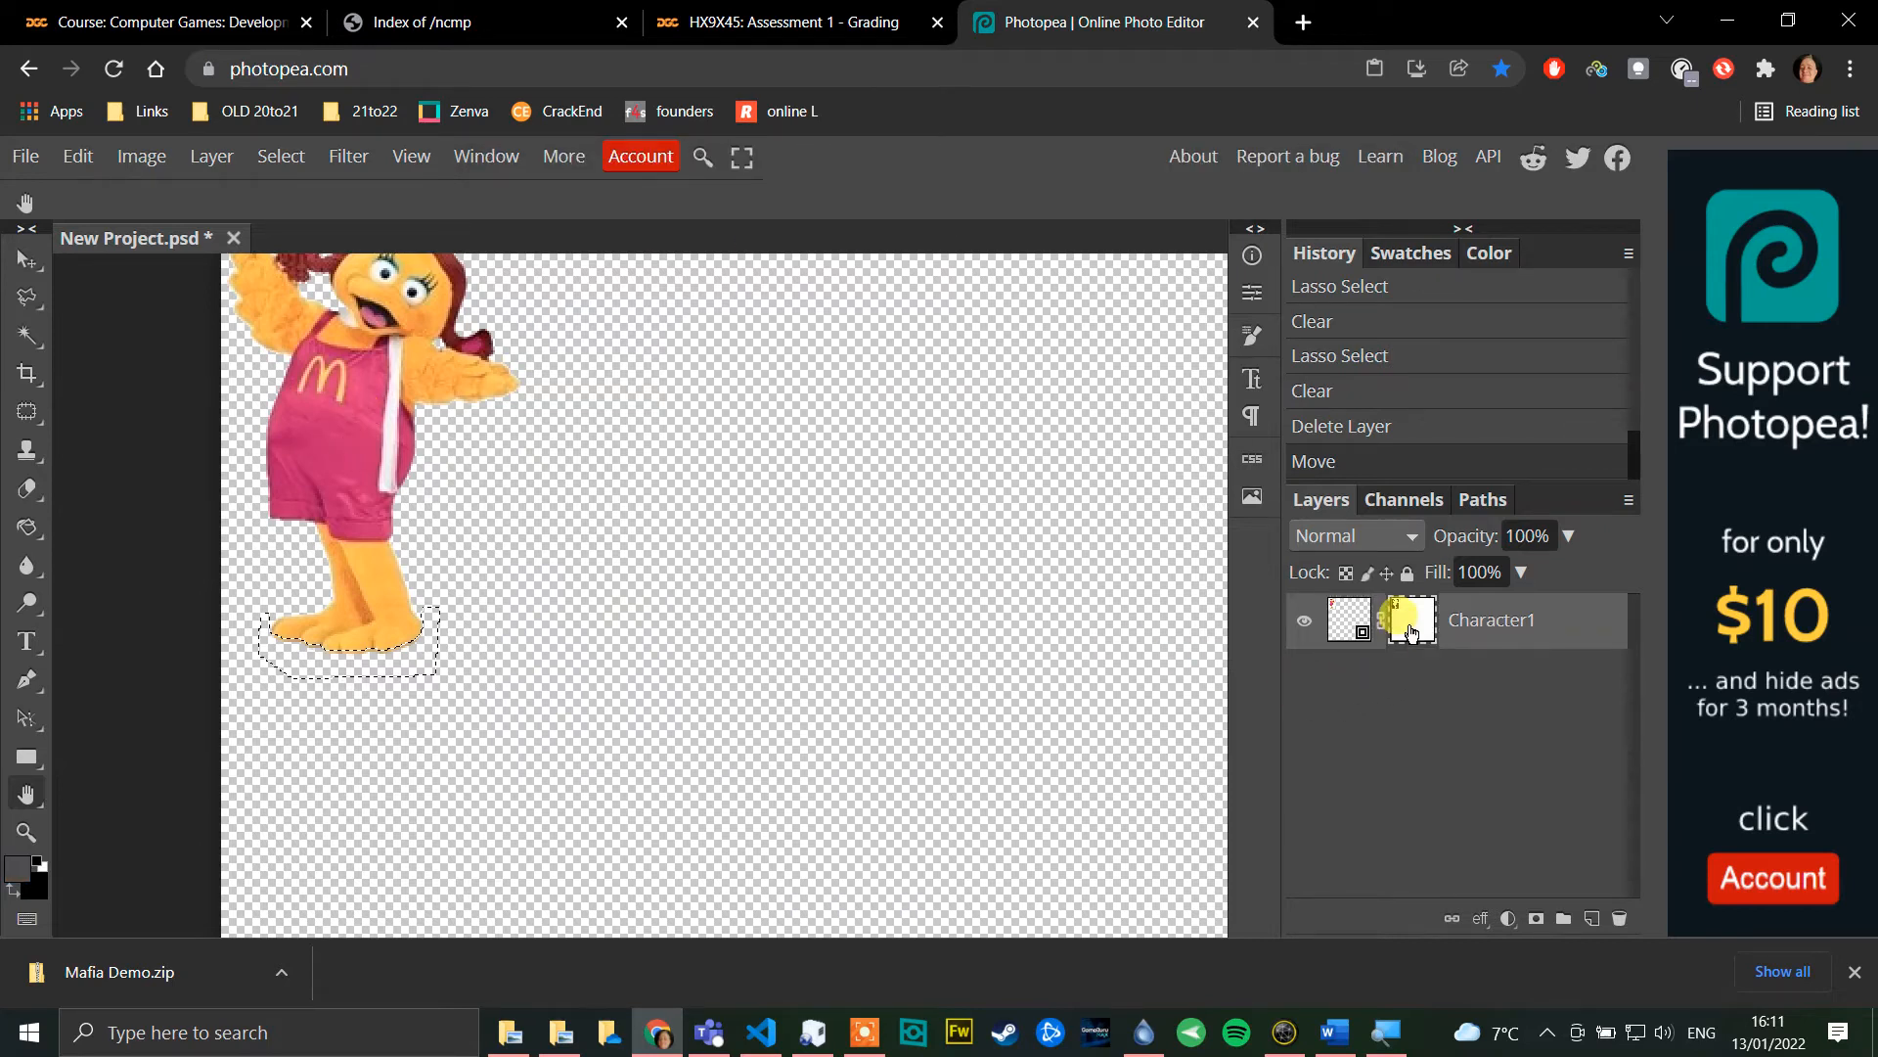
pyautogui.click(1355, 634)
pyautogui.click(1414, 631)
pyautogui.press('Delete')
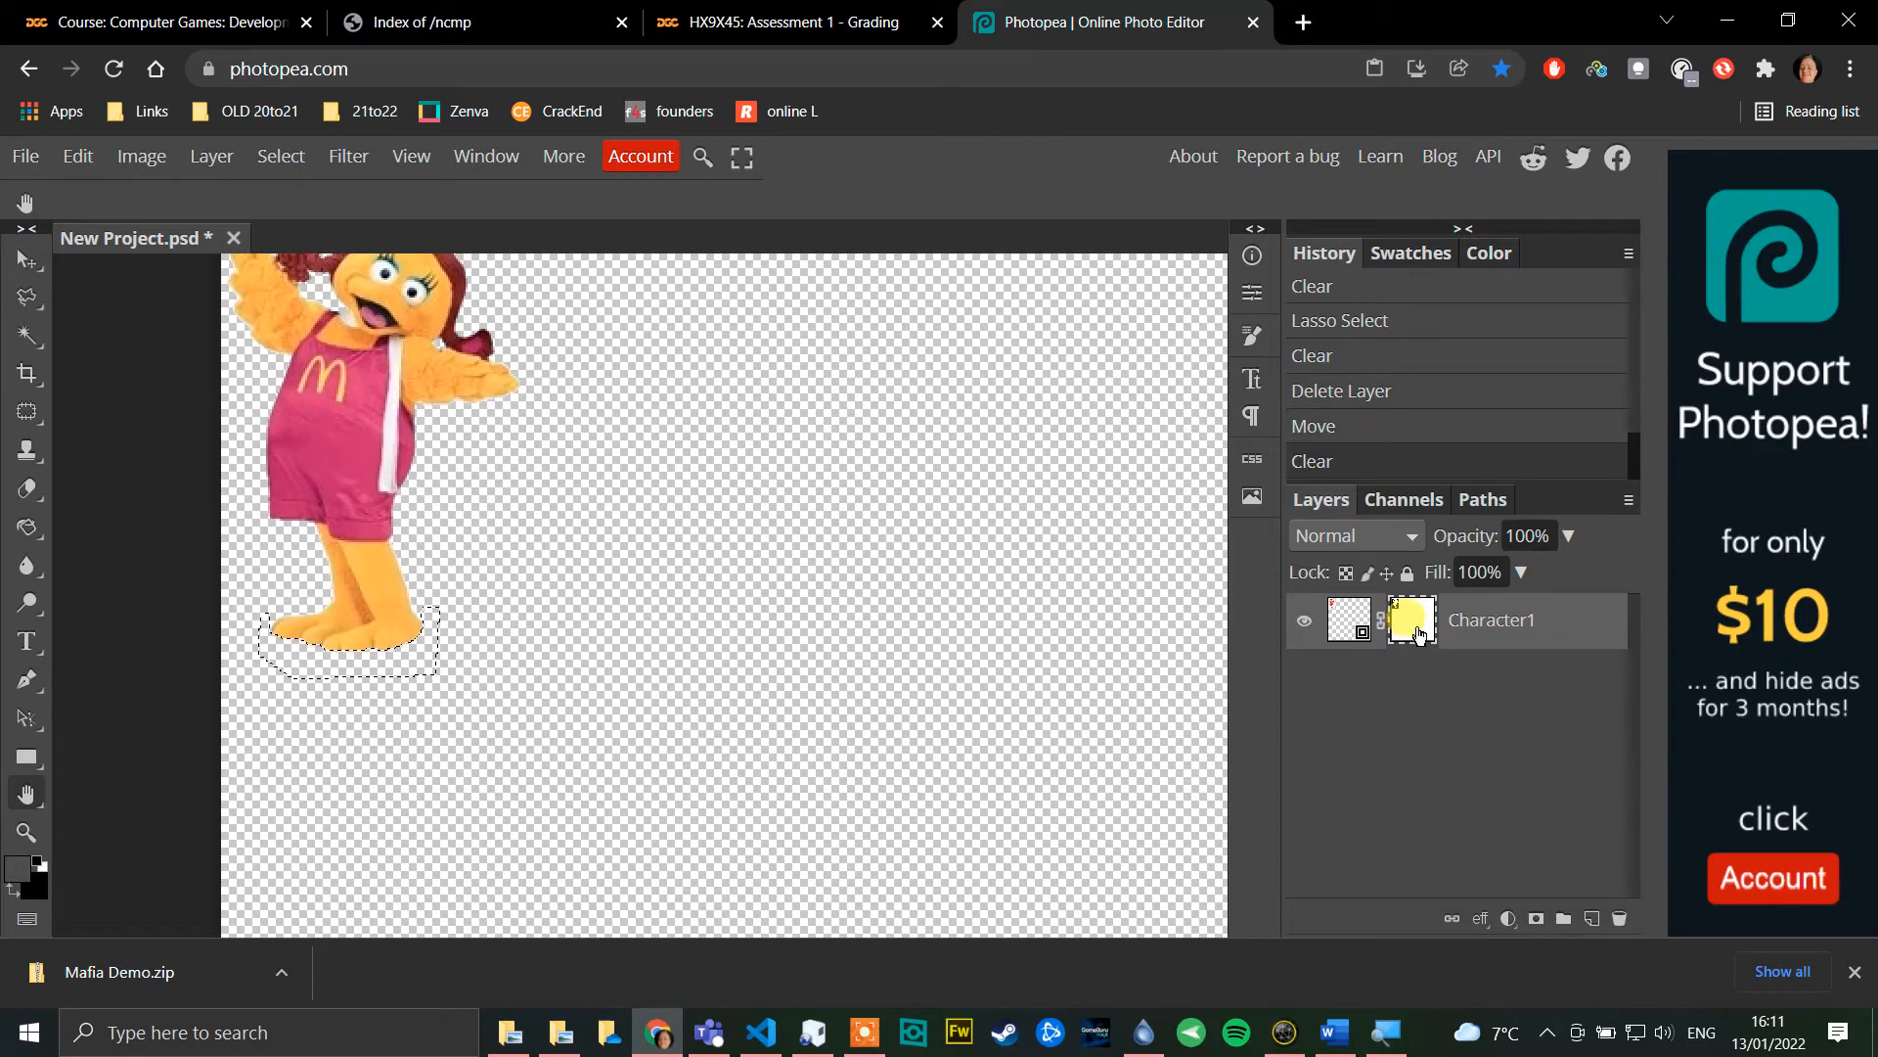
# Step: Try to clear the selected area on the Character1 layer's image, and make its mask active again with the Move tool
pyautogui.click(1348, 626)
pyautogui.press('Delete')
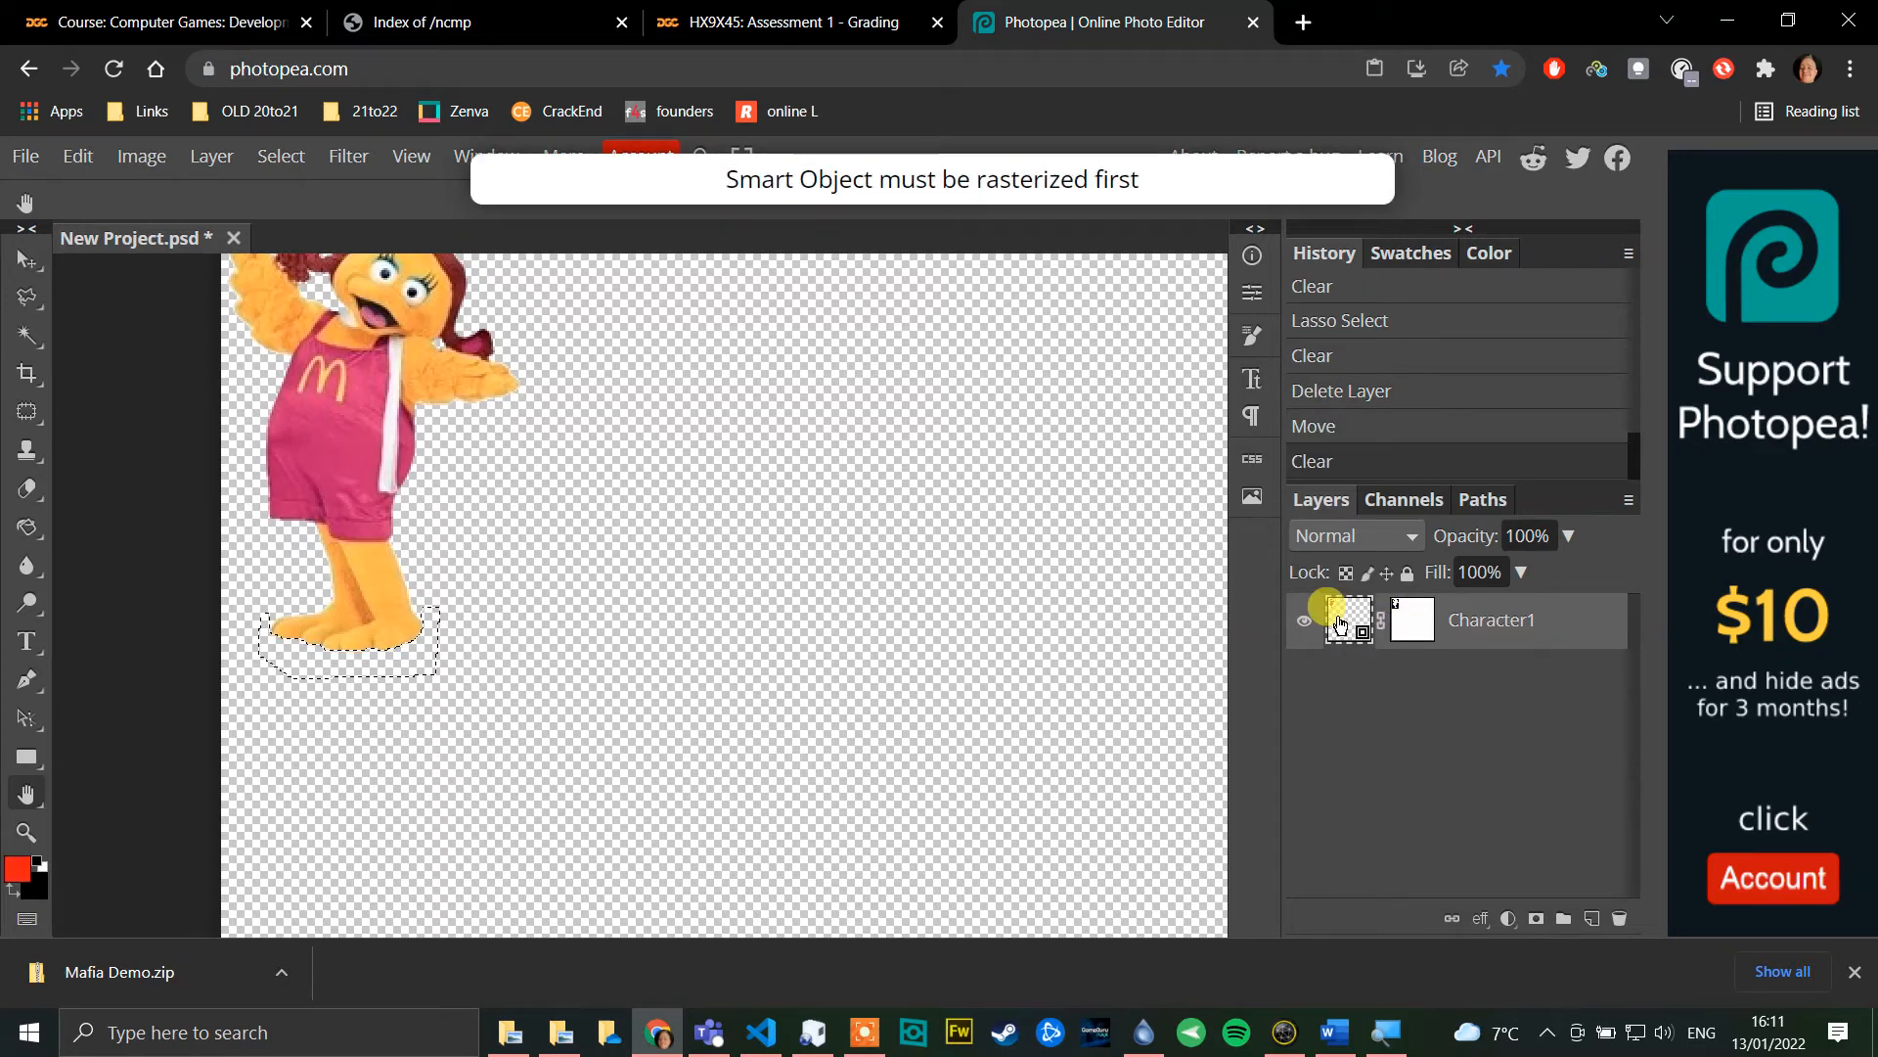
pyautogui.click(1414, 626)
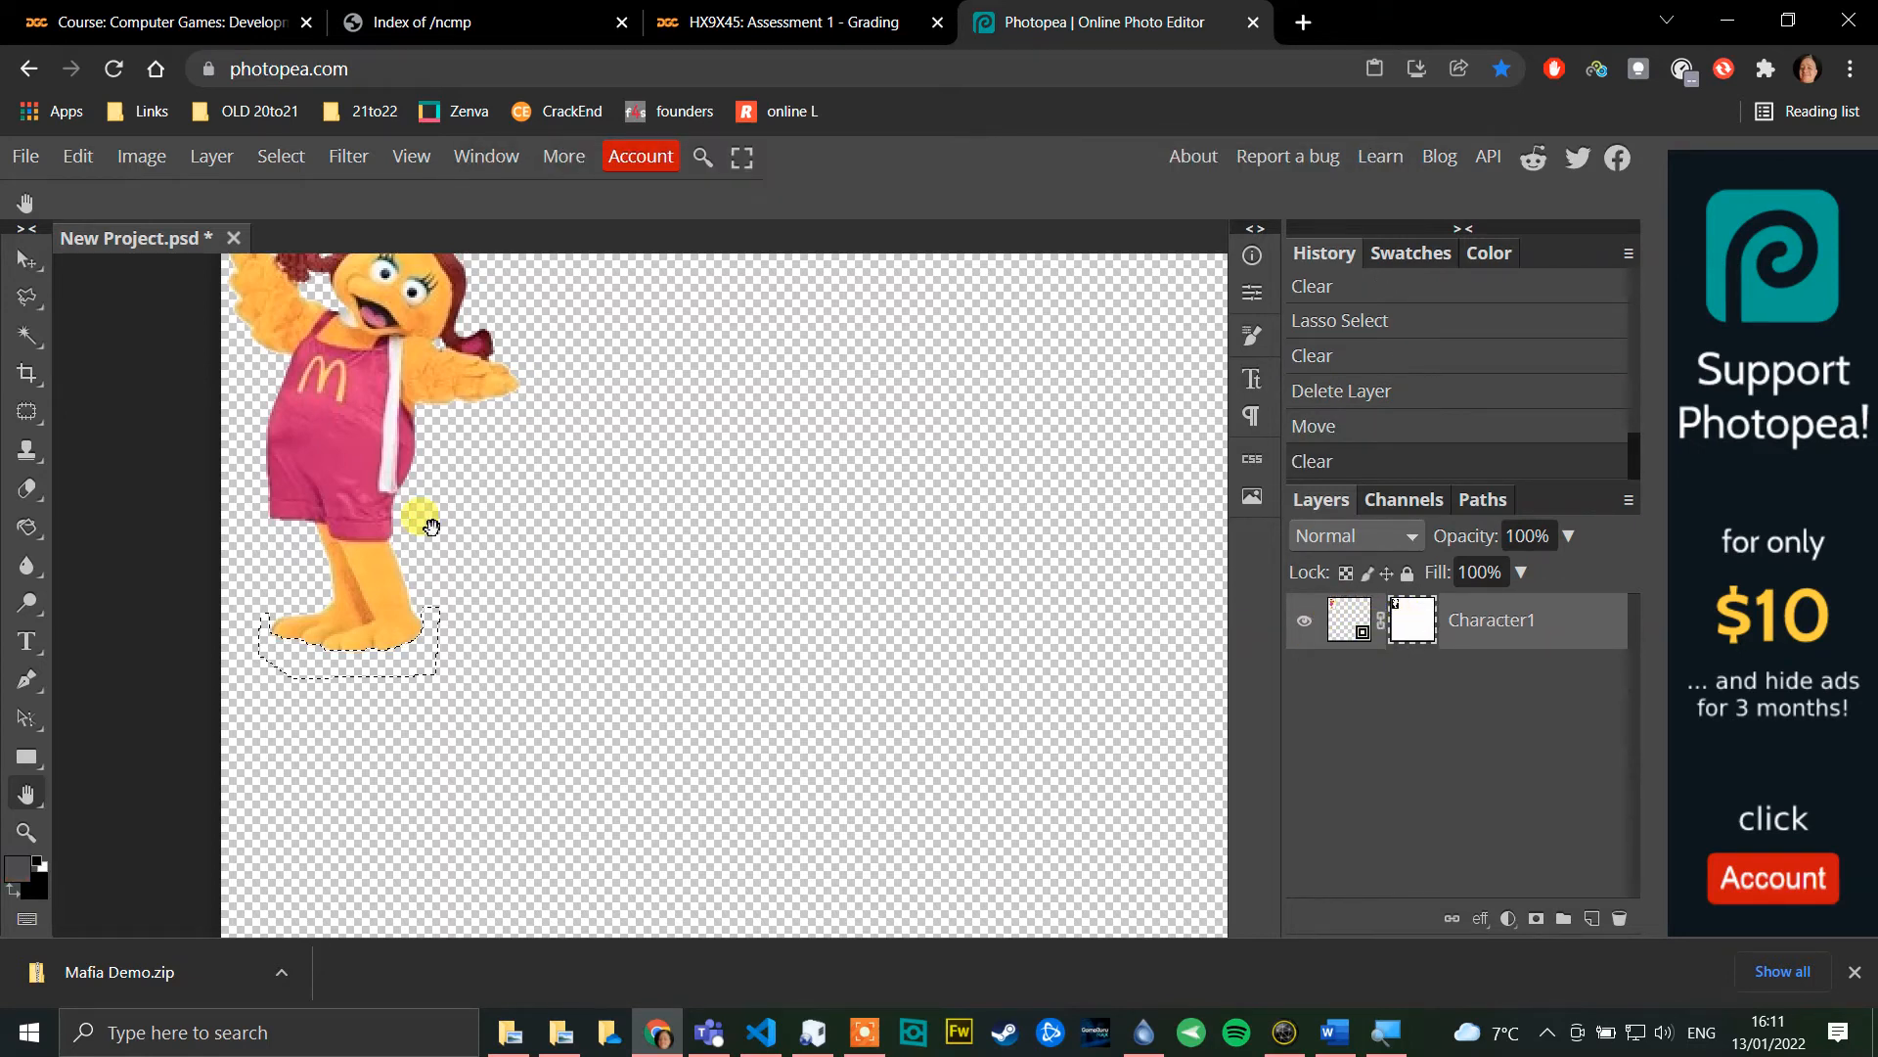
pyautogui.click(27, 260)
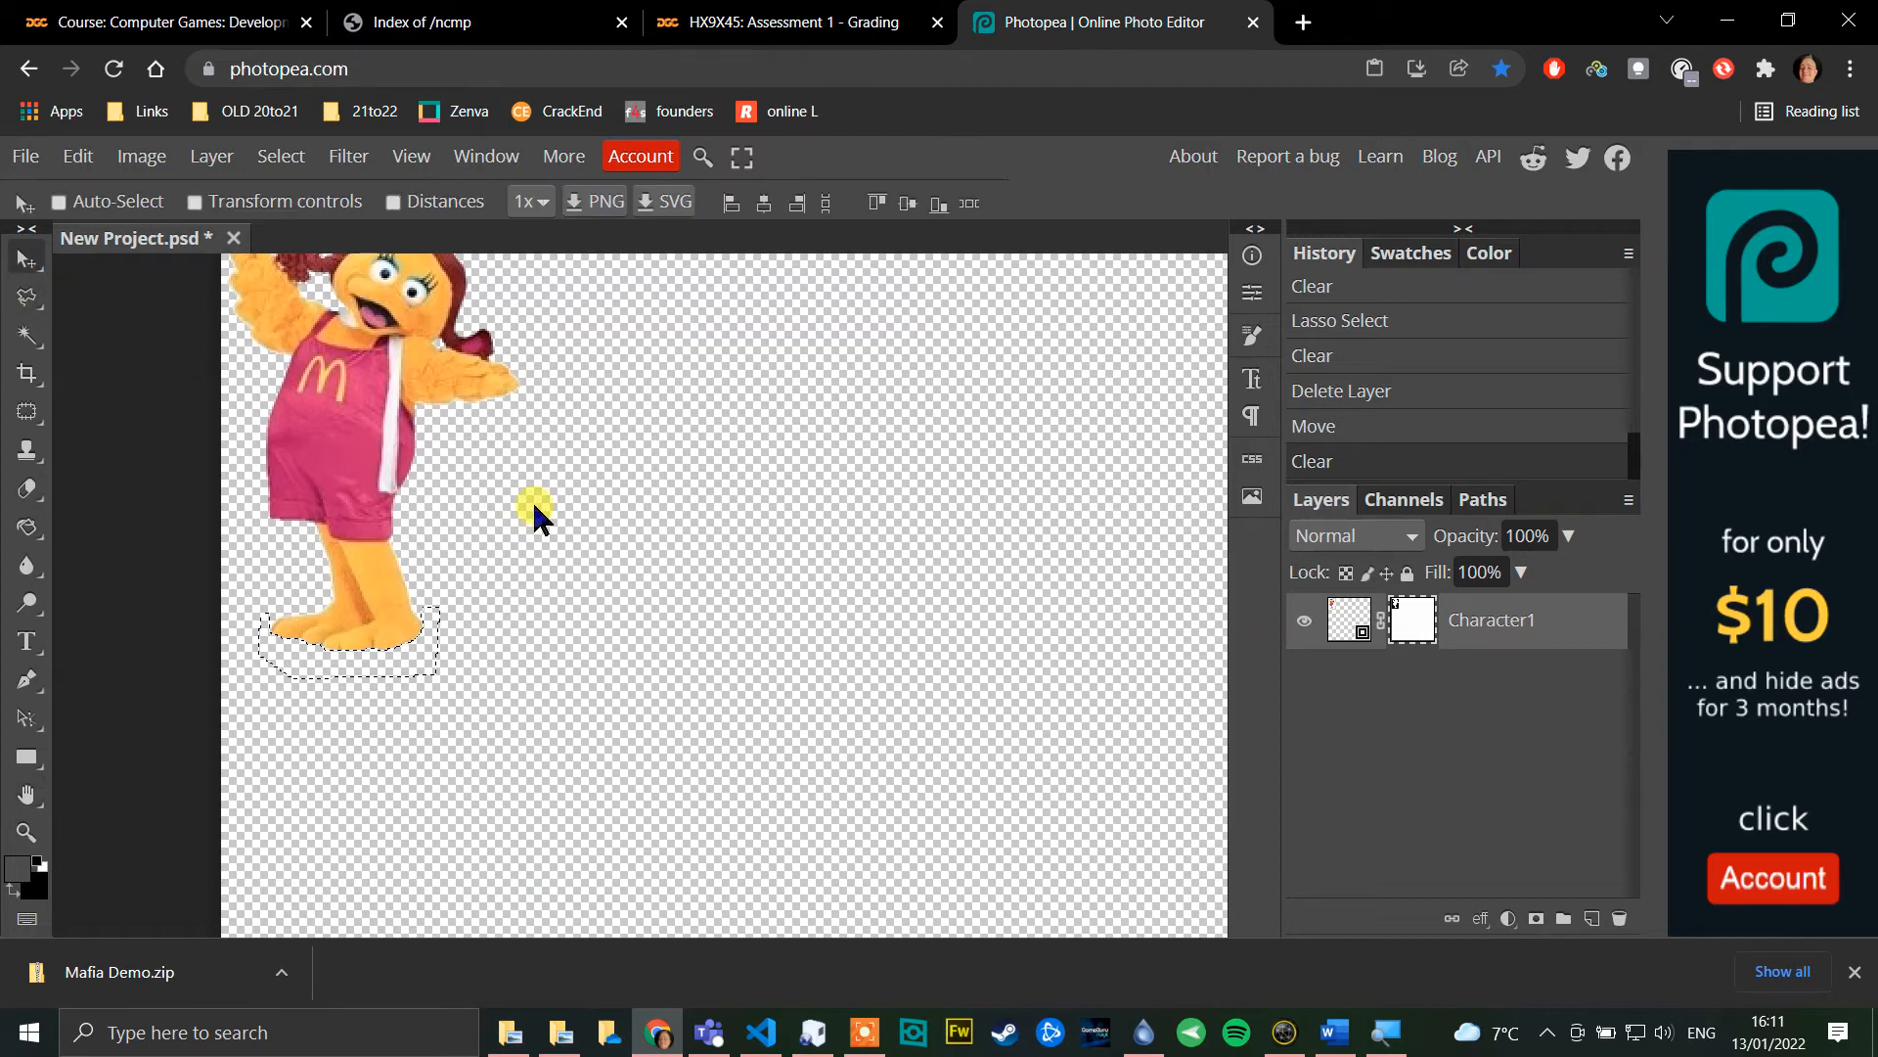
# Step: Try to reposition the cut-out character within the canvas using the Move tool
pyautogui.click(27, 794)
pyautogui.moveTo(508, 619); pyautogui.dragTo(682, 615)
pyautogui.moveTo(322, 581); pyautogui.dragTo(291, 553)
pyautogui.click(26, 259)
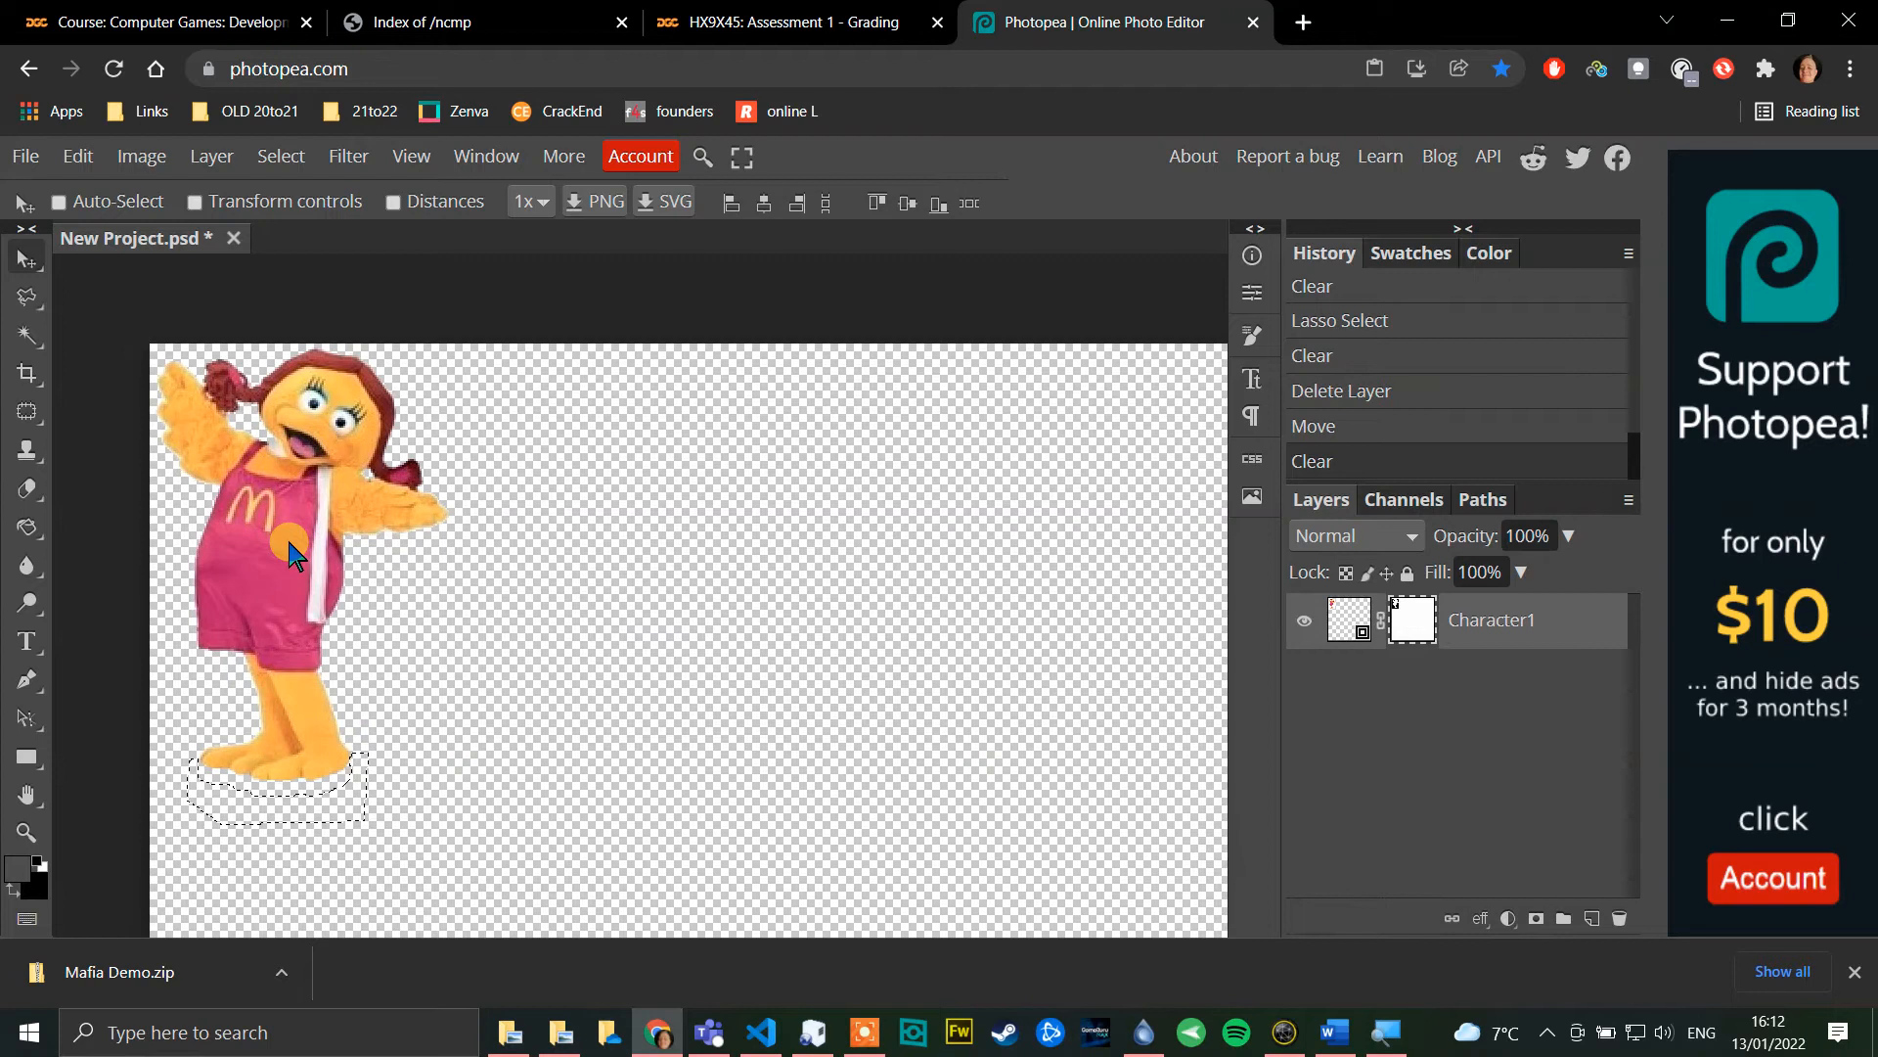
pyautogui.click(26, 295)
pyautogui.click(114, 297)
pyautogui.click(26, 262)
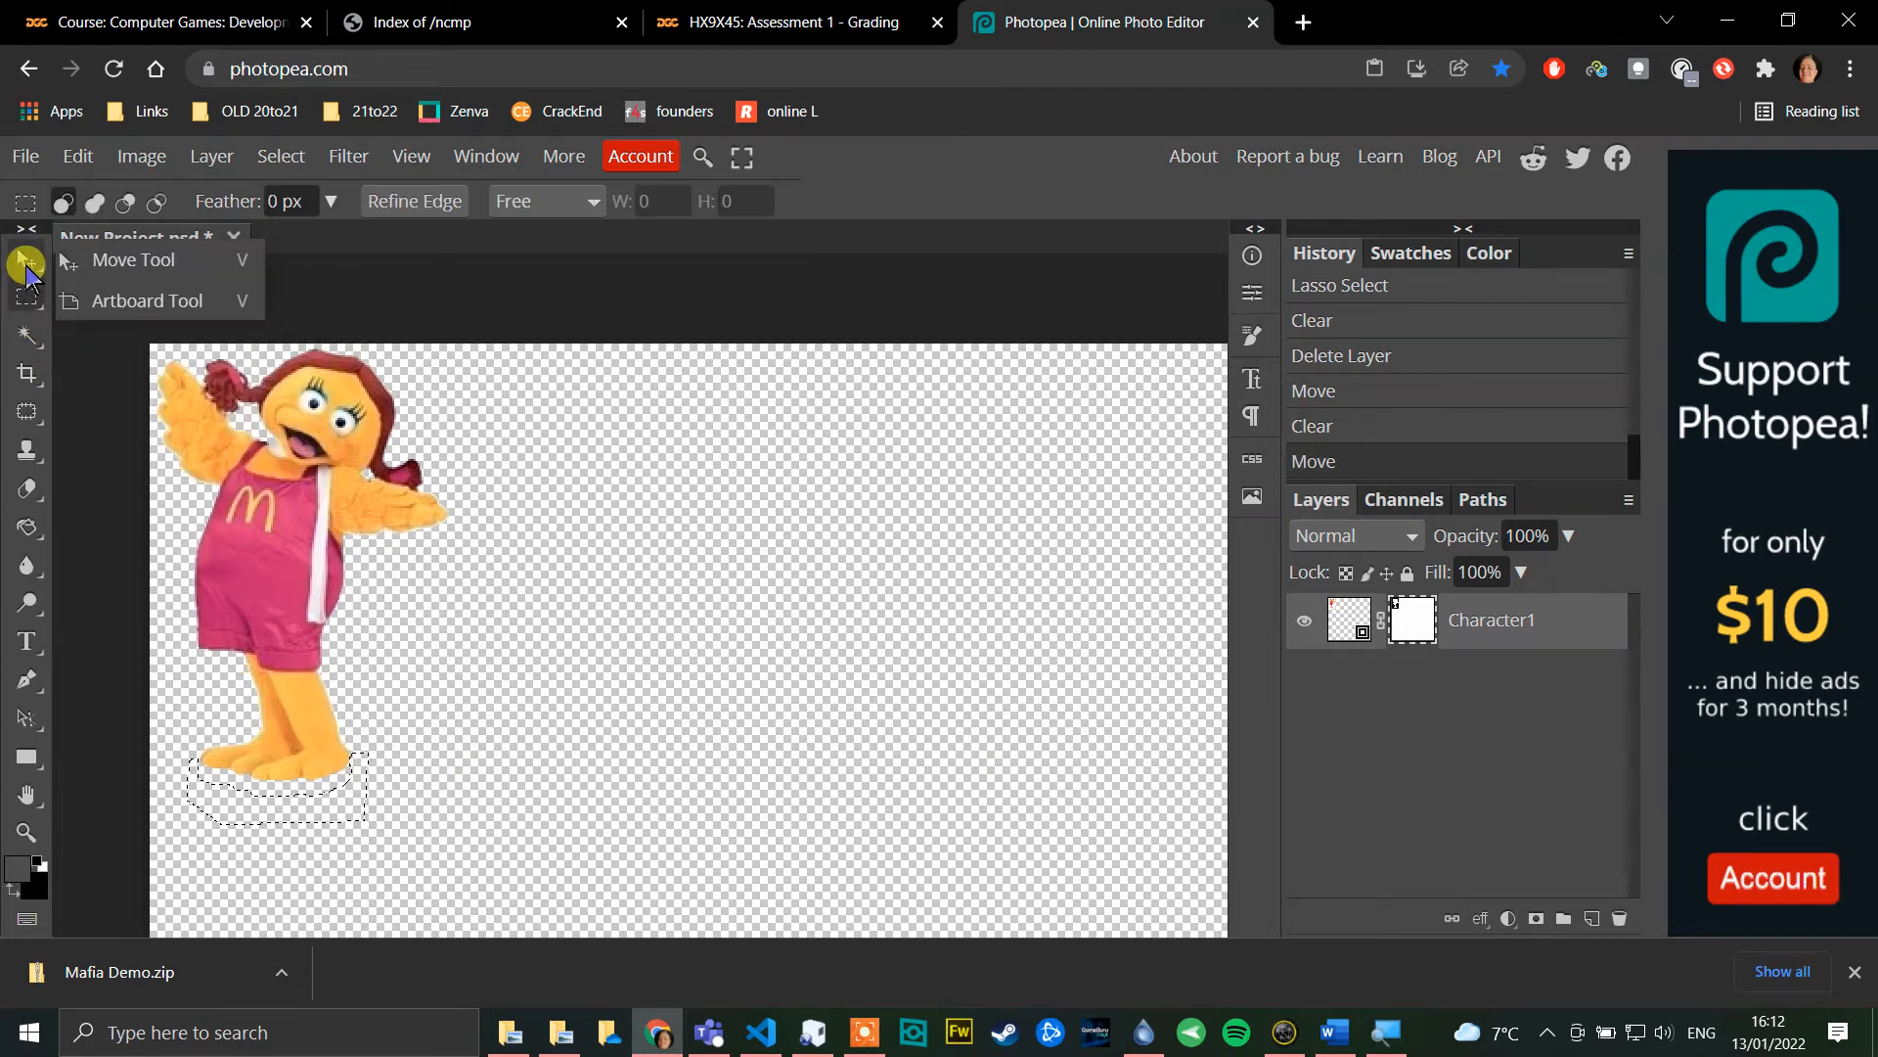
pyautogui.click(184, 261)
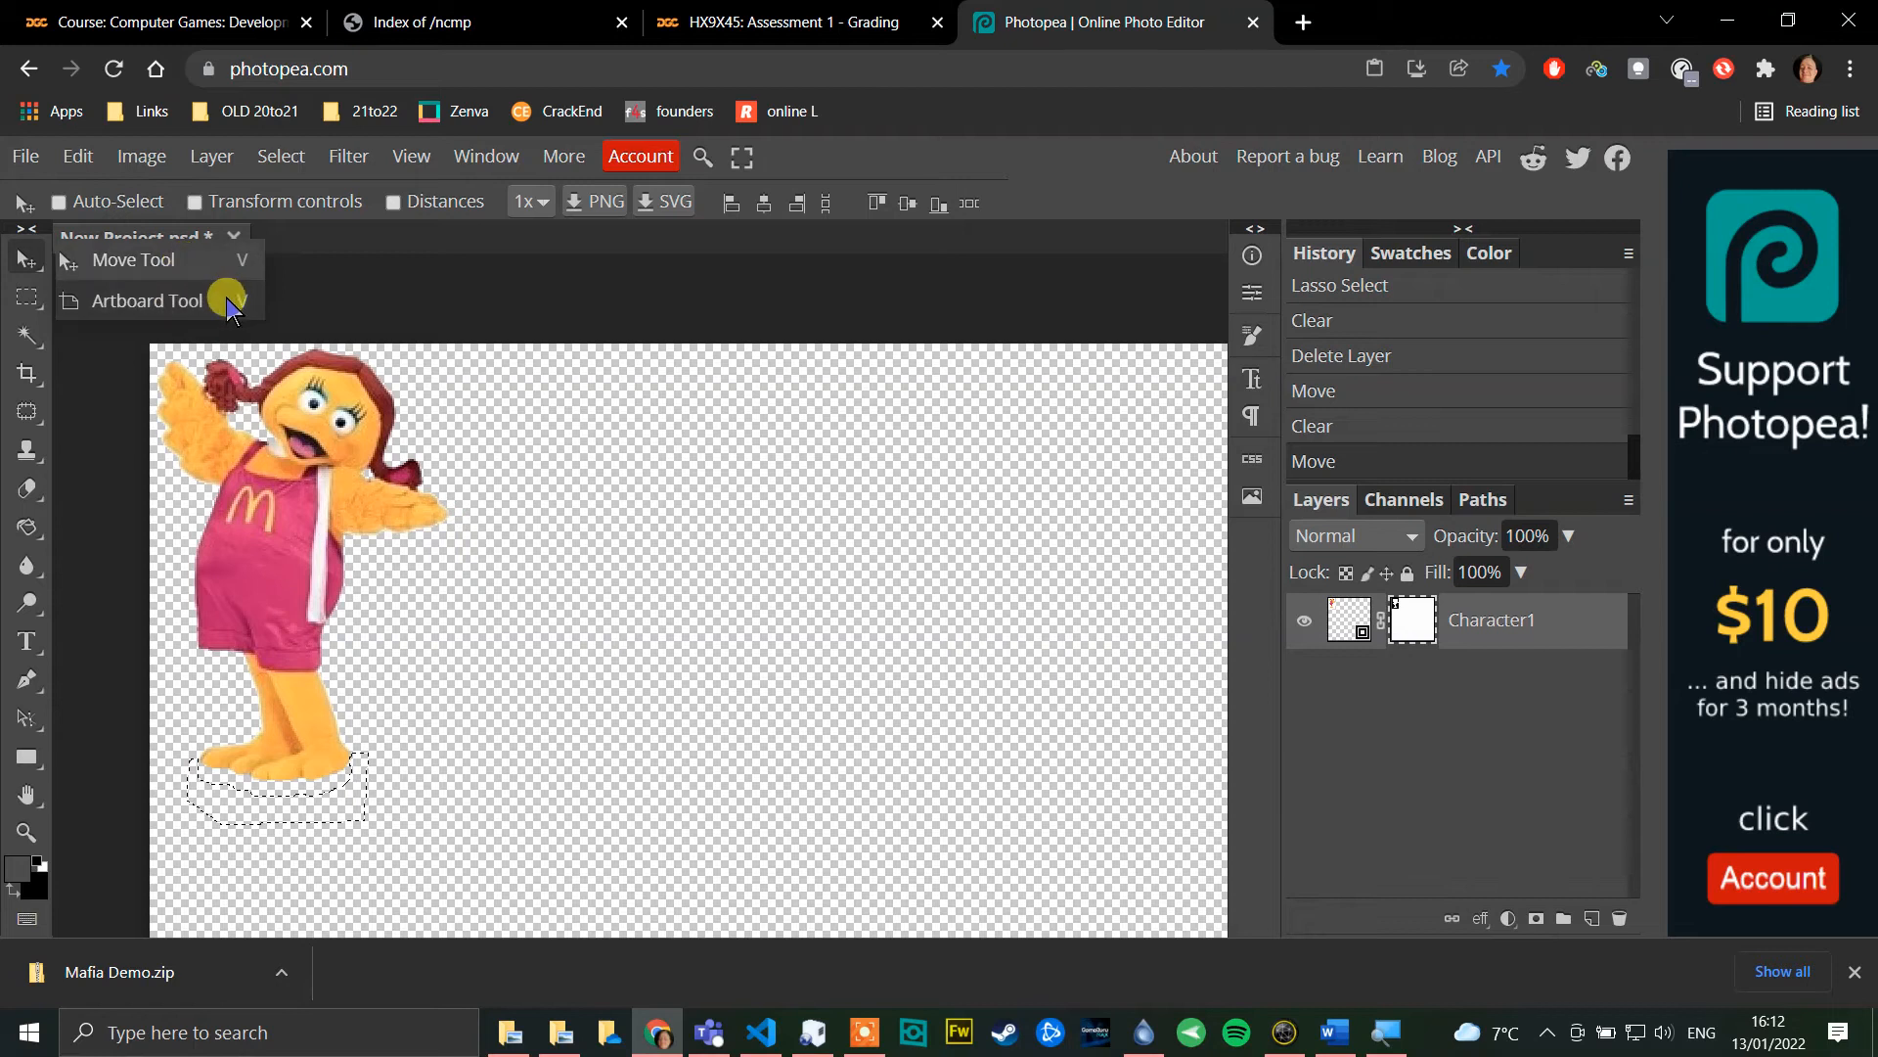
pyautogui.click(250, 544)
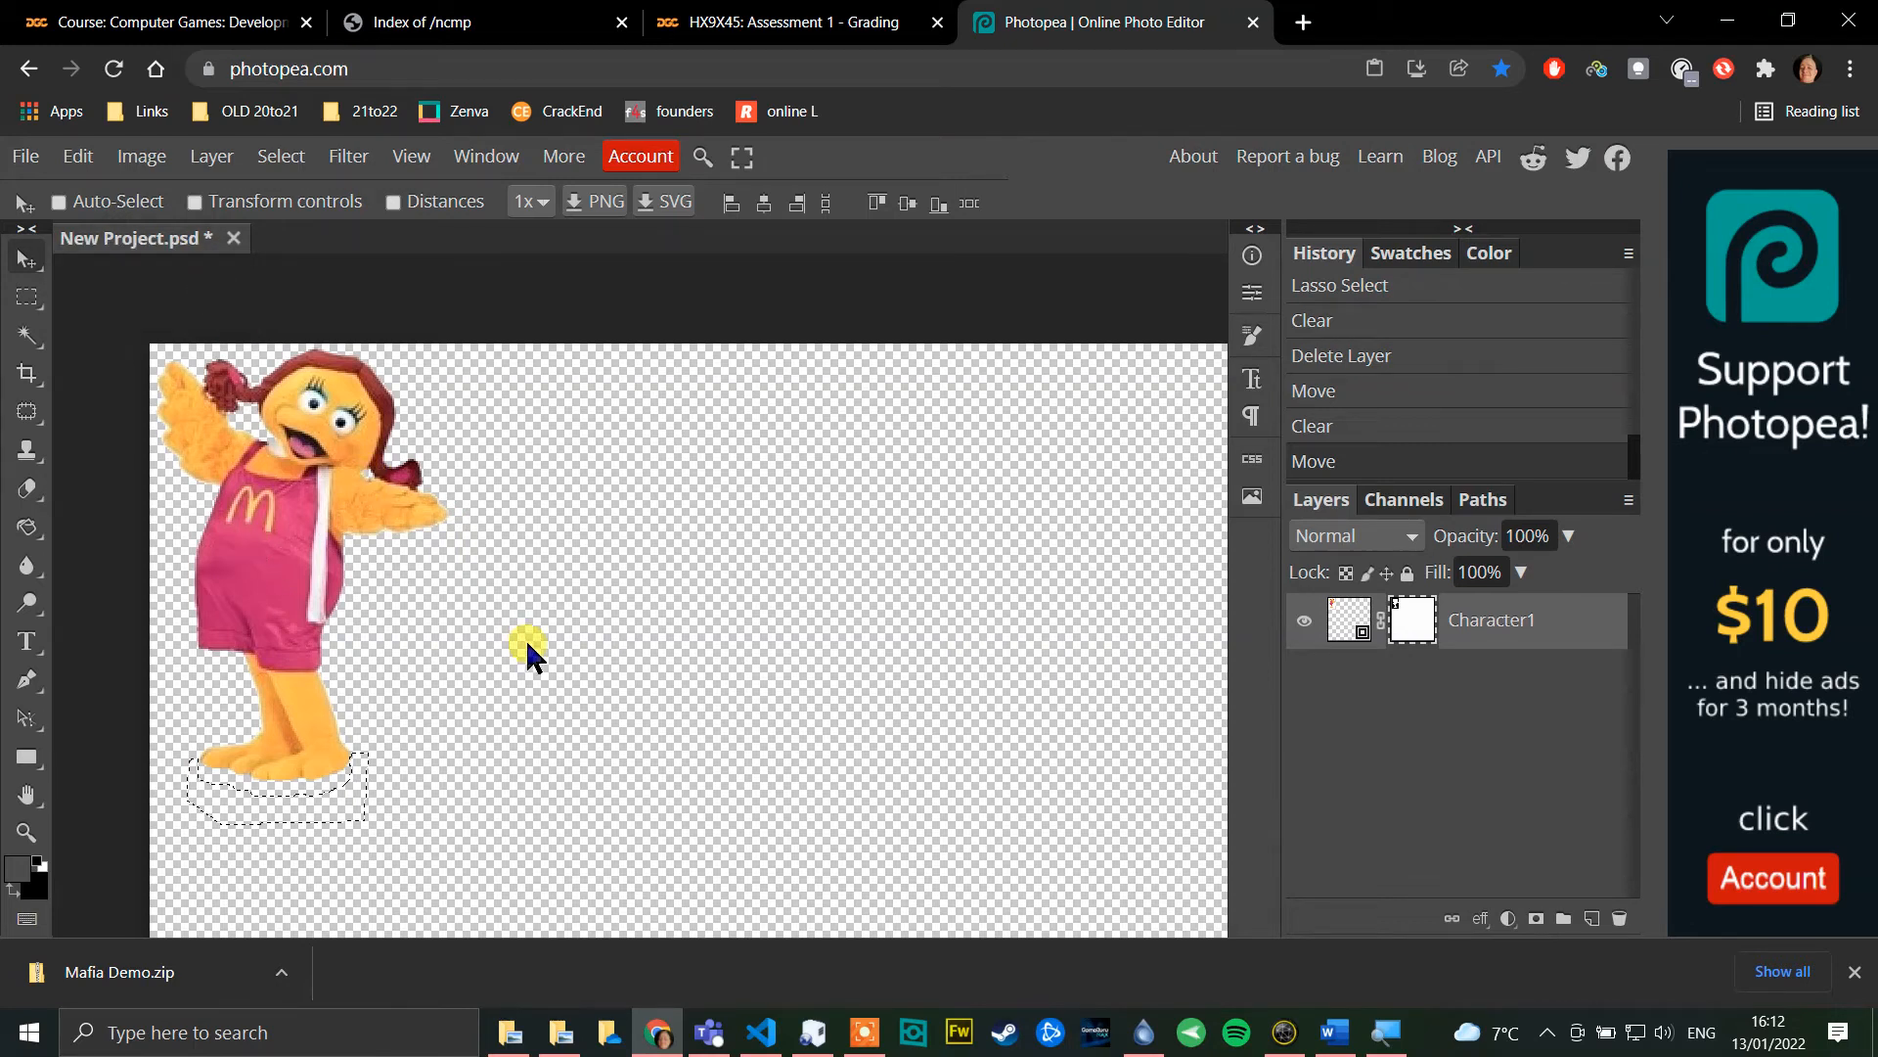
pyautogui.moveTo(256, 585)
pyautogui.mouseDown()
pyautogui.moveTo(562, 595)
pyautogui.moveTo(703, 642)
pyautogui.moveTo(230, 590)
pyautogui.moveTo(290, 587)
pyautogui.mouseUp()
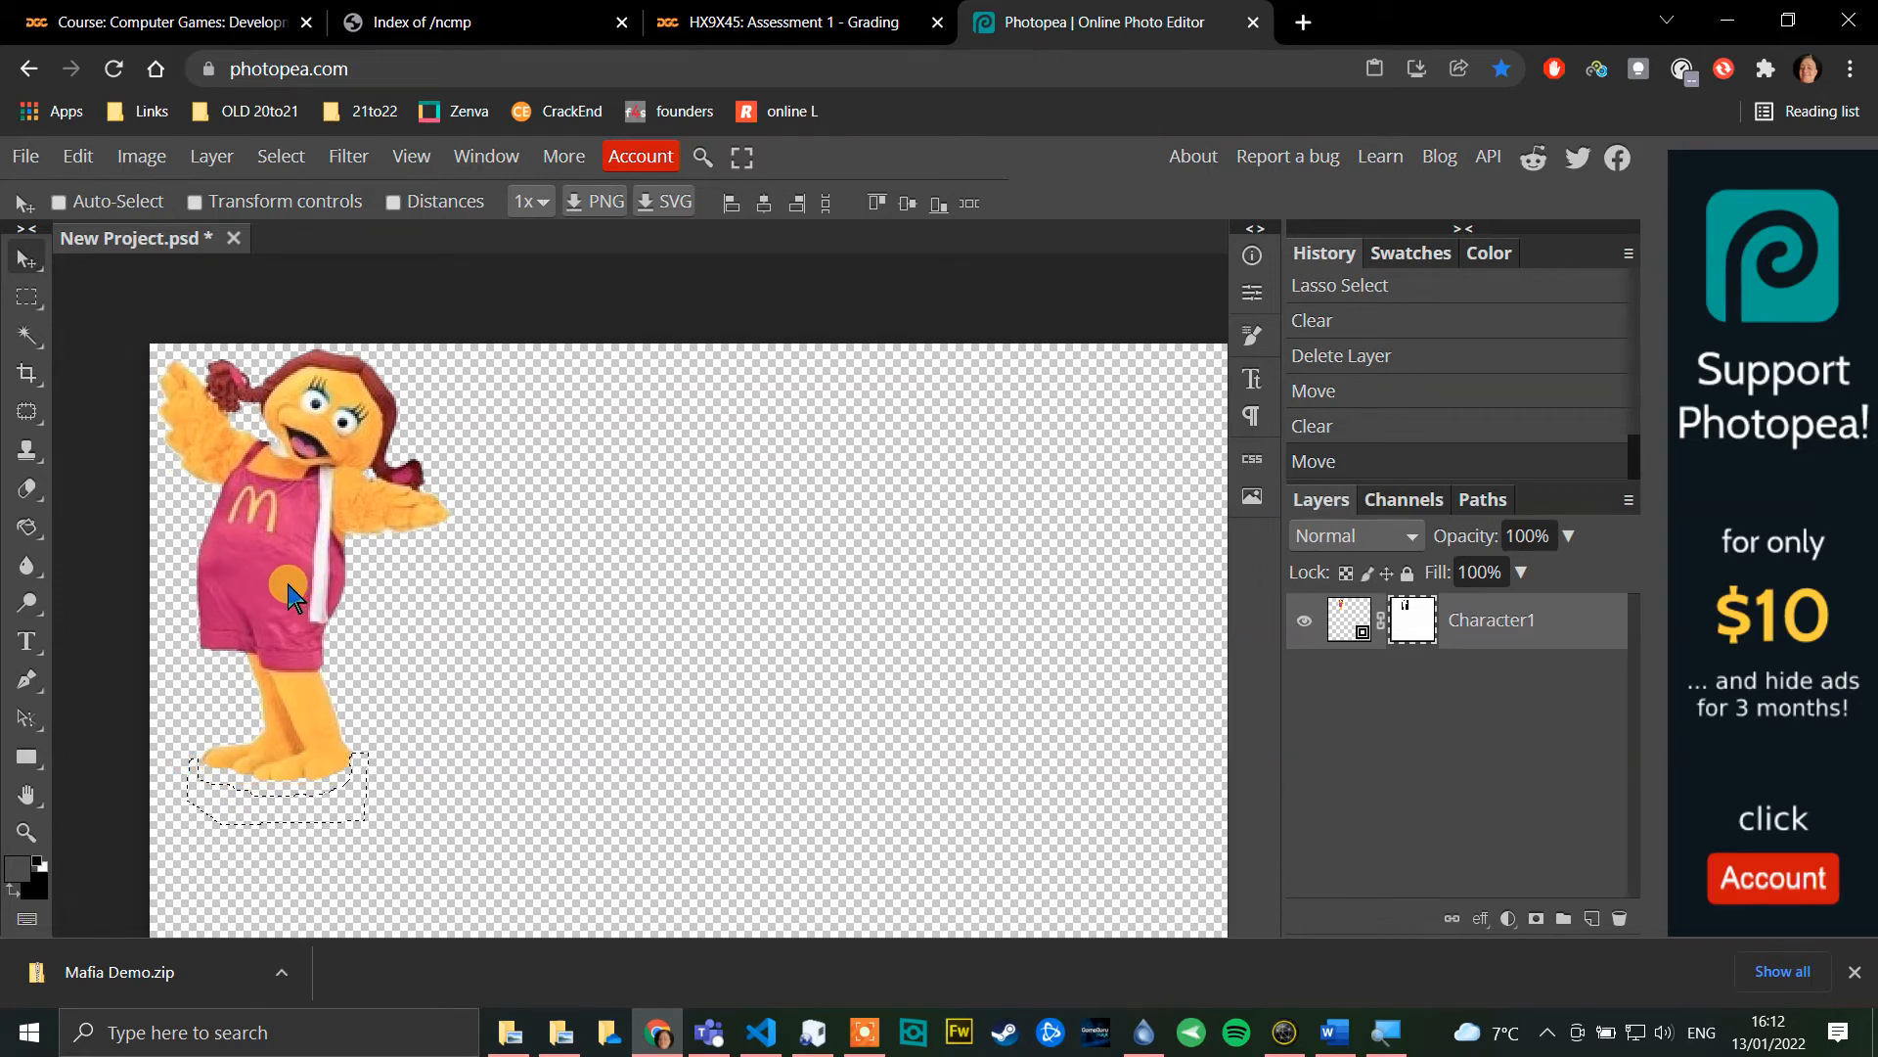
pyautogui.click(282, 482)
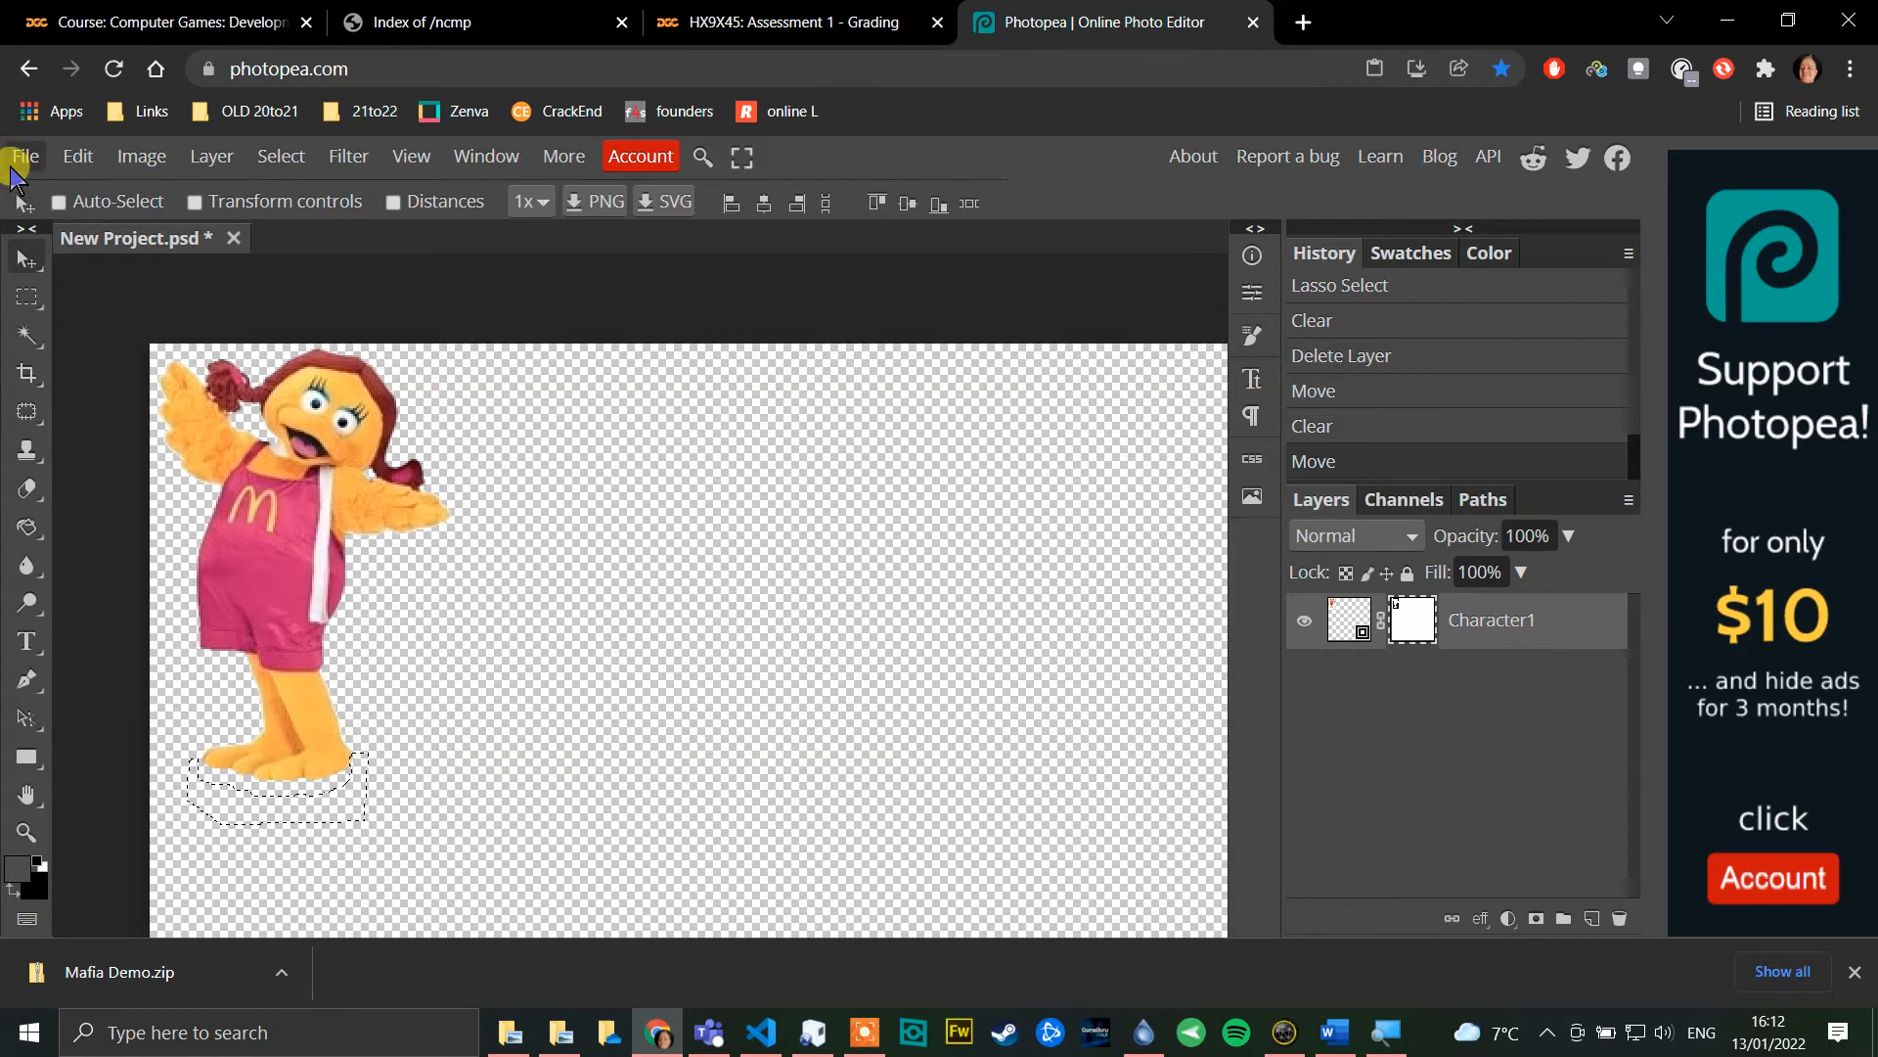
# Step: Export the transparent image as a PNG named char1 at 100% quality, and close its preview in the photo viewer
pyautogui.click(20, 159)
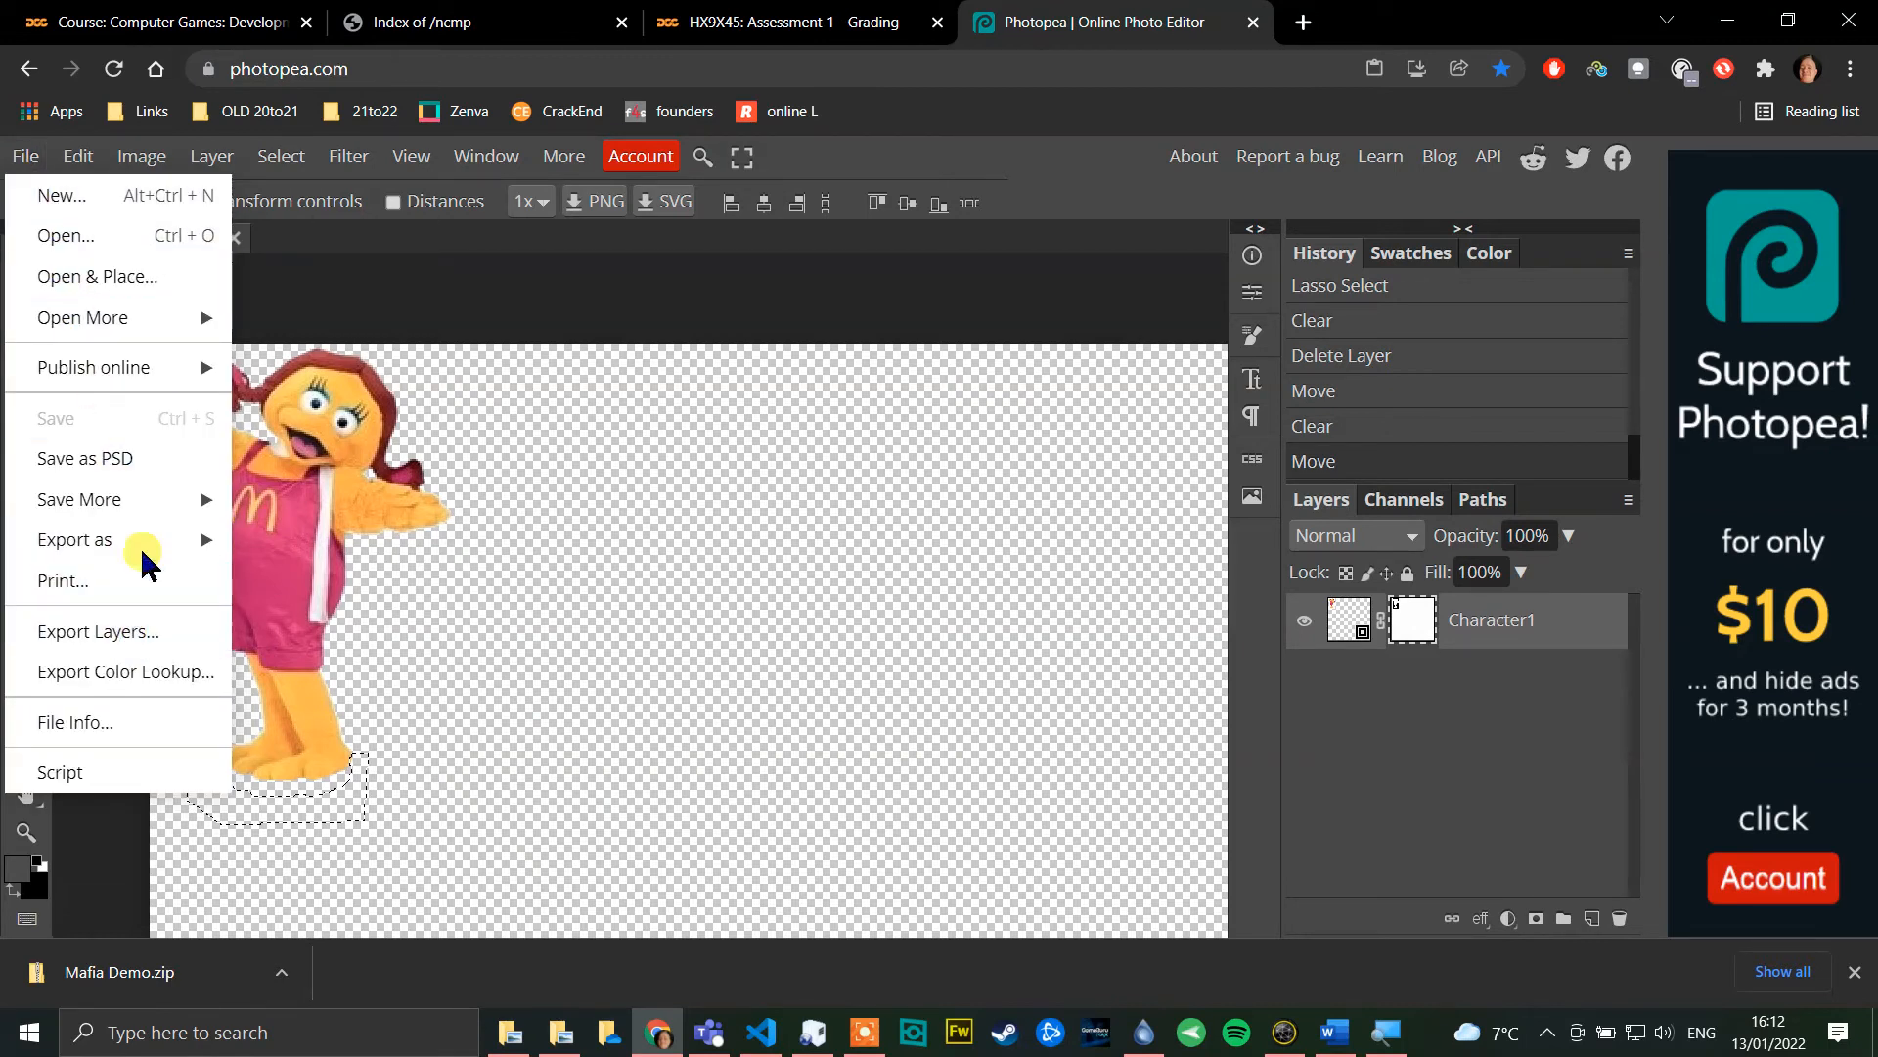
pyautogui.moveTo(147, 543)
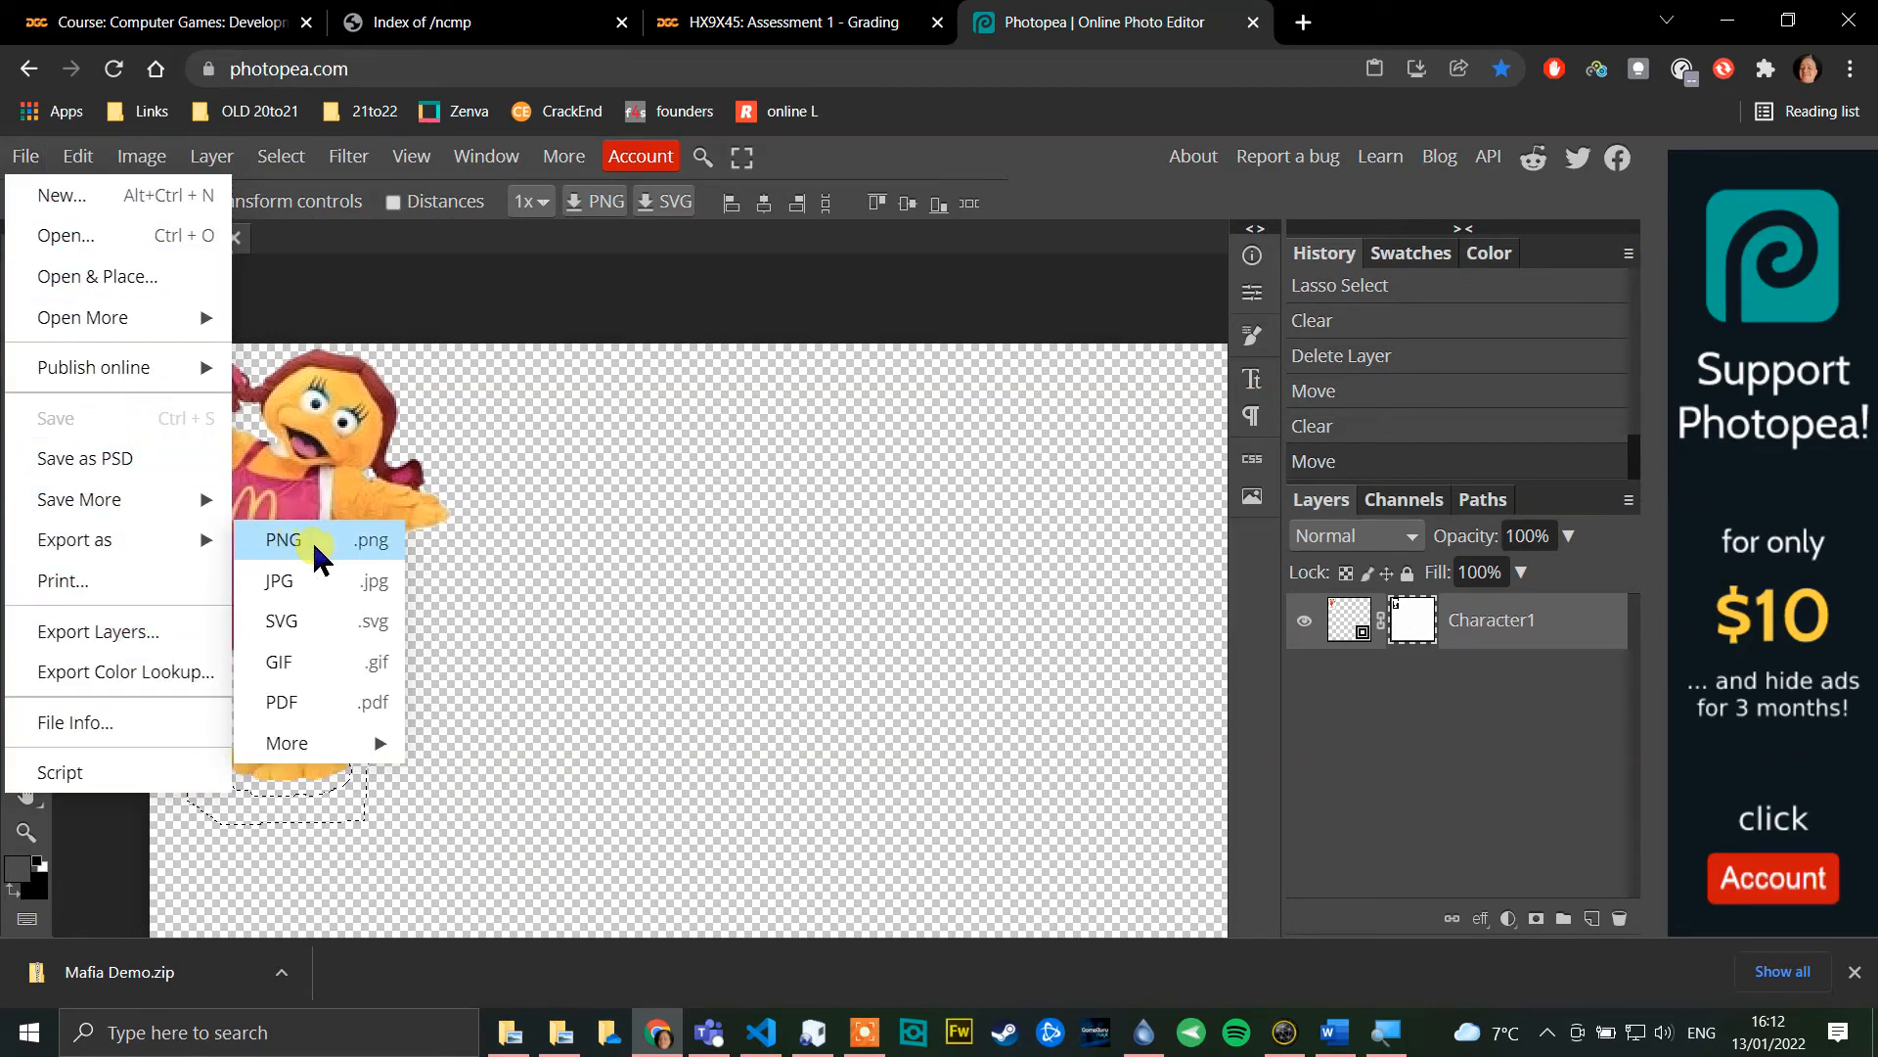
pyautogui.click(312, 538)
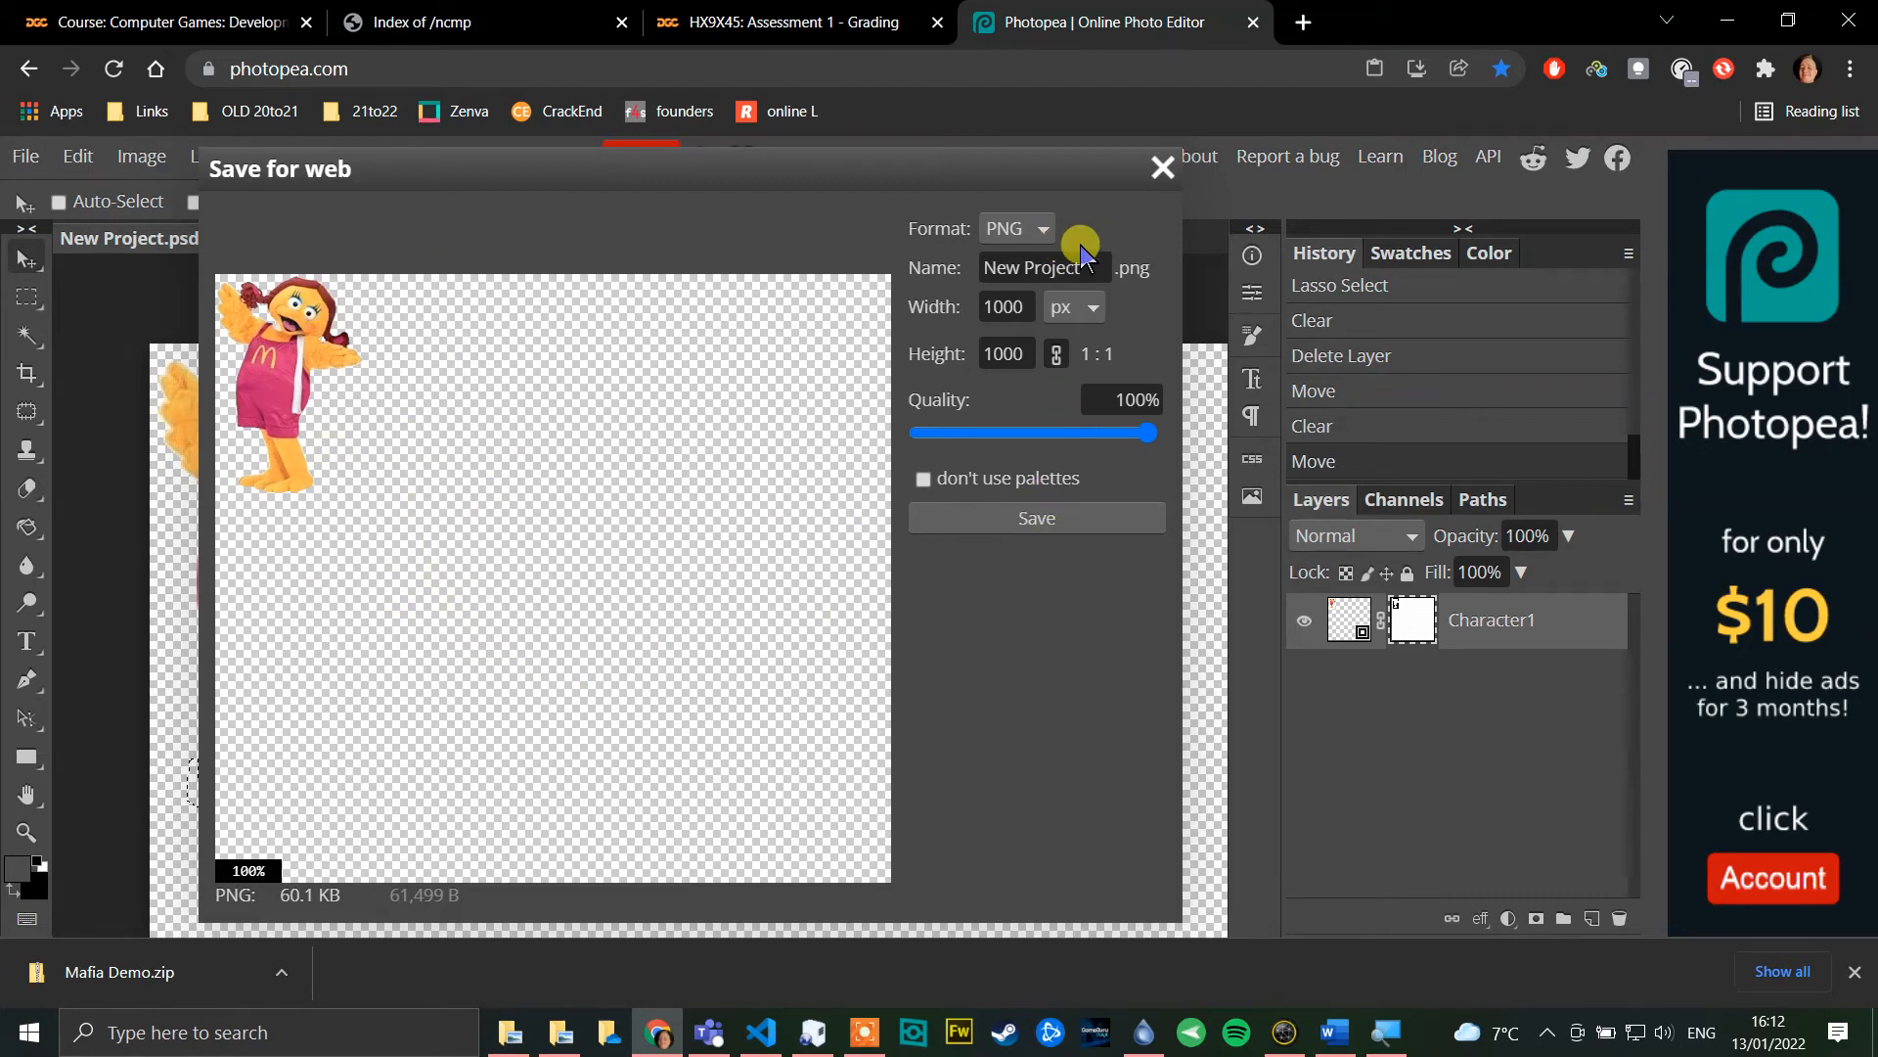
pyautogui.moveTo(1091, 267); pyautogui.dragTo(969, 272)
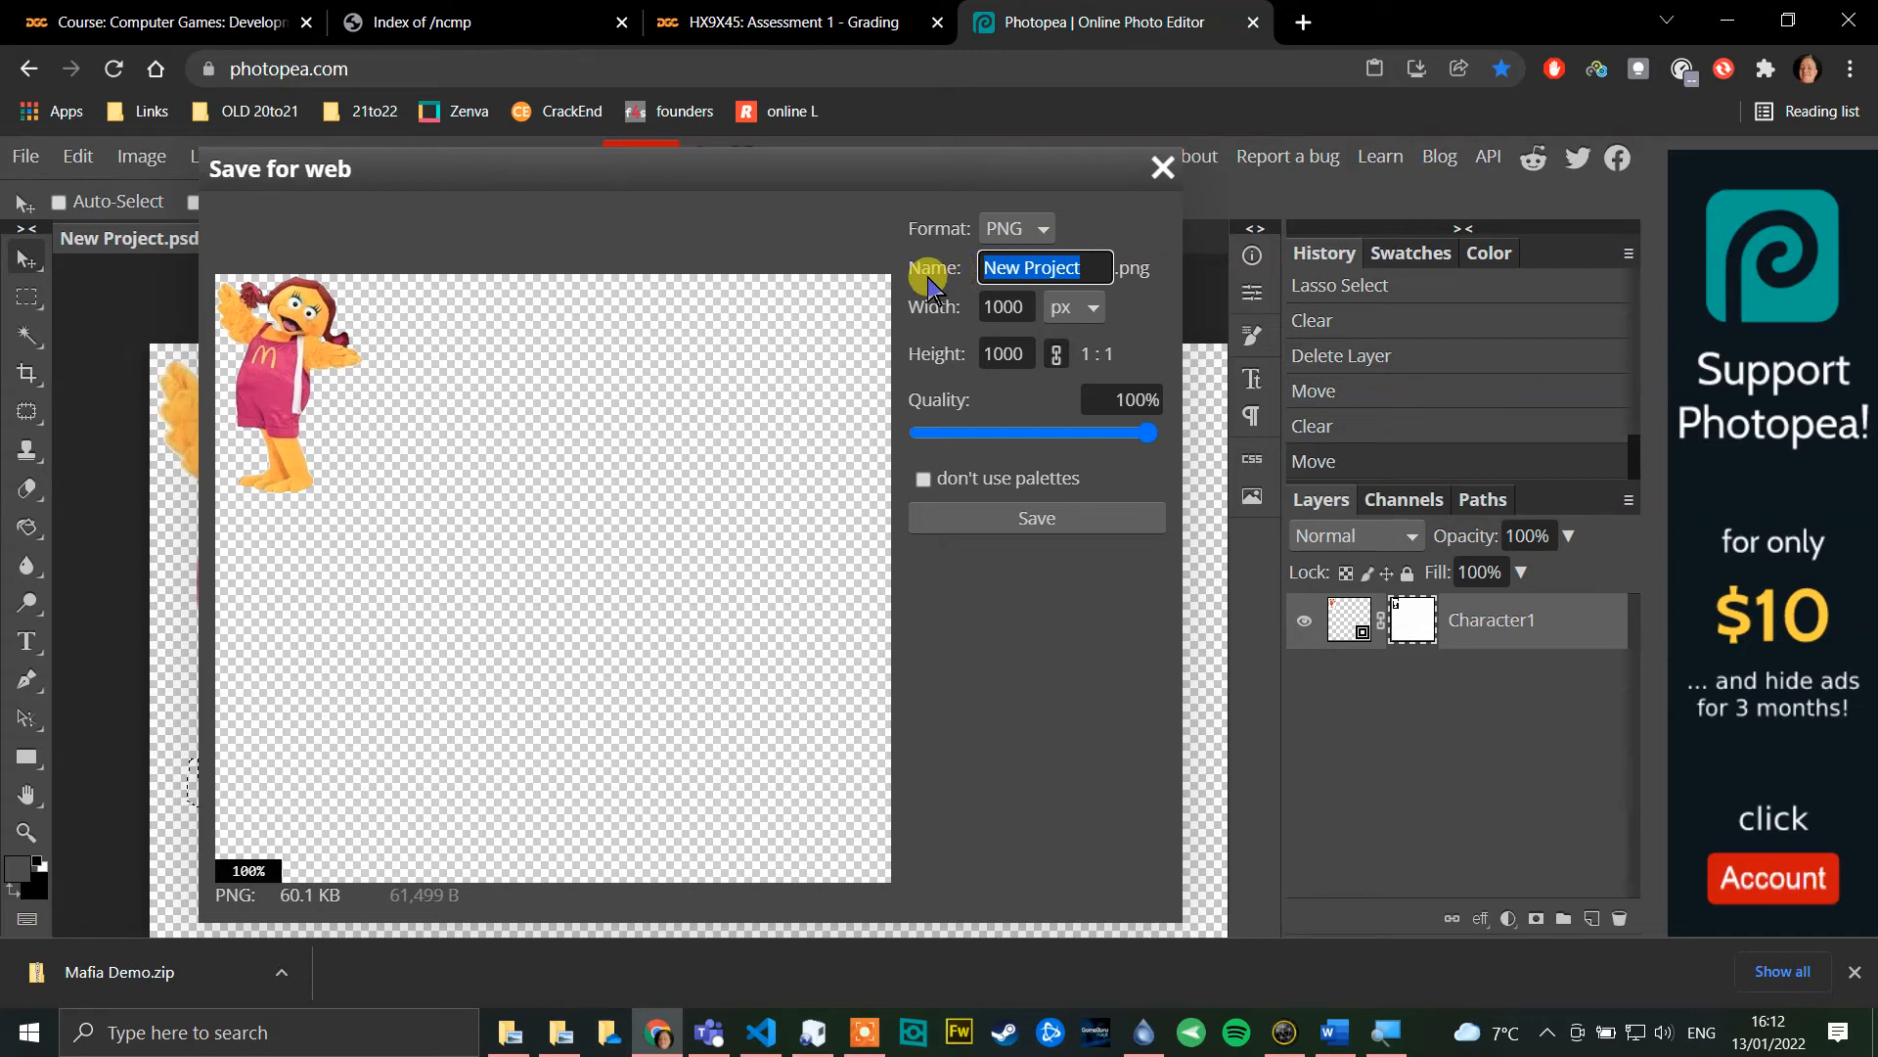
pyautogui.write('char1')
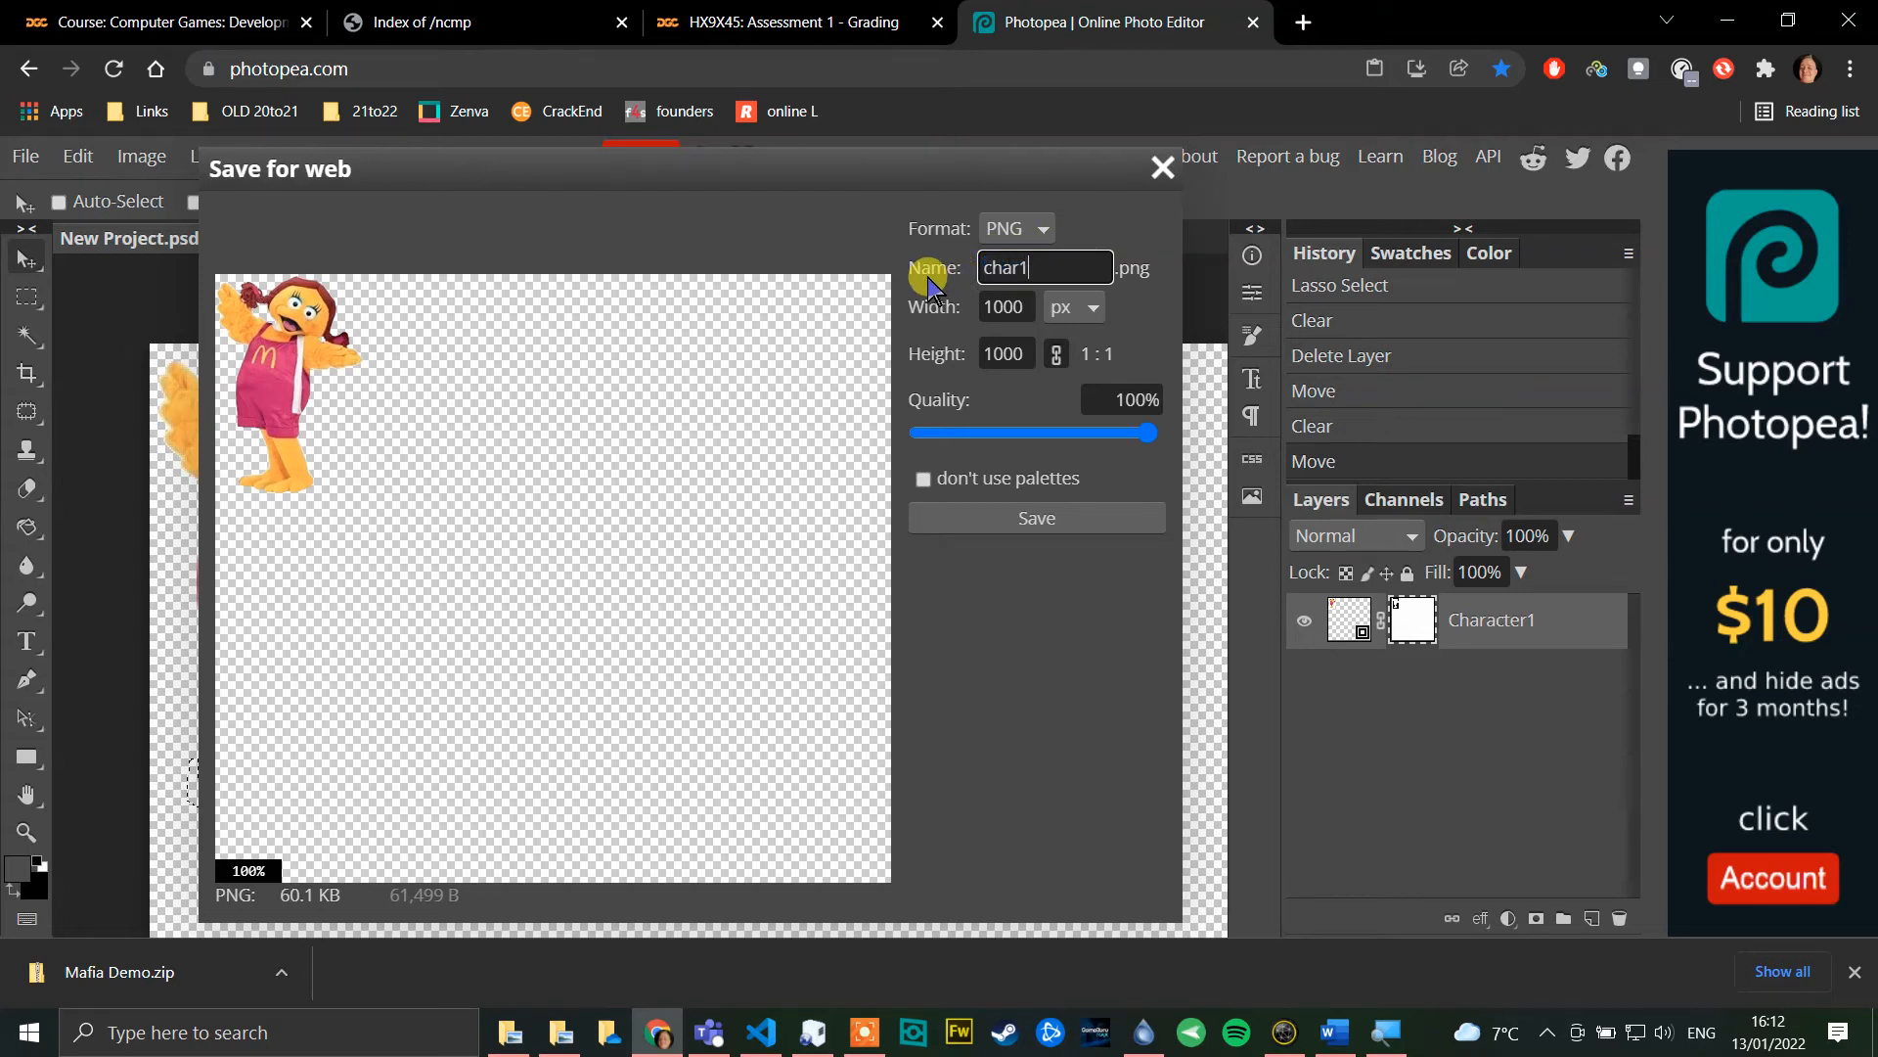
pyautogui.click(1022, 518)
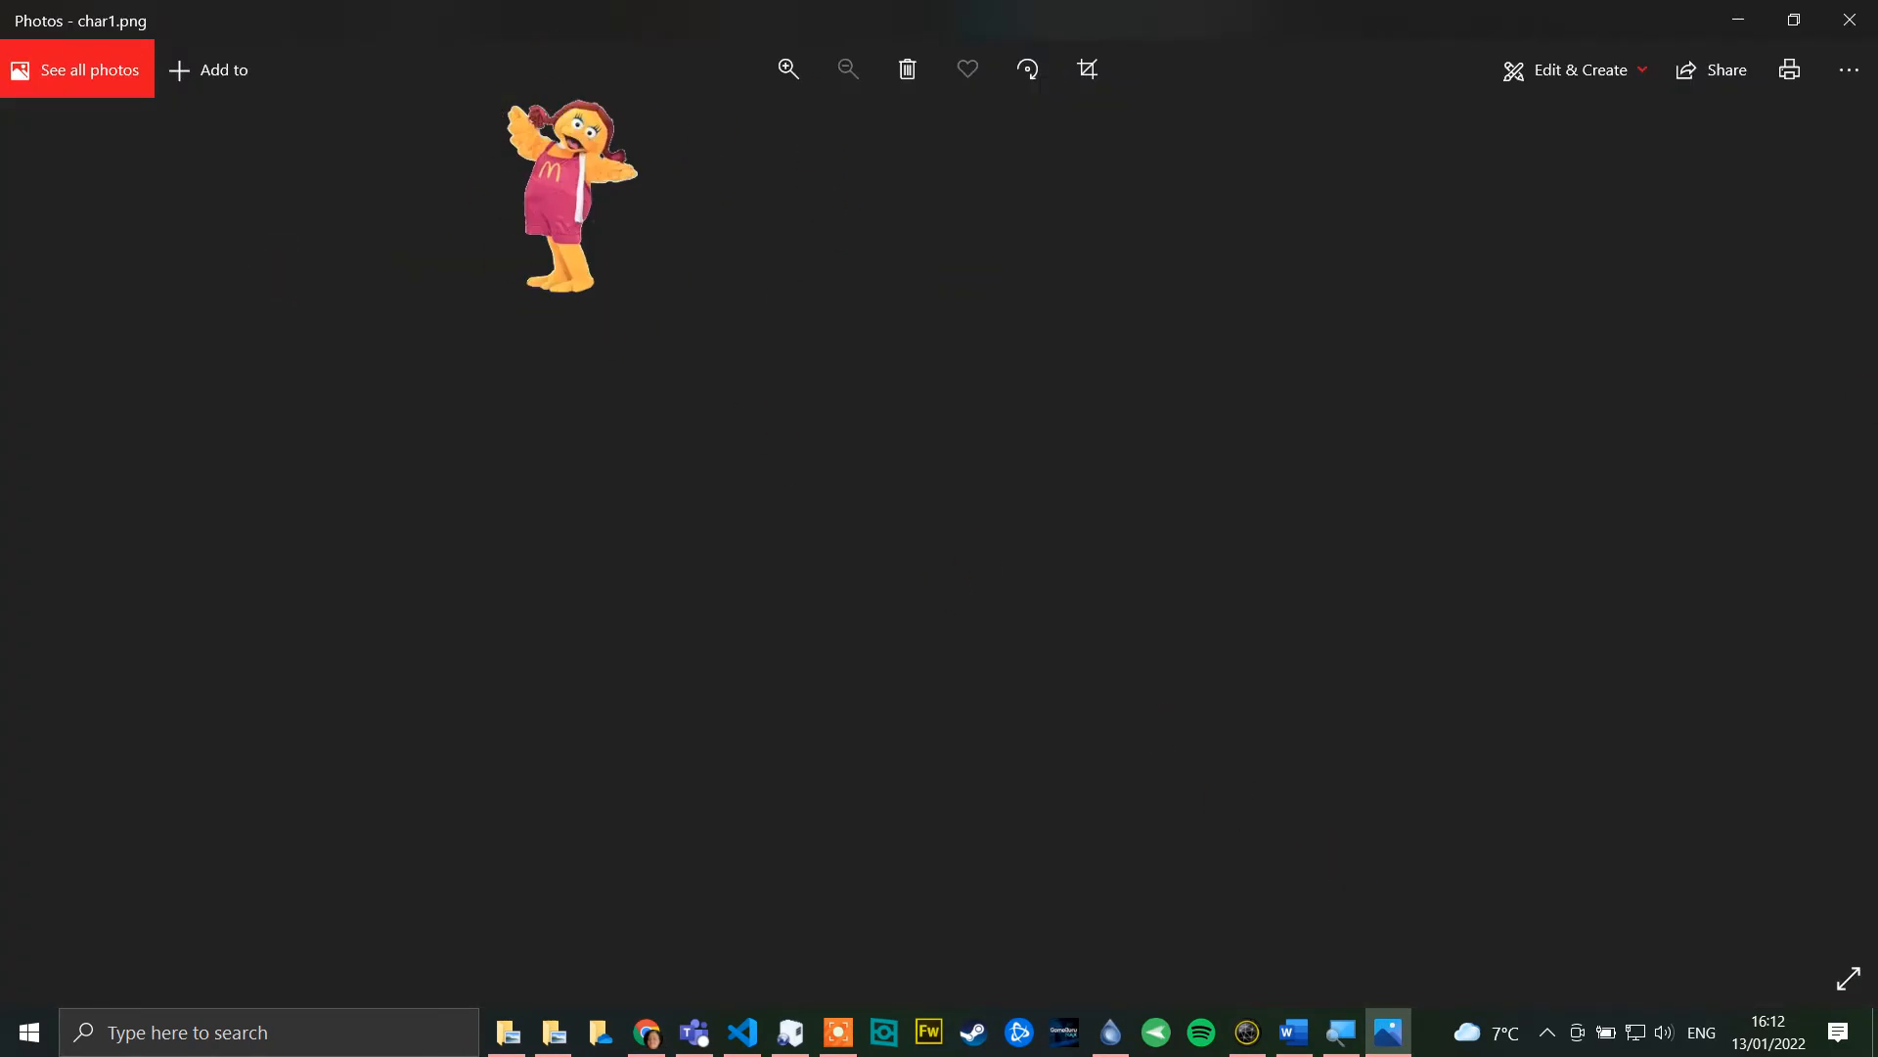
pyautogui.click(1850, 20)
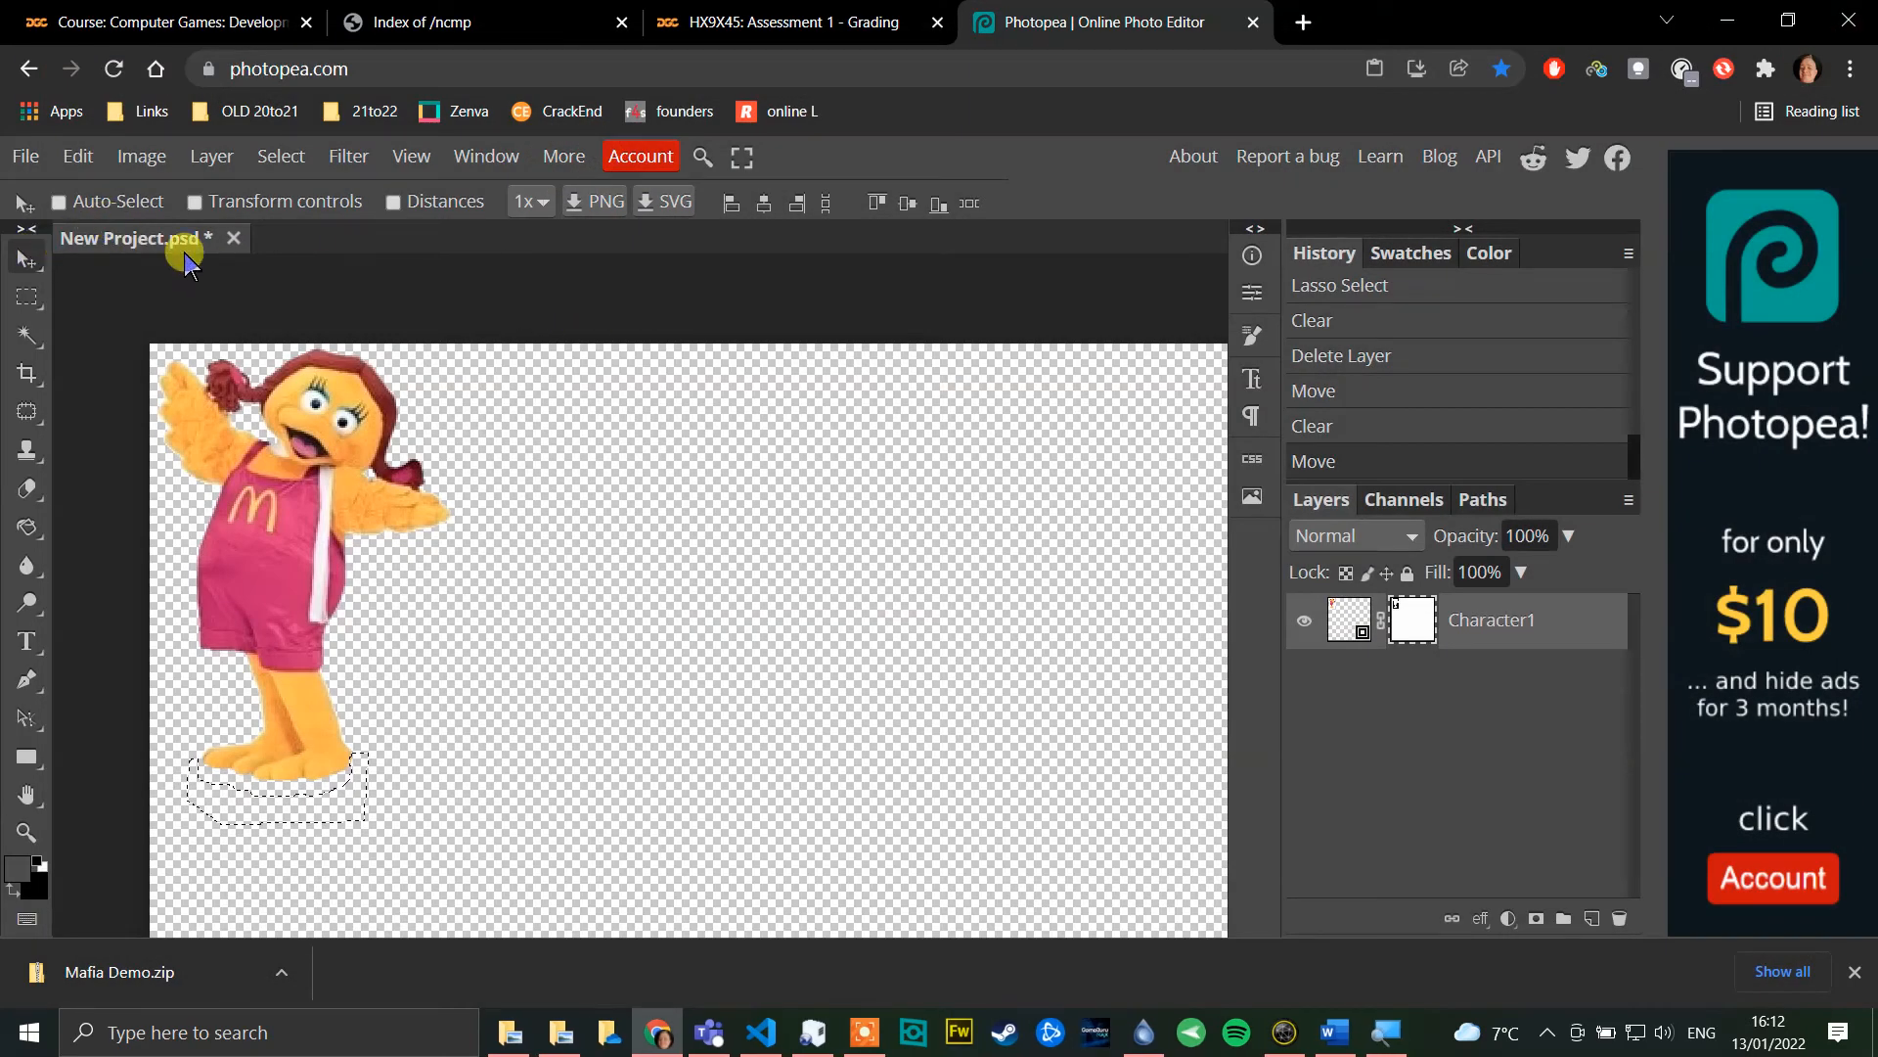
# Step: Close the New Project.psd document without saving it
pyautogui.click(25, 156)
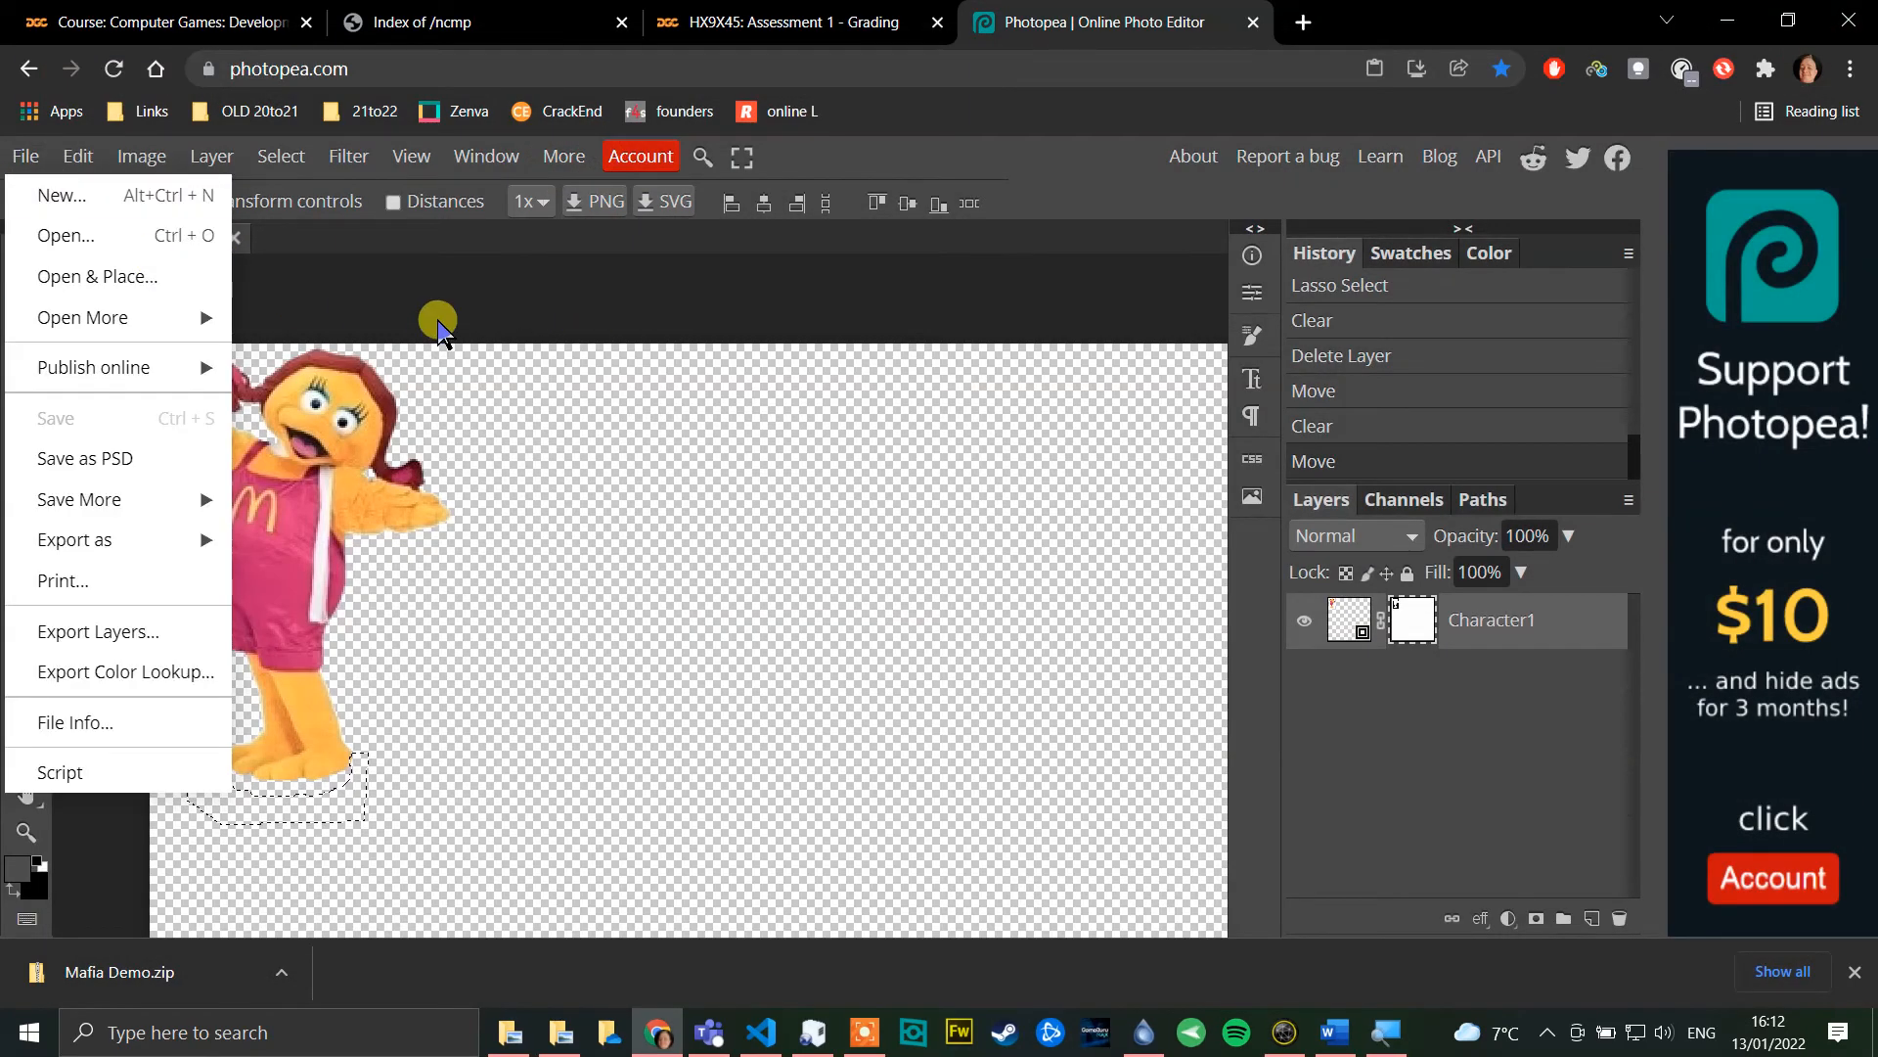
pyautogui.click(233, 238)
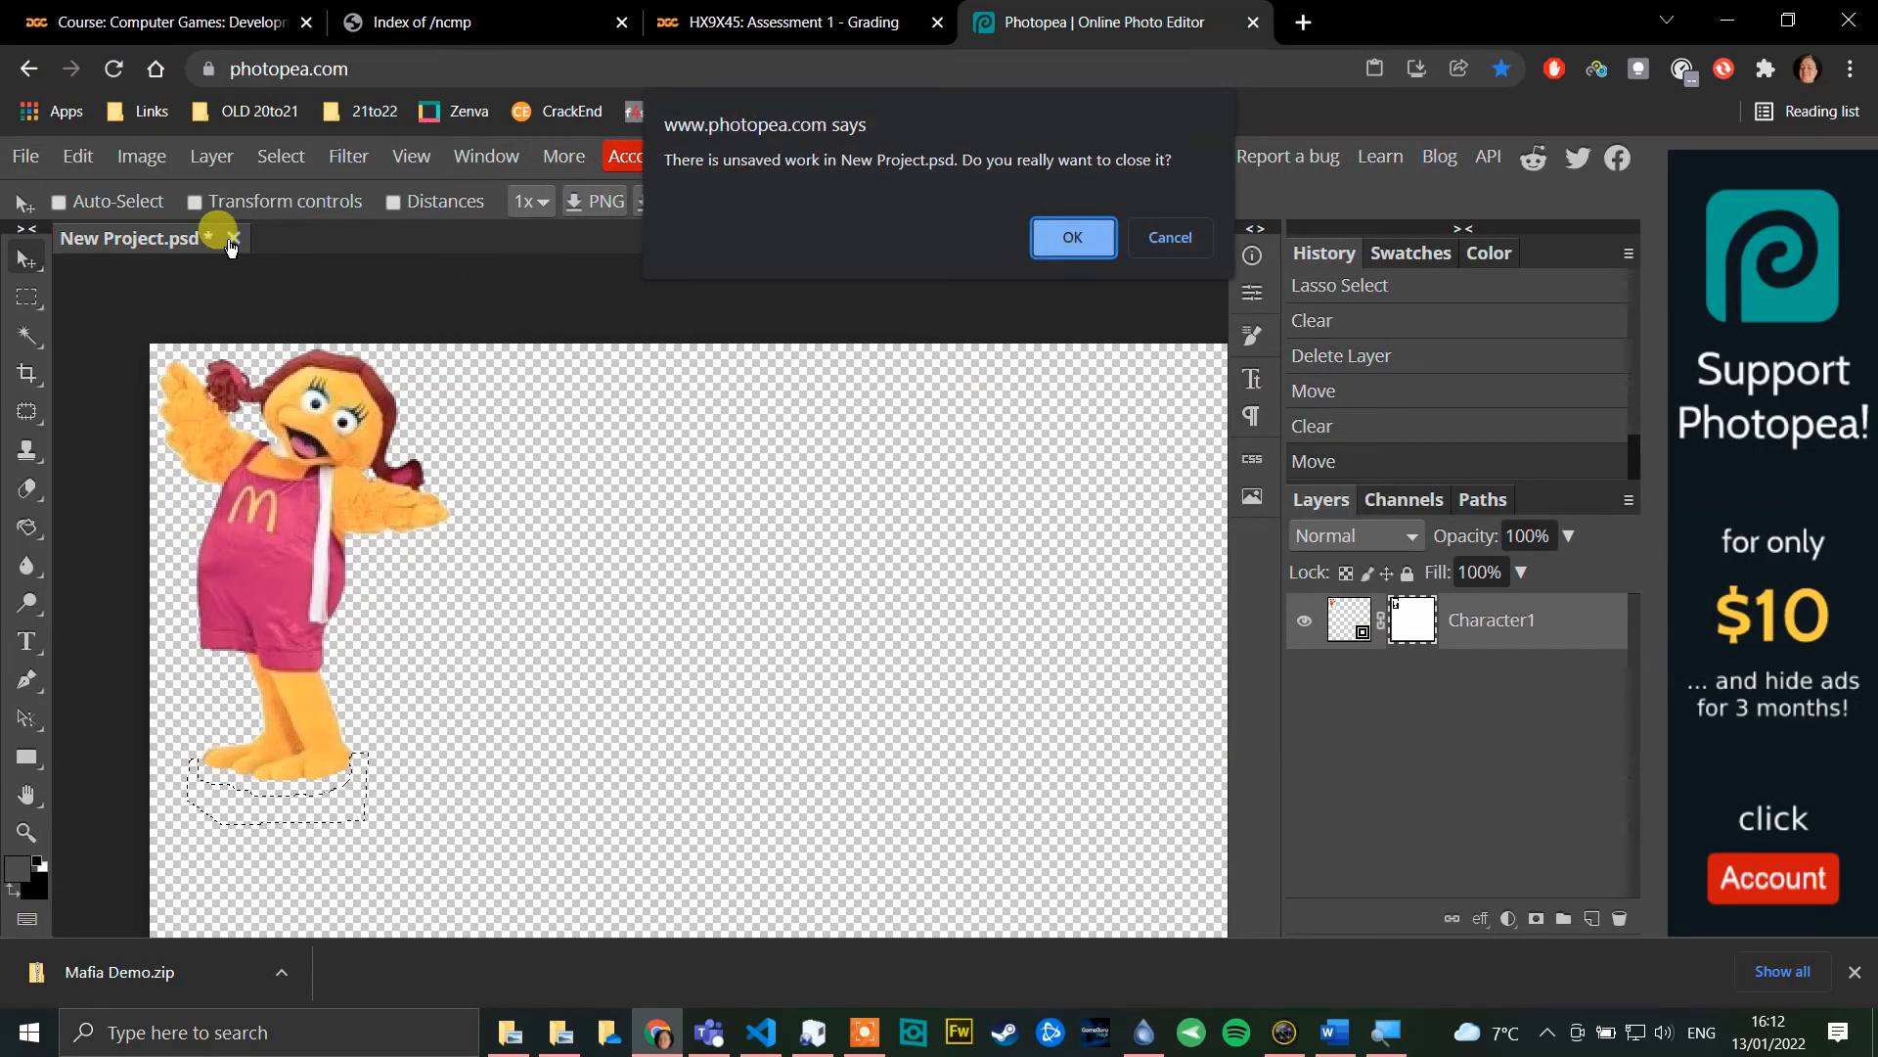
pyautogui.click(1073, 238)
# Step: Open char1.png from the Downloads folder
pyautogui.click(783, 483)
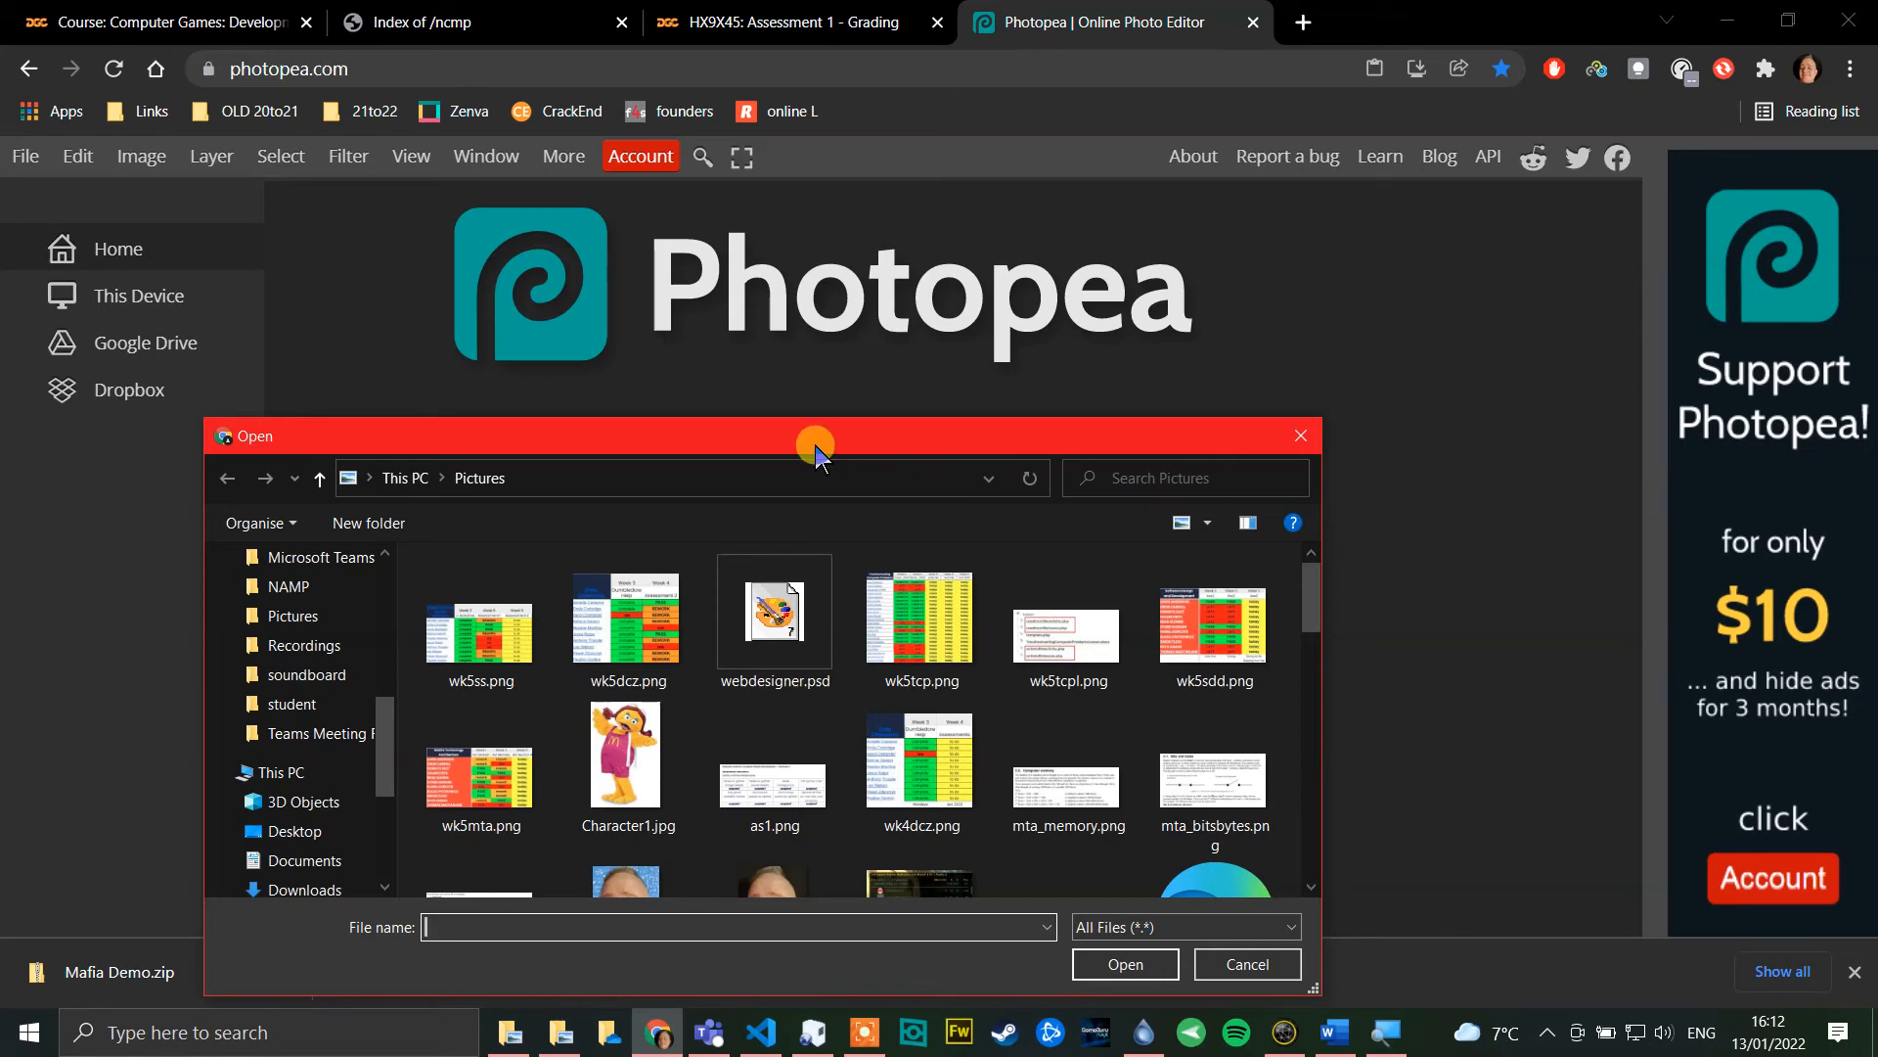
pyautogui.moveTo(817, 437); pyautogui.dragTo(772, 246)
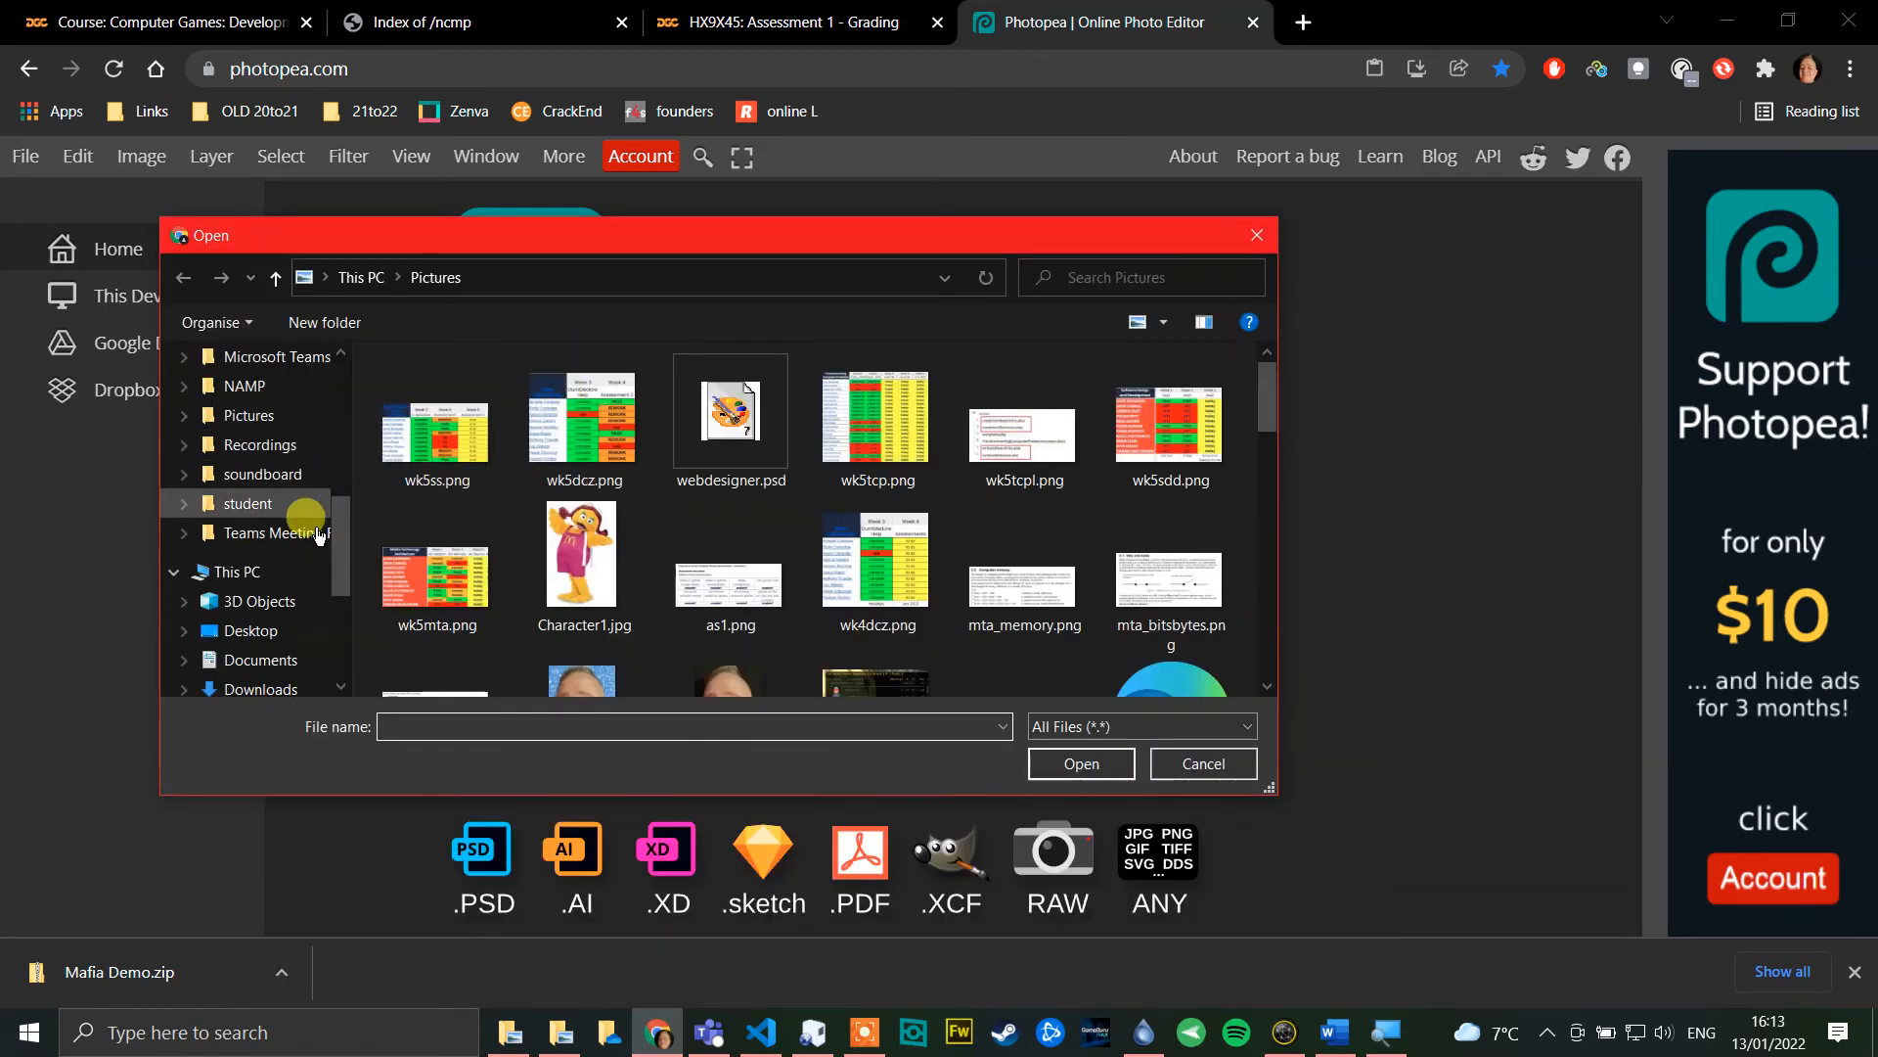
pyautogui.click(266, 687)
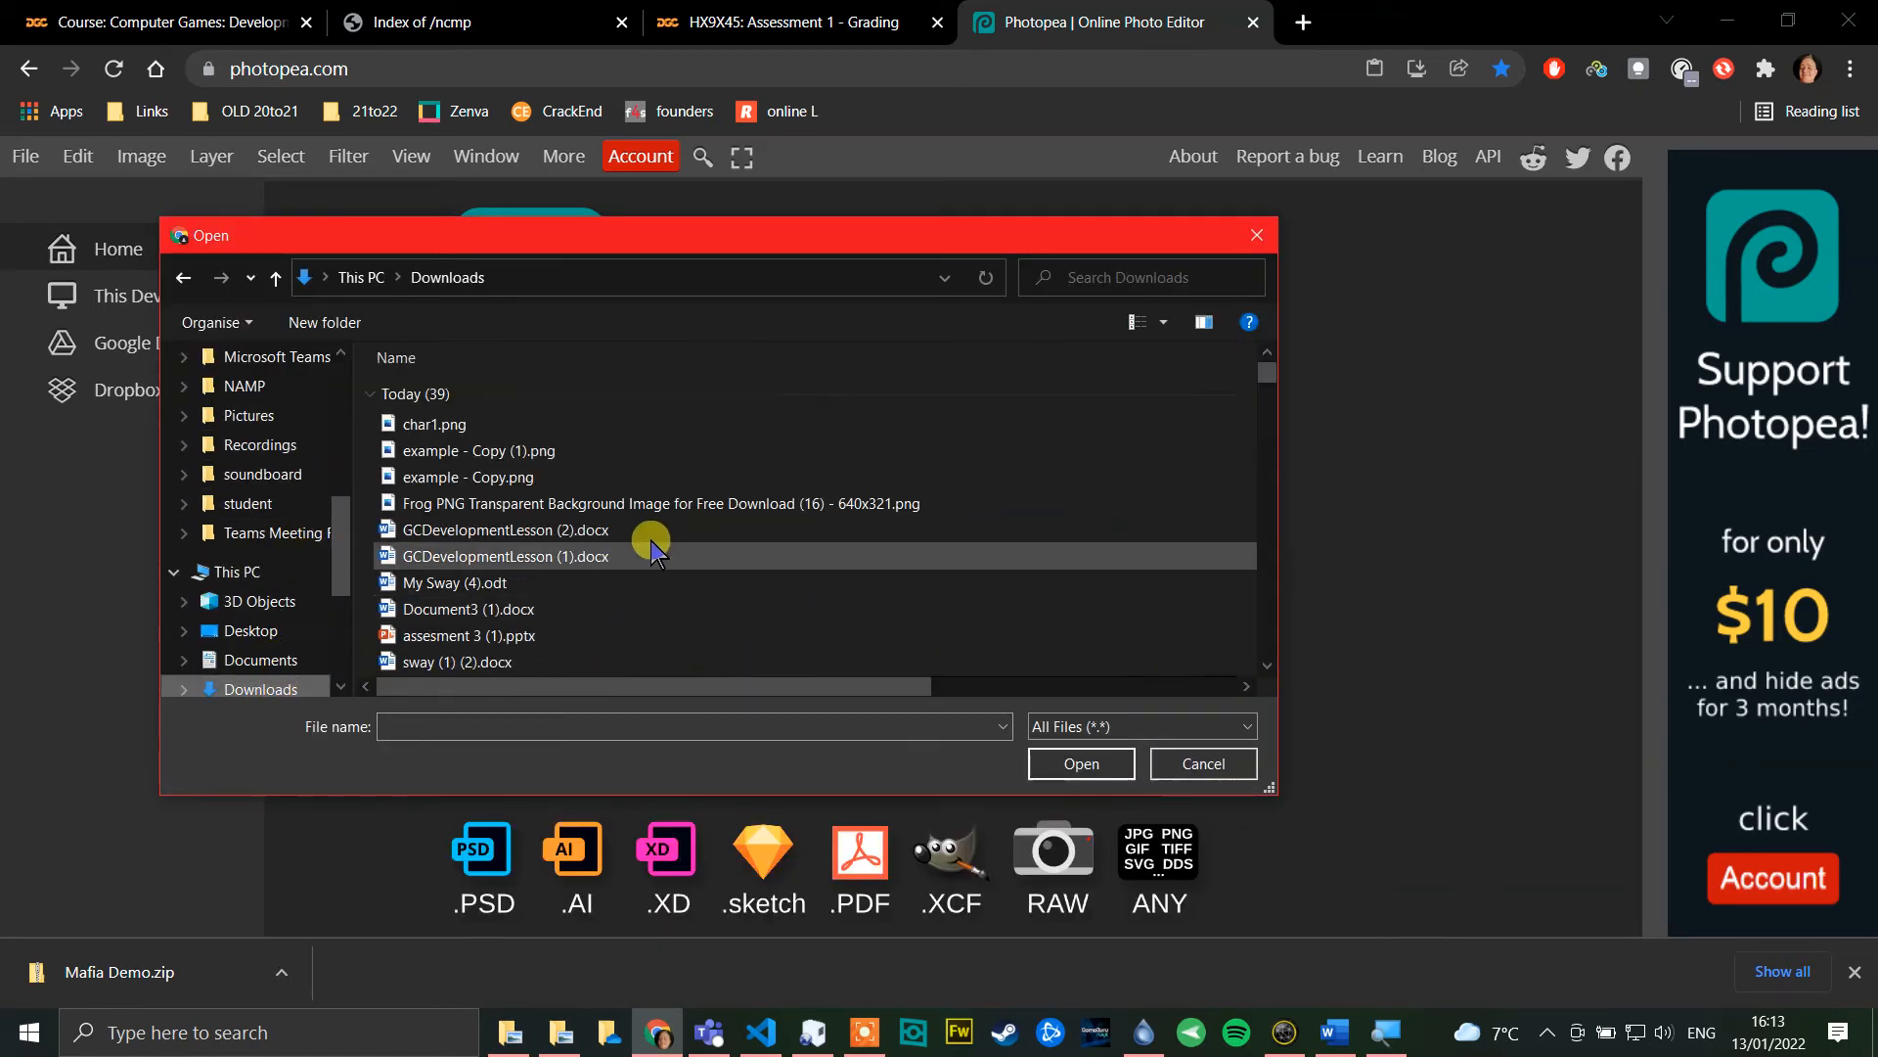
pyautogui.click(433, 423)
pyautogui.click(1067, 765)
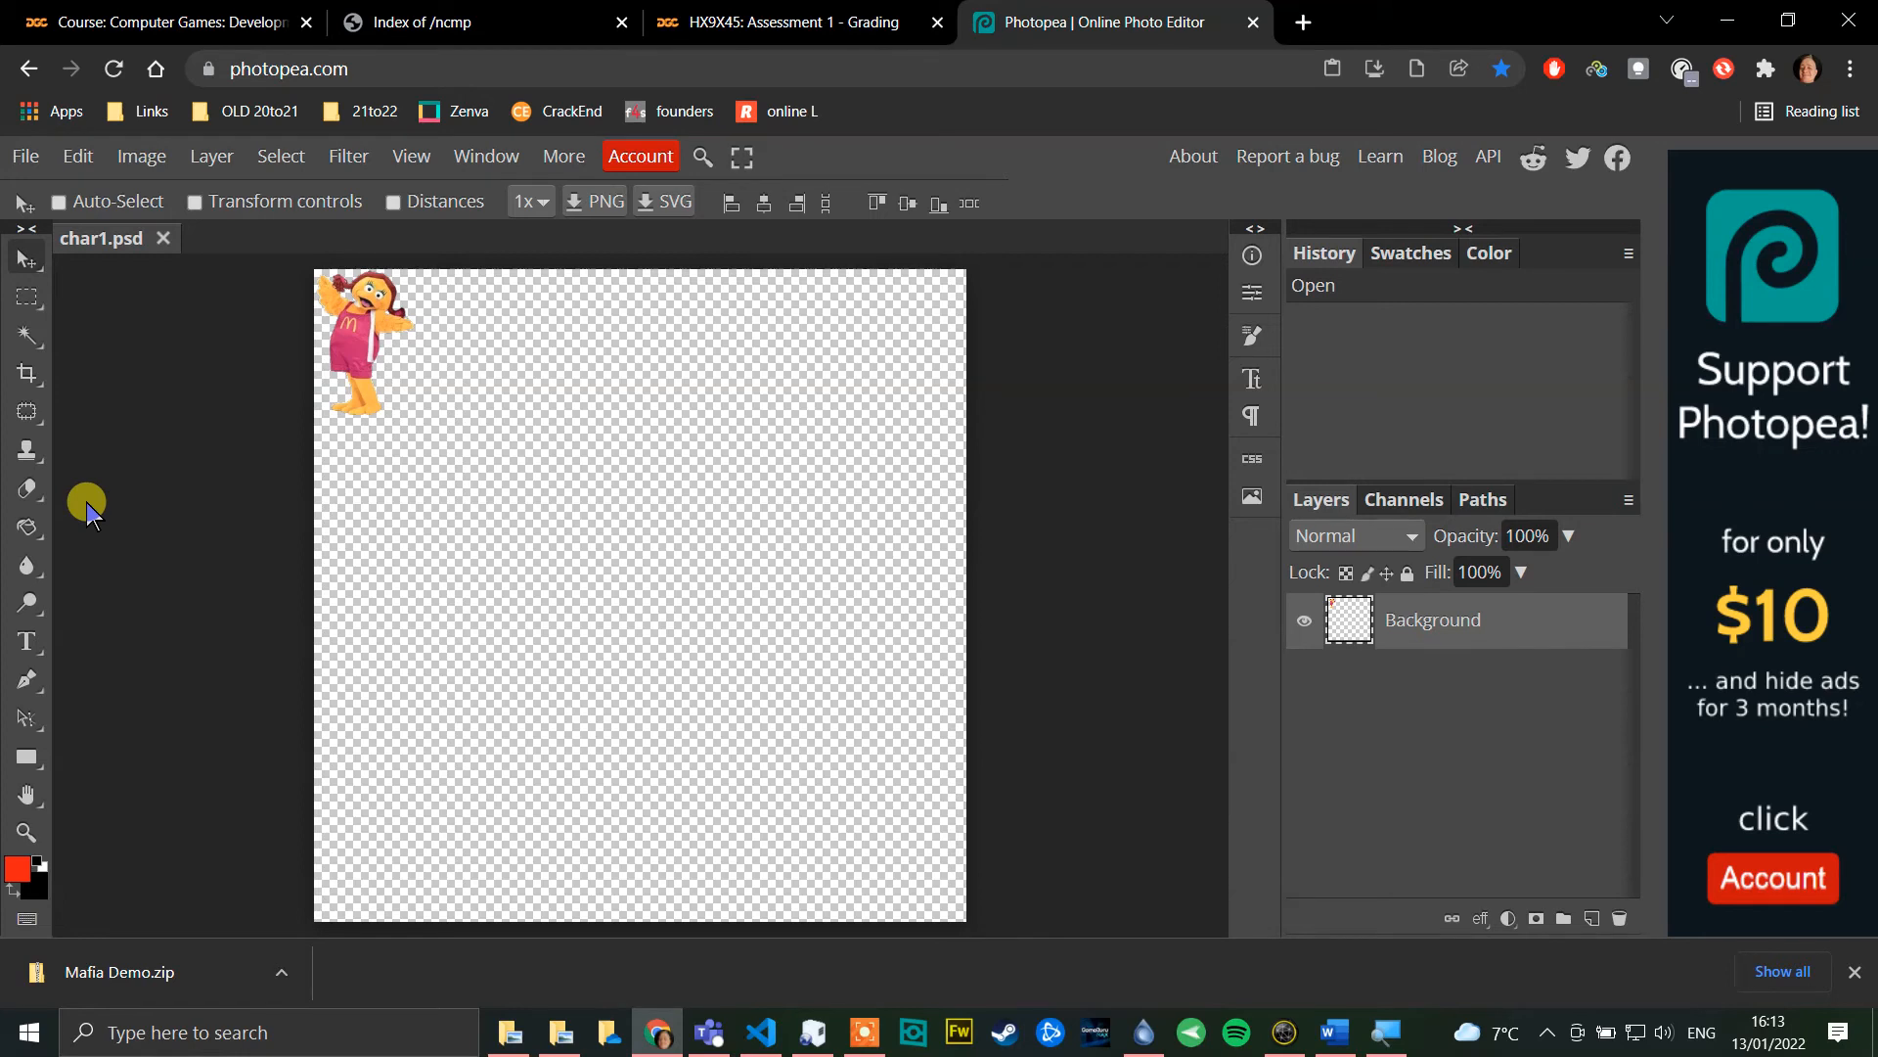
pyautogui.click(27, 373)
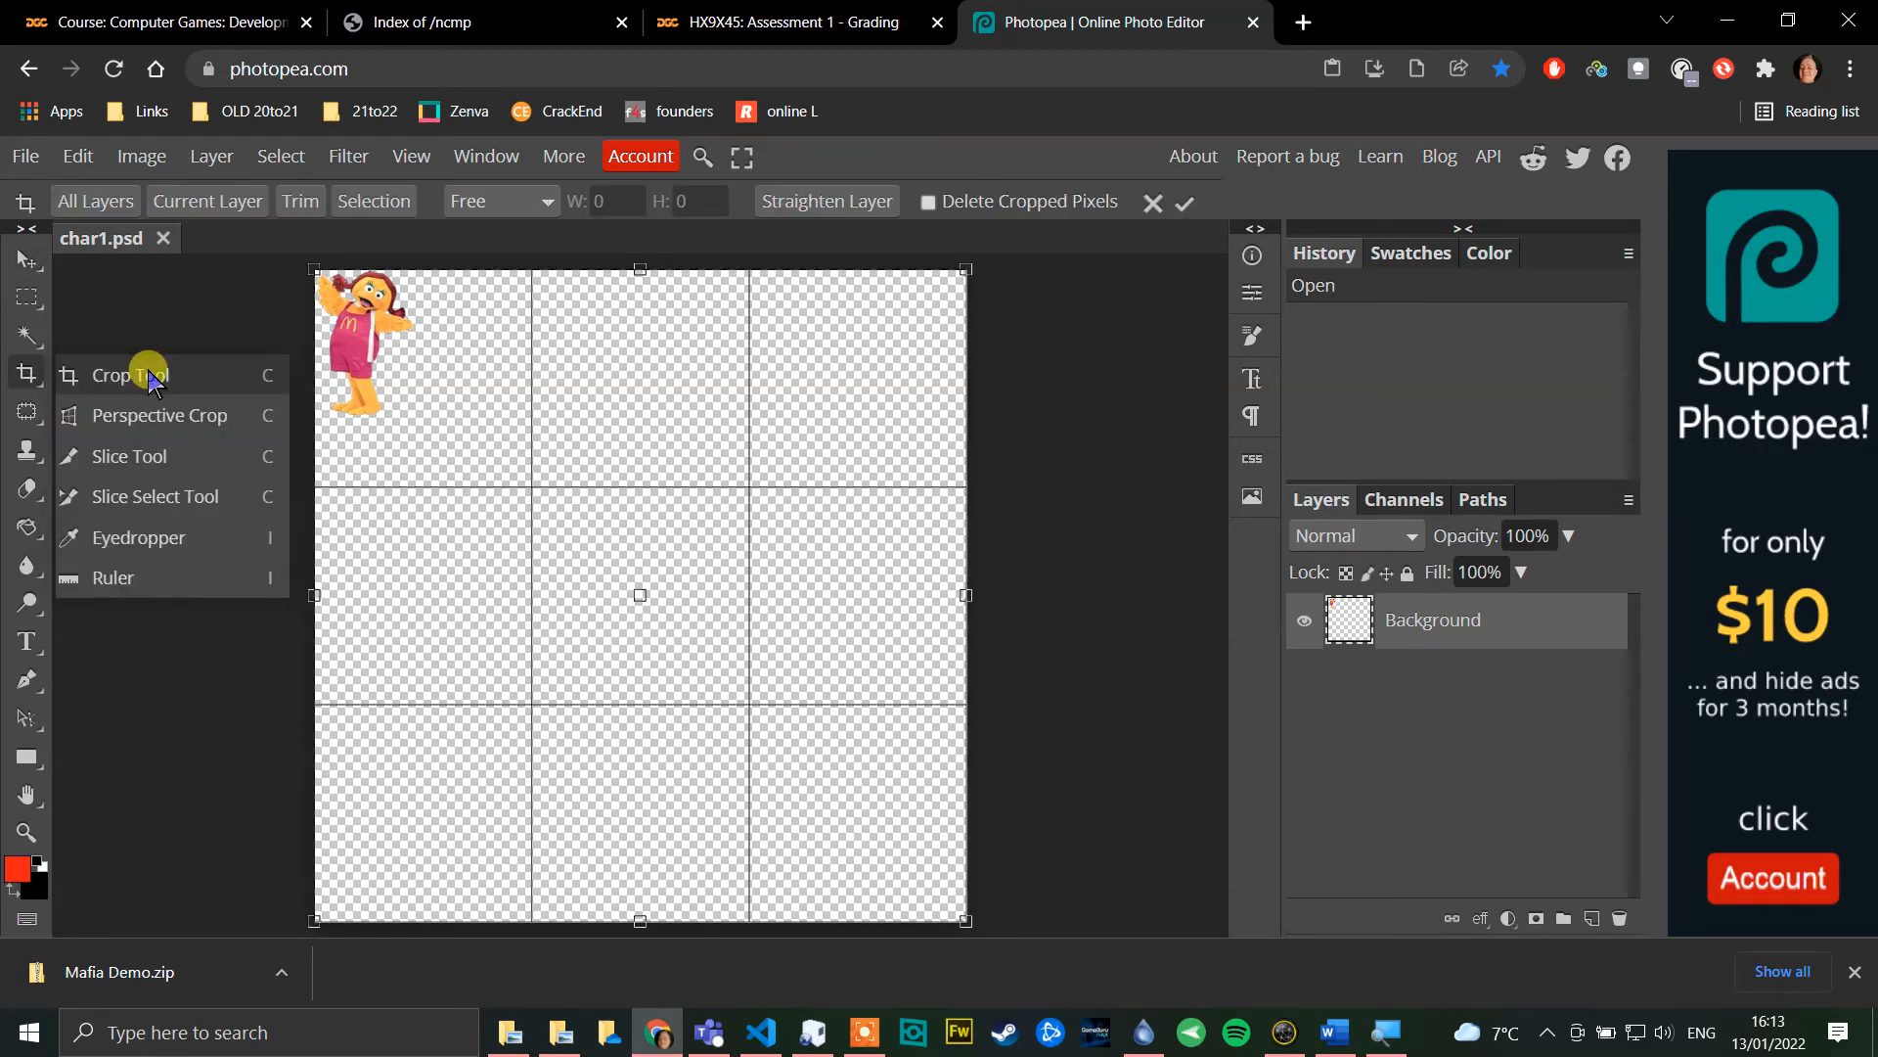
pyautogui.click(151, 378)
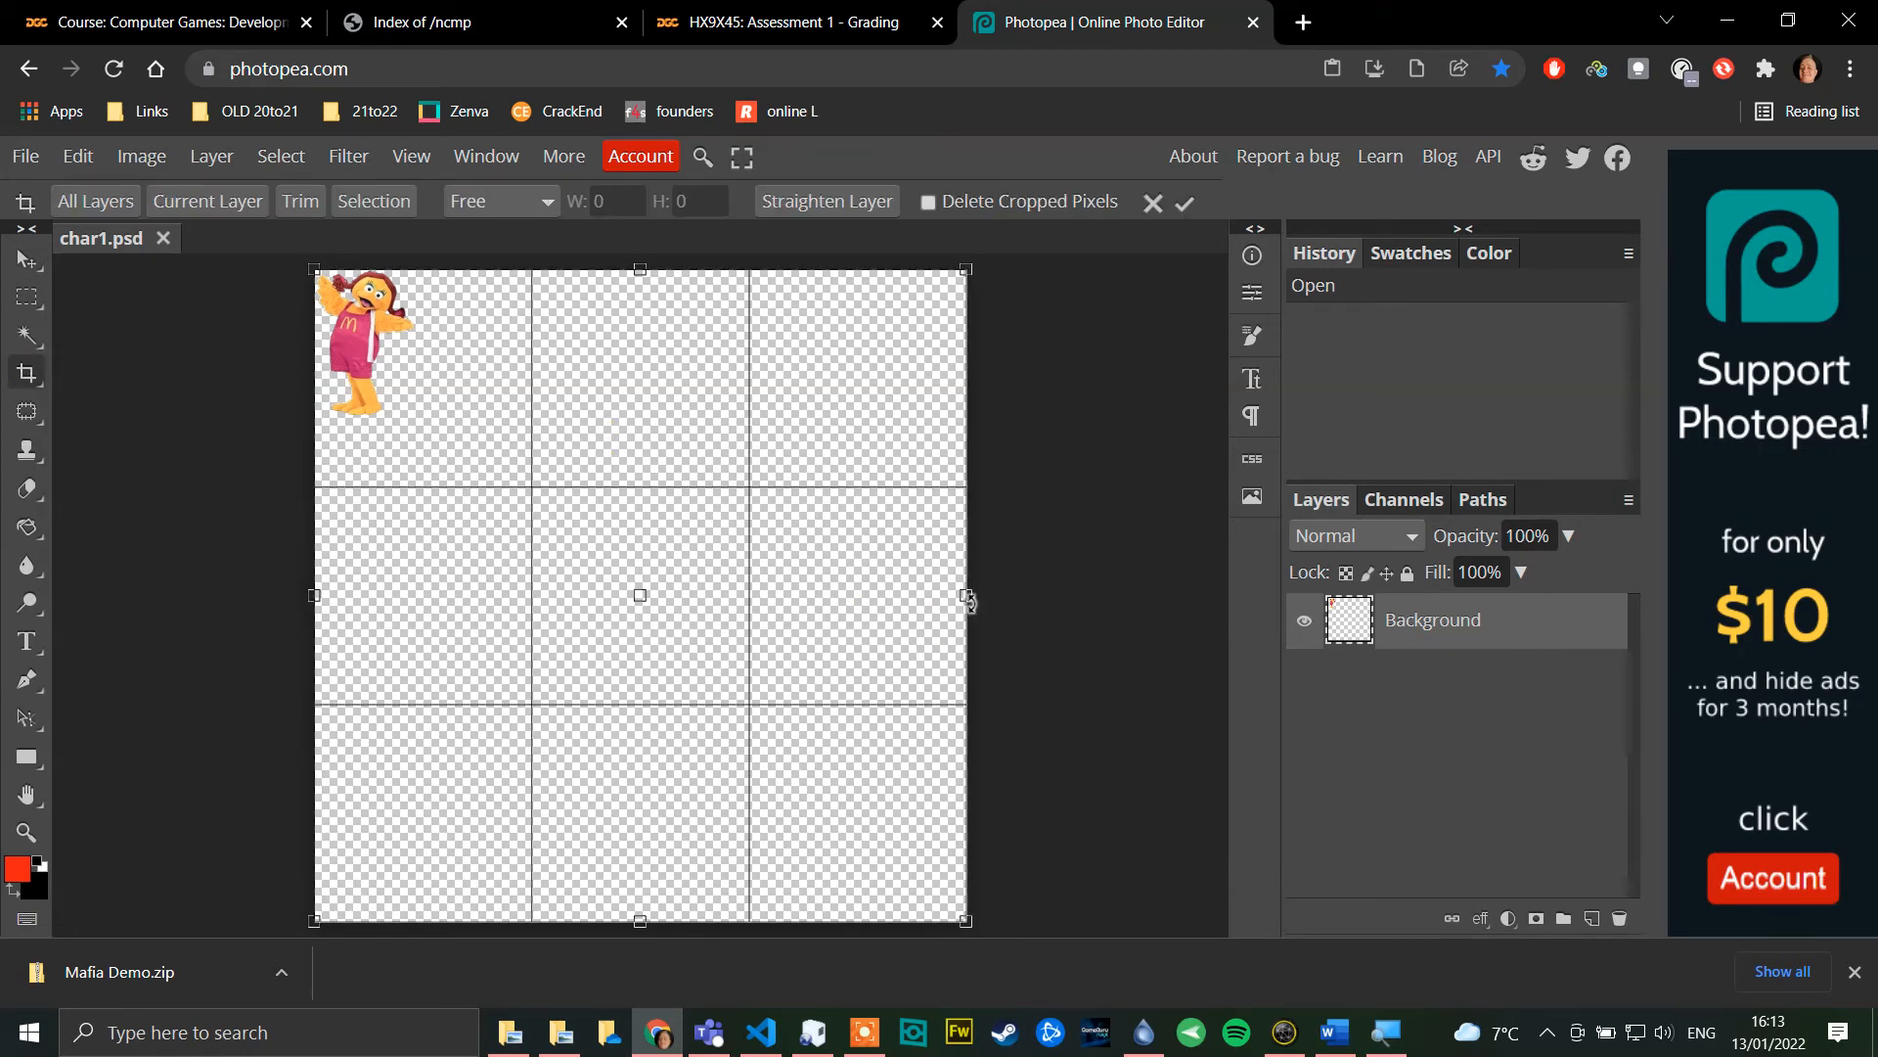
pyautogui.moveTo(969, 597); pyautogui.dragTo(418, 550)
pyautogui.moveTo(368, 918); pyautogui.dragTo(385, 430)
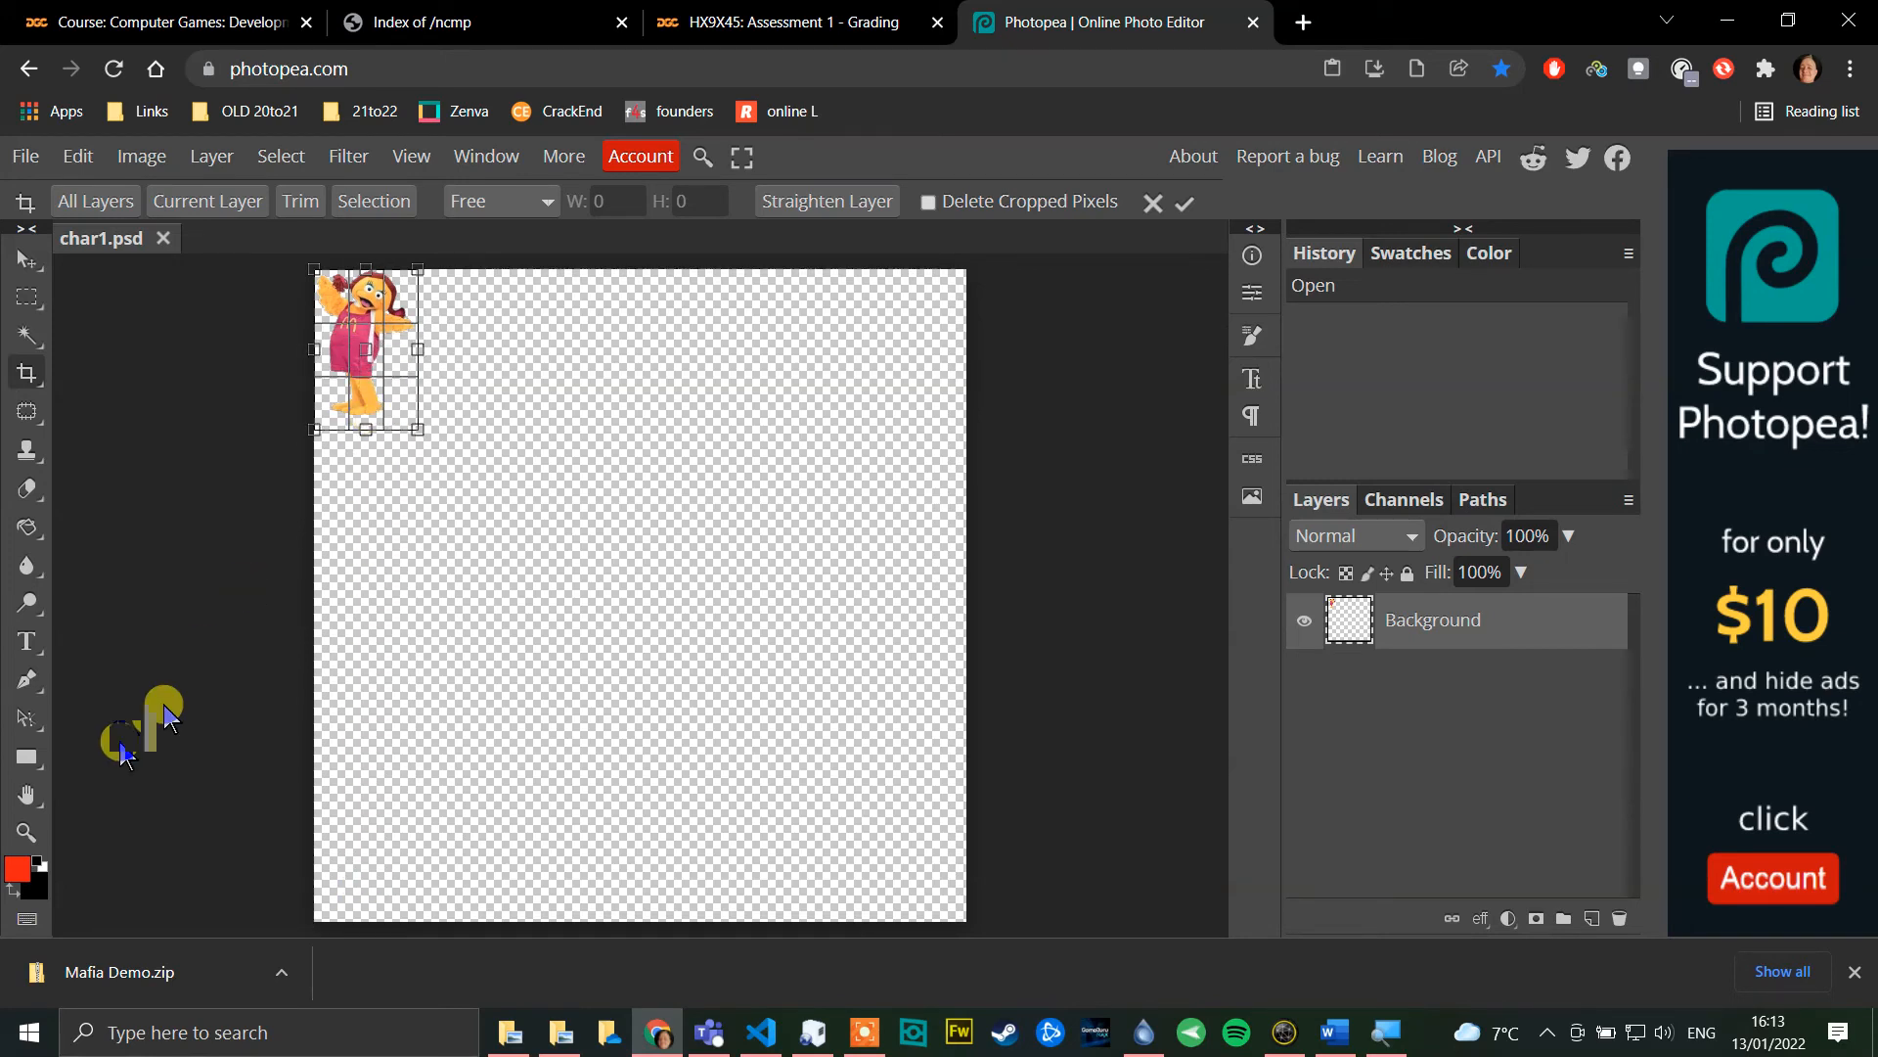
pyautogui.click(44, 783)
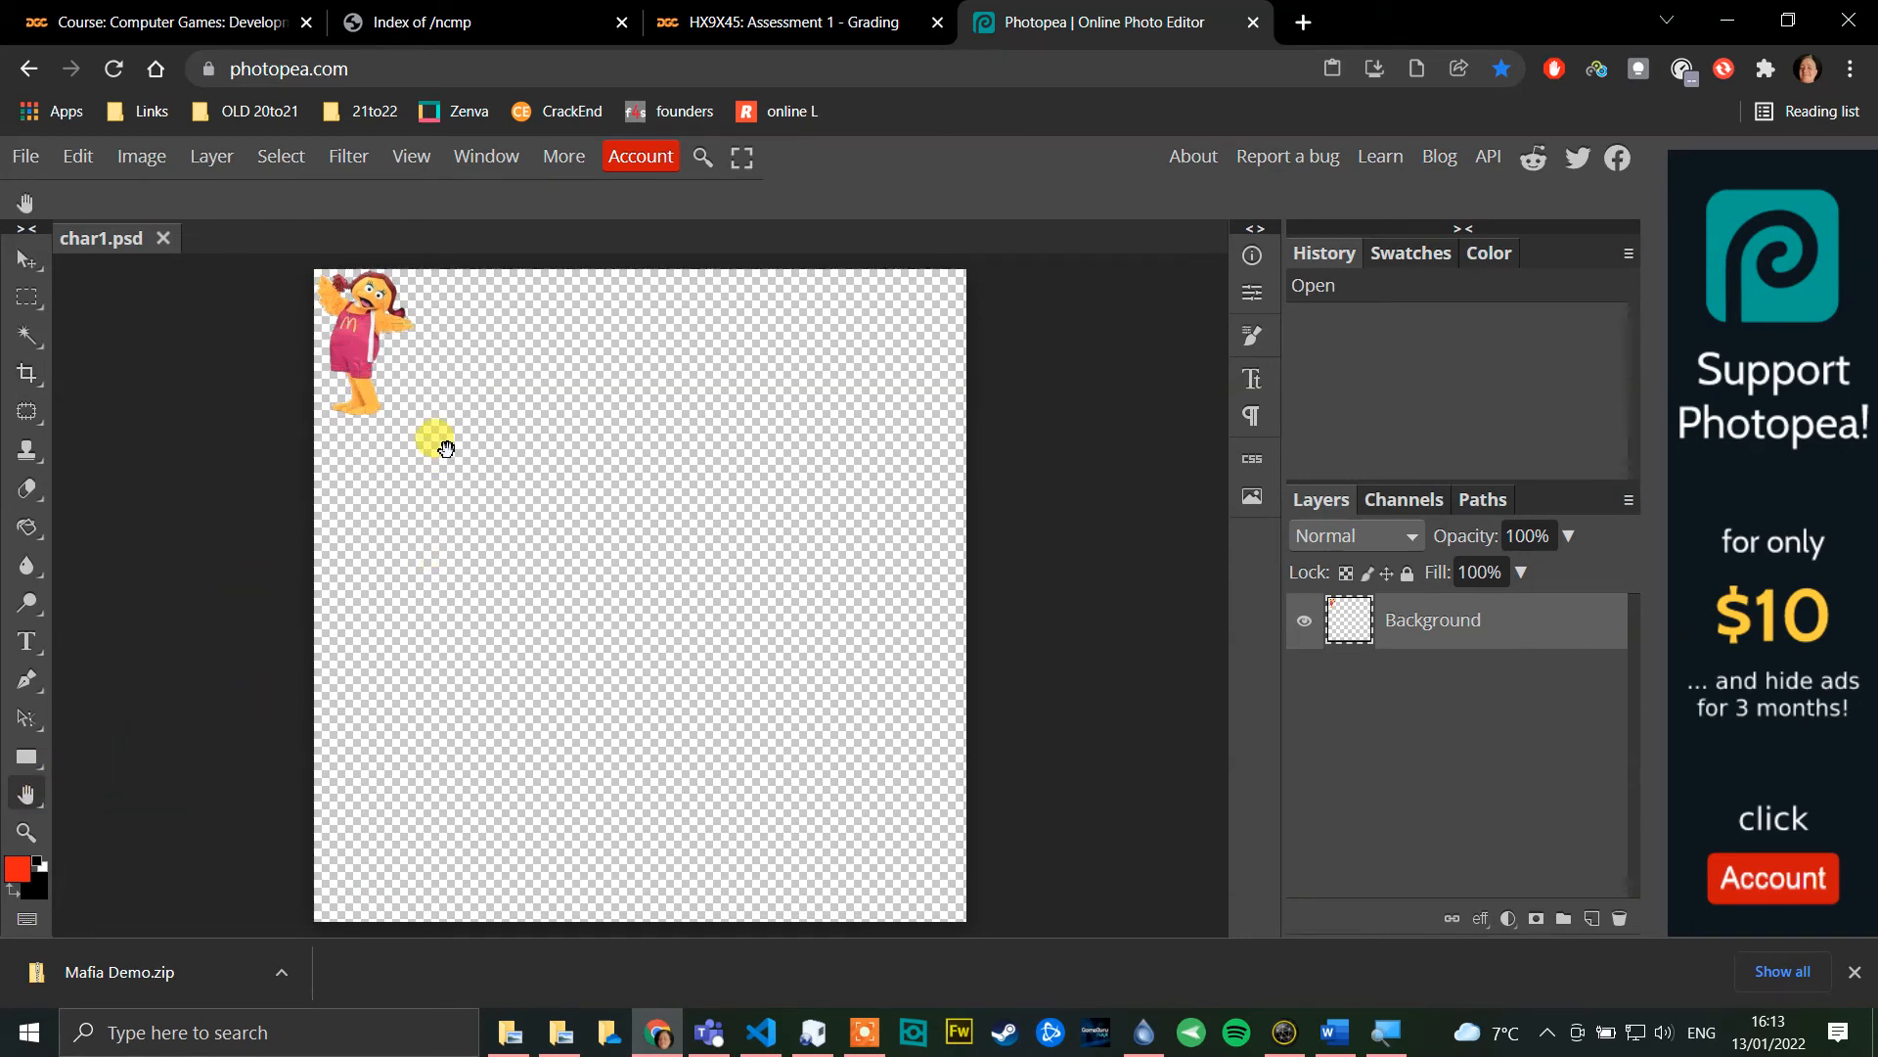
pyautogui.scroll(5, 446, 448)
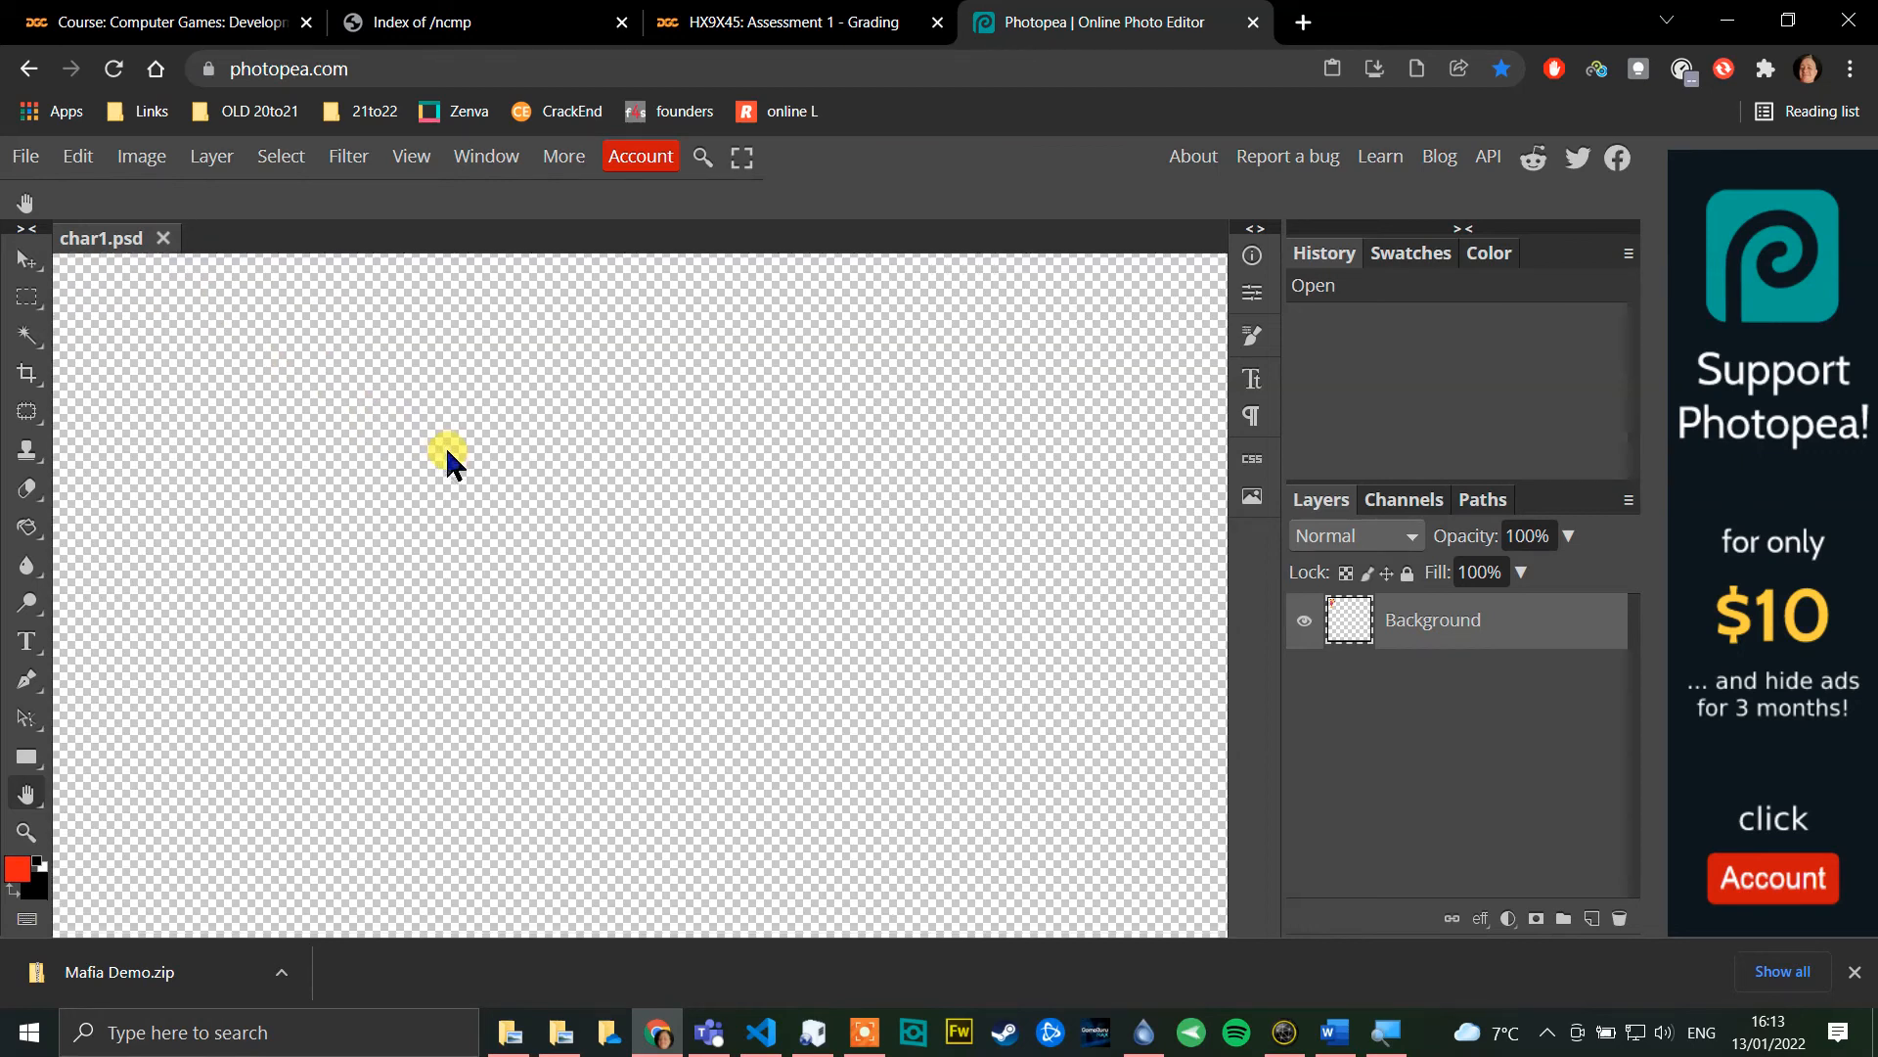
pyautogui.scroll(5, 446, 448)
pyautogui.scroll(-3, 527, 650)
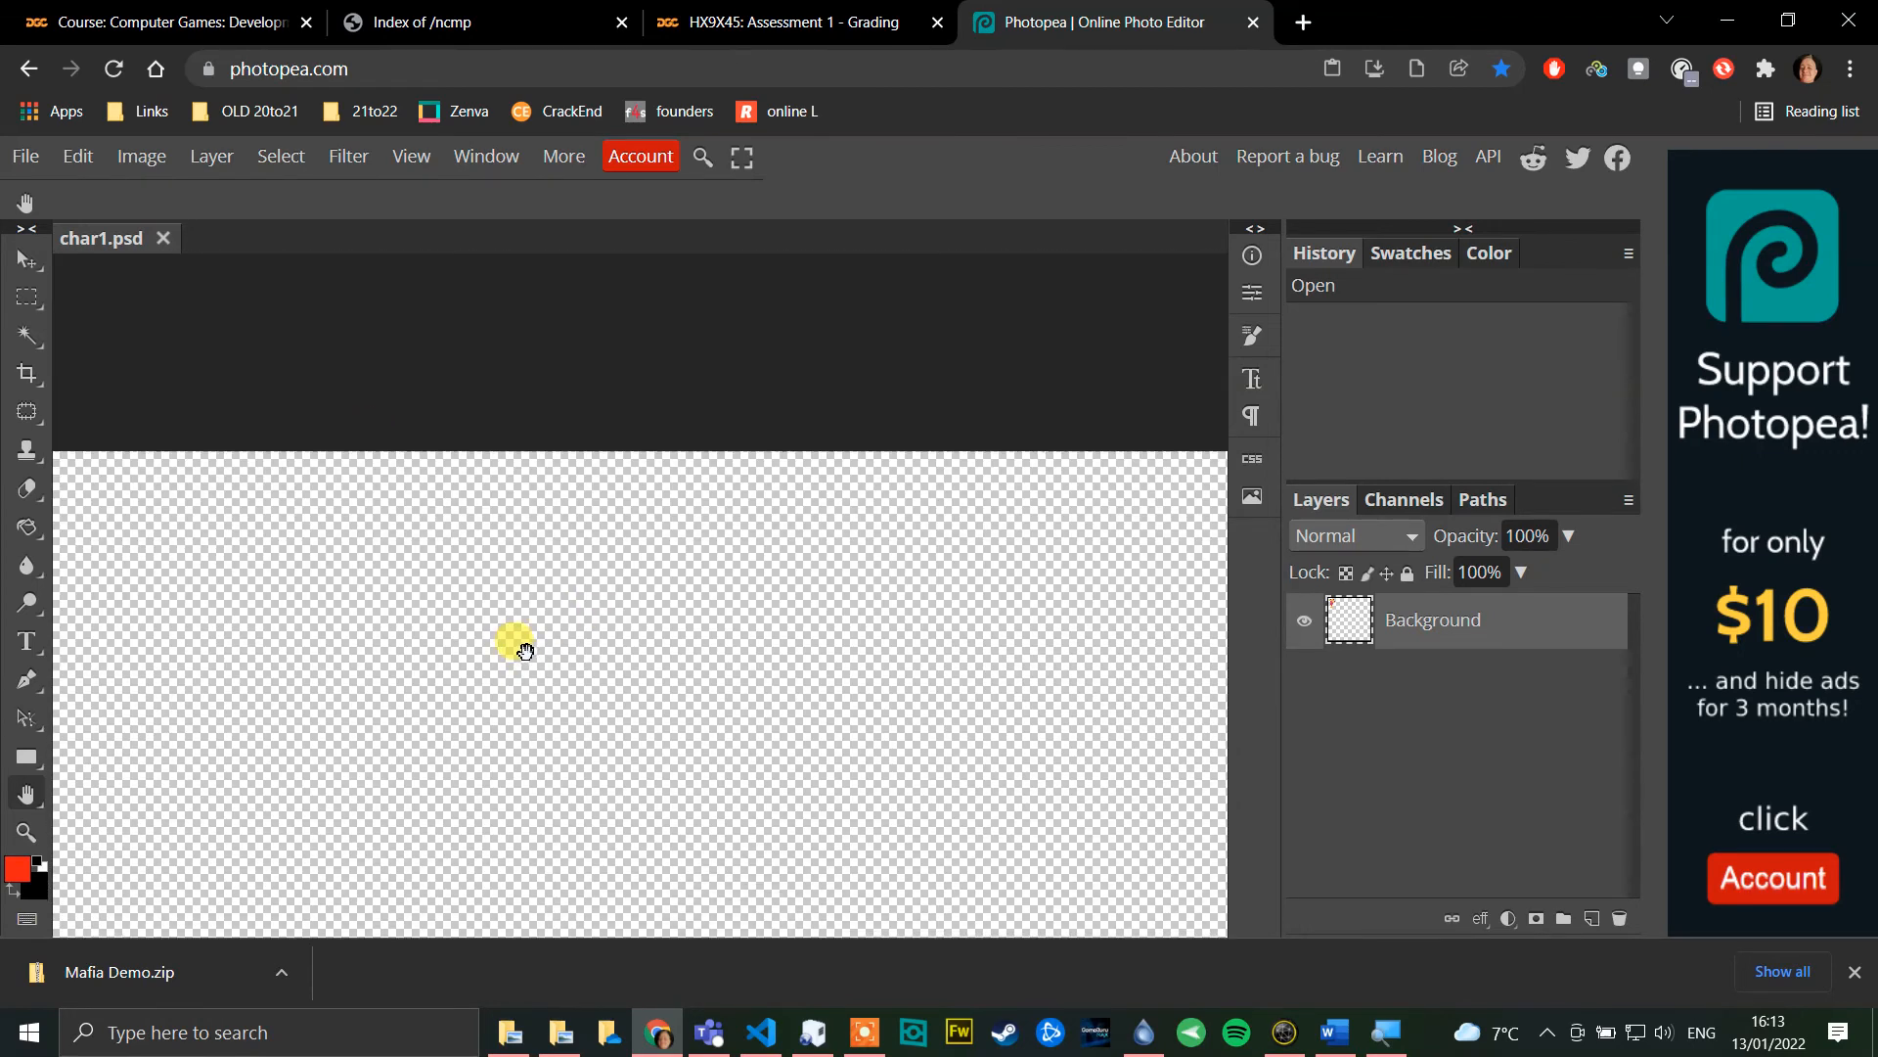
pyautogui.moveTo(671, 853); pyautogui.dragTo(1125, 613)
pyautogui.moveTo(717, 713); pyautogui.dragTo(894, 642)
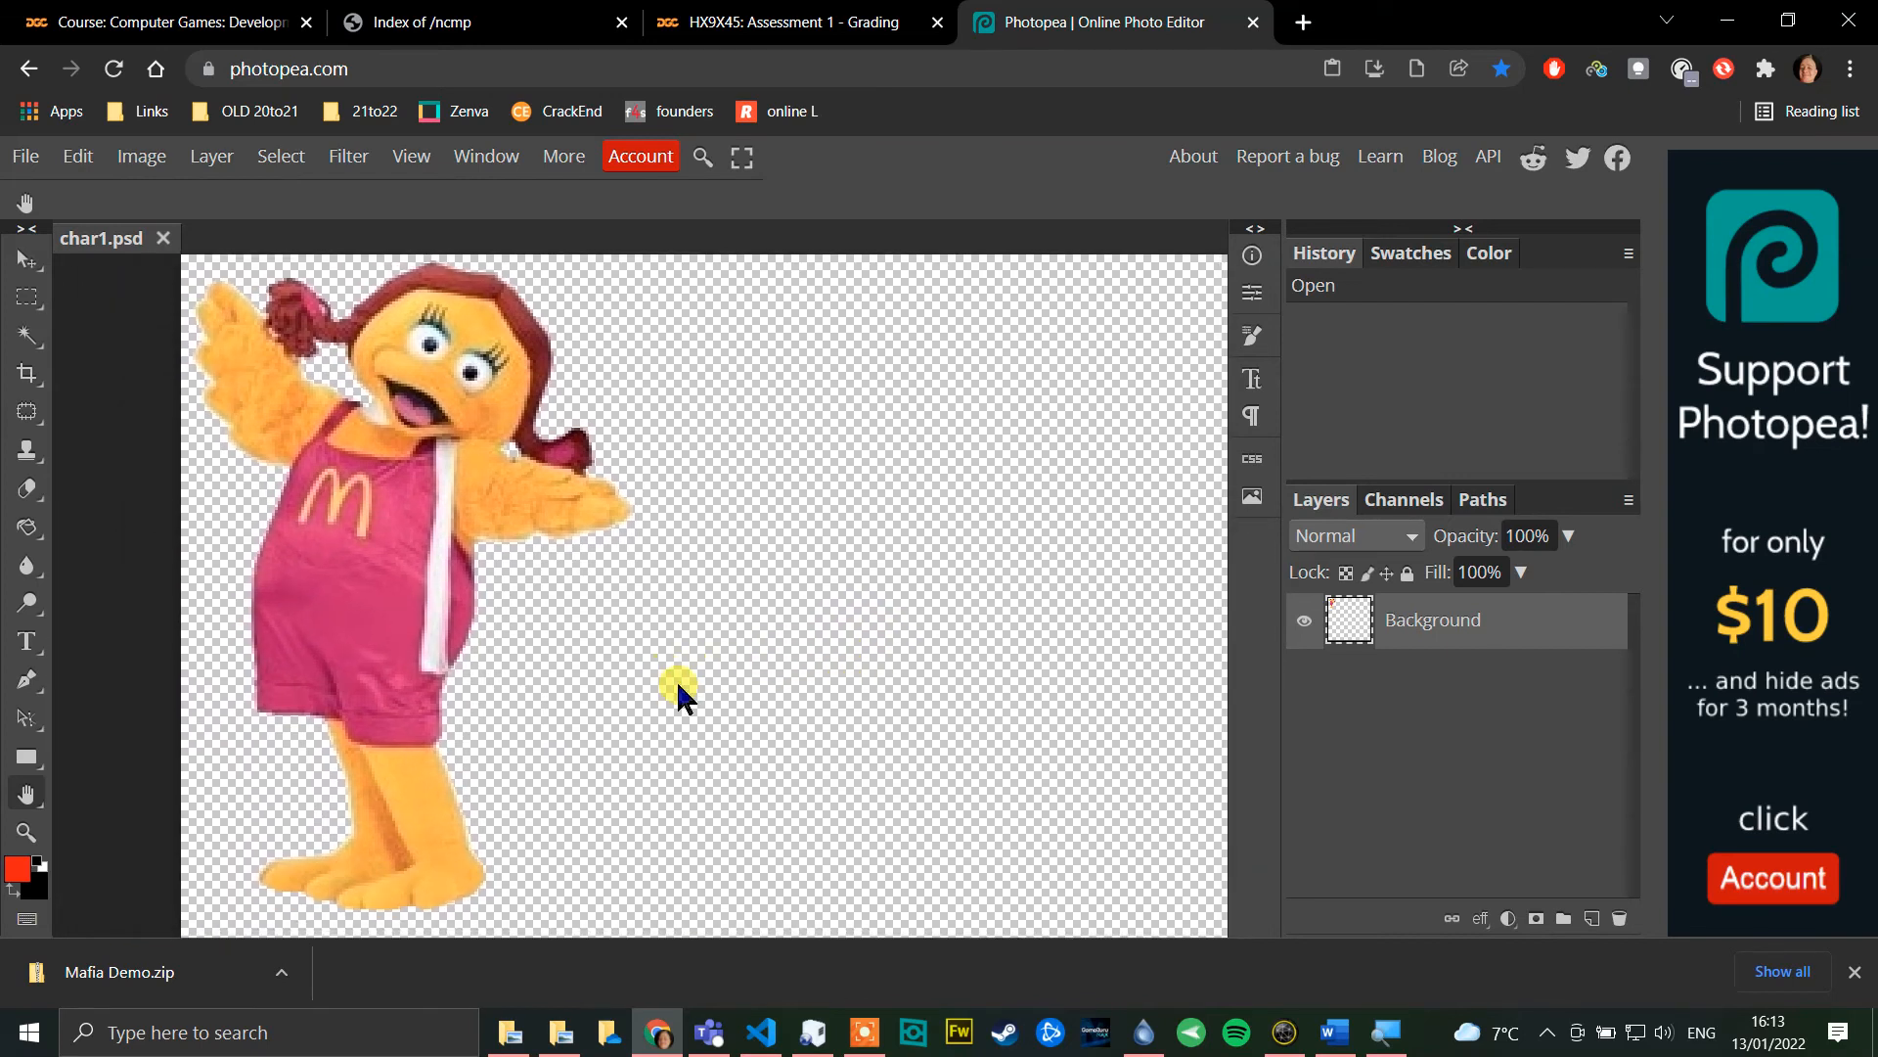
pyautogui.hotkey('ctrl', '-')
pyautogui.click(27, 401)
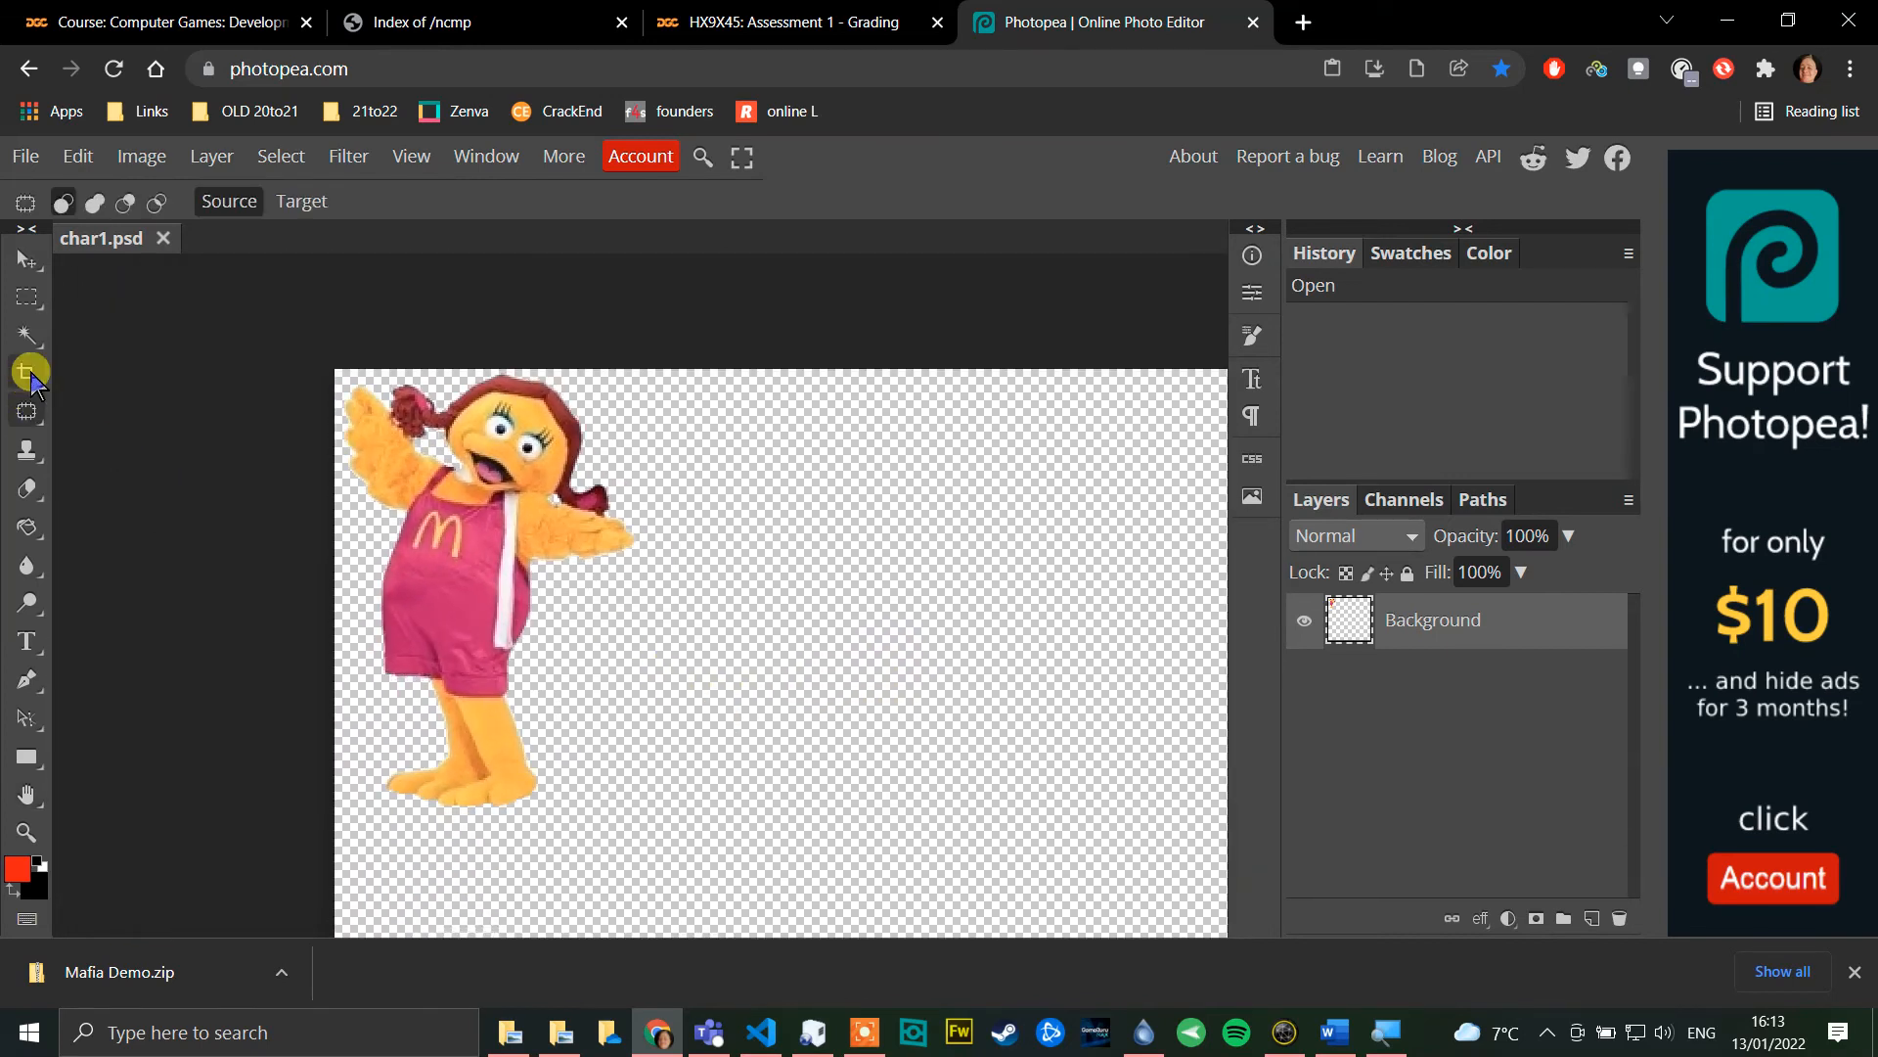
# Step: Crop the canvas from its right and bottom edges to a small frame just around the character
pyautogui.click(28, 373)
pyautogui.scroll(-3, 921, 650)
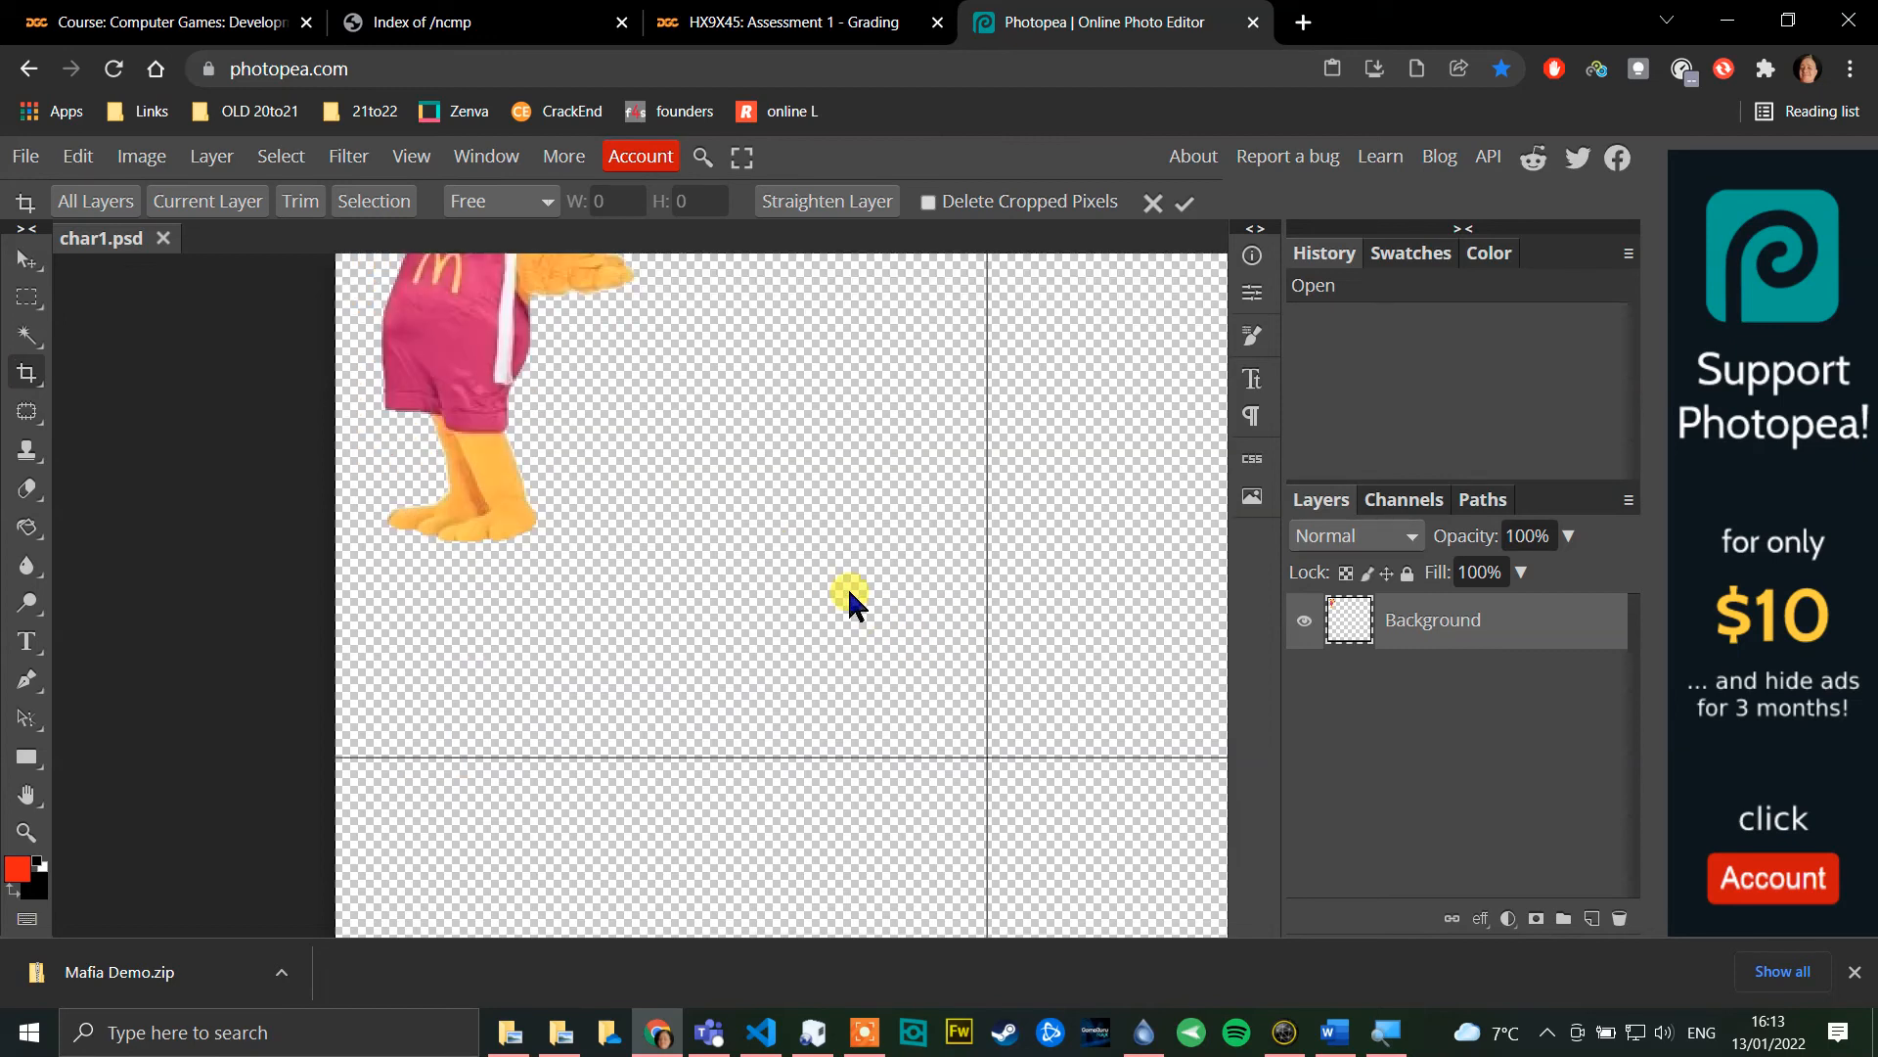
pyautogui.hotkey('ctrl', '-')
pyautogui.hotkey('ctrl', '-')
pyautogui.hotkey('ctrl', '-')
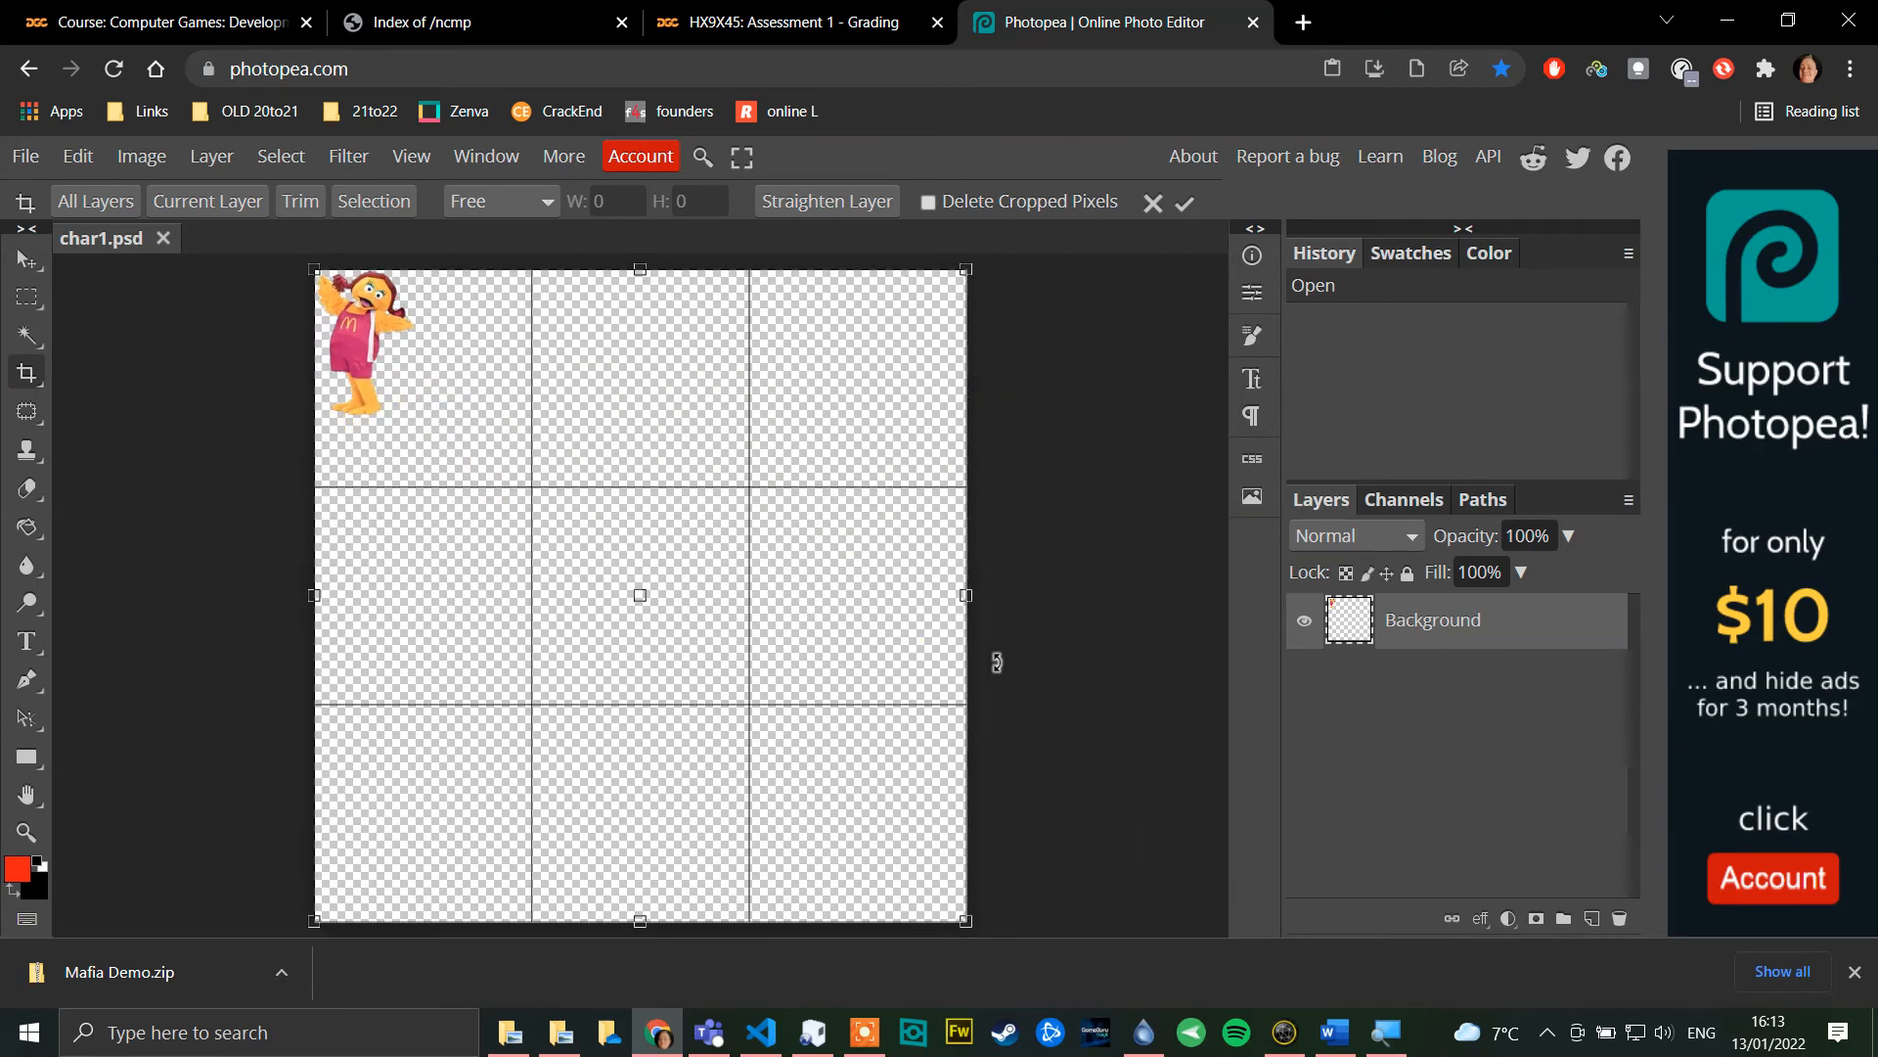
pyautogui.moveTo(967, 594); pyautogui.dragTo(421, 565)
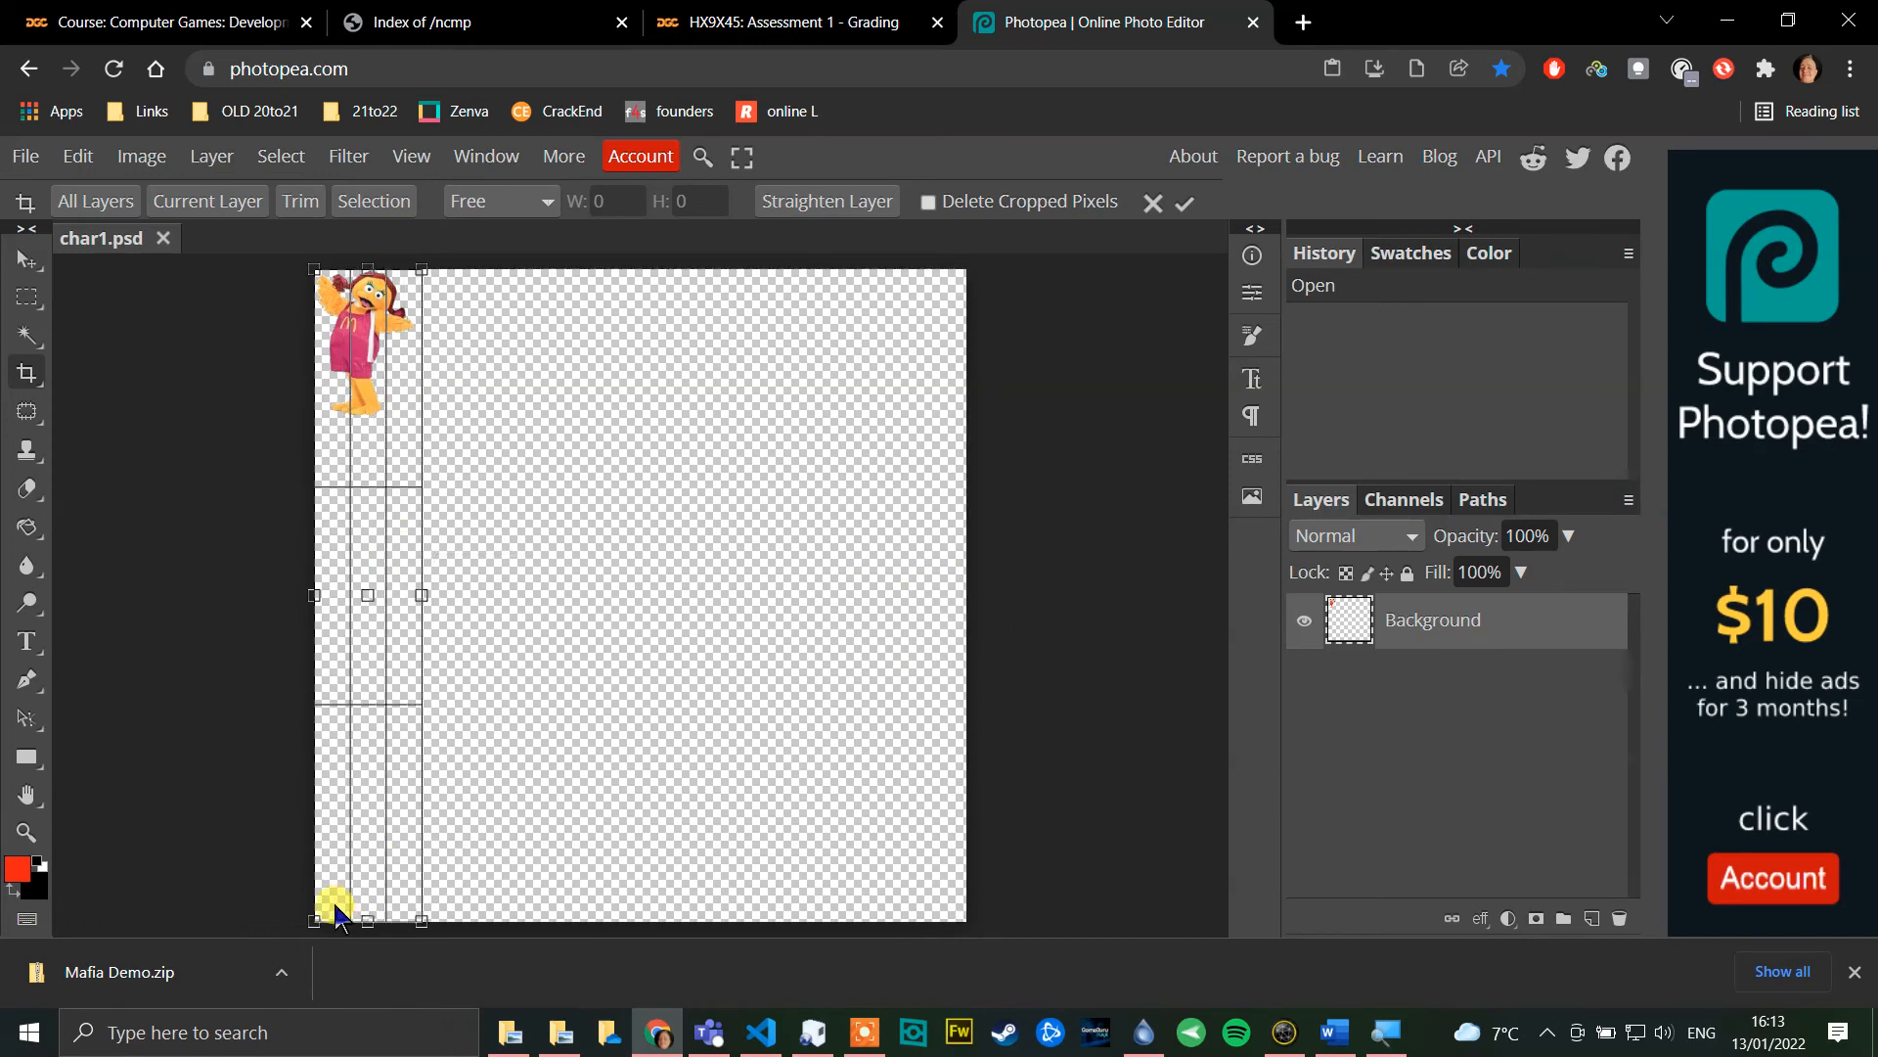
pyautogui.moveTo(366, 920); pyautogui.dragTo(367, 432)
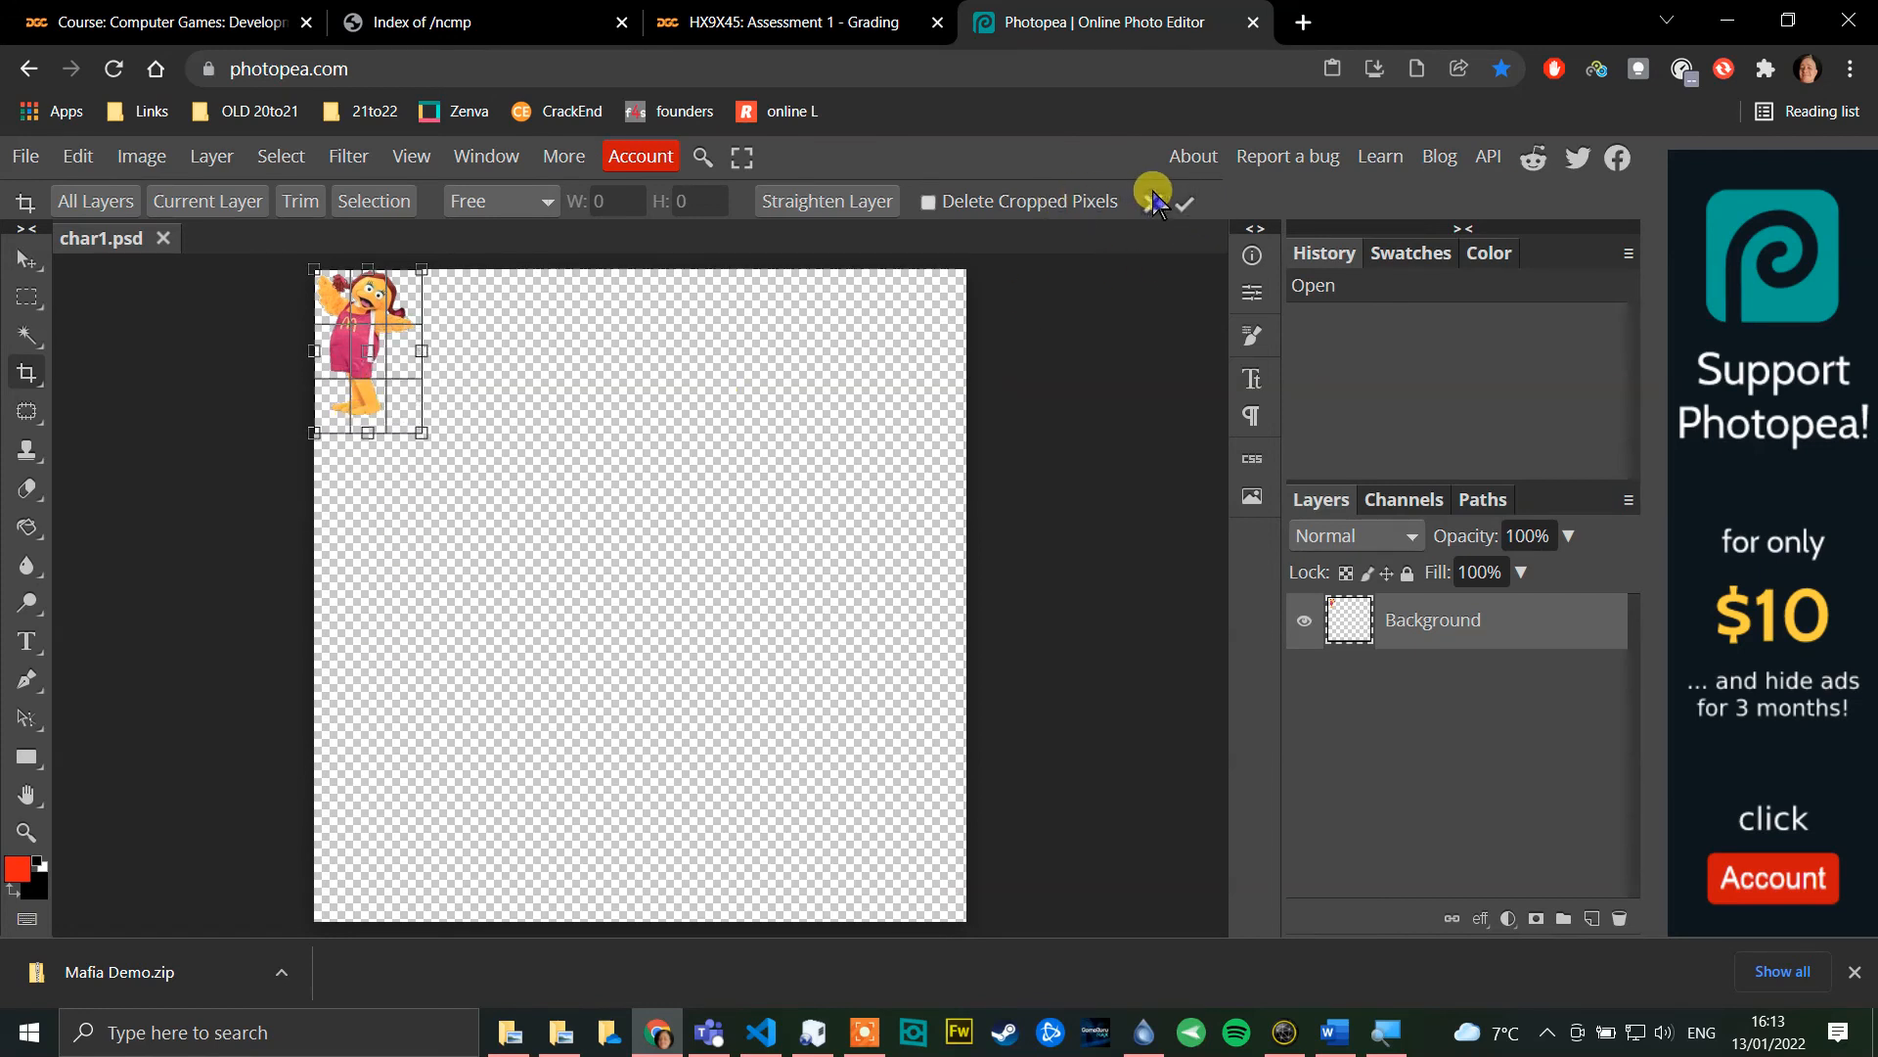
pyautogui.click(1182, 202)
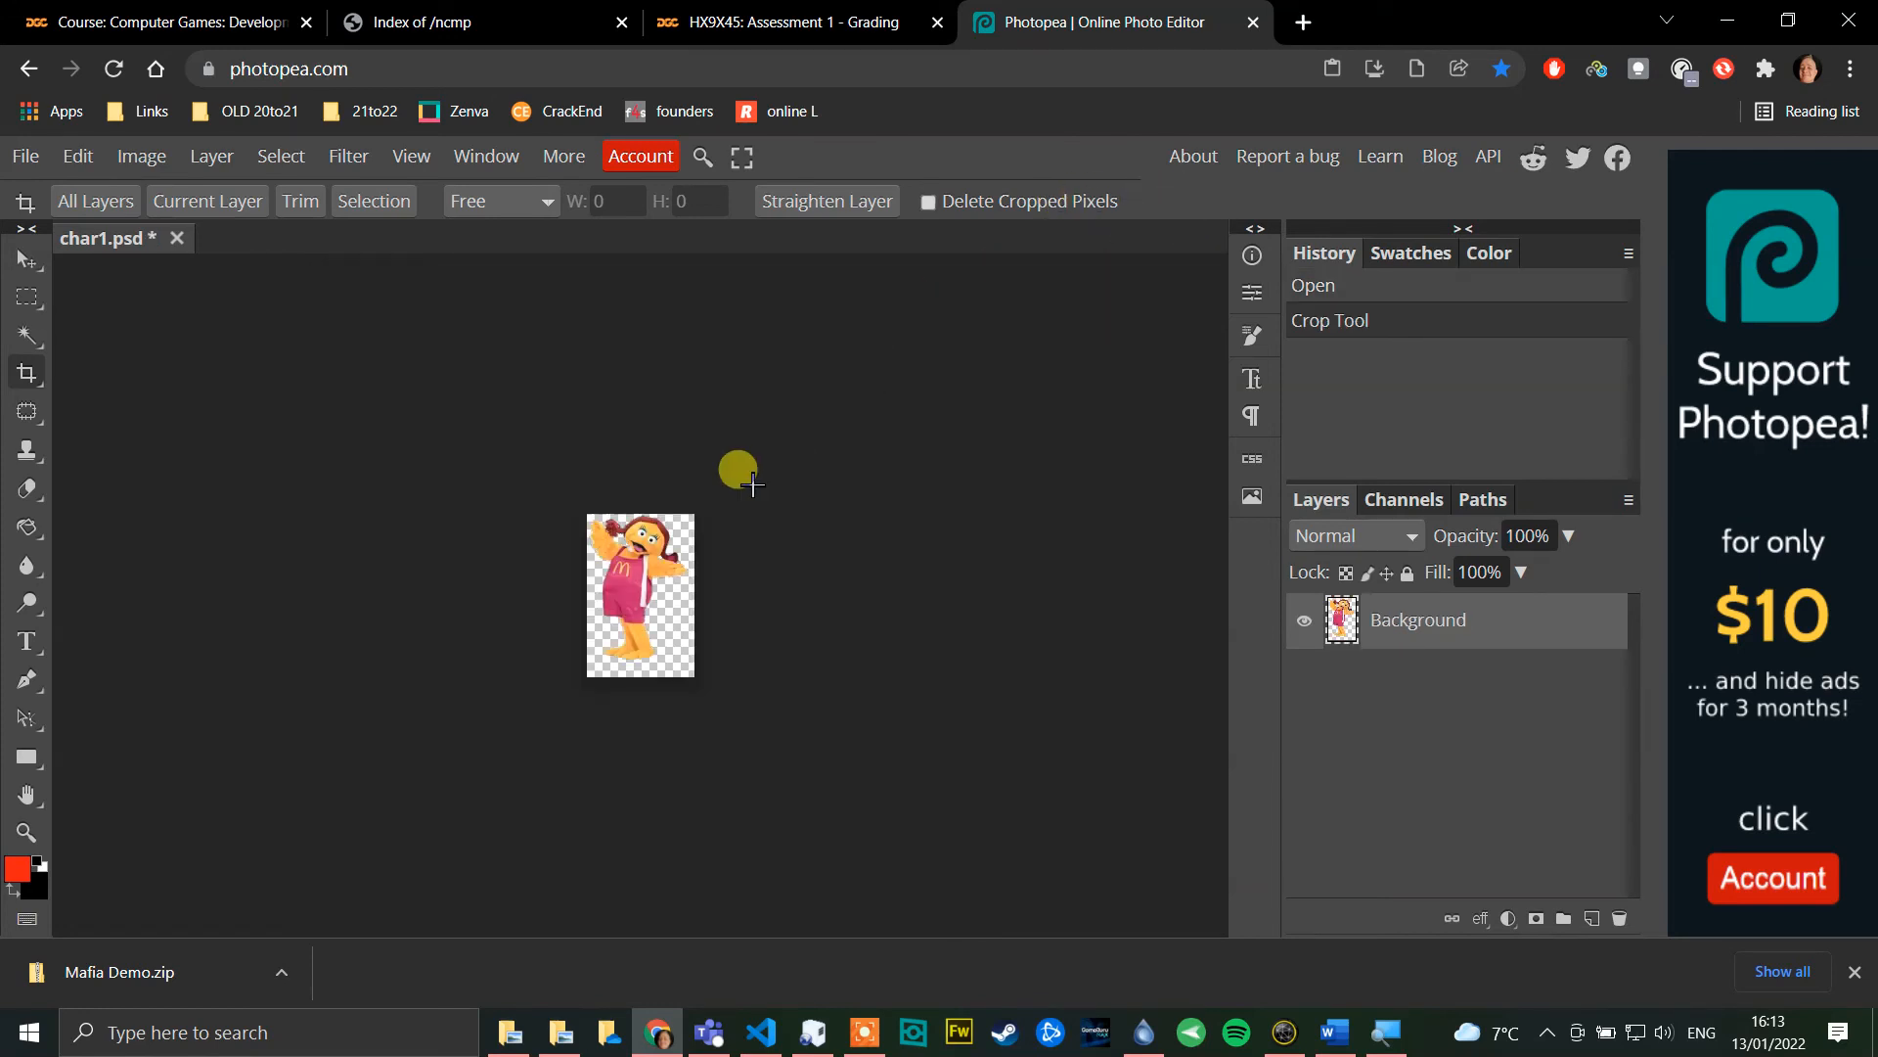
# Step: Move the character slightly up and left so it sits close to the cropped canvas's upper-left corner
pyautogui.scroll(3, 657, 501)
pyautogui.click(656, 501)
pyautogui.click(26, 259)
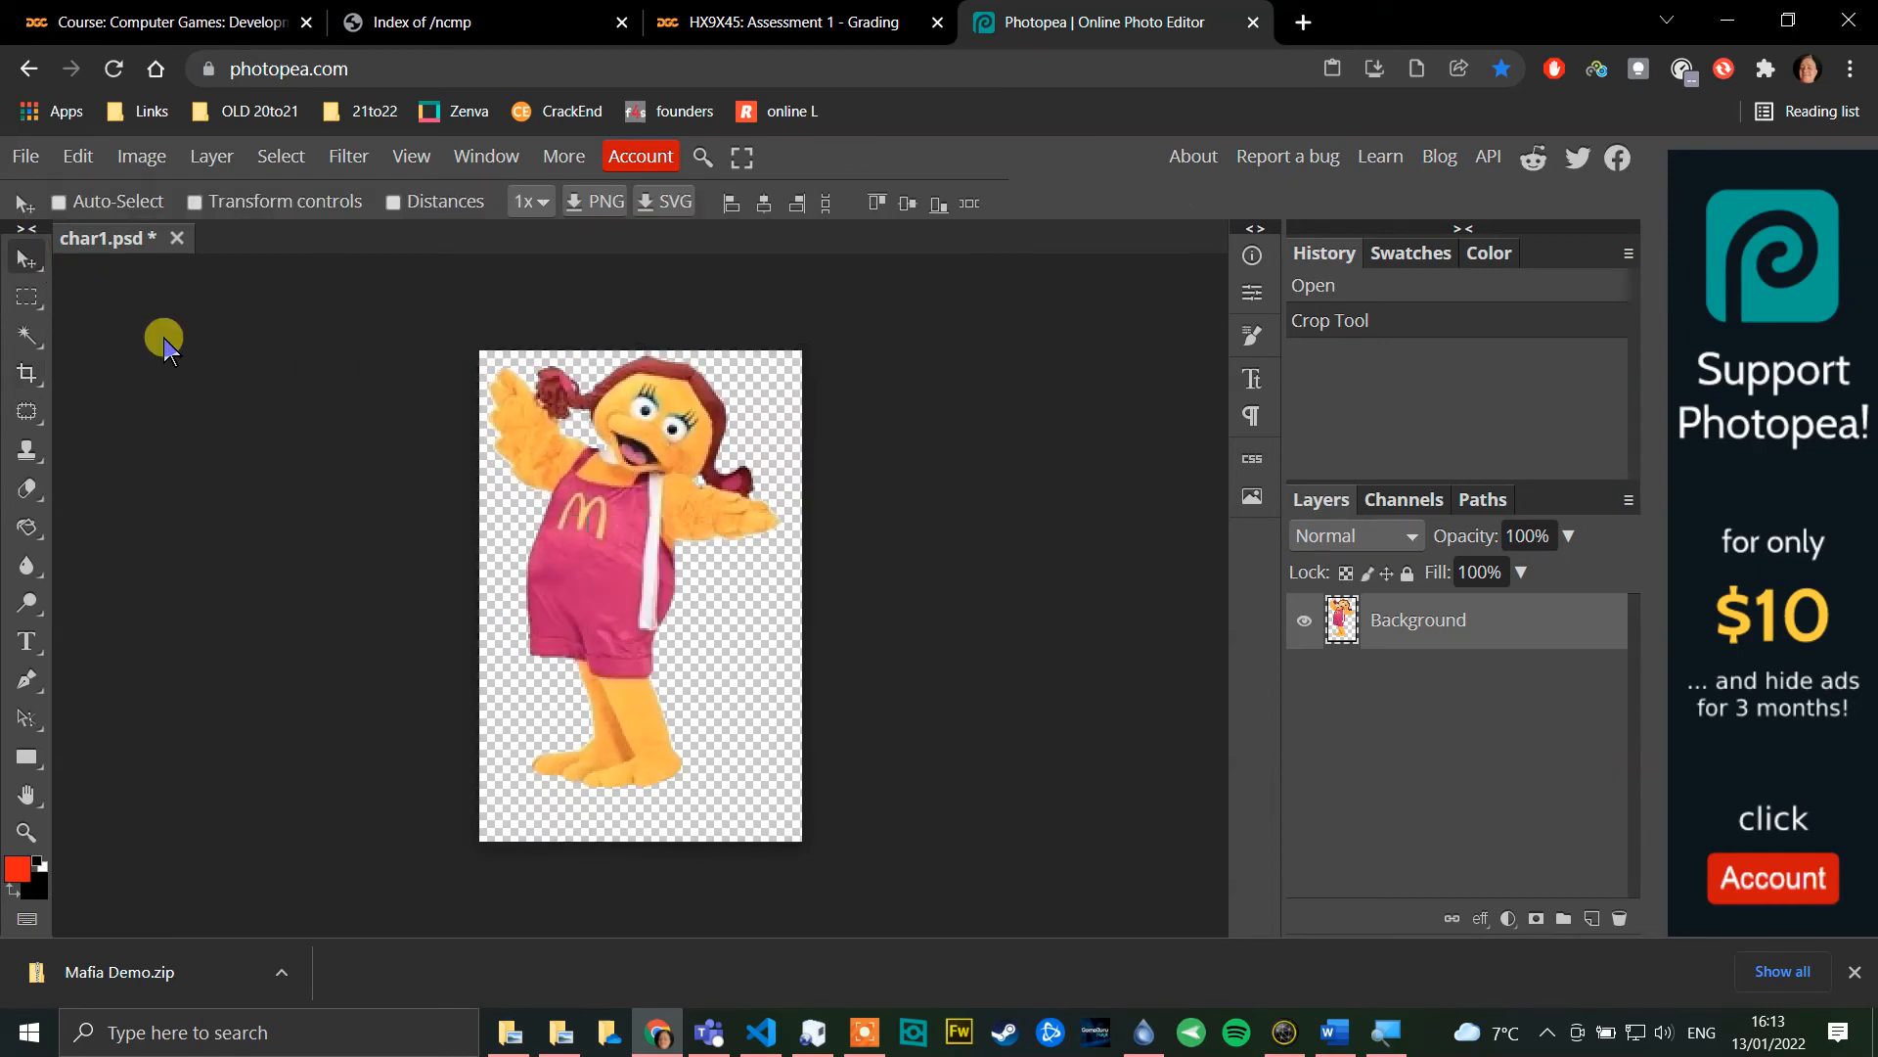
pyautogui.moveTo(618, 551)
pyautogui.mouseDown()
pyautogui.moveTo(638, 592)
pyautogui.moveTo(611, 533)
pyautogui.mouseUp()
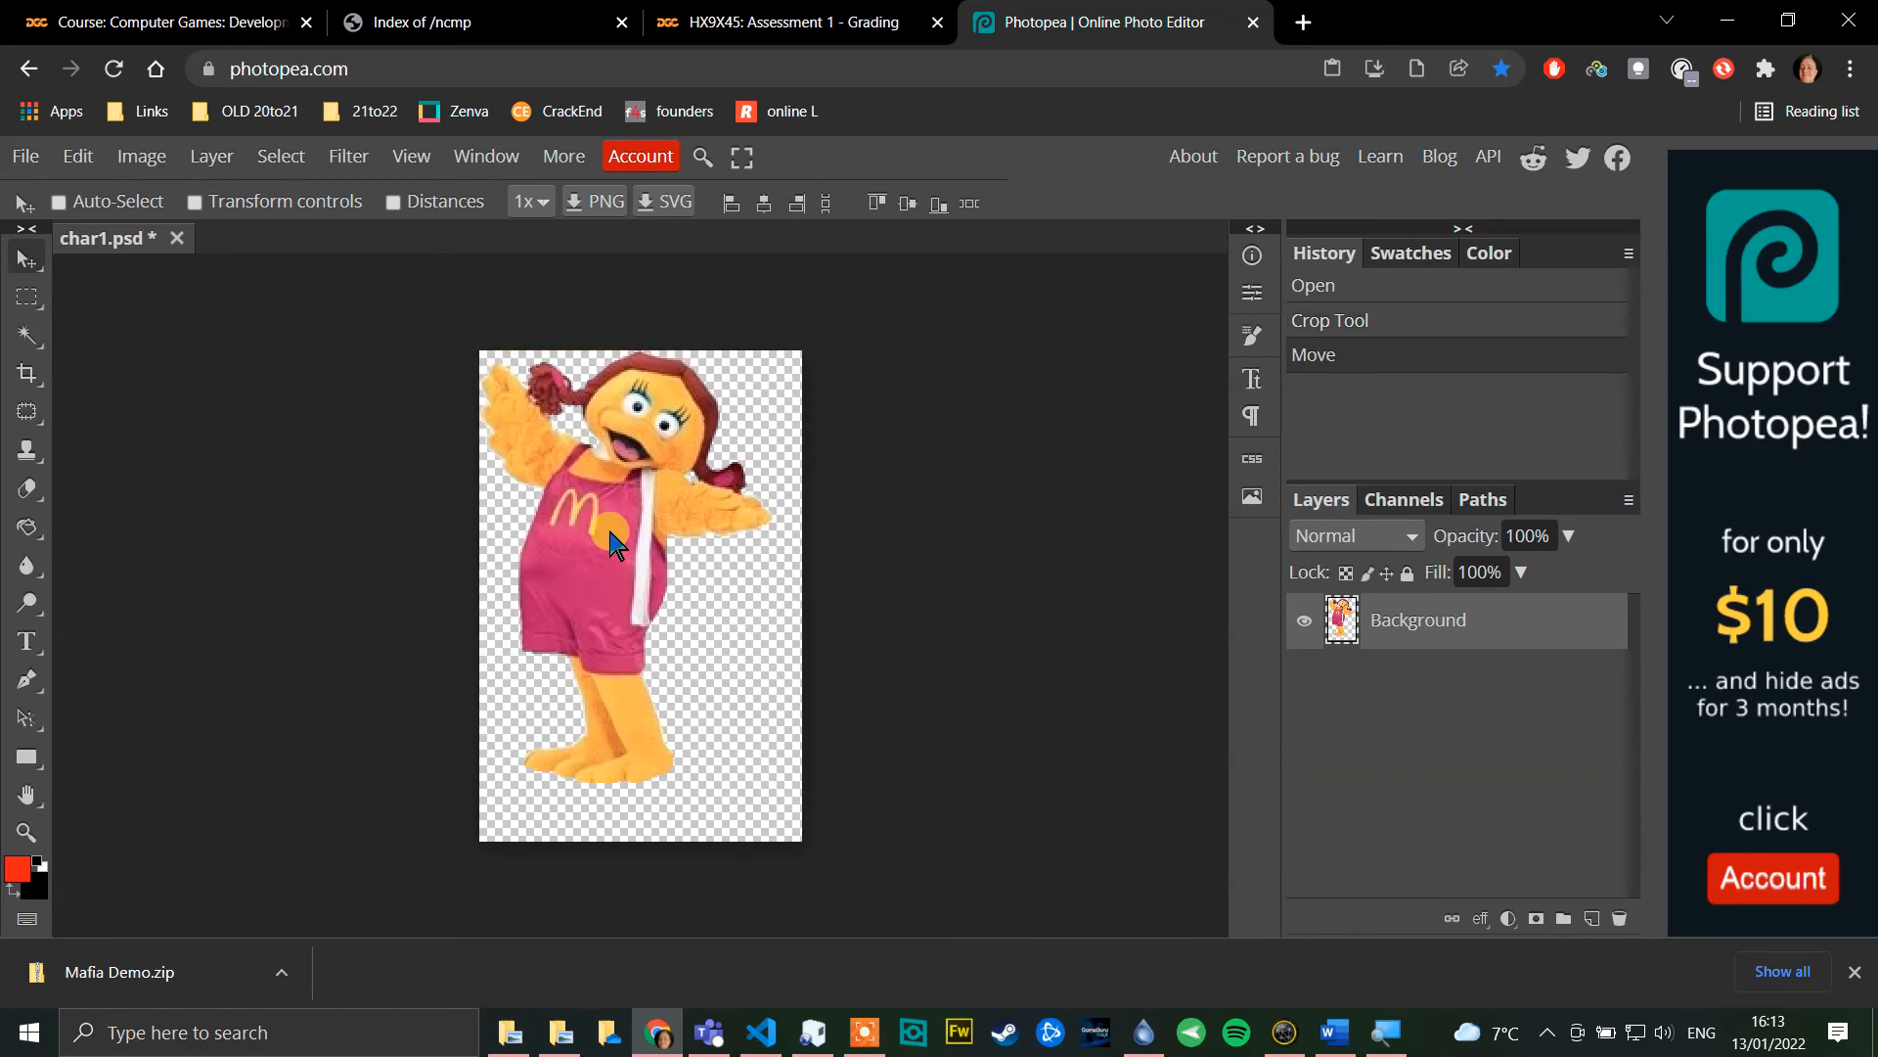
# Step: Crop the canvas's right and bottom edges tightly to the character's wing tip and feet, leaving about 150 × 222 px
pyautogui.click(27, 372)
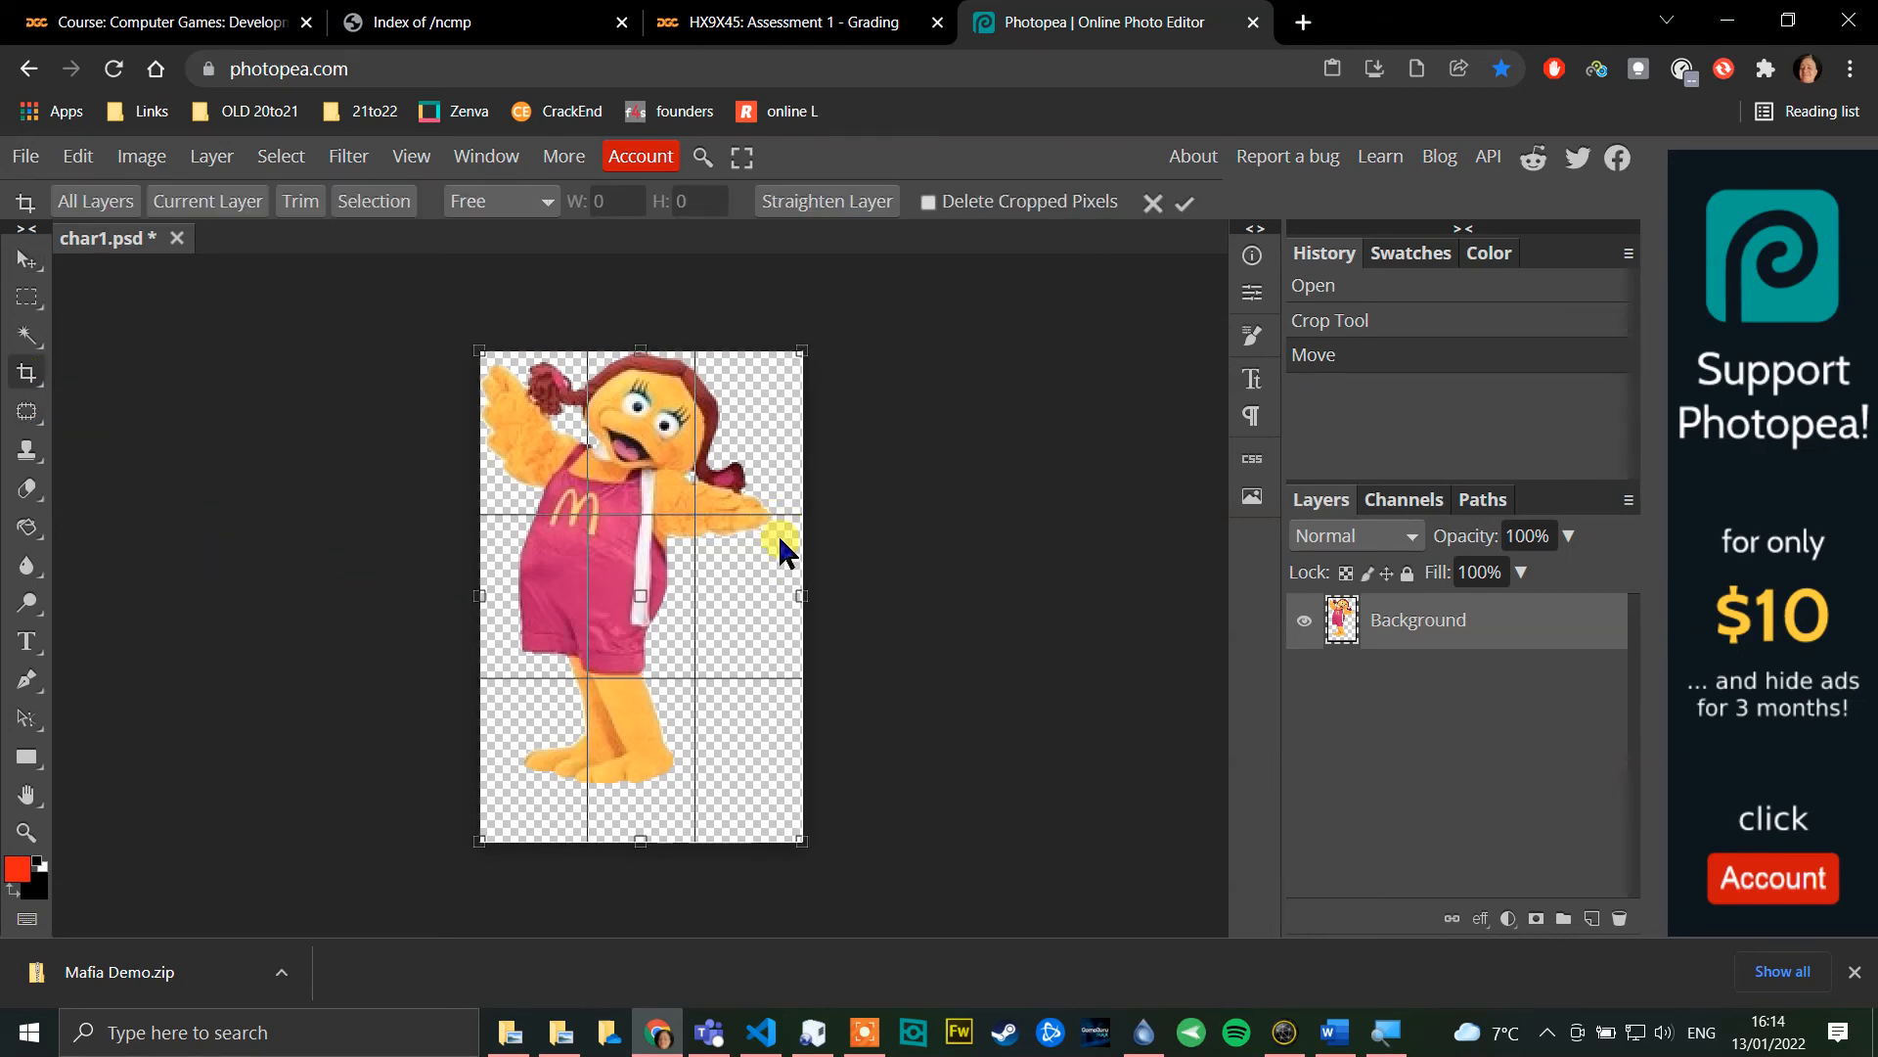
pyautogui.moveTo(802, 593); pyautogui.dragTo(773, 593)
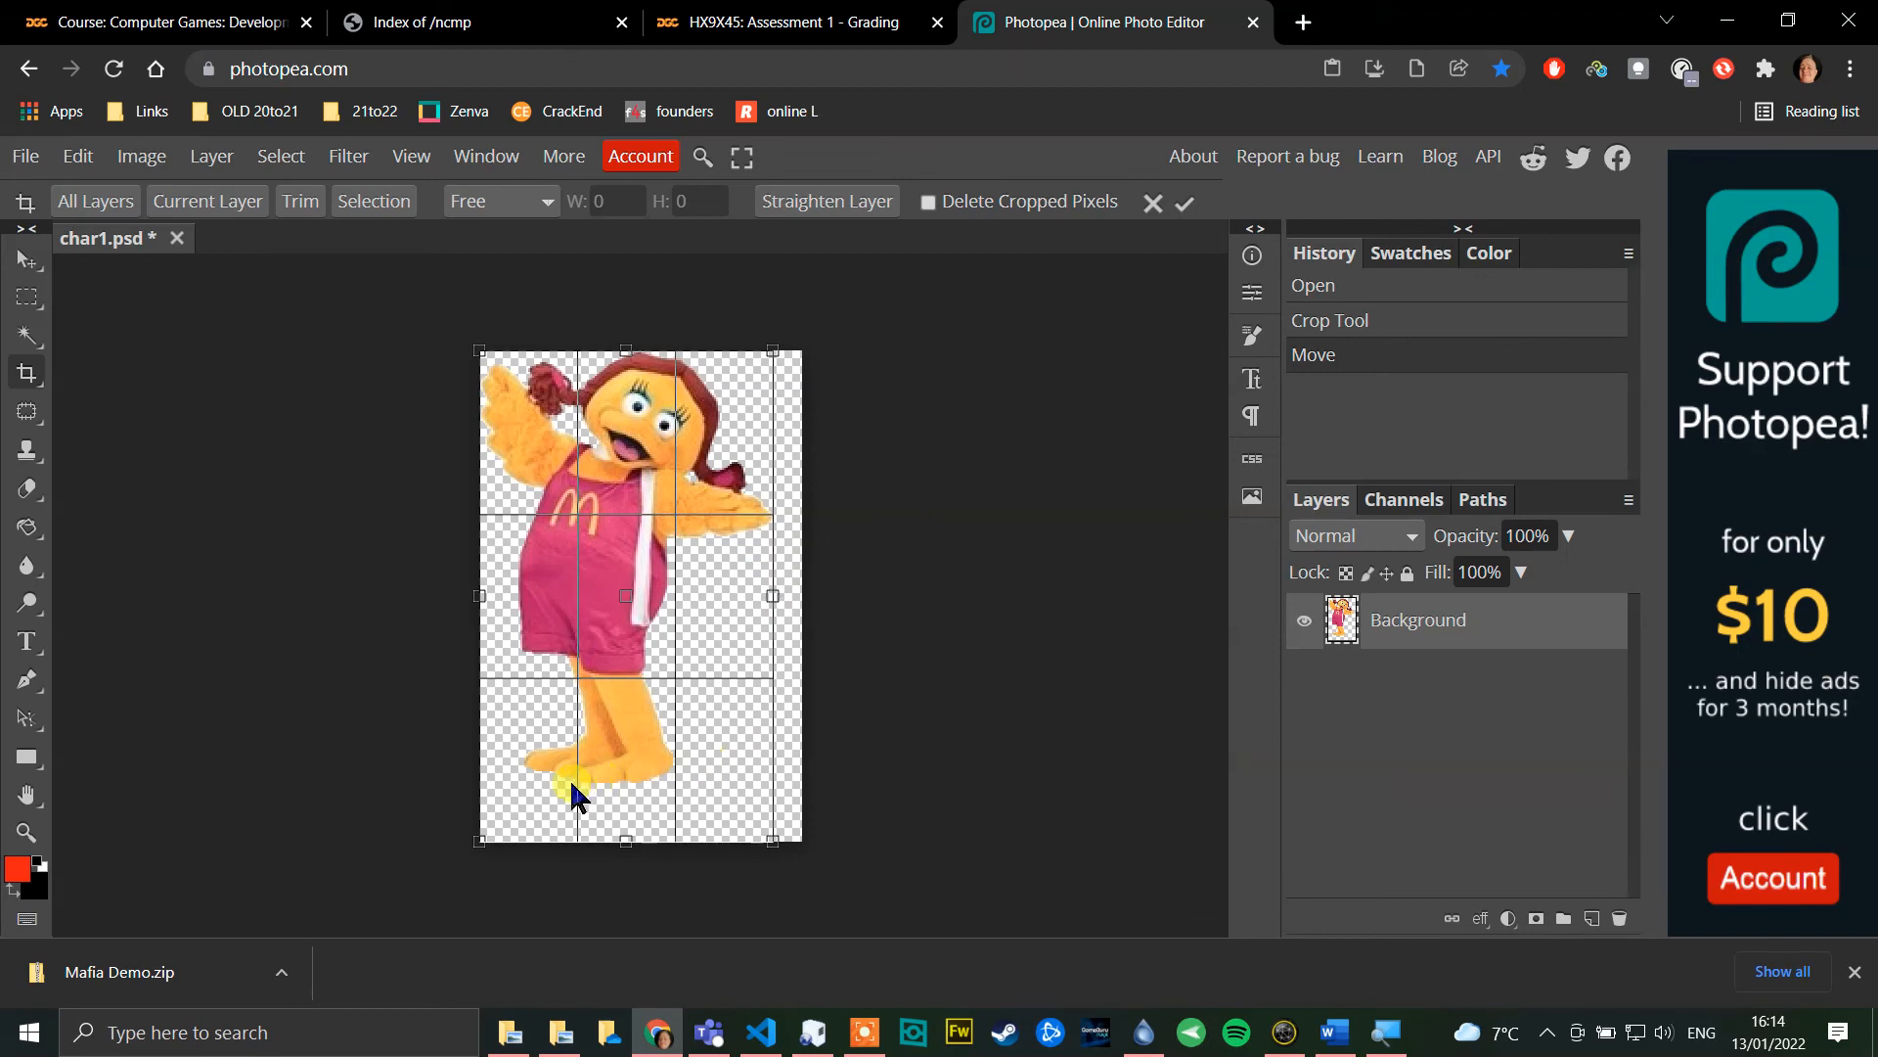
pyautogui.moveTo(627, 843); pyautogui.dragTo(648, 784)
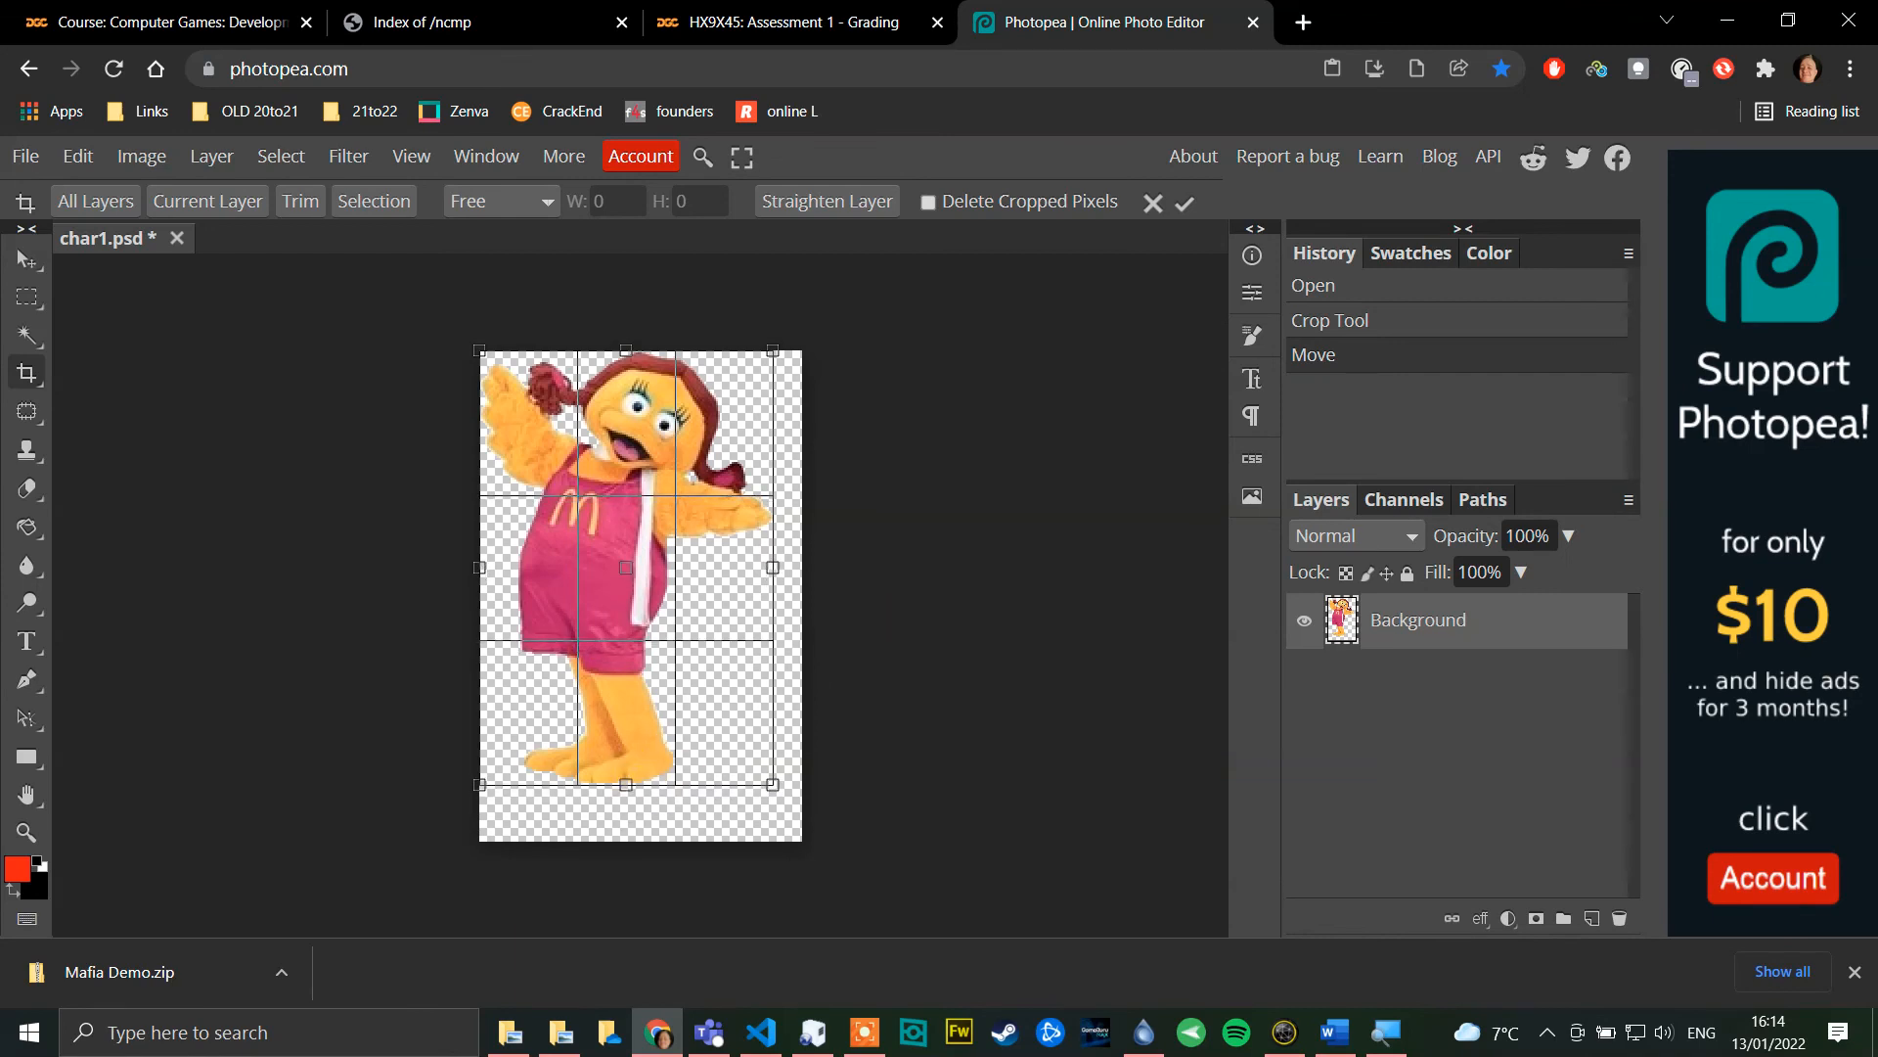
pyautogui.click(1183, 202)
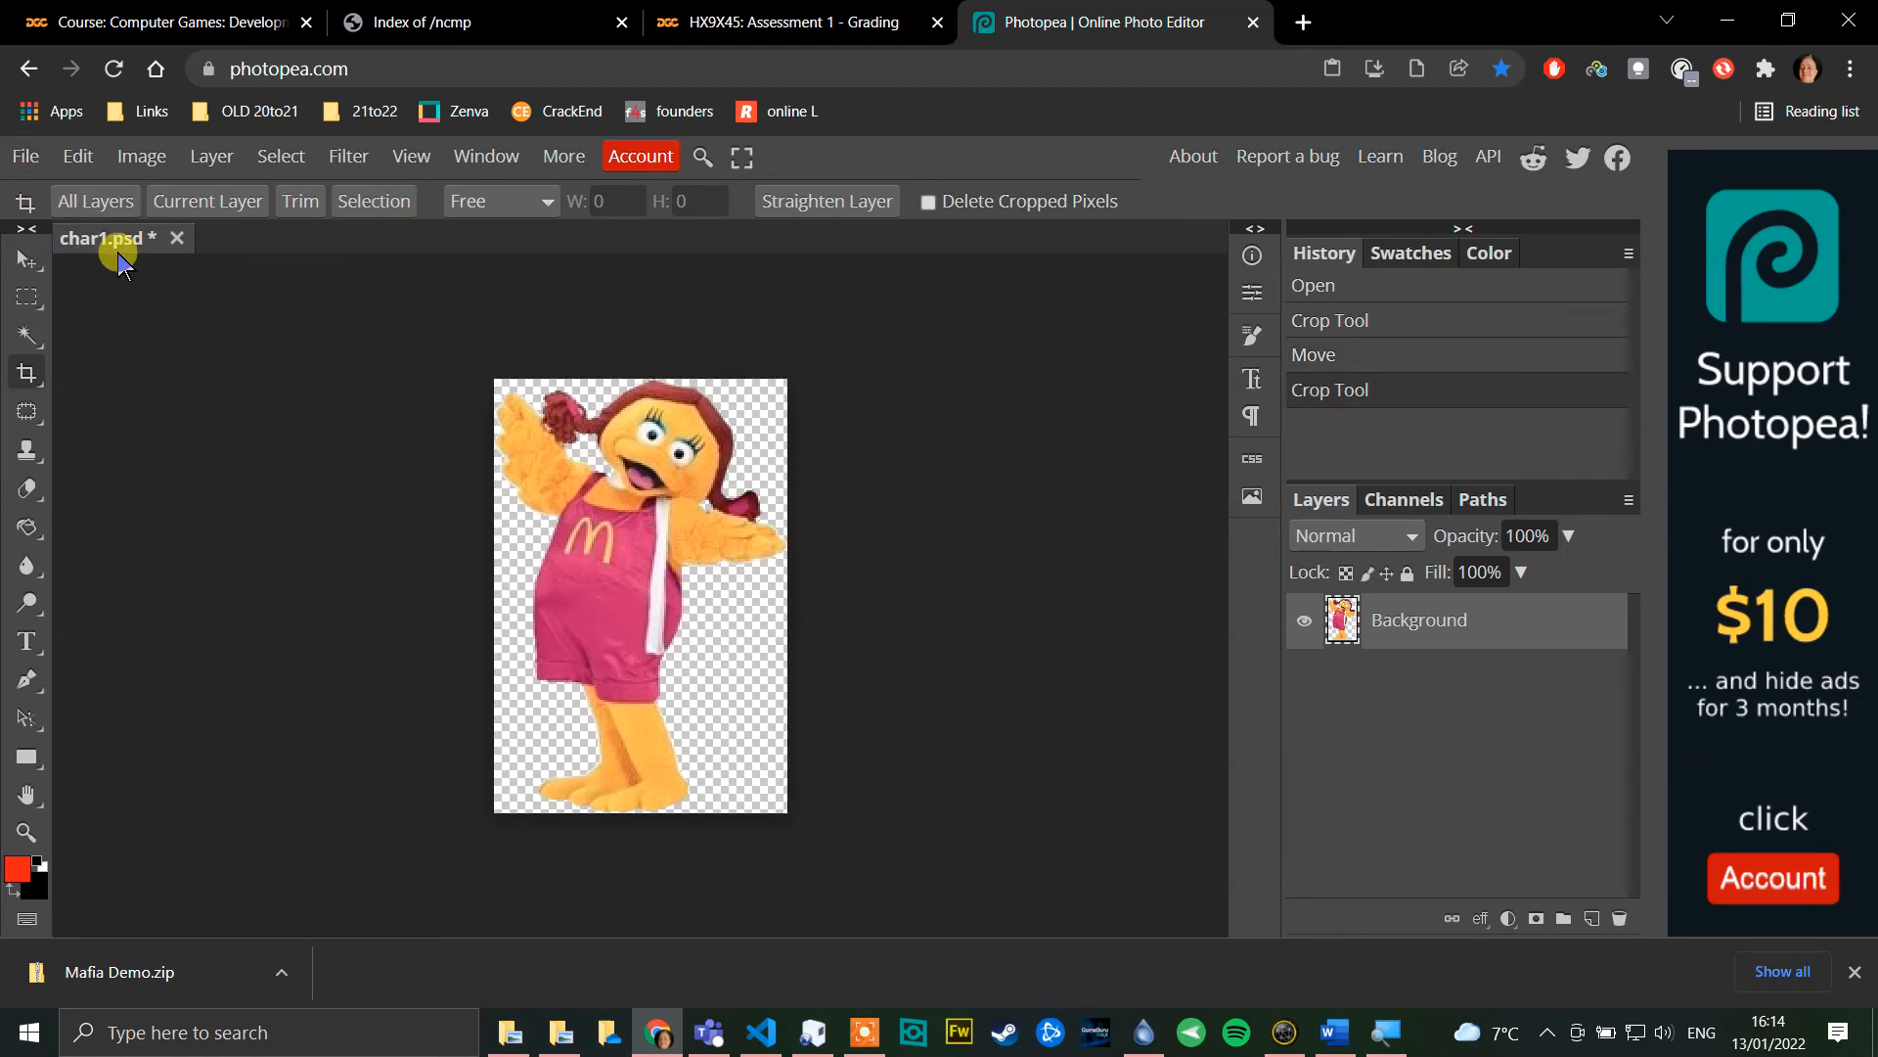
# Step: Export the cropped character as a PNG named char1 at 150 × 222 px and 100% quality
pyautogui.click(25, 159)
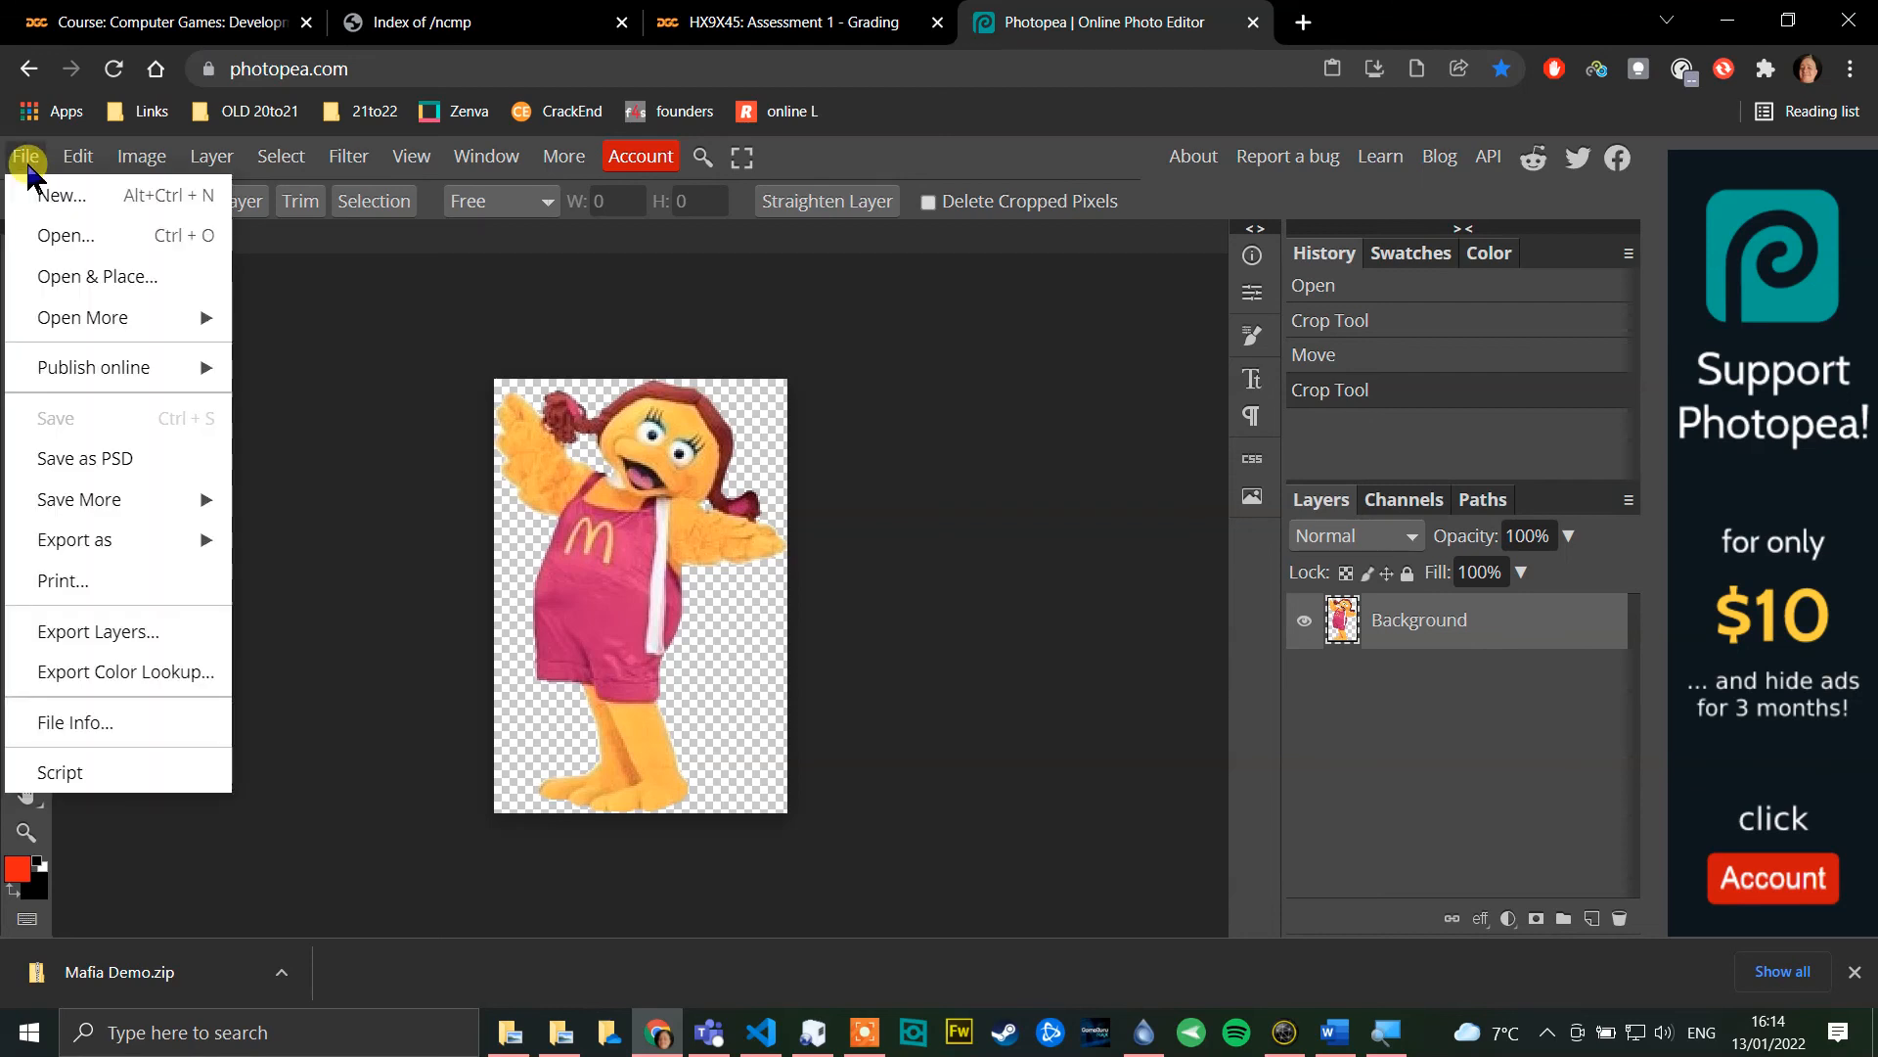
pyautogui.moveTo(185, 541)
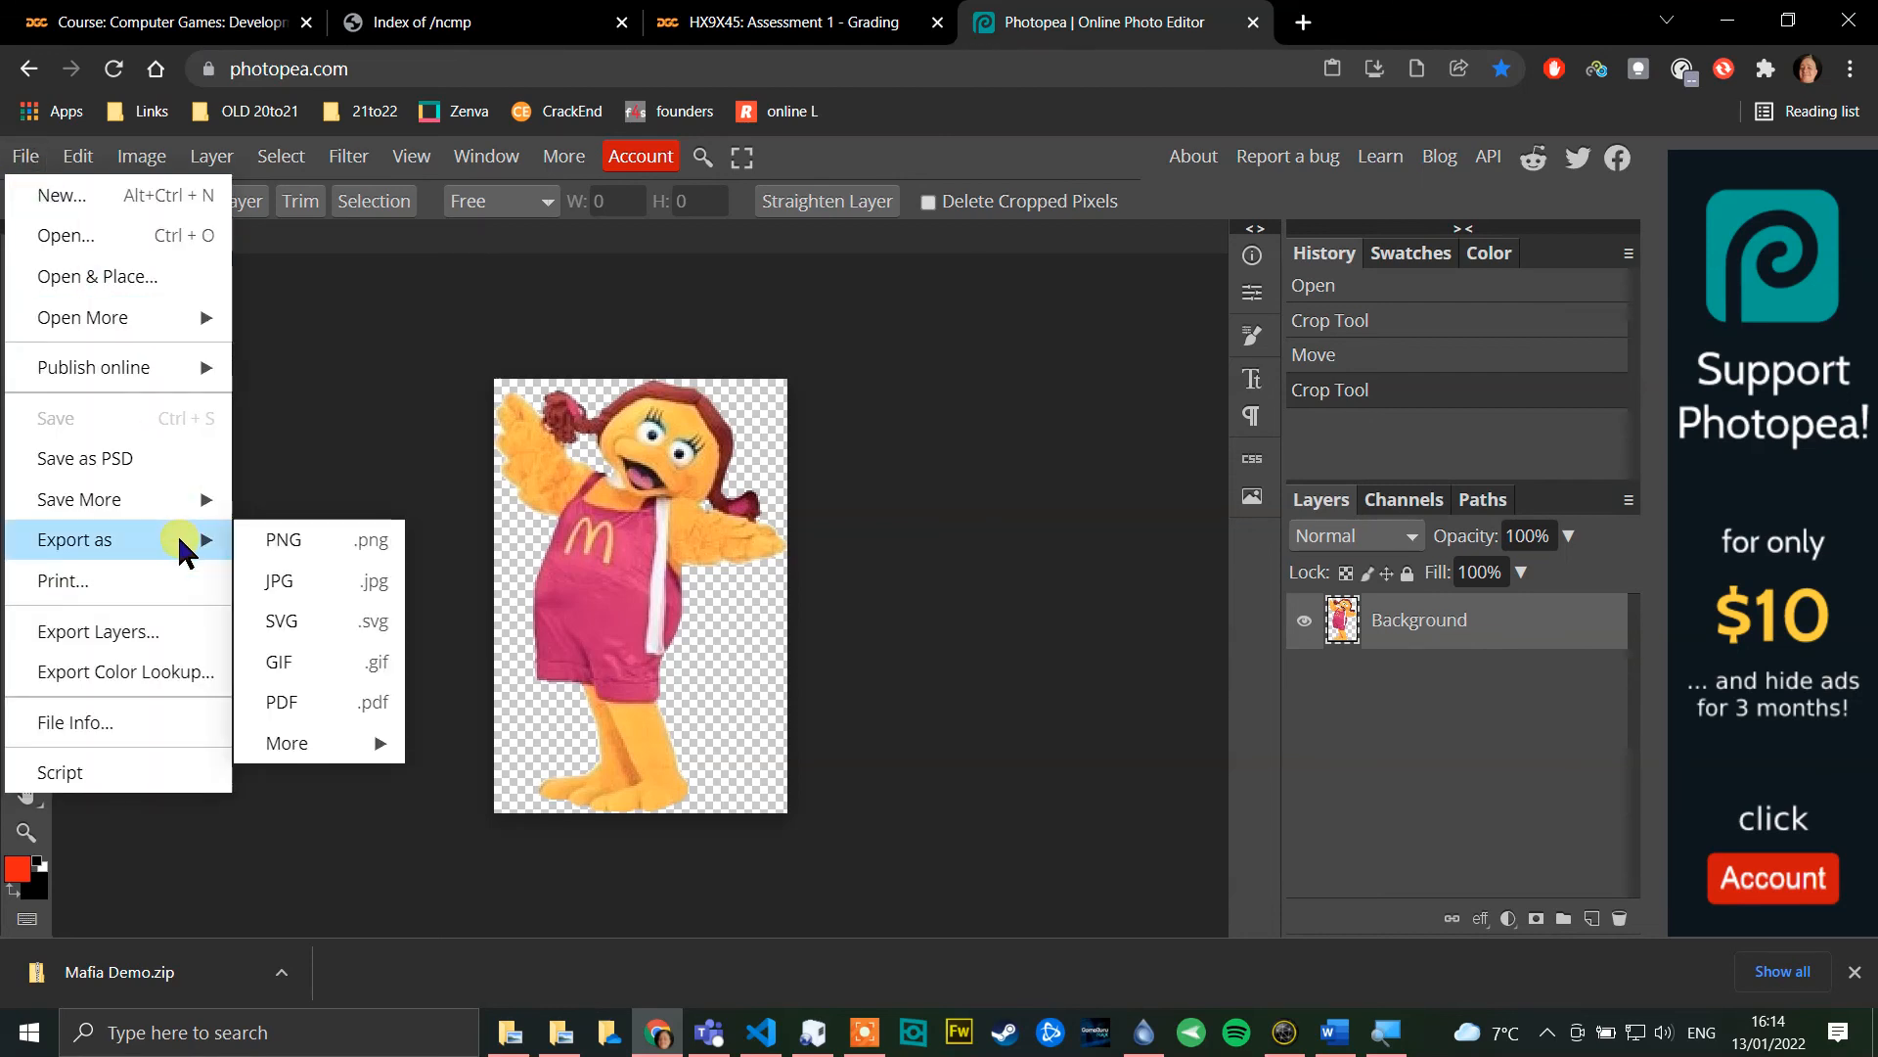
pyautogui.click(329, 557)
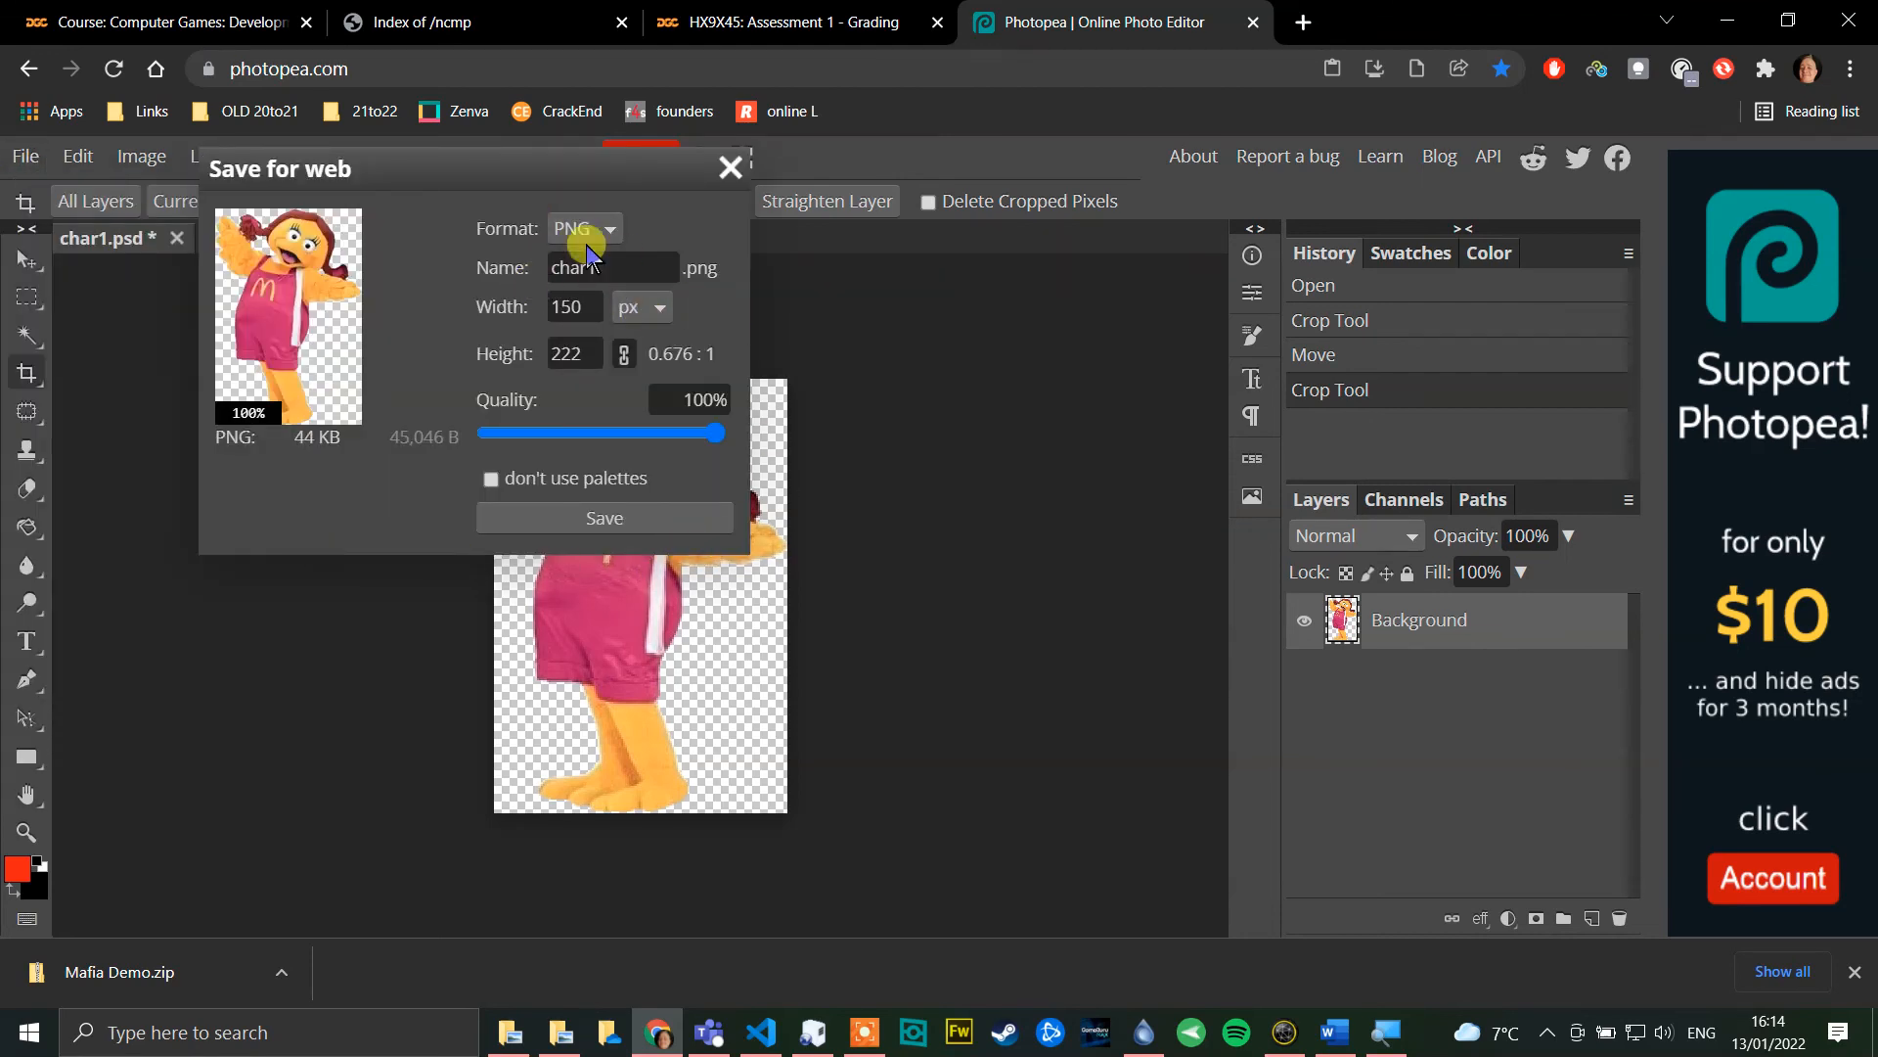
pyautogui.click(643, 518)
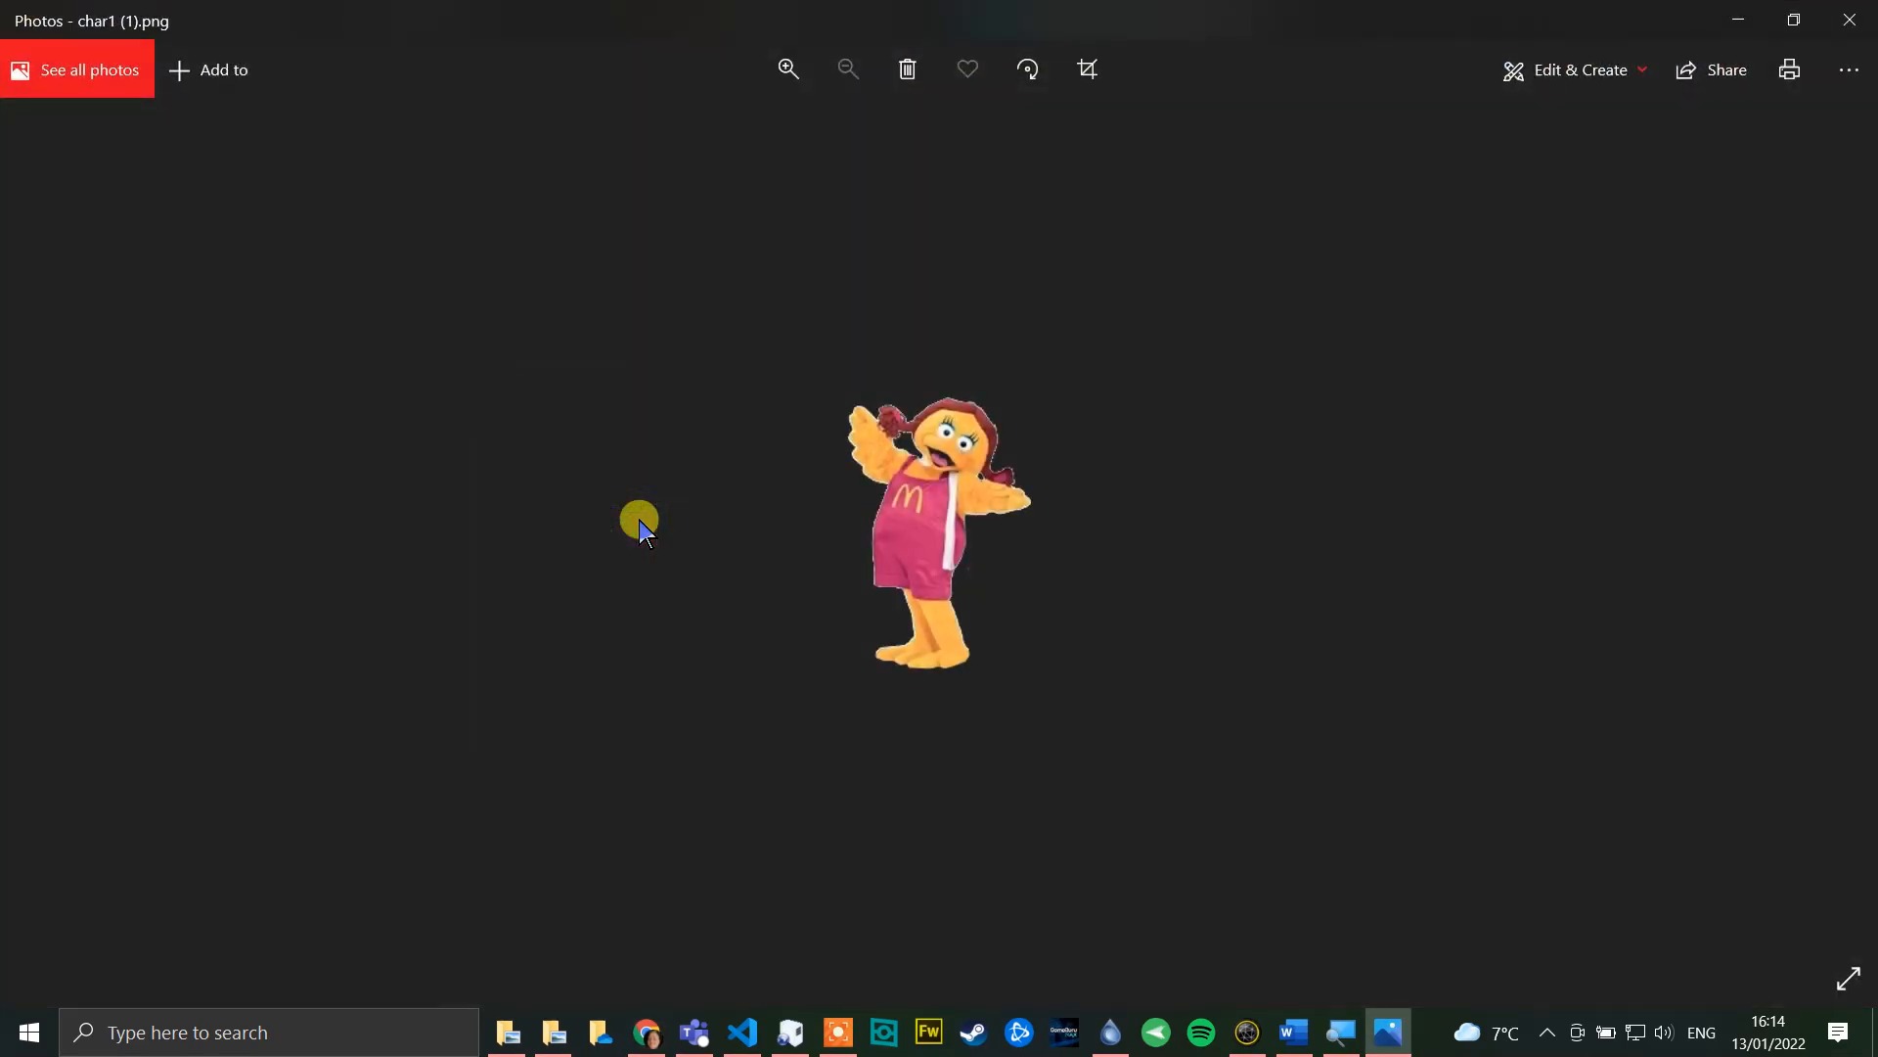